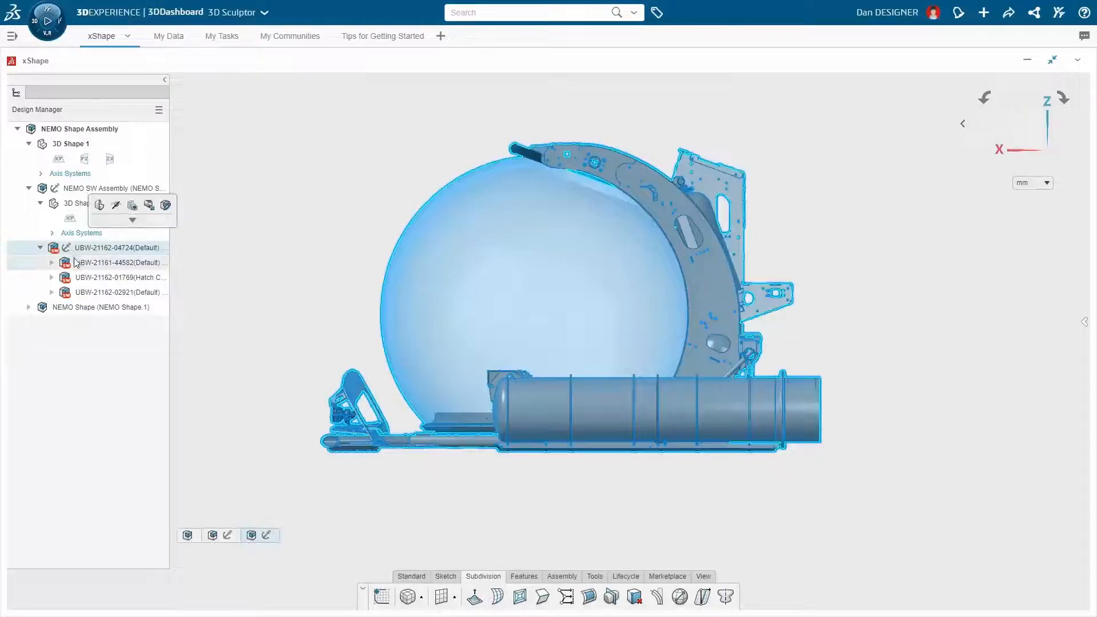
click(80, 262)
click(78, 280)
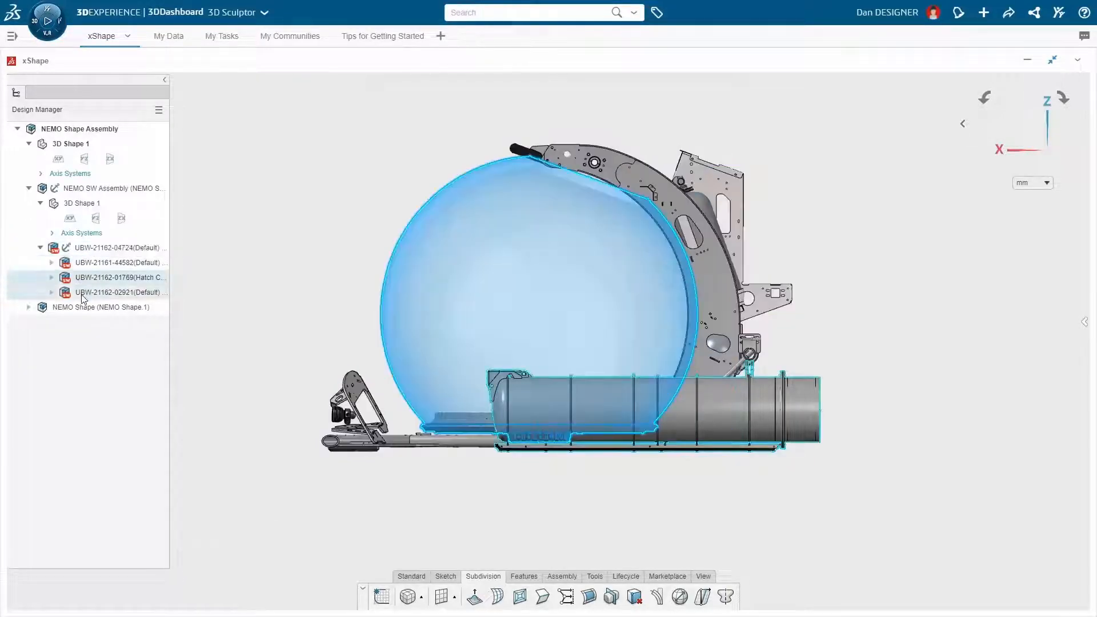
click(83, 294)
click(28, 187)
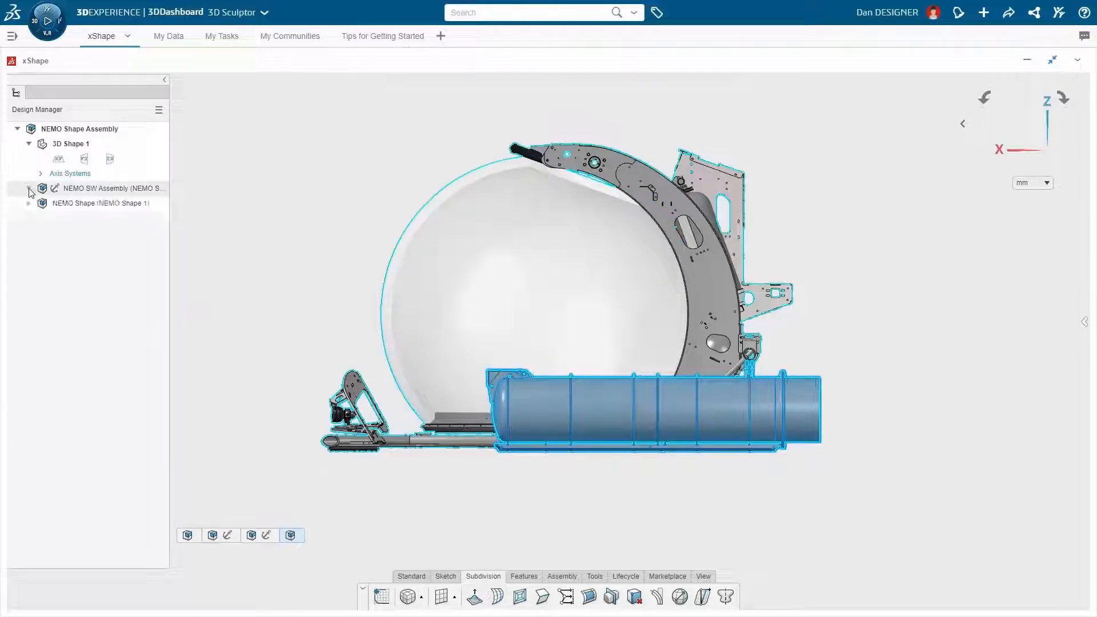
Activate the NEMO Shape component for editing and show its Side Hand Sketch
double_click(77, 204)
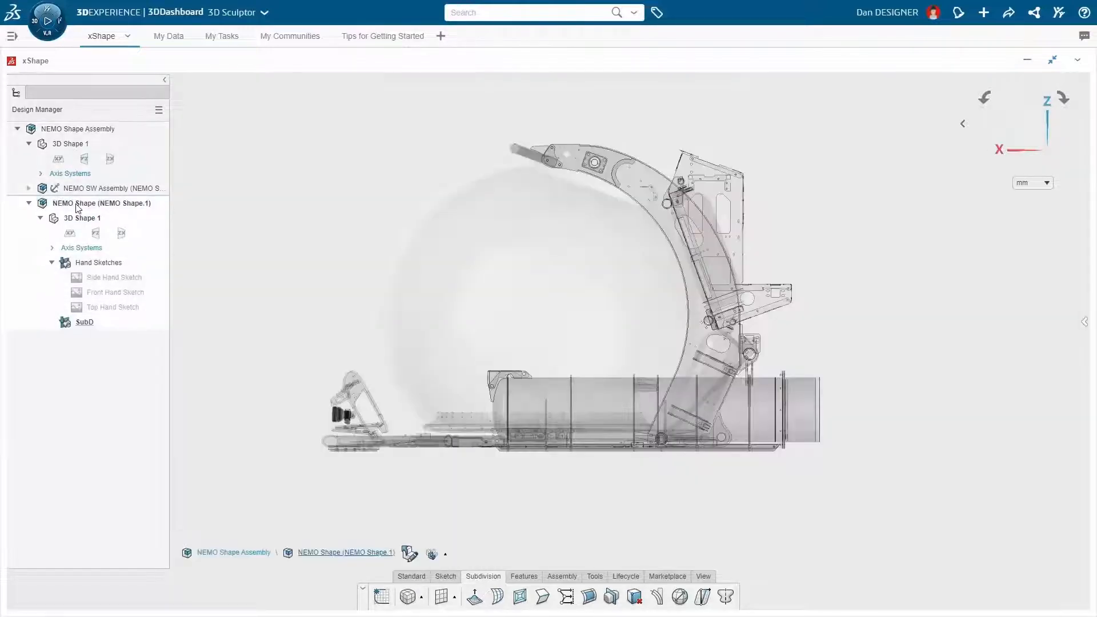
click(114, 278)
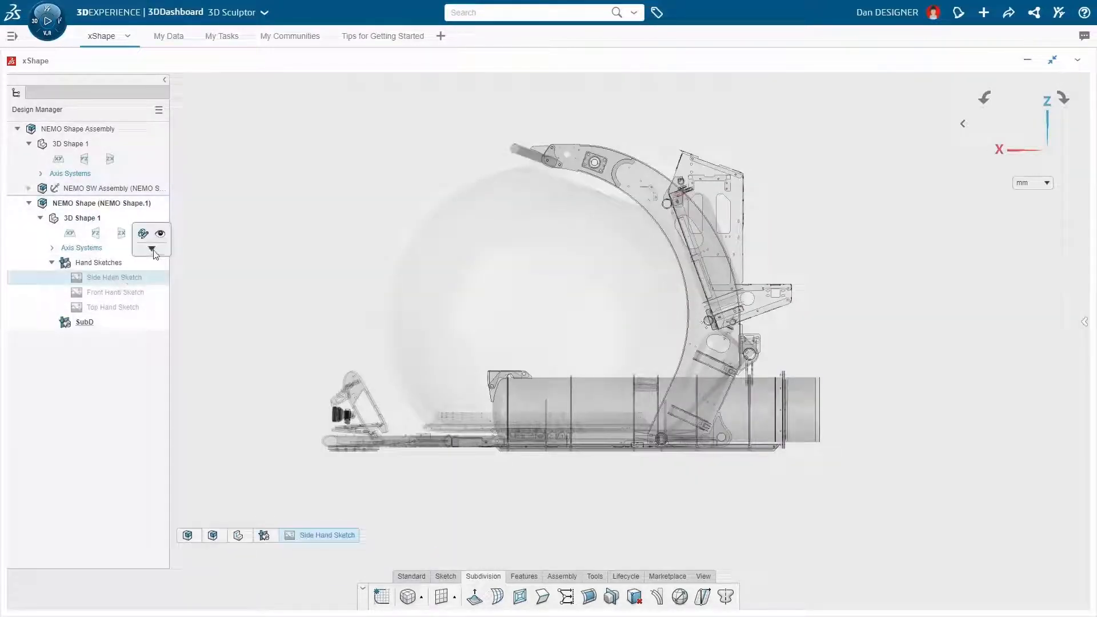
click(159, 234)
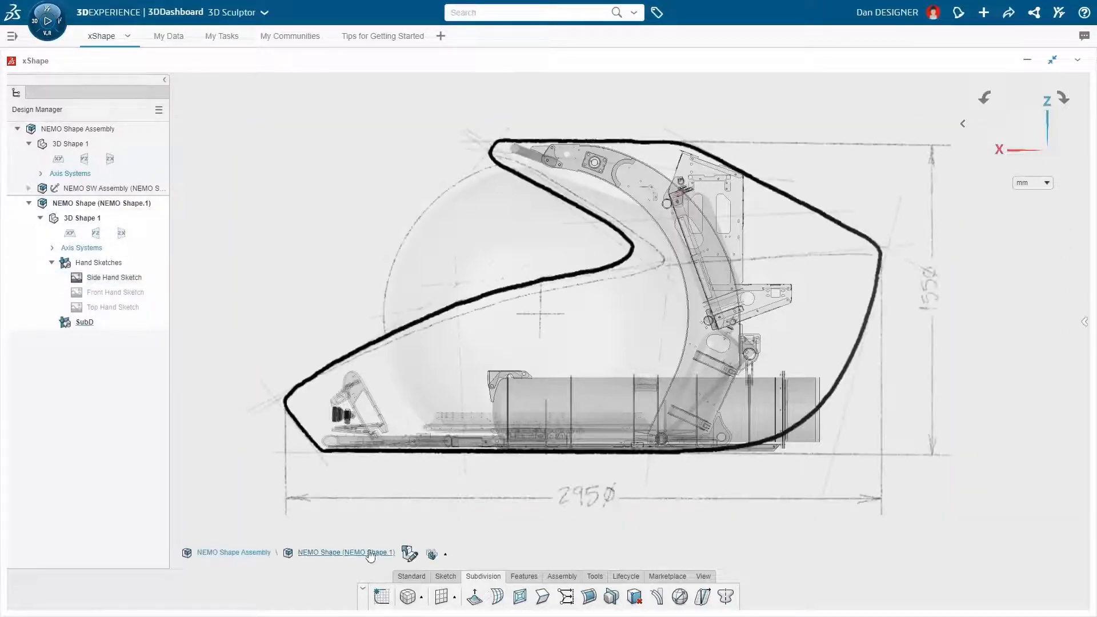
Create a subdivision box at the lower front of the side sketch with 3 divisions lengthwise and 1 in each other direction
click(420, 597)
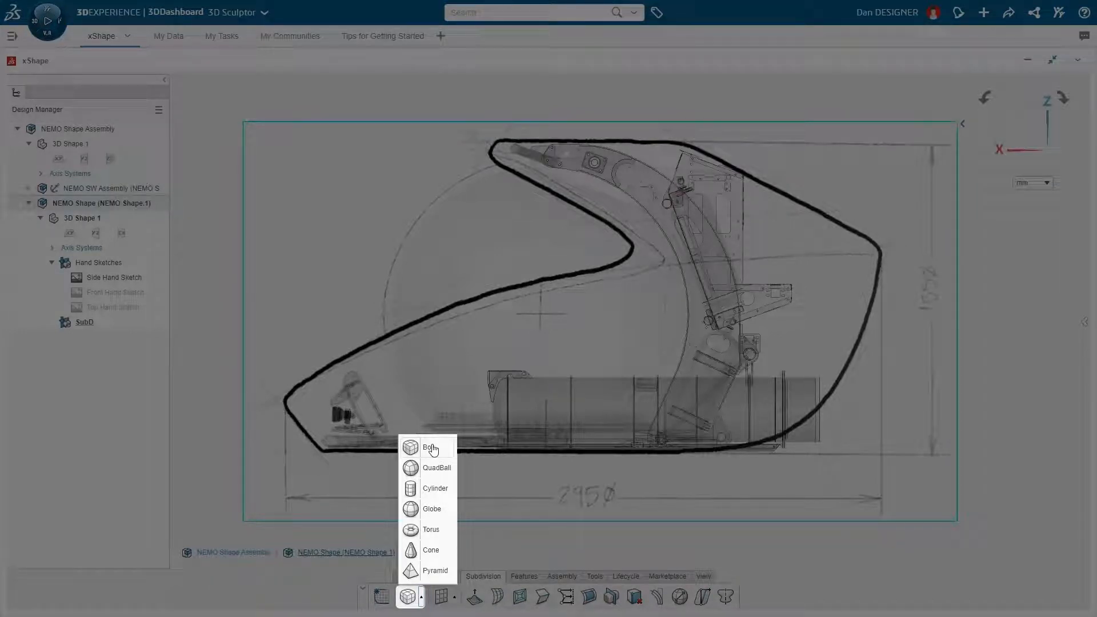
click(432, 450)
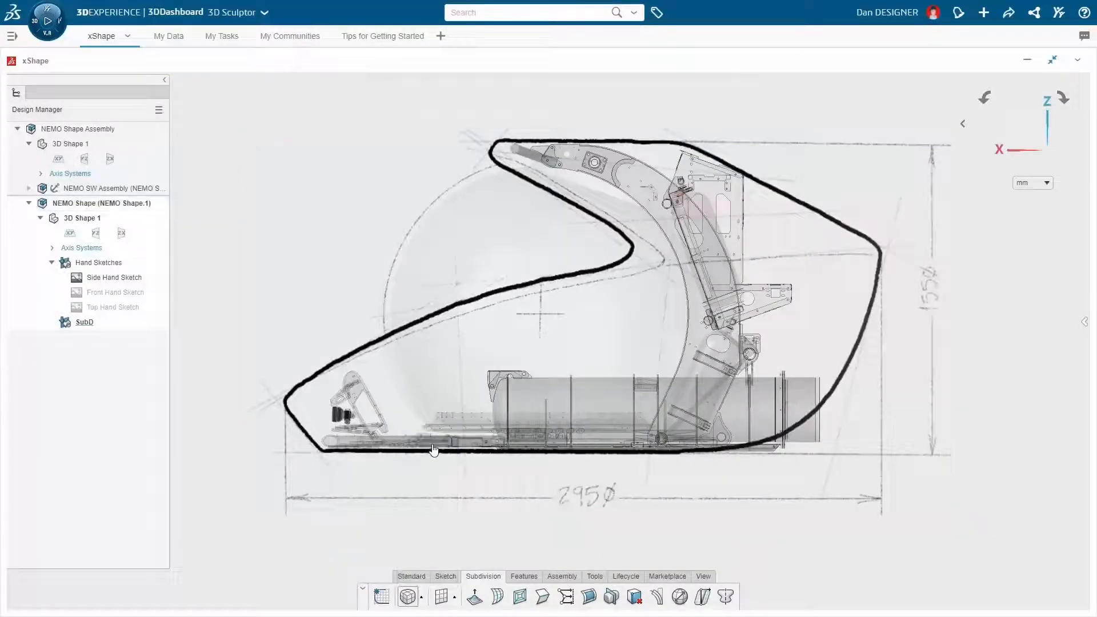
click(385, 449)
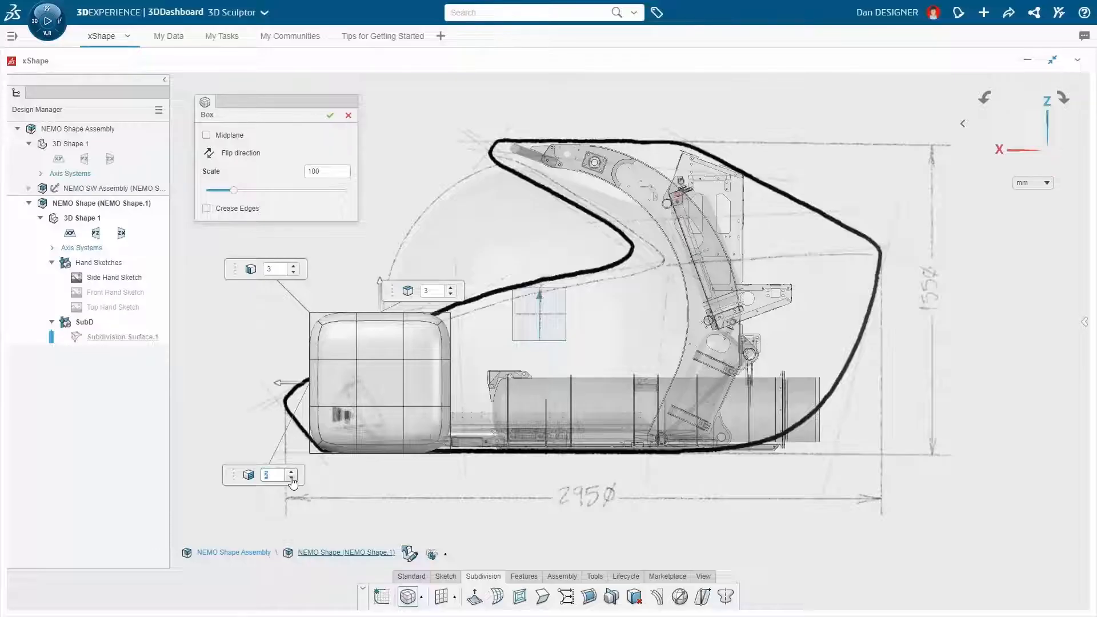
click(292, 479)
click(292, 479)
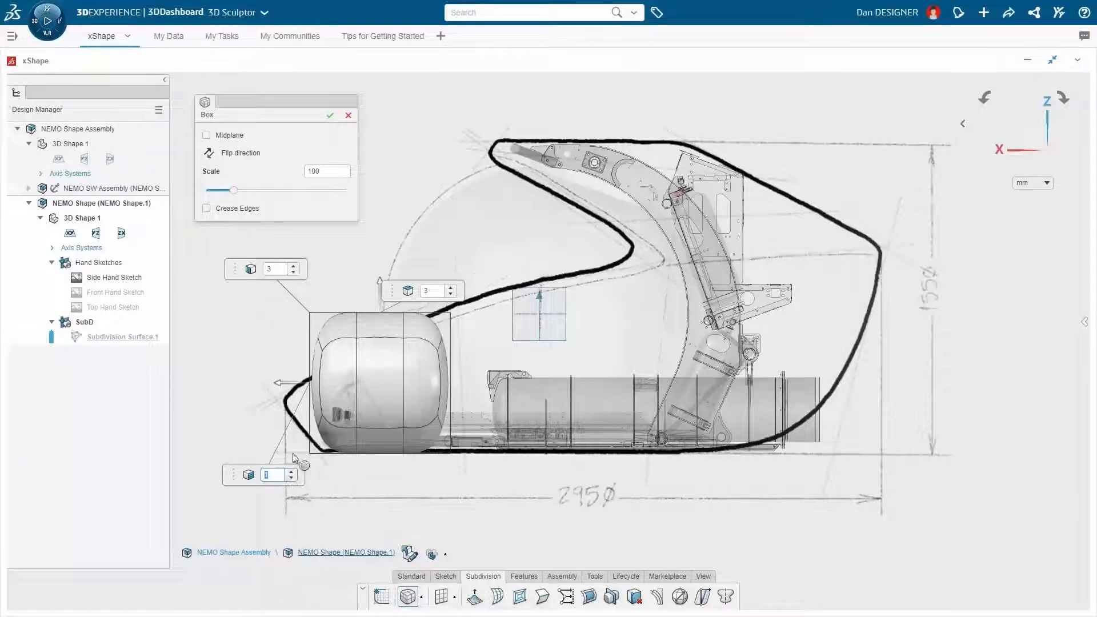
click(293, 273)
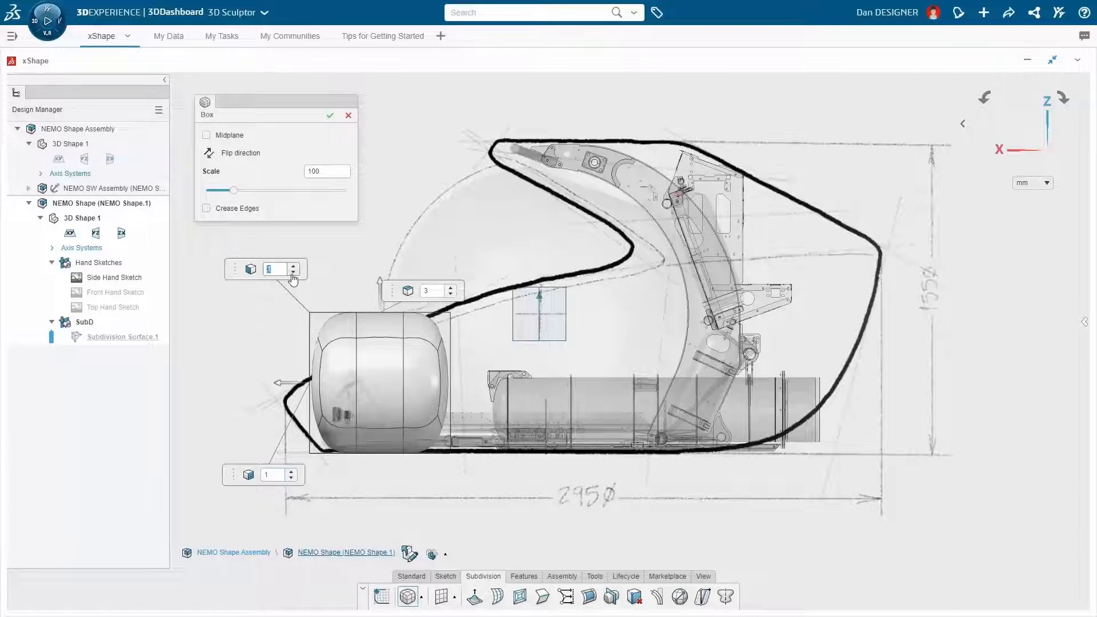
click(293, 273)
click(329, 117)
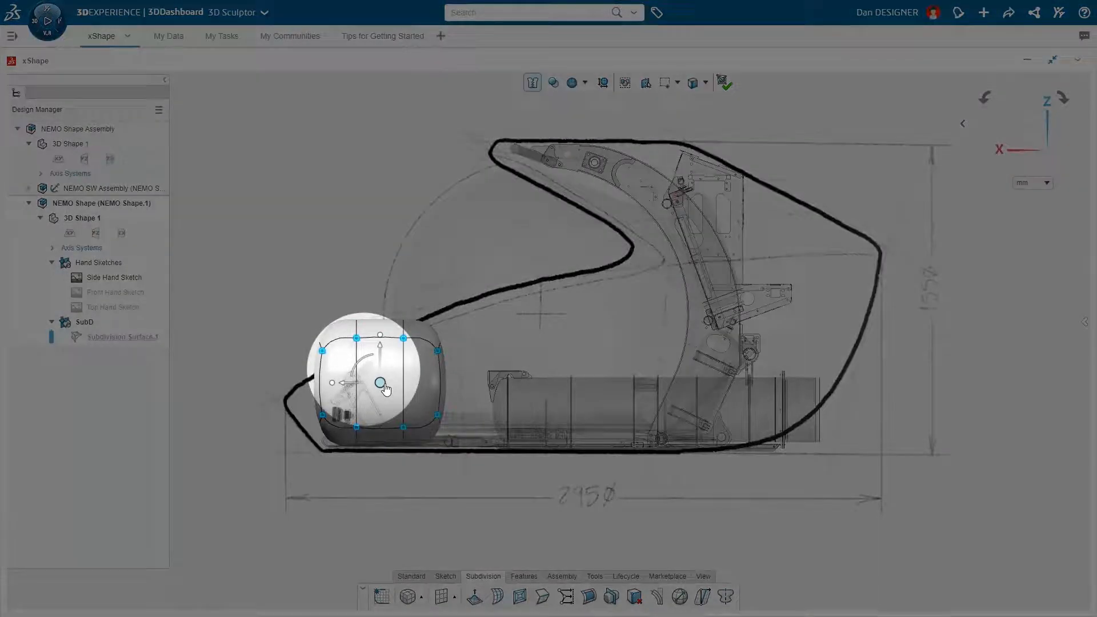
Relocate the manipulator to the box's front end and stretch the box lengthwise to the rear of the sketched outline
click(384, 384)
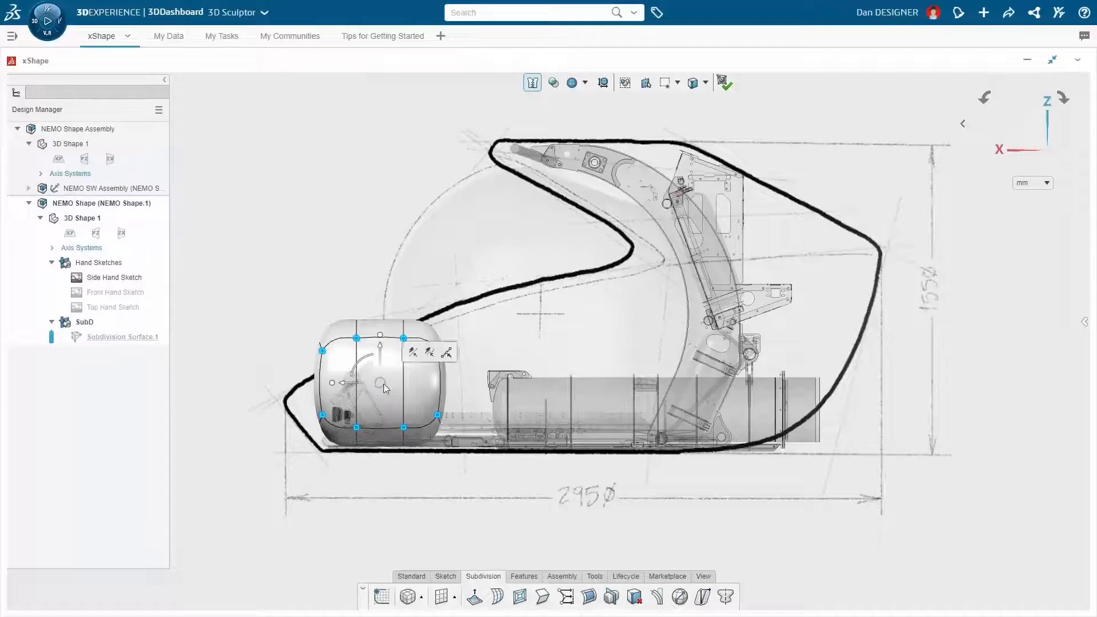
drag(344, 387, 277, 381)
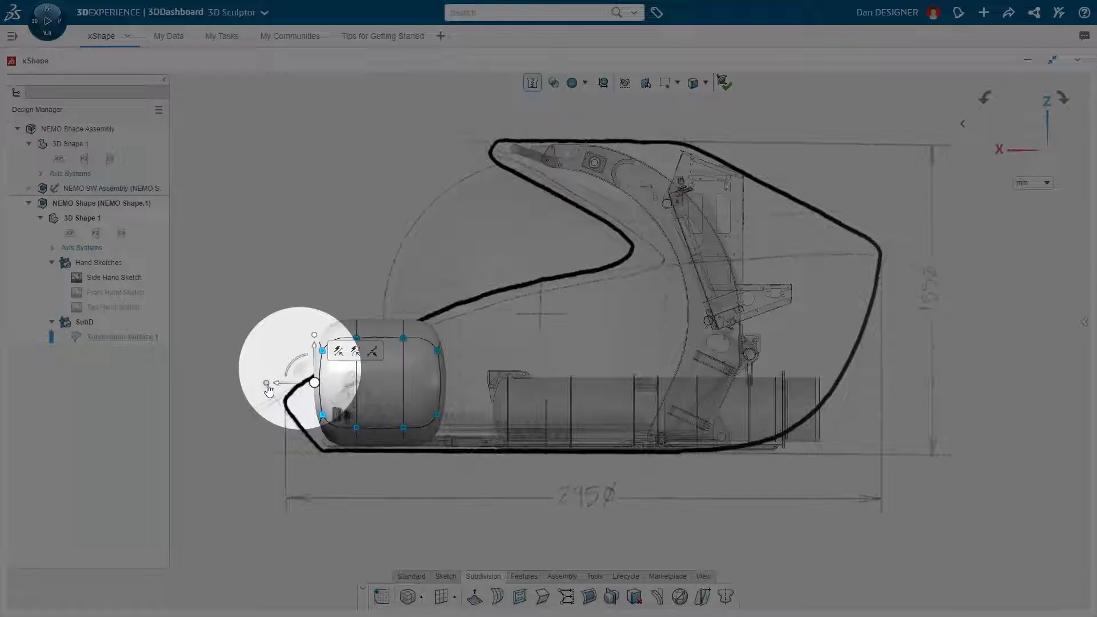
drag(267, 386, 112, 380)
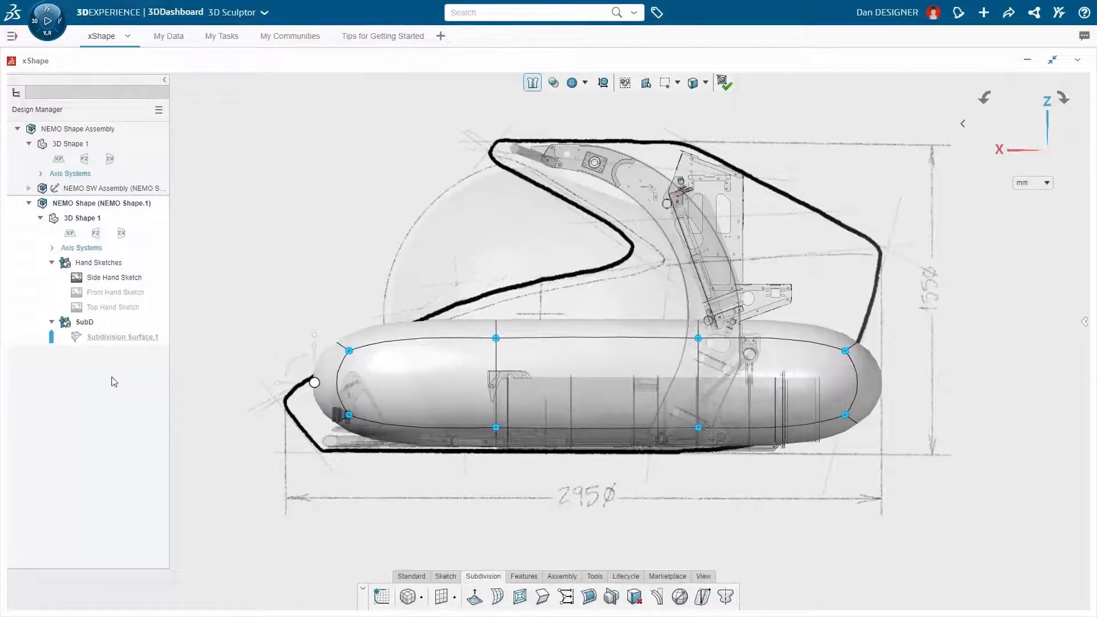
Apply a smooth crease to the loop of faces around the box, squaring its front corners and upper rear corner
click(408, 337)
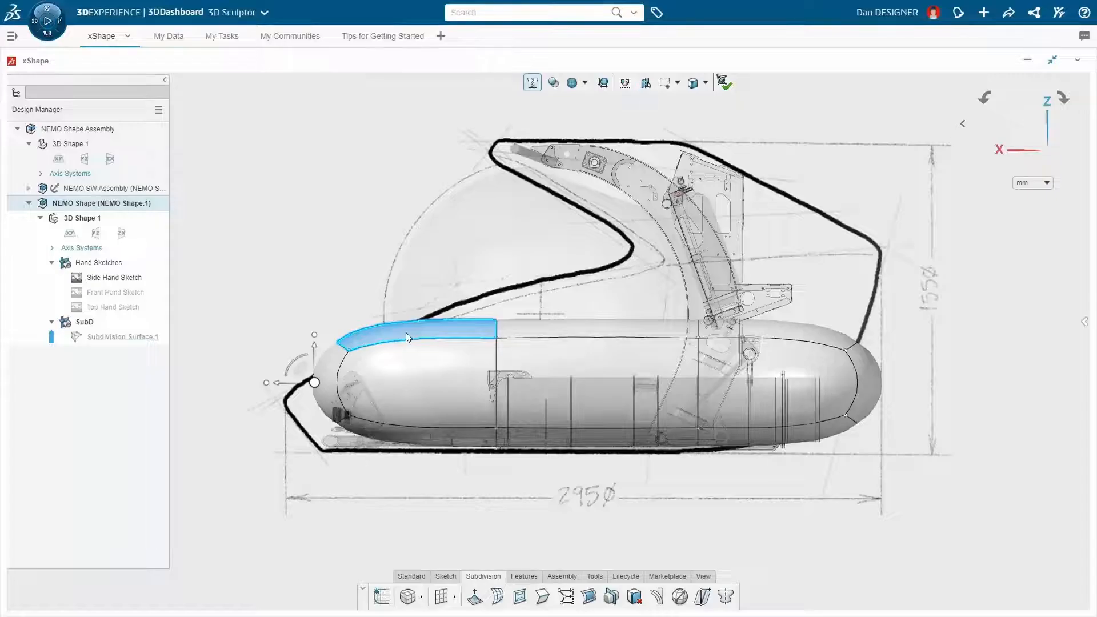
double_click(674, 331)
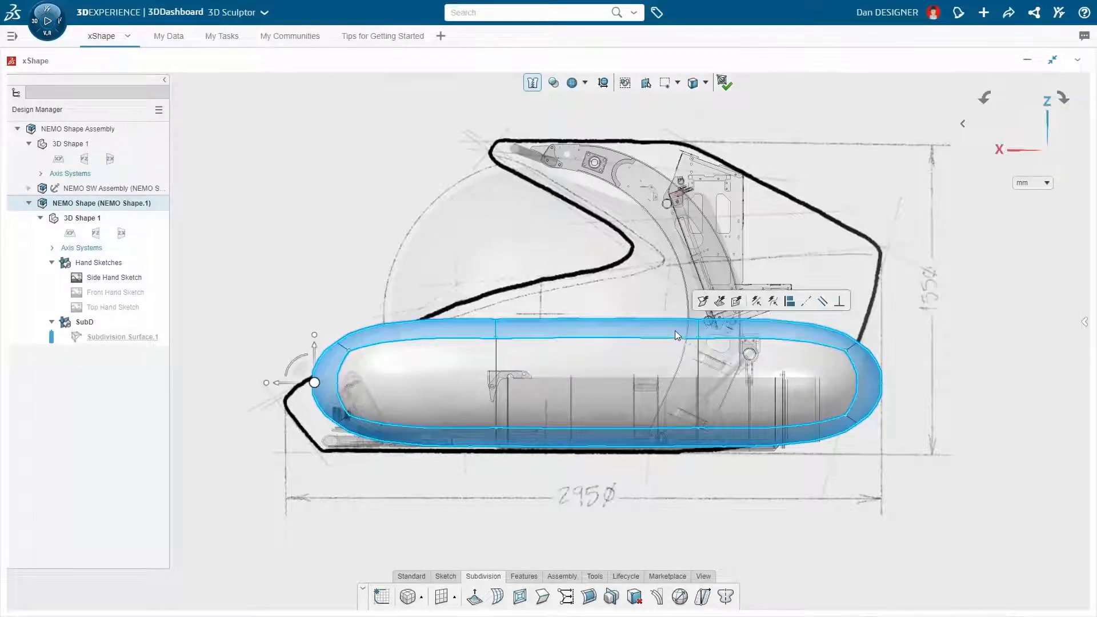
middle_drag(674, 330, 709, 375)
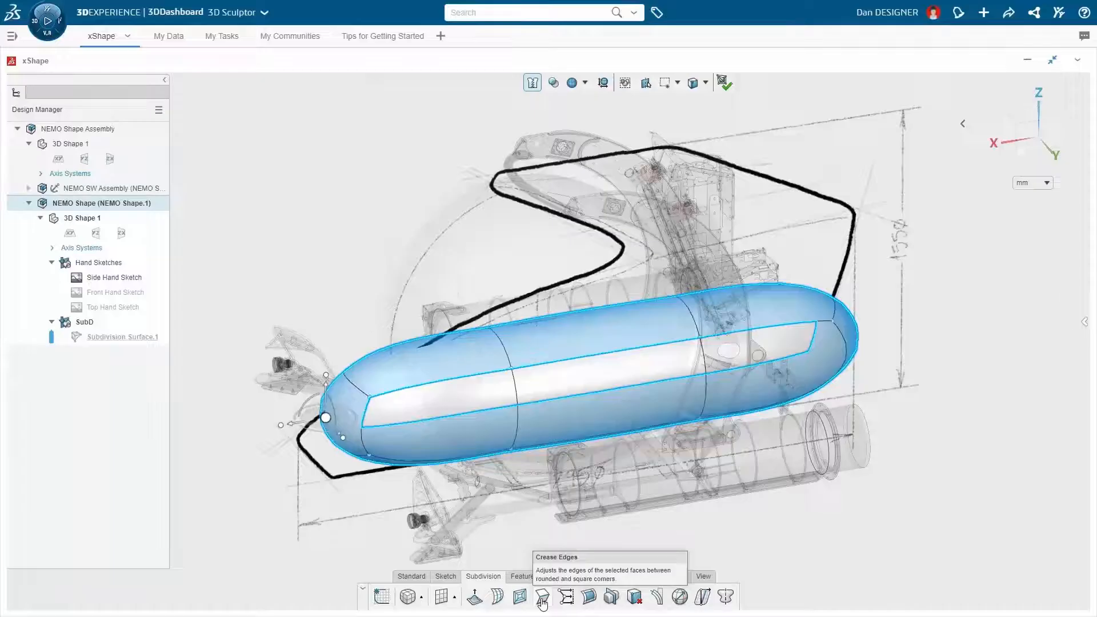
click(542, 597)
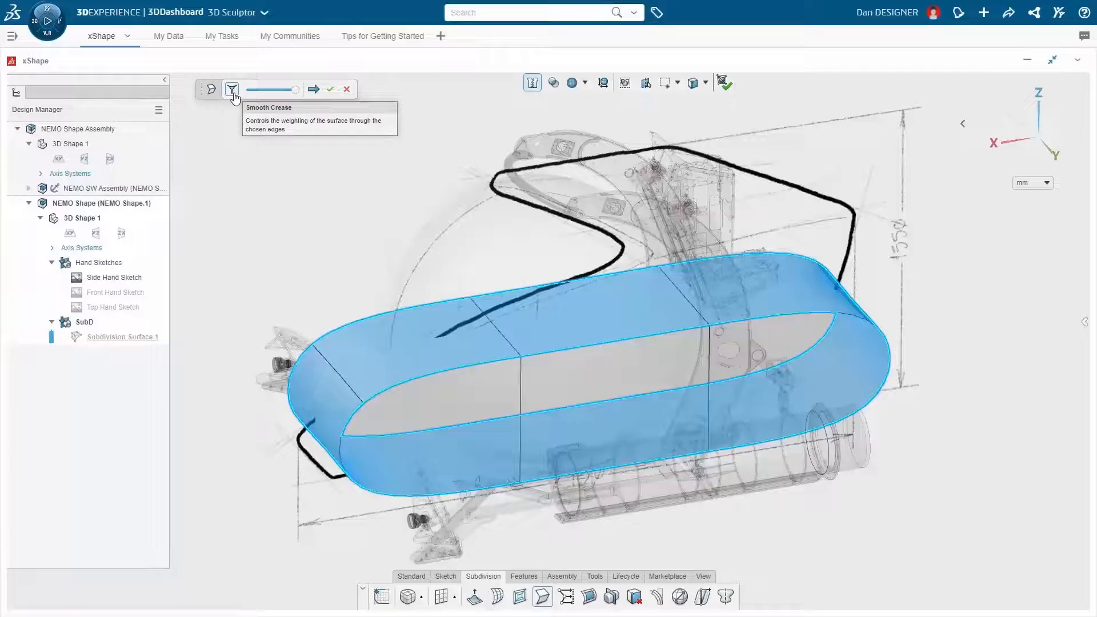
click(231, 90)
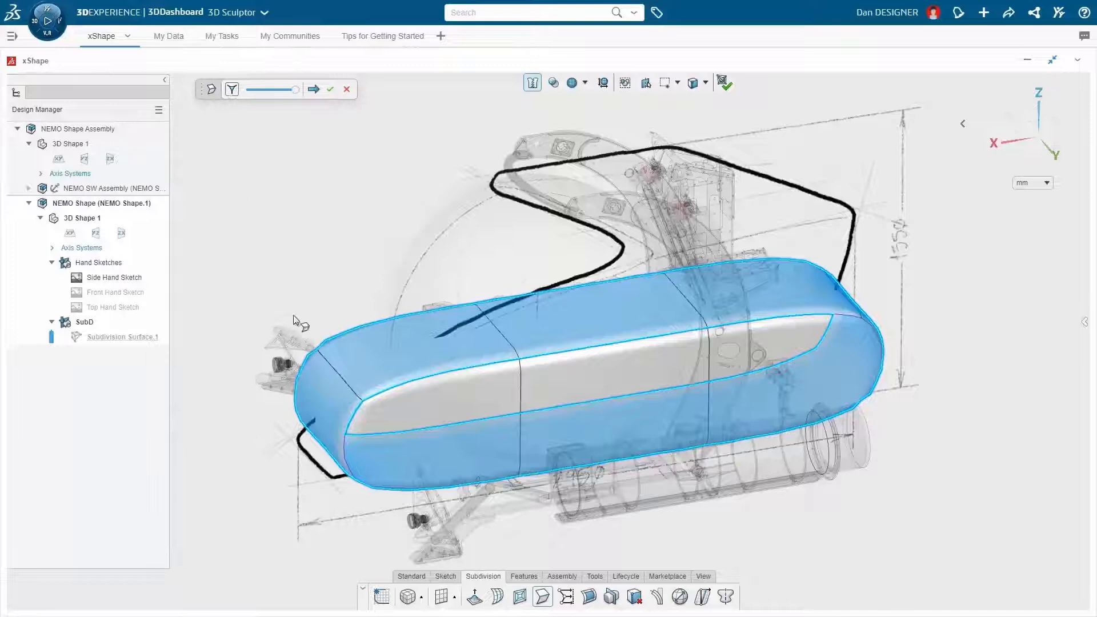
middle_drag(327, 362, 825, 357)
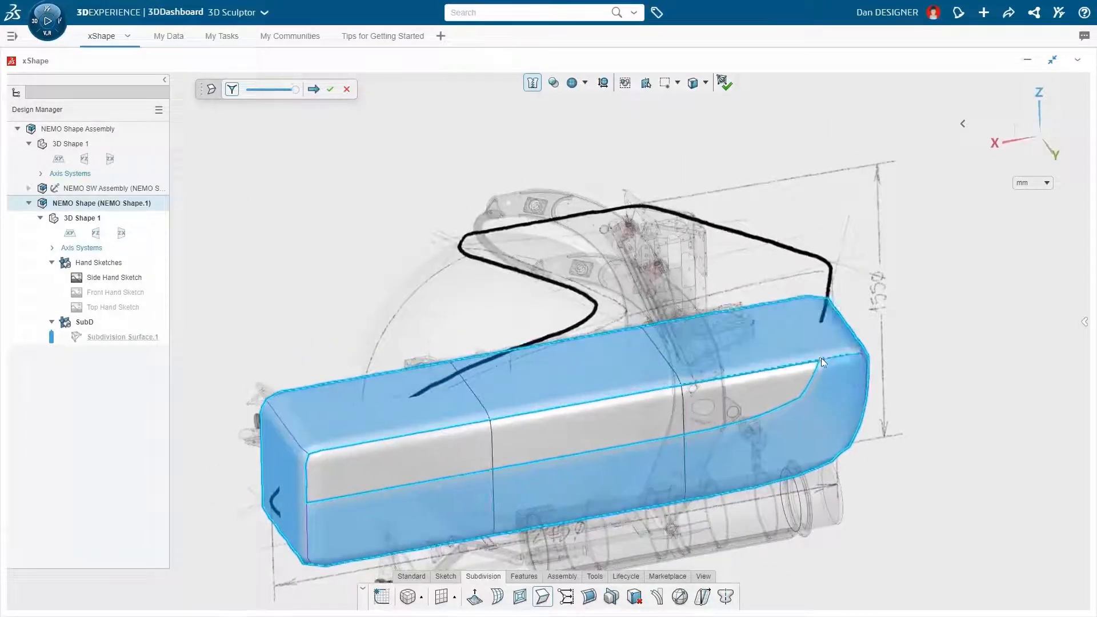
click(330, 89)
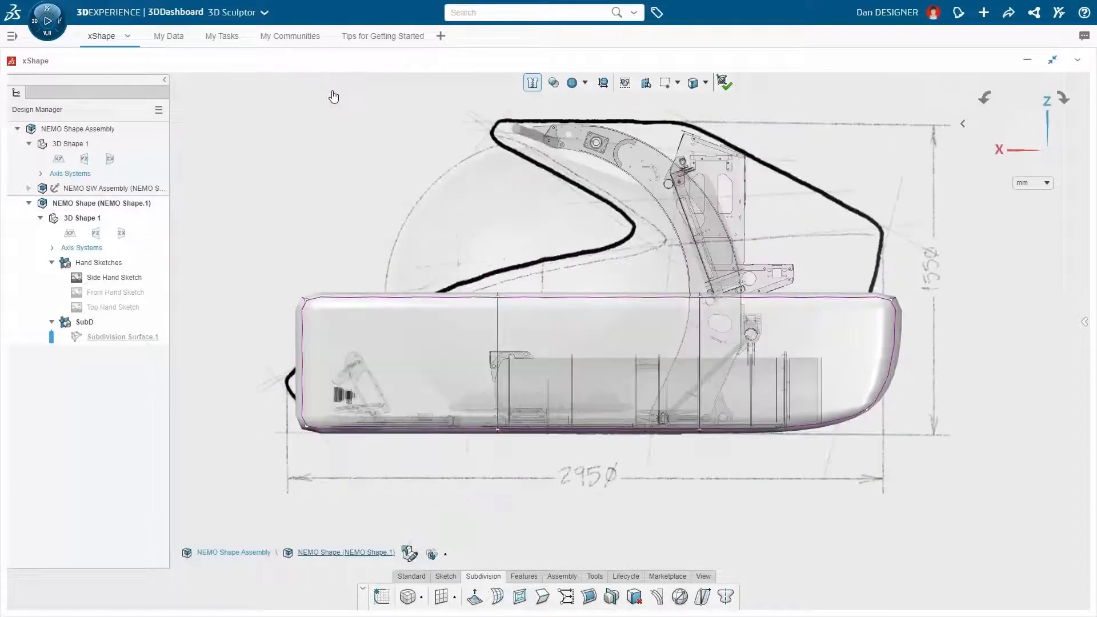
Quick-align the box's upper vertices to the lower hull line of the side sketch, from nose to rear
drag(282, 300, 965, 359)
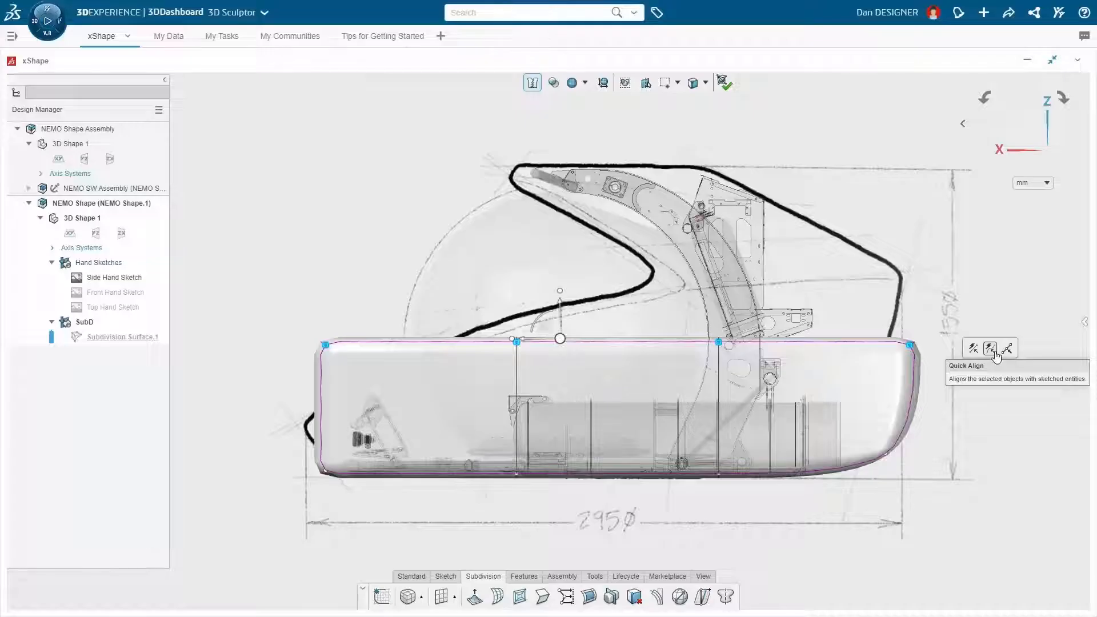
click(990, 349)
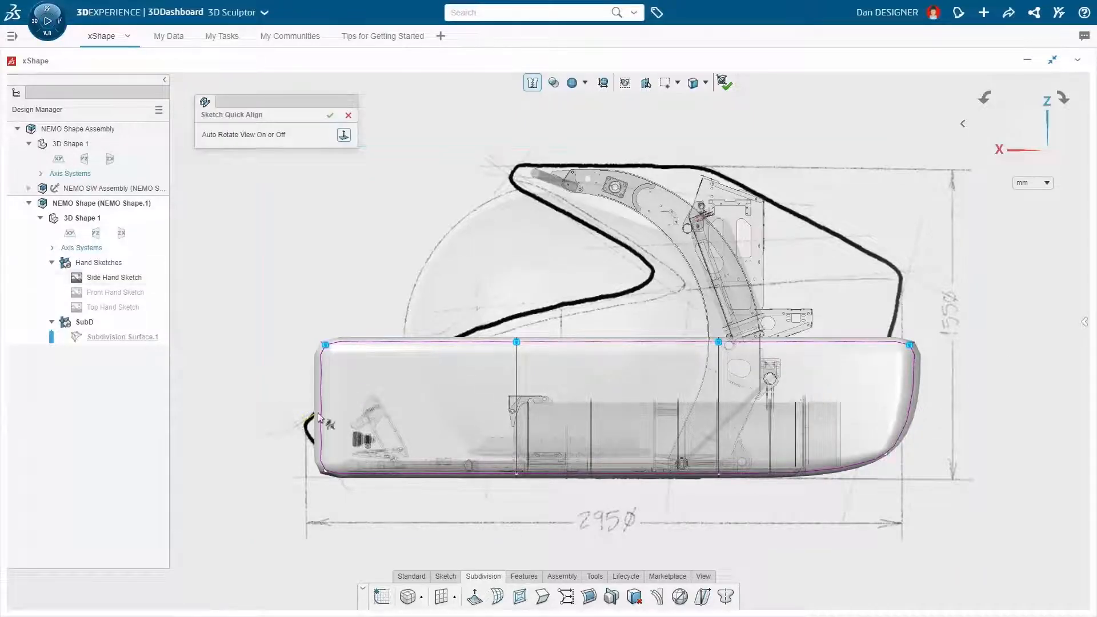
mouse_move(424, 354)
mouse_down()
mouse_move(520, 316)
mouse_move(623, 296)
mouse_move(918, 279)
mouse_up()
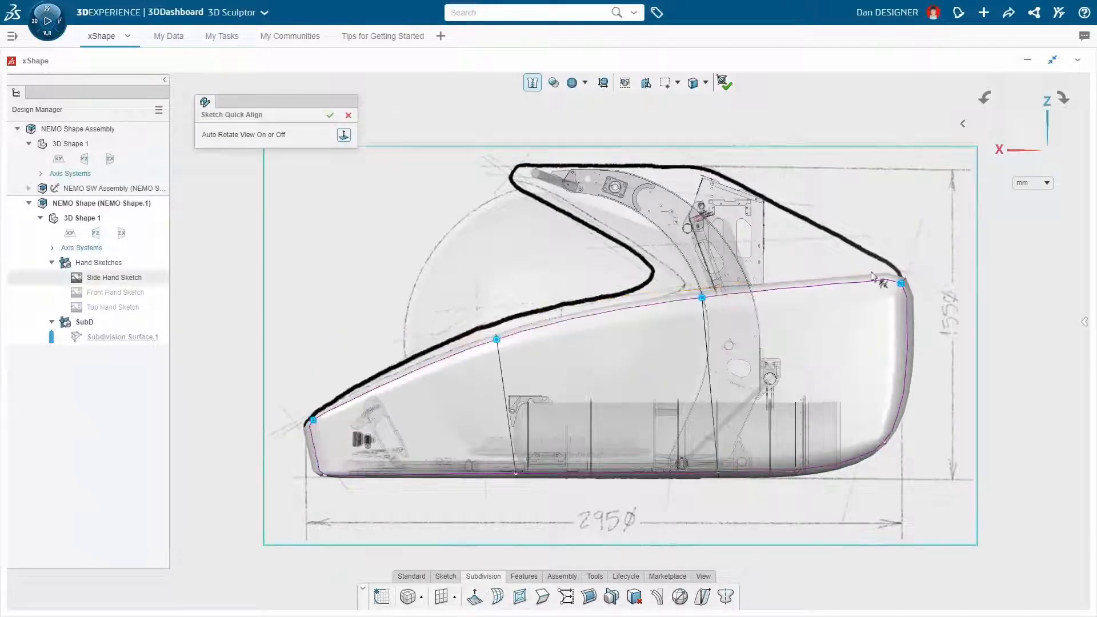
click(333, 119)
Show the Front and Top Hand Sketches and shift the whole body sideways onto the sketched side hull in front view
mouse_move(353, 492)
mouse_down()
mouse_move(289, 463)
mouse_move(311, 479)
mouse_up()
key(ctrl+1)
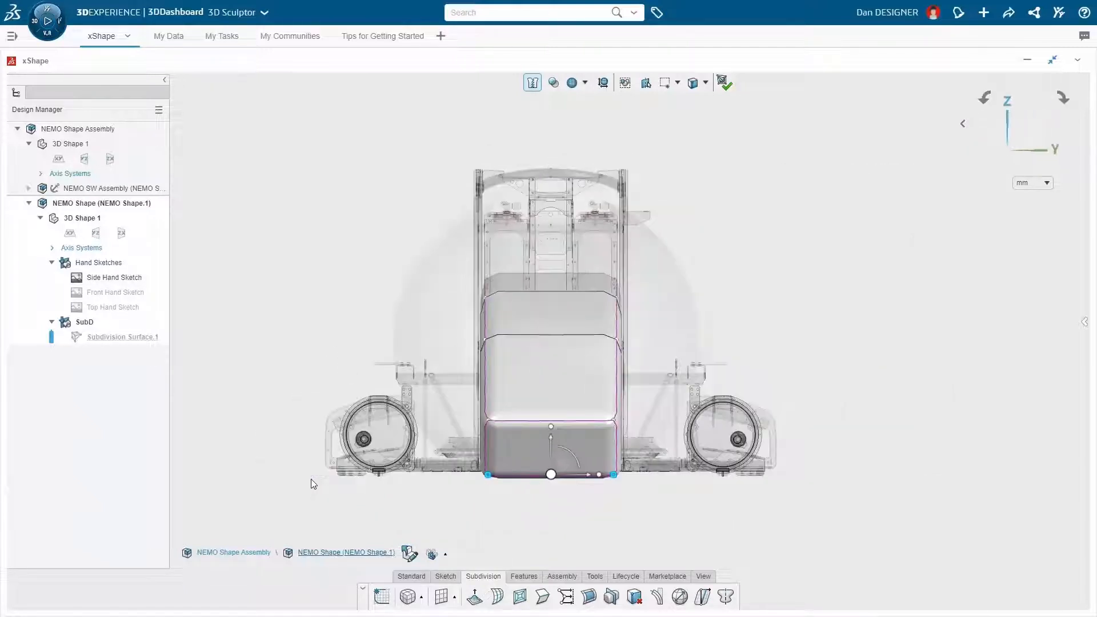
click(120, 295)
click(145, 265)
drag(587, 400, 745, 431)
drag(693, 498, 608, 257)
drag(680, 400, 685, 398)
In top view, pull the inner front vertices back to follow the slanted nose of the top sketch
key(ctrl+5)
scroll(695, 409, down, 3)
drag(582, 531, 660, 432)
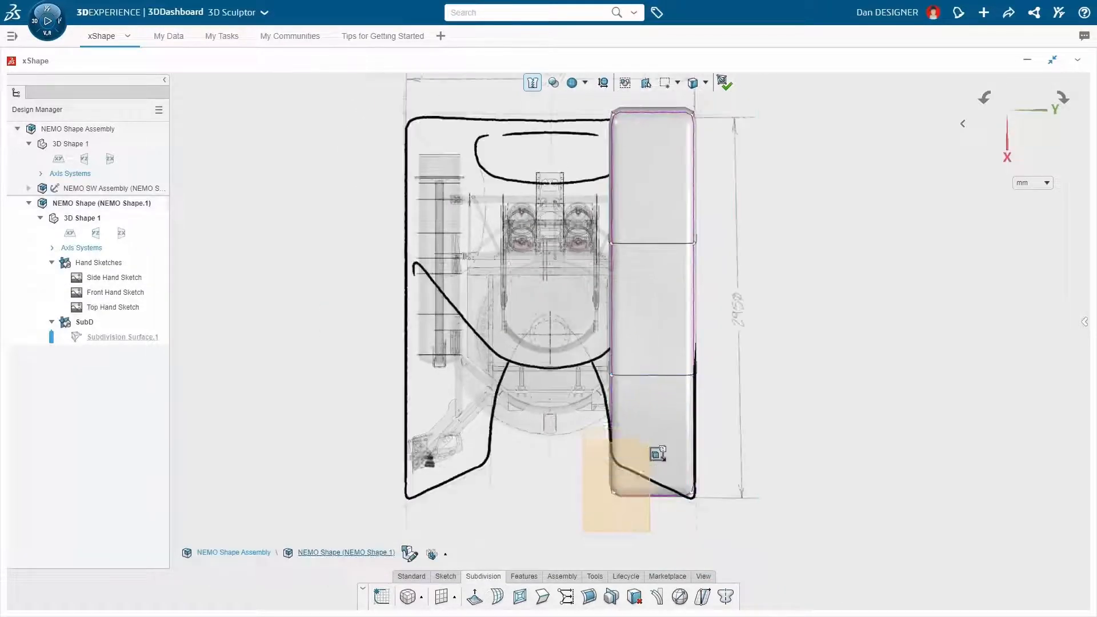
drag(614, 518, 620, 456)
Align the manipulator with the nose's inner vertical edge and move the edge's upper vertex 200 mm along it
middle_drag(633, 514, 695, 471)
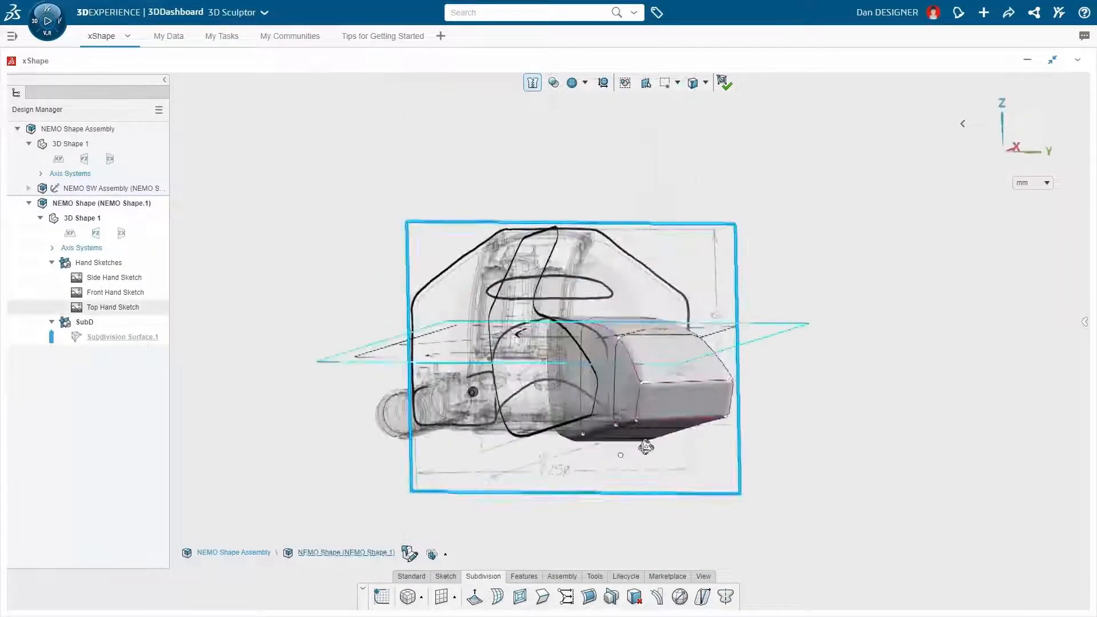
scroll(695, 471, up, 10)
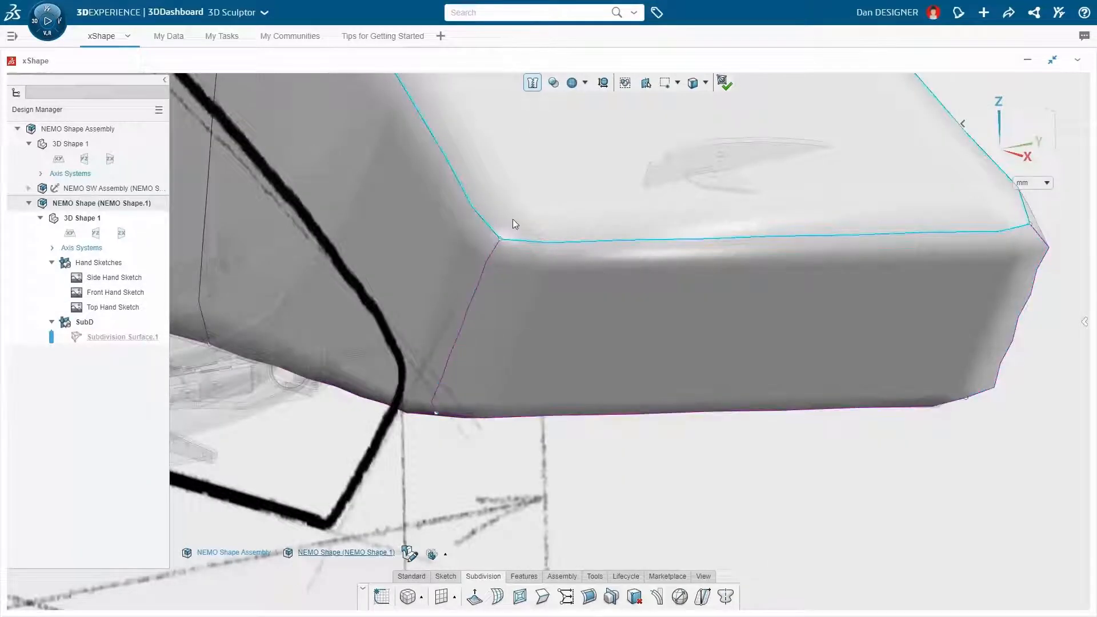
click(485, 259)
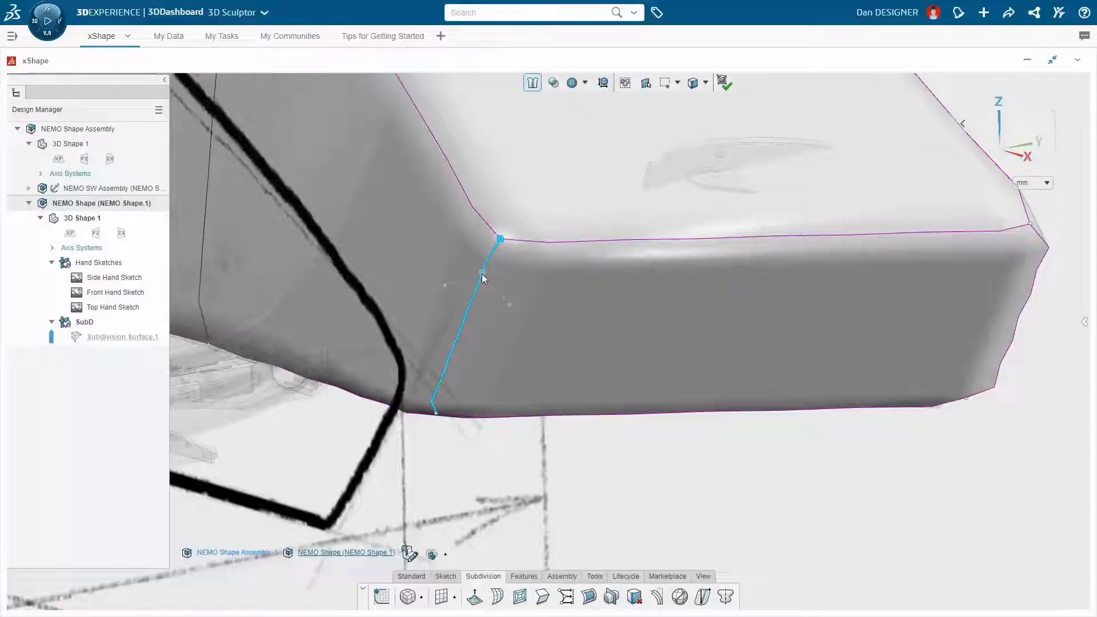
click(481, 274)
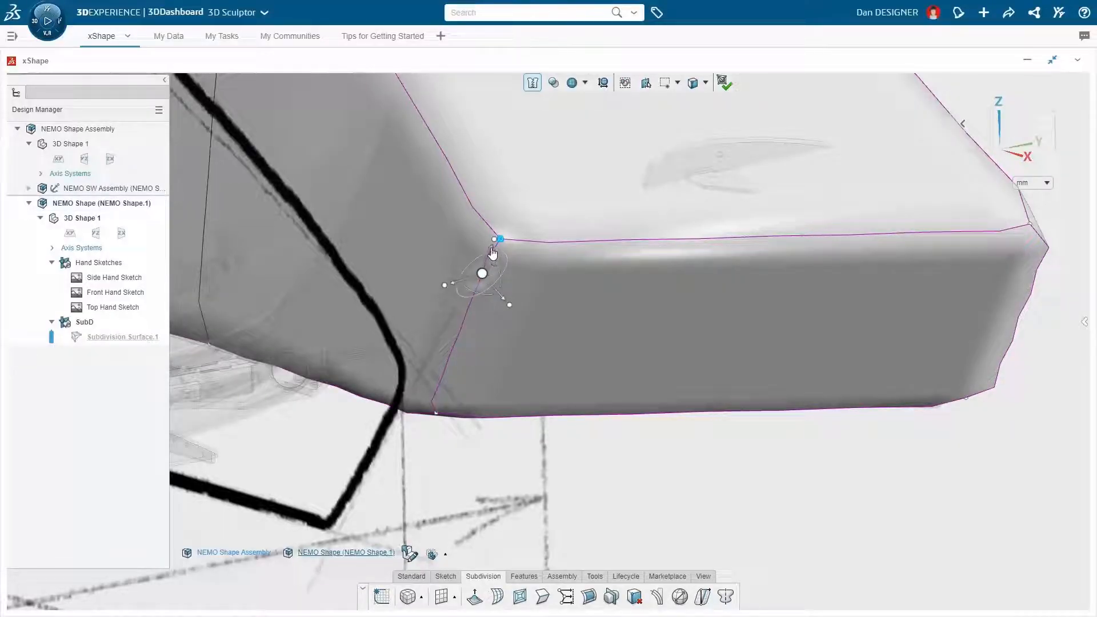
click(492, 252)
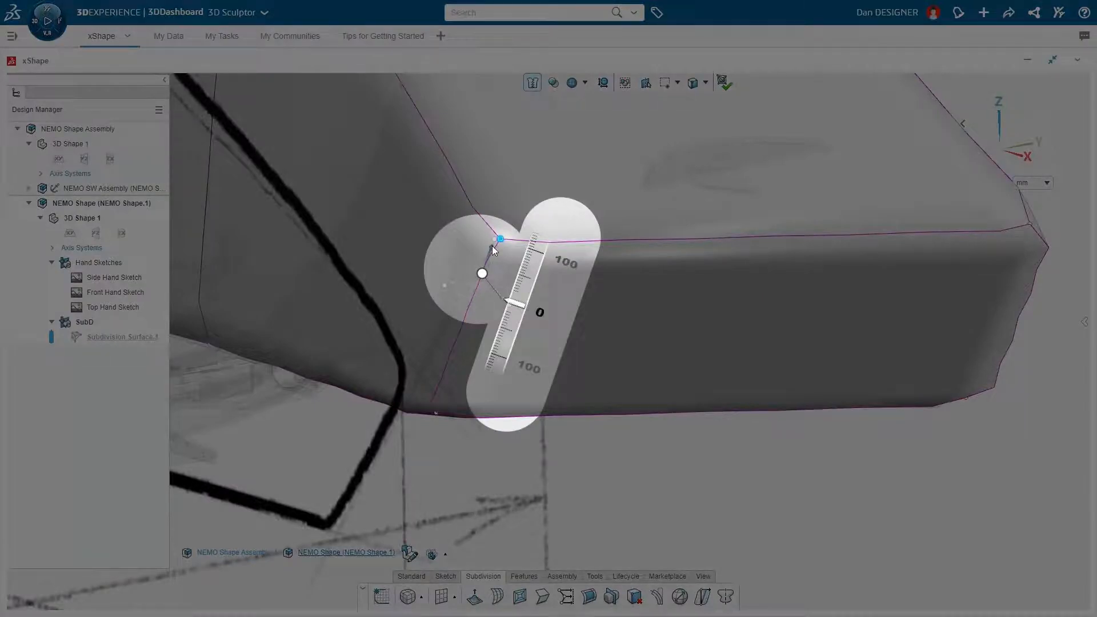
drag(492, 245, 566, 159)
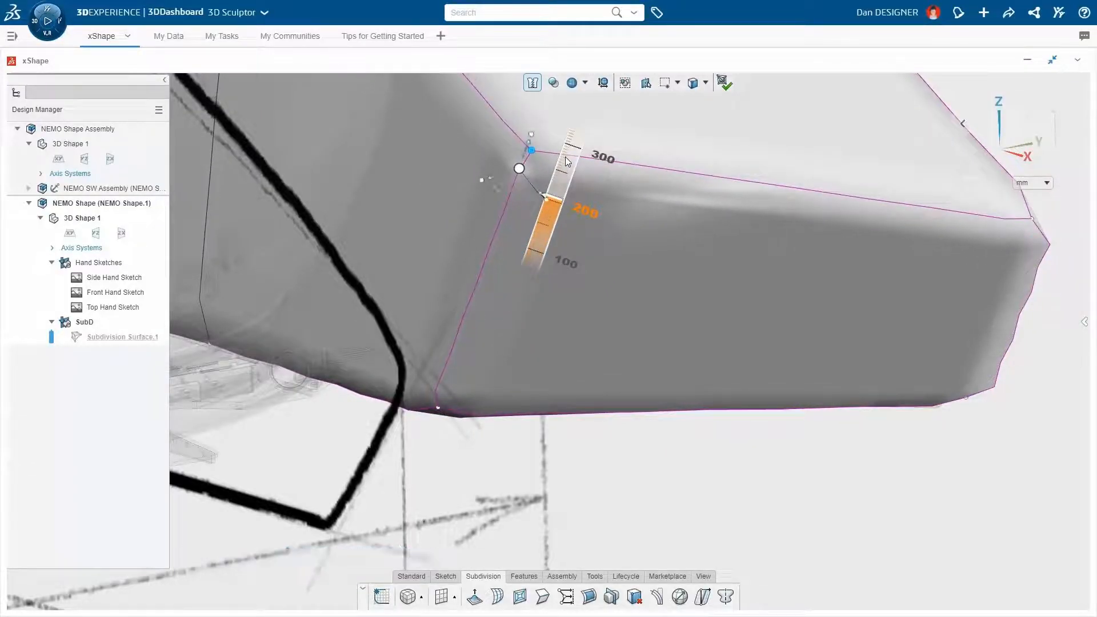
In side view, shift the front vertices and pull the lower rear vertices forward to match the side sketch outline
key(f)
key(ctrl+4)
shift+middle_drag(565, 402, 578, 258)
drag(424, 255, 221, 496)
drag(293, 406, 278, 405)
key(Escape)
drag(1010, 480, 895, 368)
drag(909, 406, 822, 406)
key(Escape)
Hide the Hand Sketches group and extrude the hull's rear top face upward into a fin
click(116, 263)
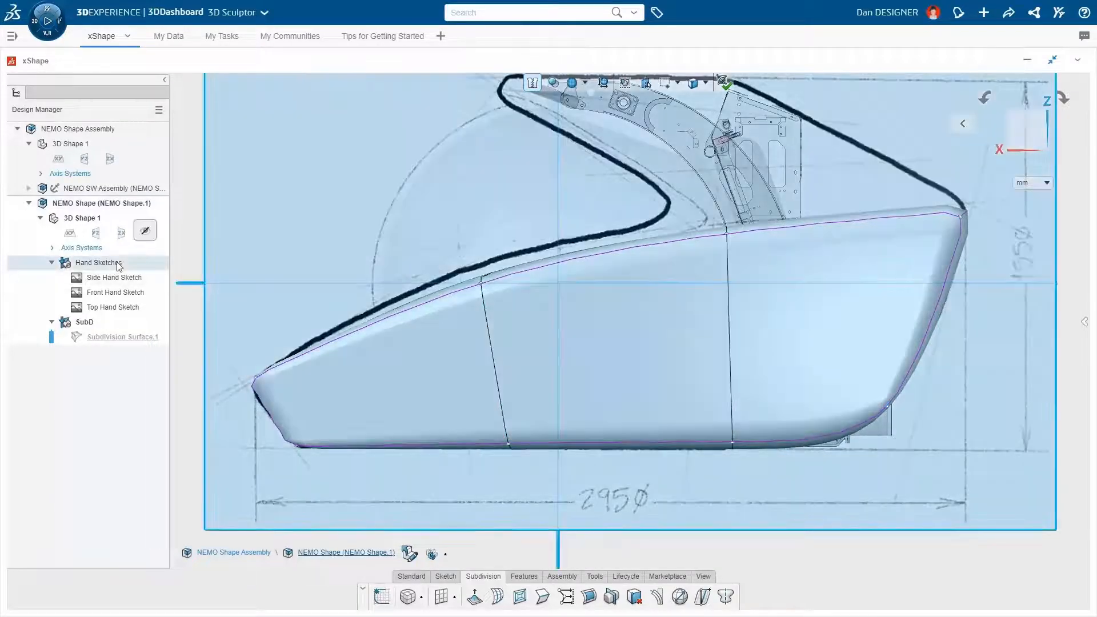
click(145, 231)
mouse_move(423, 231)
middle_down()
mouse_move(485, 237)
mouse_move(551, 338)
mouse_move(768, 232)
mouse_move(761, 246)
middle_up()
click(762, 245)
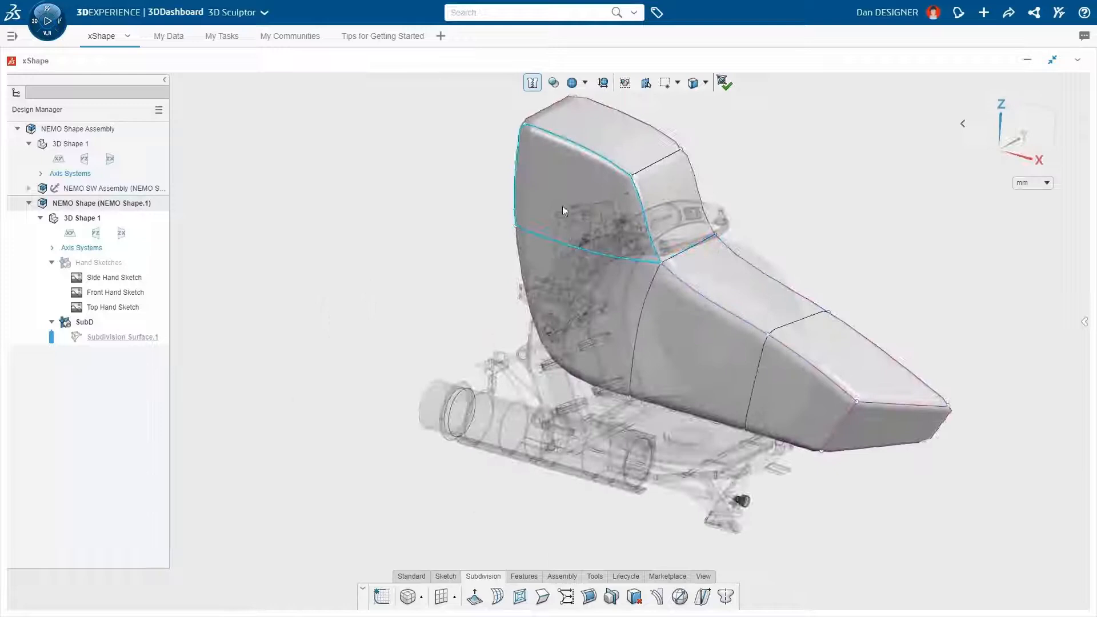
Select the fin's side face and the hull side face below it, and pull both outward to widen the rear of the body
click(562, 206)
ctrl+click(573, 282)
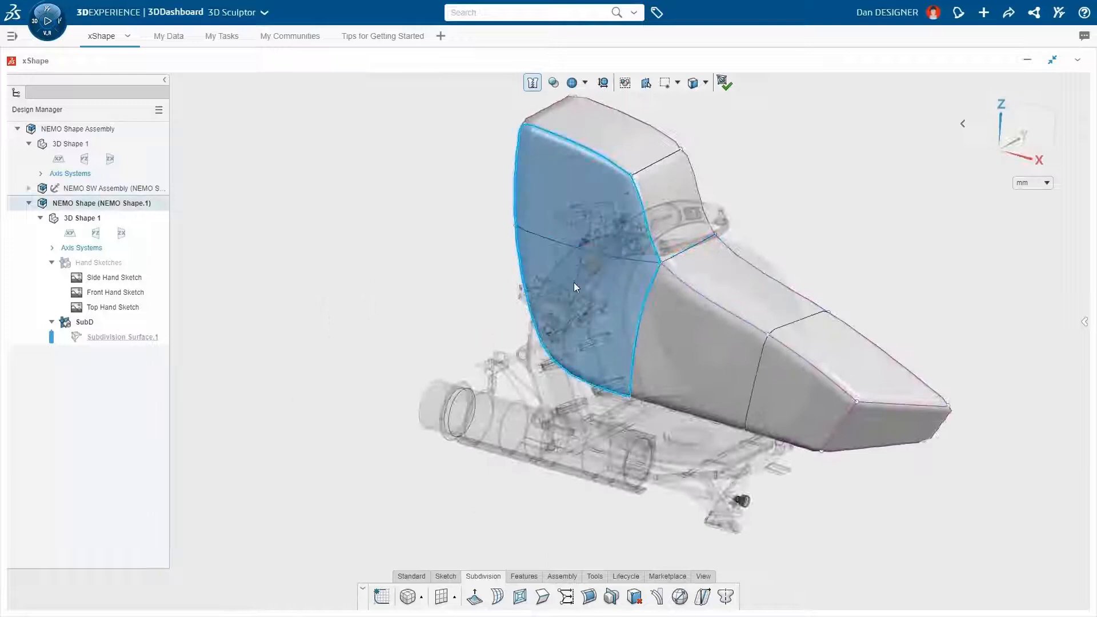
drag(606, 250, 517, 276)
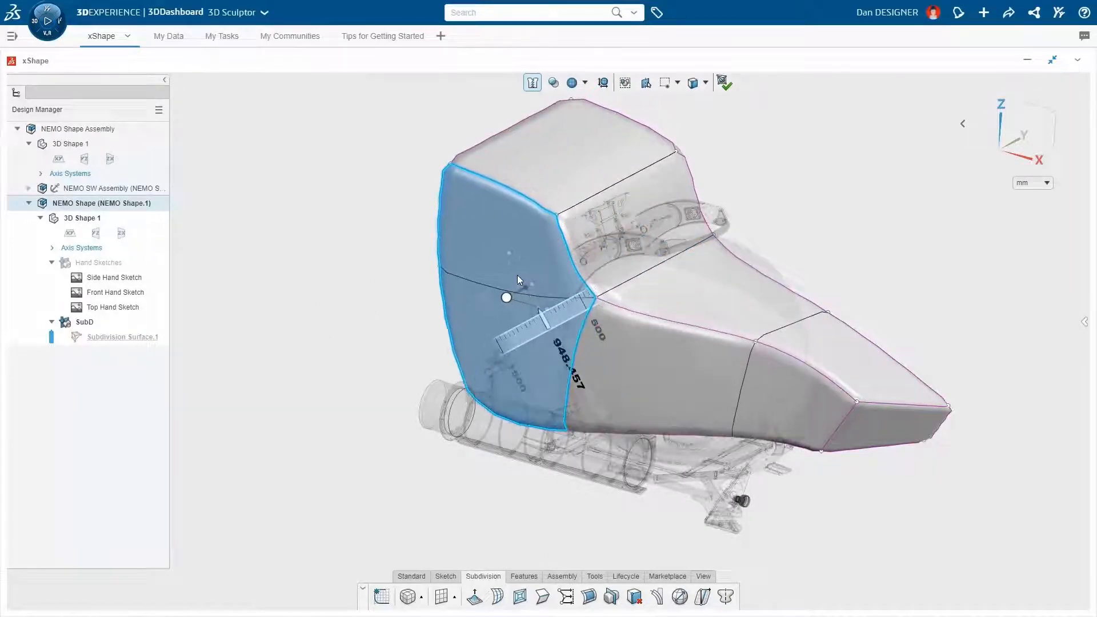
Apply symmetry to the subdivision surface about the NEMO Shape's ZX plane to mirror the half body
middle_drag(736, 417, 630, 434)
click(121, 234)
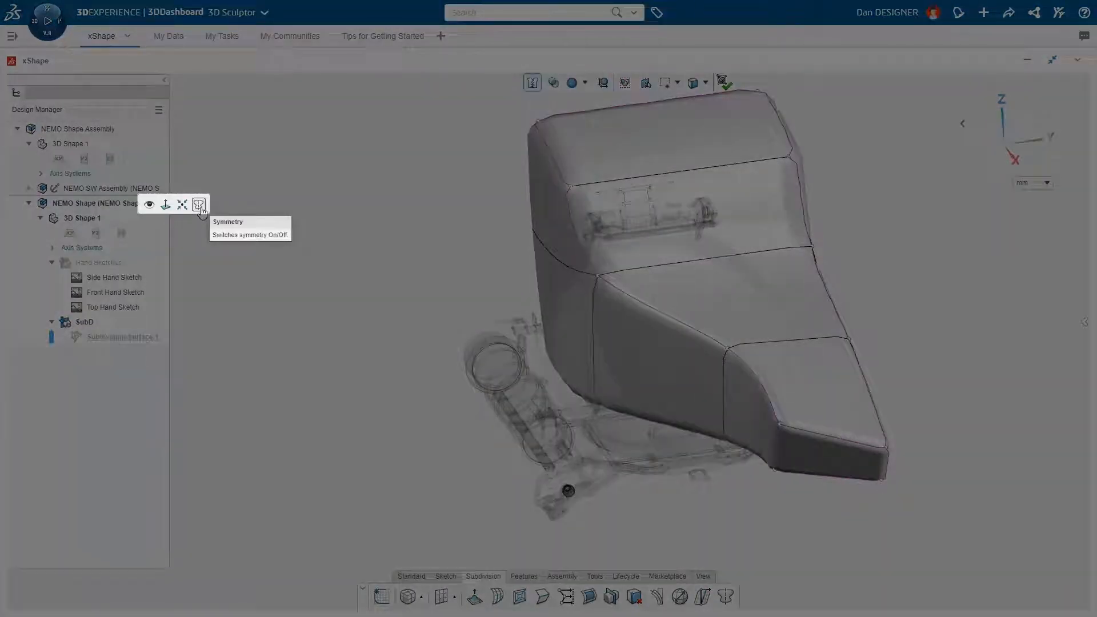
click(199, 205)
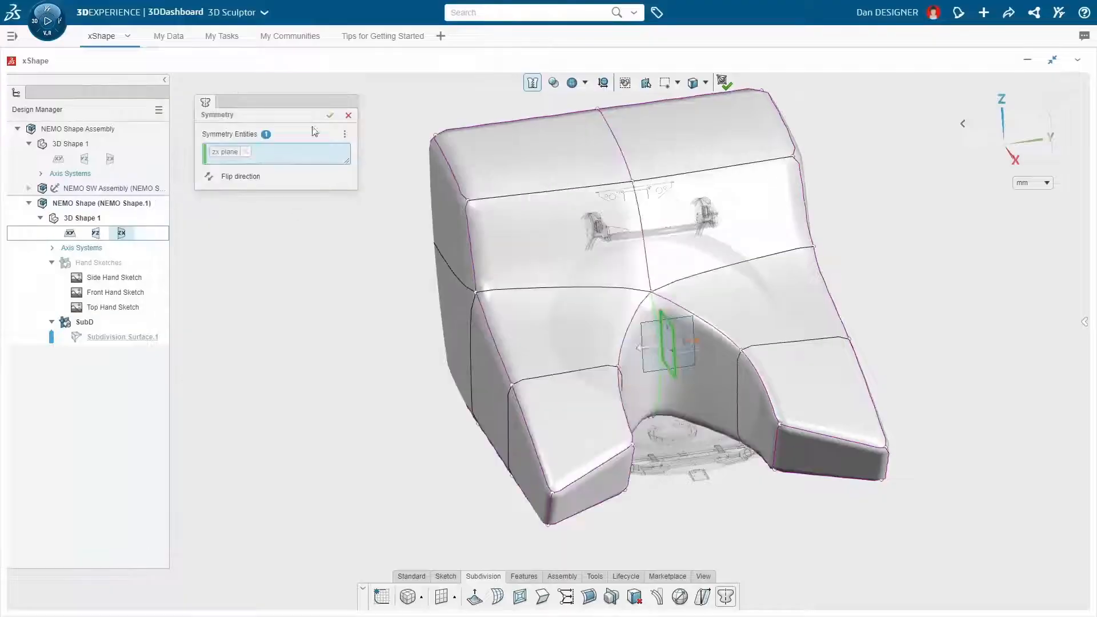
click(329, 114)
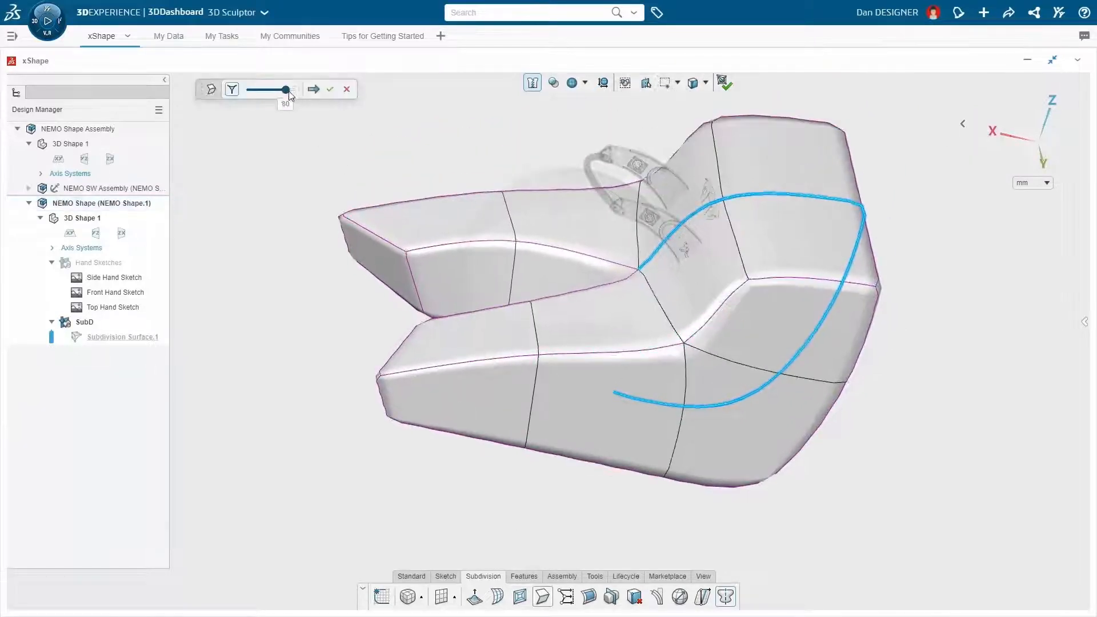
Set the crease of the body's centre-line loop to 0 and fully crease the crosswise edges at the fin's top and base
drag(290, 90, 246, 90)
click(314, 89)
click(834, 337)
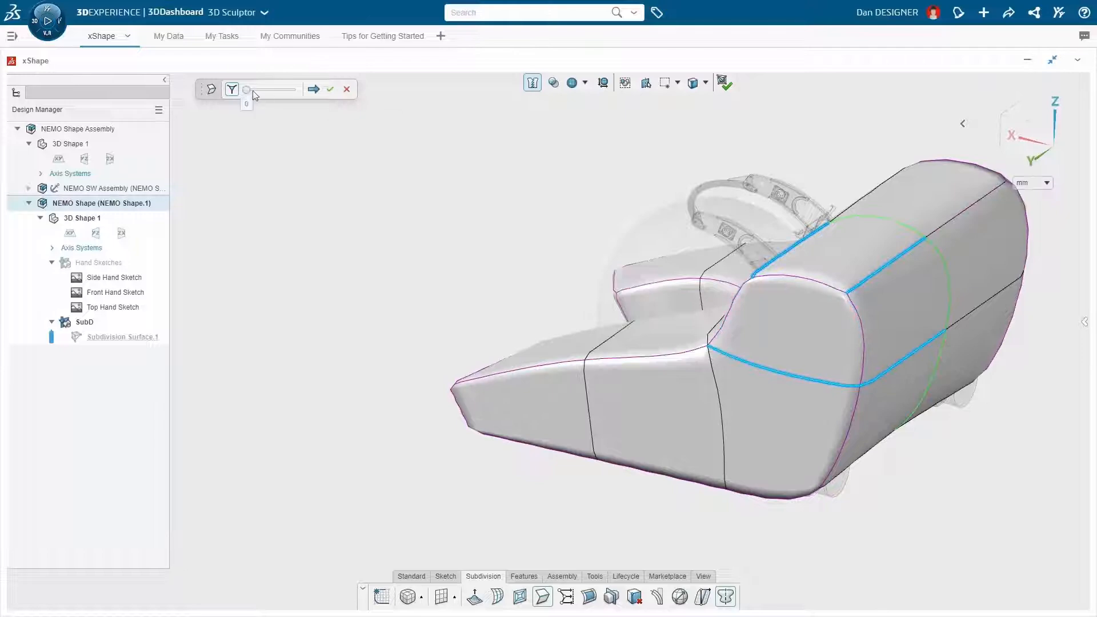
drag(246, 91, 296, 90)
click(329, 90)
In side view with the hand sketches shown, line-align the fin's top vertices to the upper canopy line of the side sketch
key(ctrl+4)
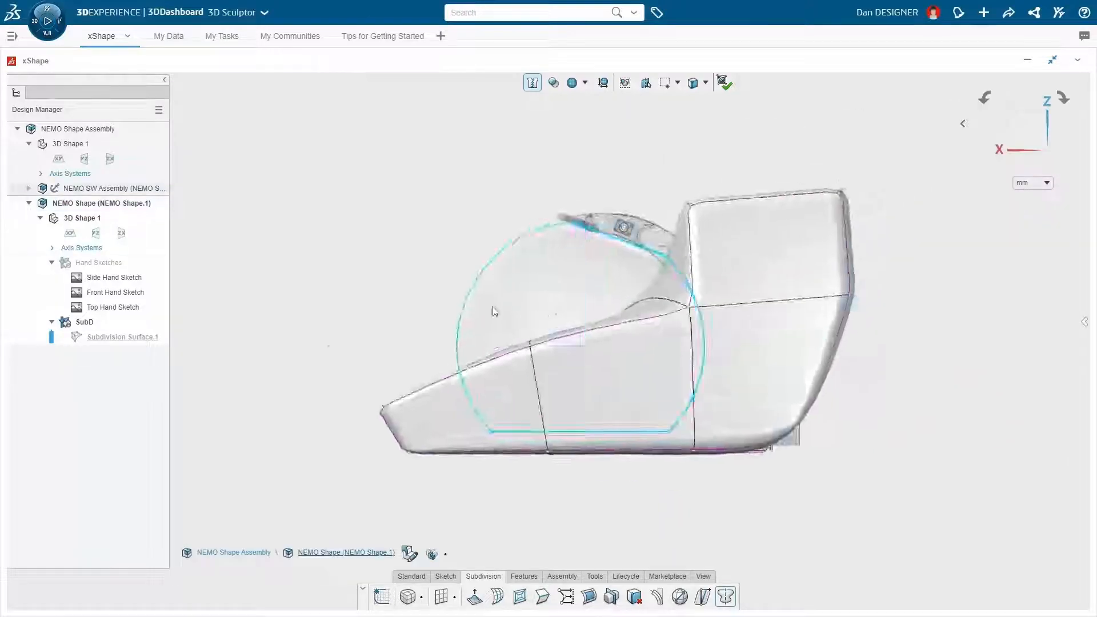
ctrl+middle_drag(941, 462, 920, 426)
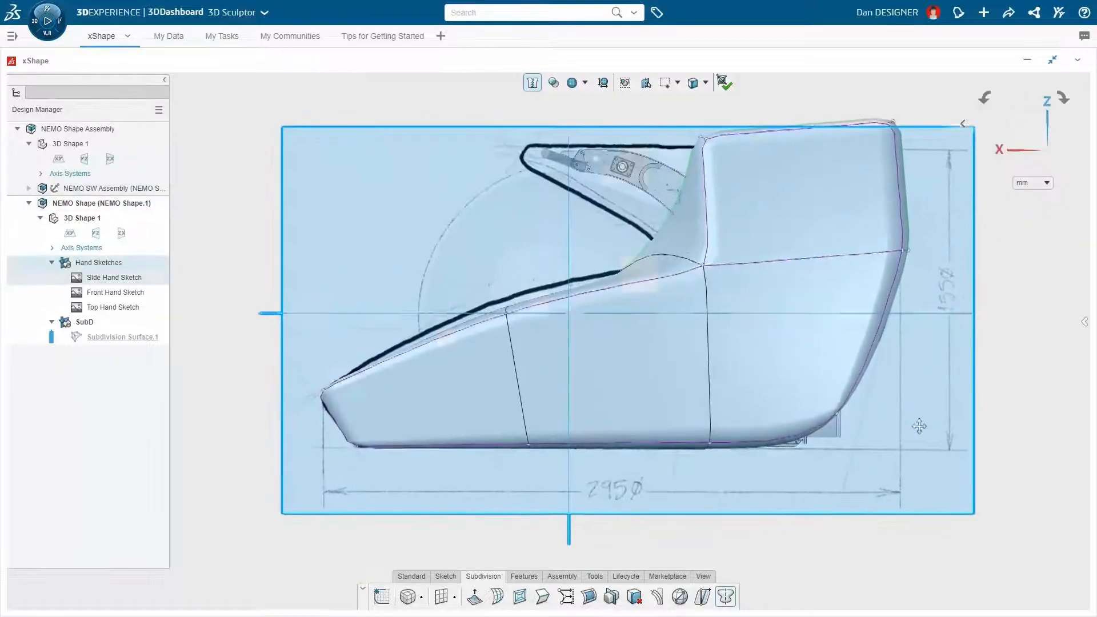
key(Escape)
drag(911, 101, 679, 165)
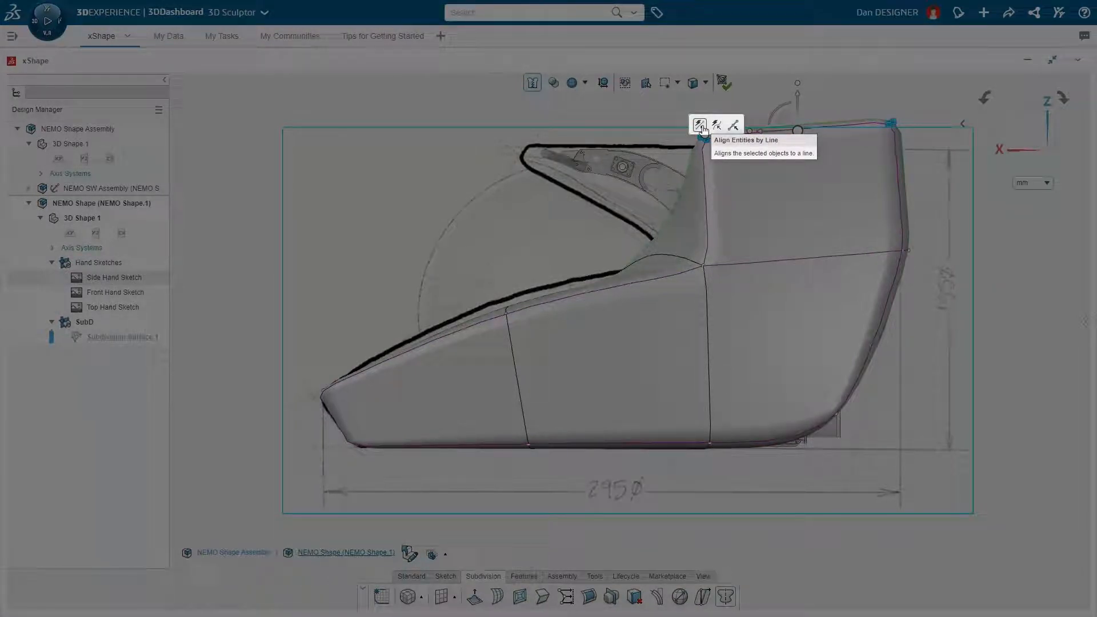
click(700, 125)
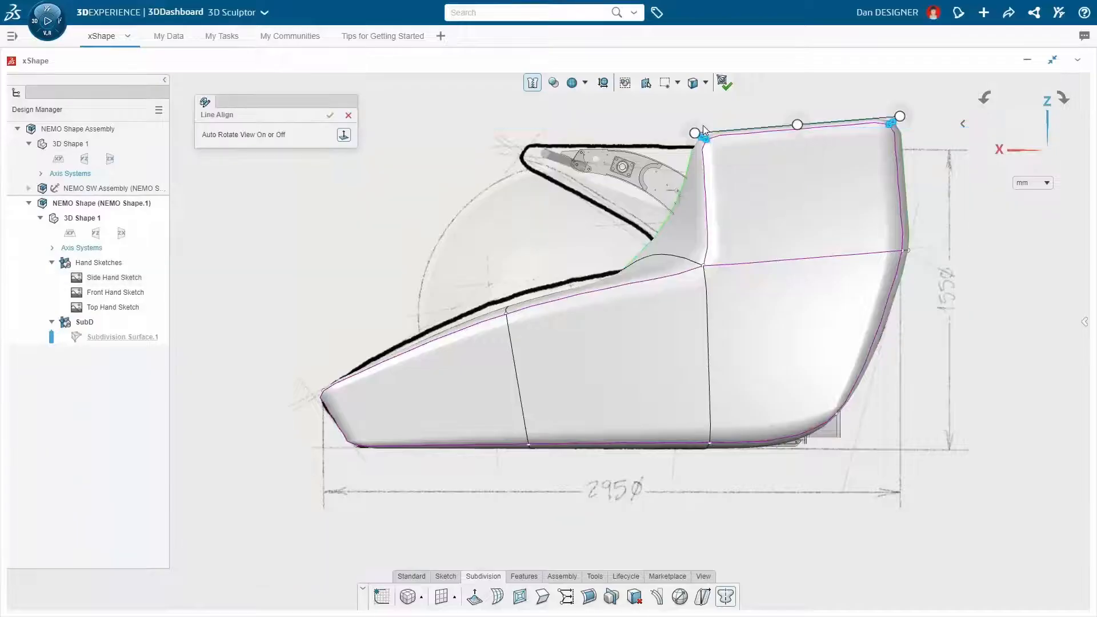
drag(702, 128, 529, 147)
drag(898, 118, 711, 146)
click(330, 117)
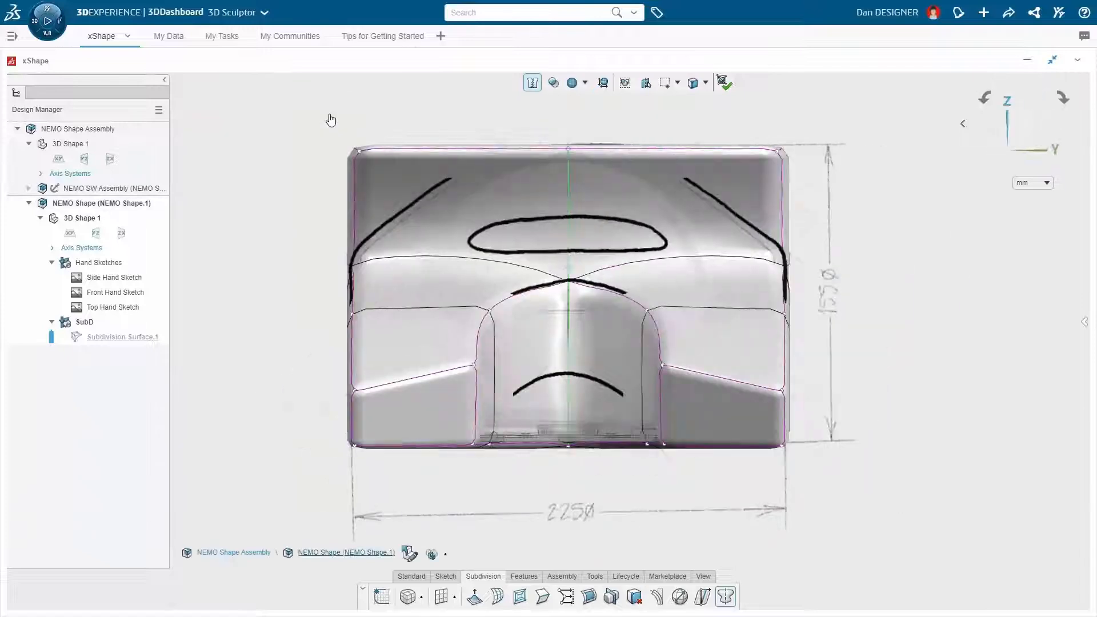
In front view, scale the top vertices inward to match the sketched slanted shoulders, and insert two loops across the sloped shoulder edge
drag(321, 118, 829, 200)
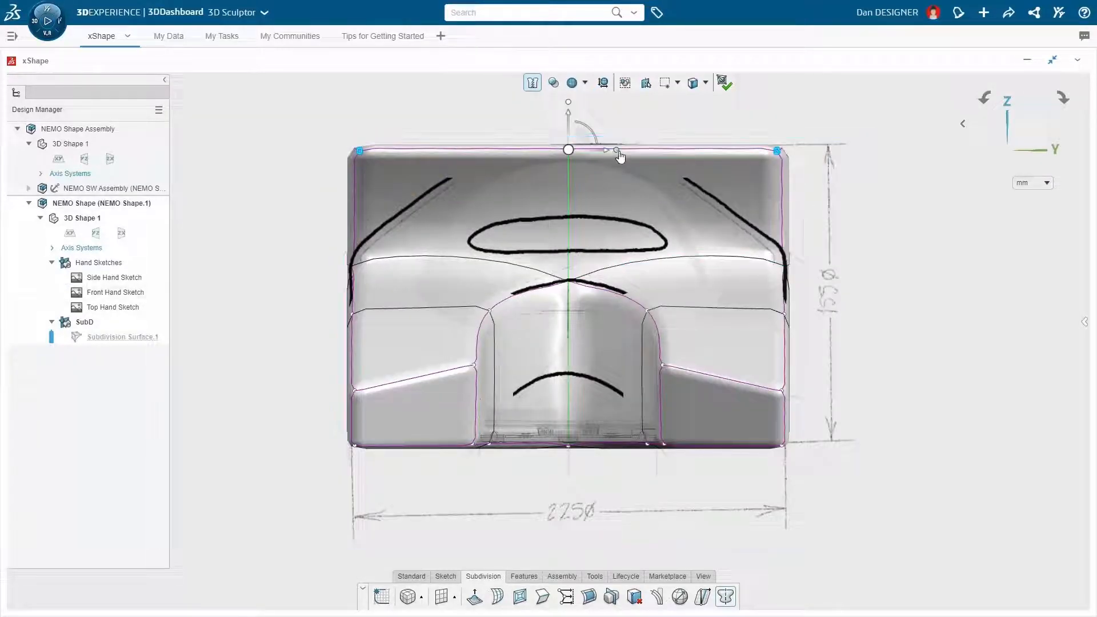
drag(616, 150, 585, 150)
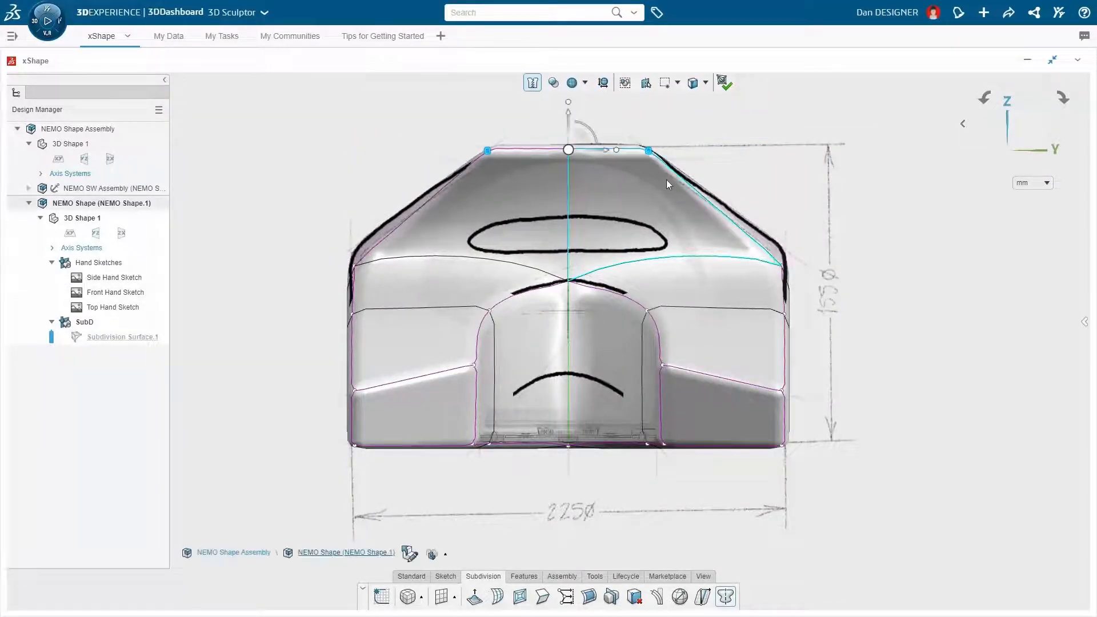
click(692, 189)
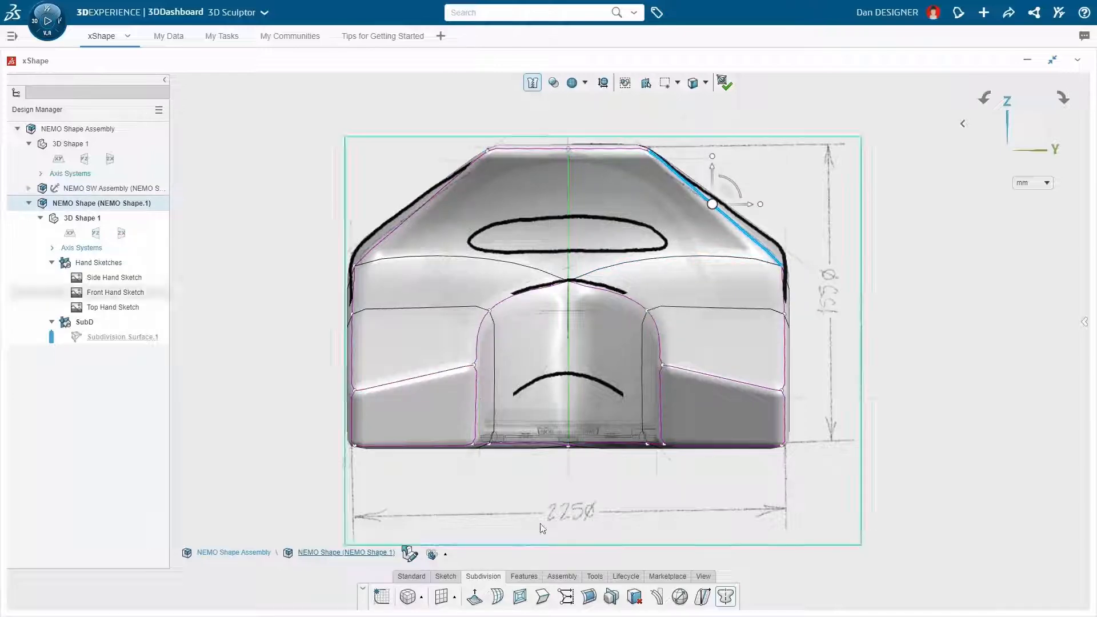
click(497, 599)
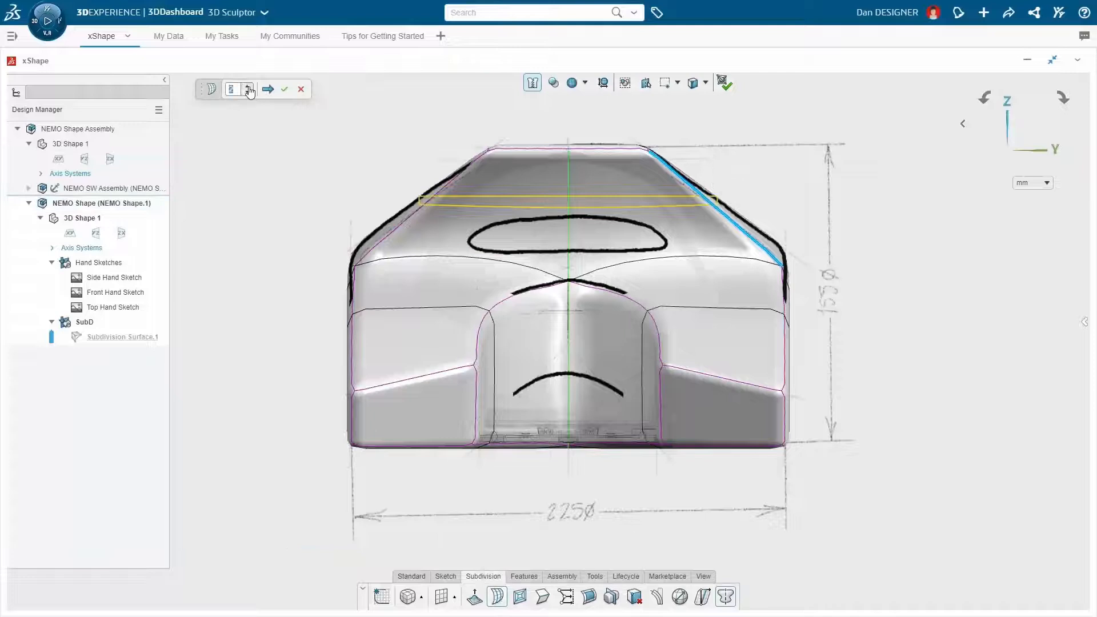
click(285, 89)
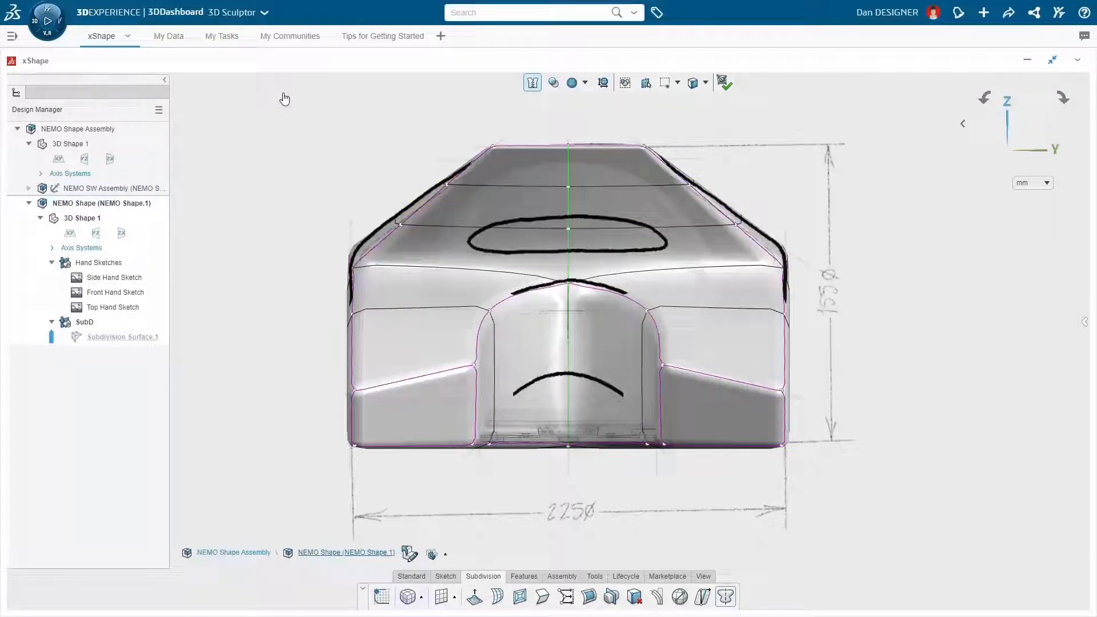
Fully crease the upper inserted loop's front edge, and set the crease of the canopy's front centre edge above it to 0
click(591, 187)
click(542, 596)
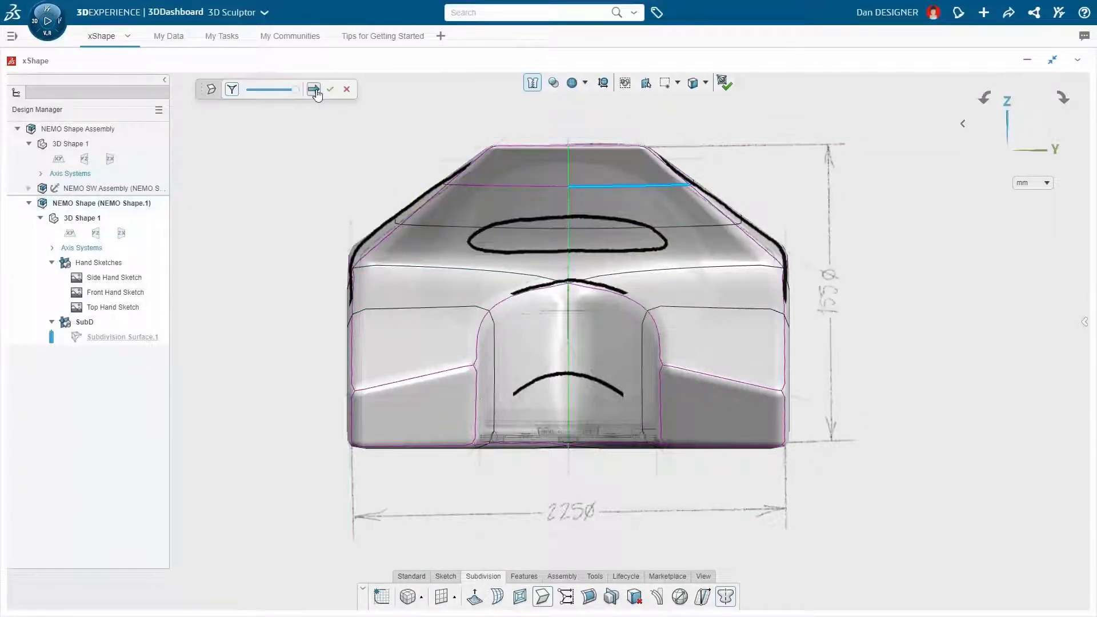
key(ctrl+4)
click(563, 165)
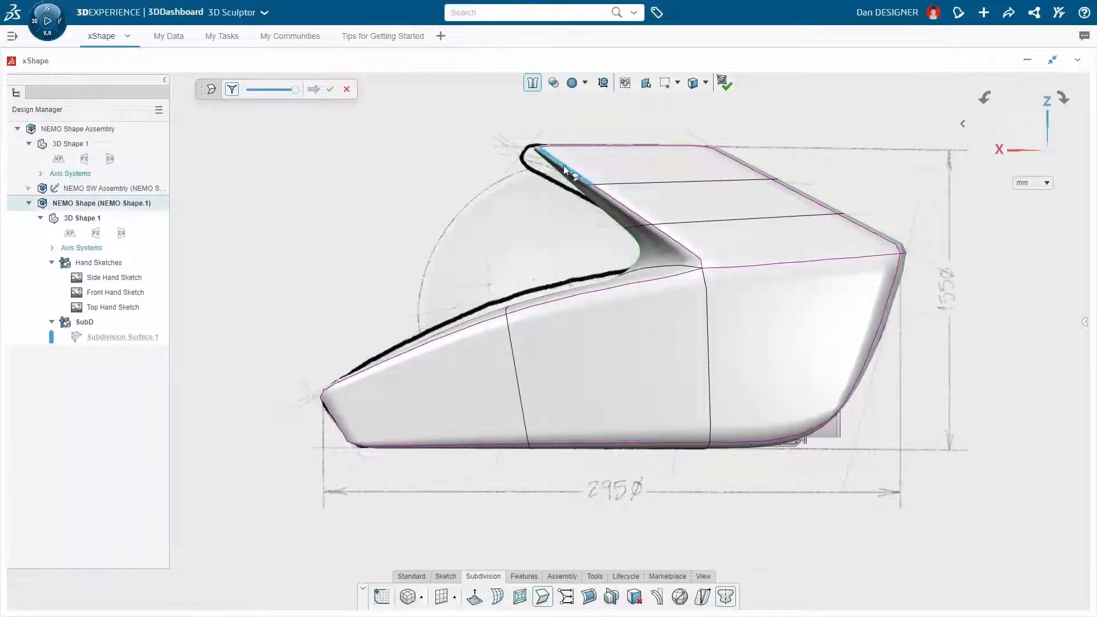
drag(295, 89, 246, 90)
click(330, 89)
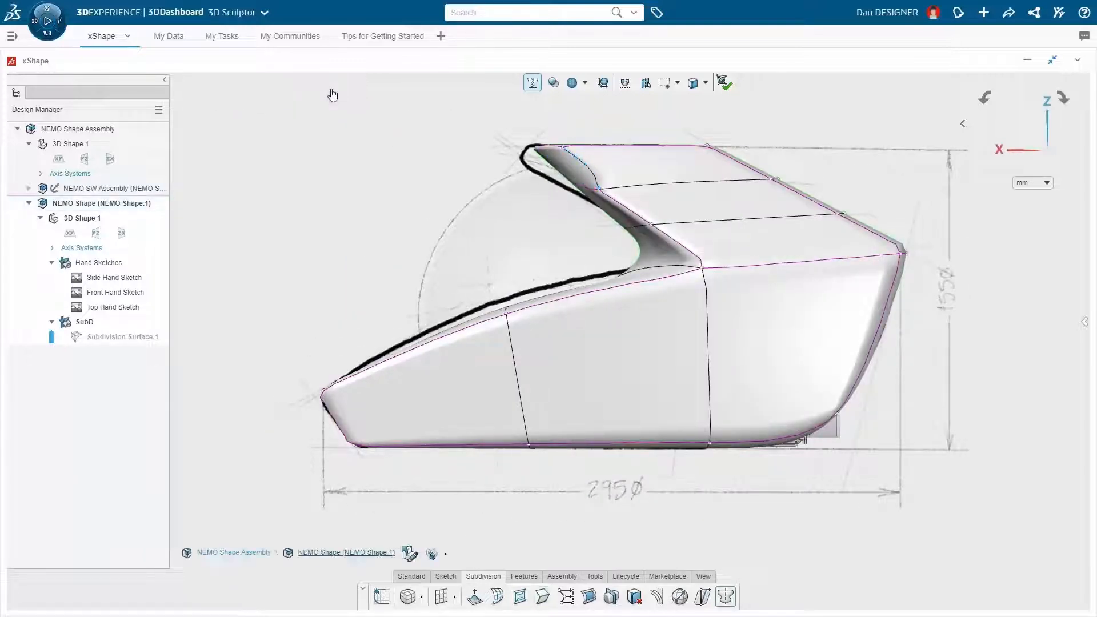
Move the canopy's front edge to the side sketch's rounded tip, and adjust its outer vertex inward in front view
click(591, 187)
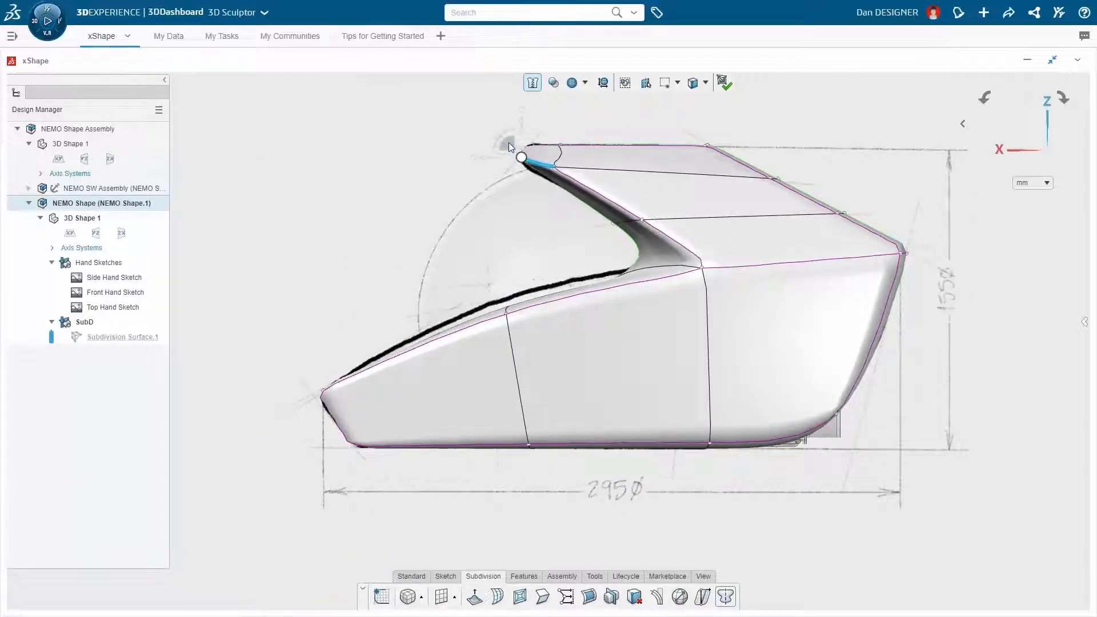
key(ctrl+1)
click(680, 165)
drag(715, 167, 690, 167)
In rear view, insert a vertical loop through the middle of the hull's lower rear edge
key(ctrl+2)
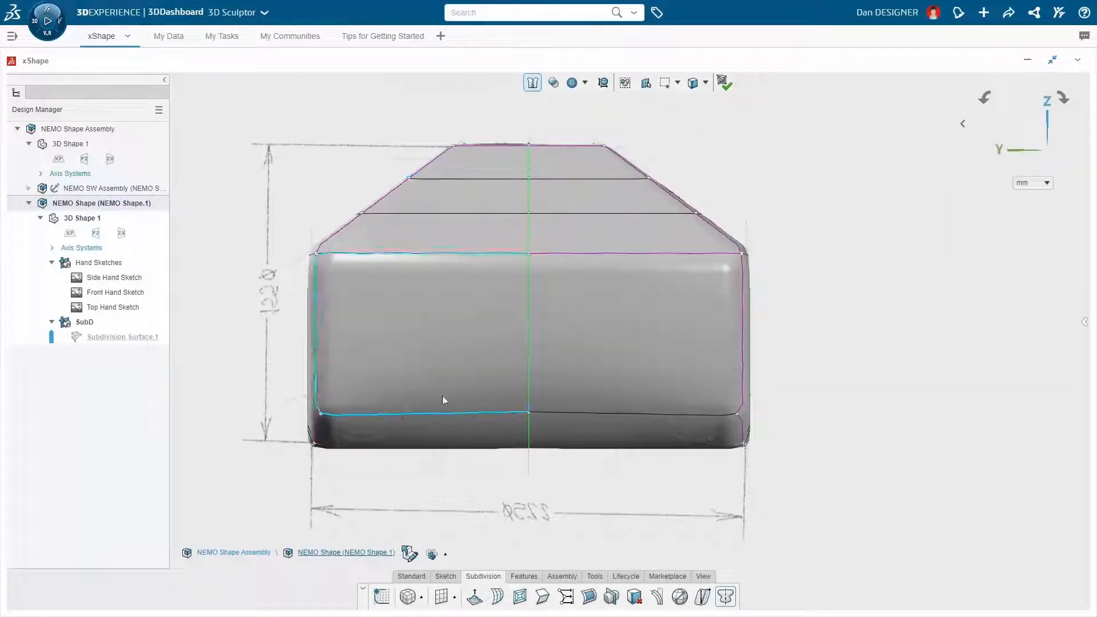
click(424, 414)
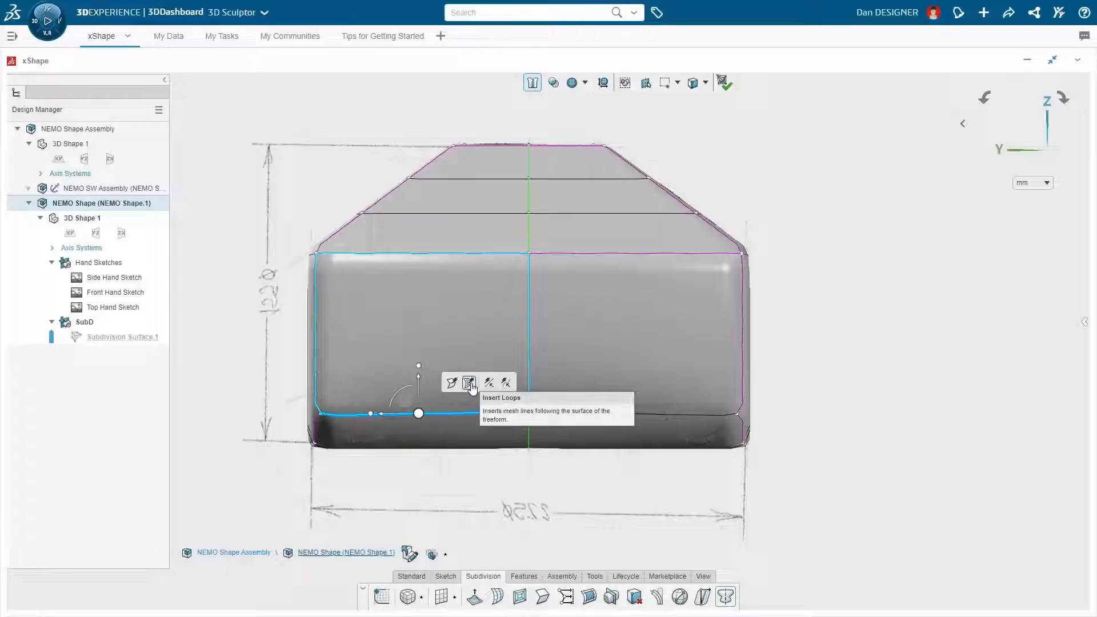
click(469, 383)
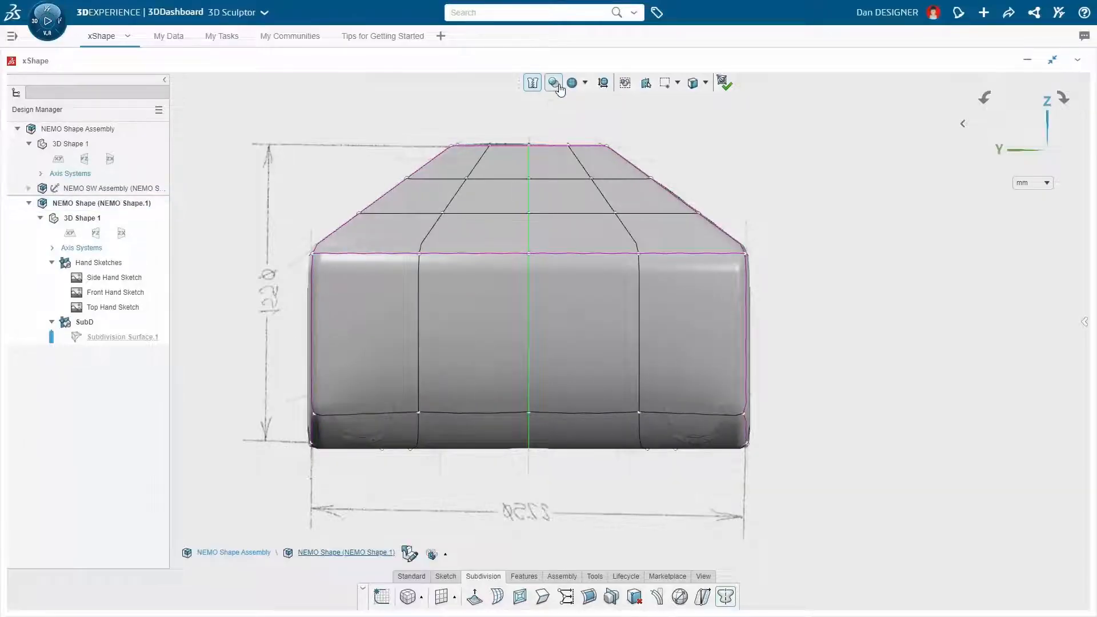
Make the body translucent and raise the lower rear centre edge to match the arch in the front sketch
drag(550, 103, 567, 106)
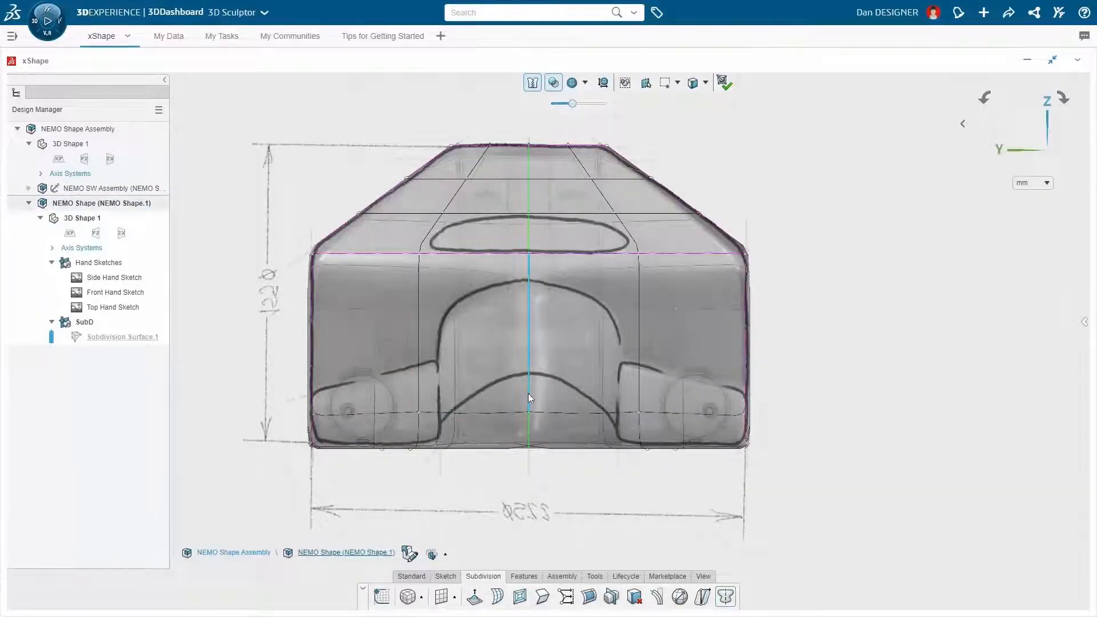
click(529, 429)
drag(530, 410, 540, 294)
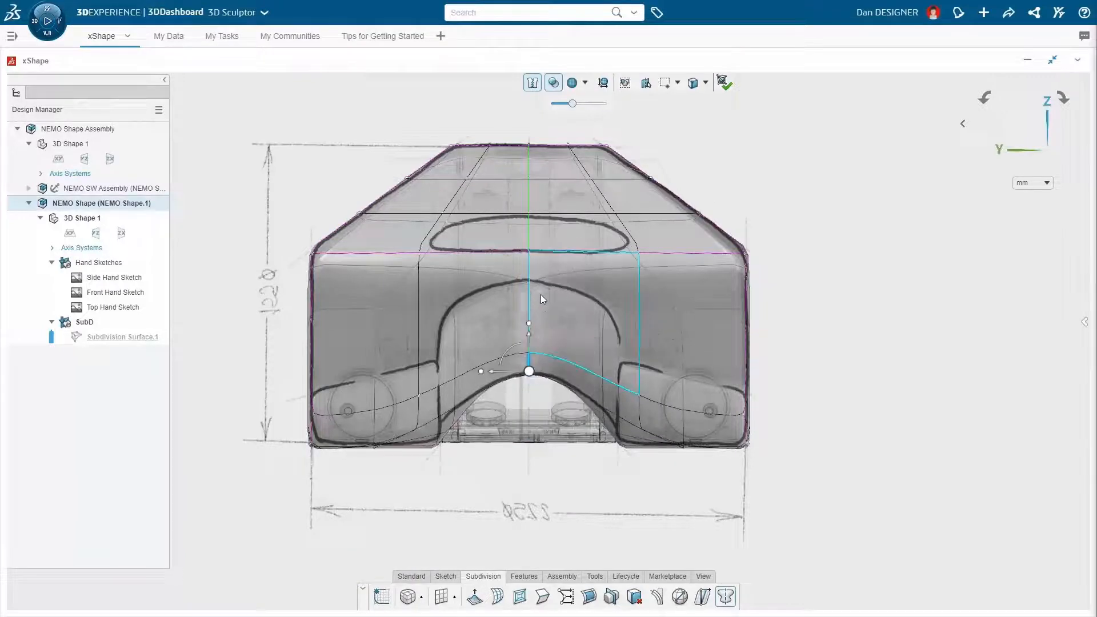
Hide the Hand Sketches group and return the body to full opacity
click(98, 263)
click(144, 231)
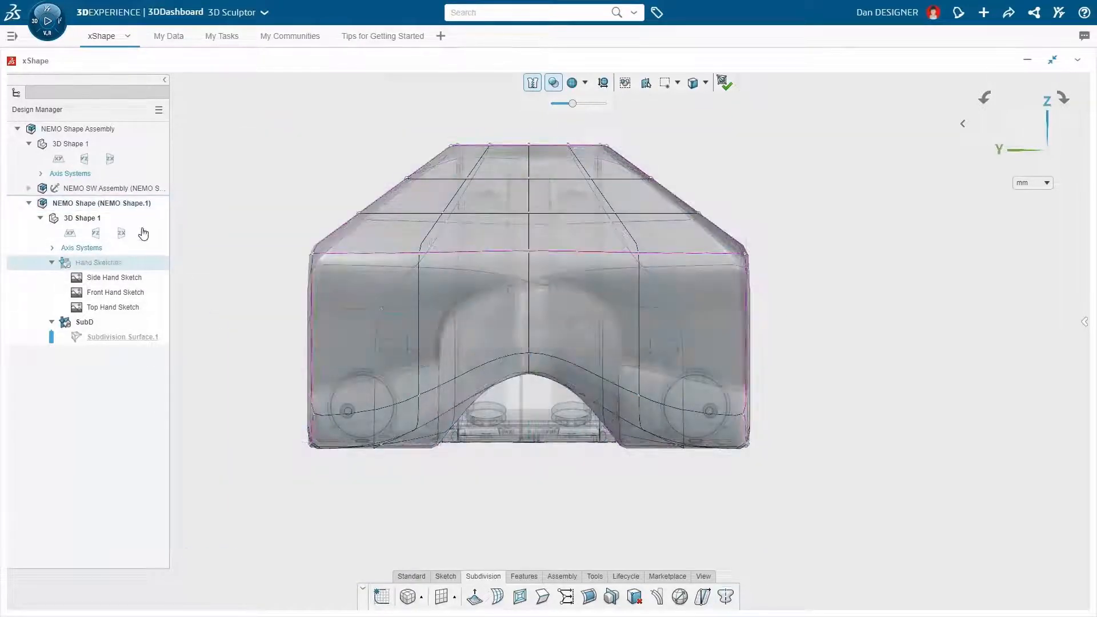
drag(568, 106, 550, 104)
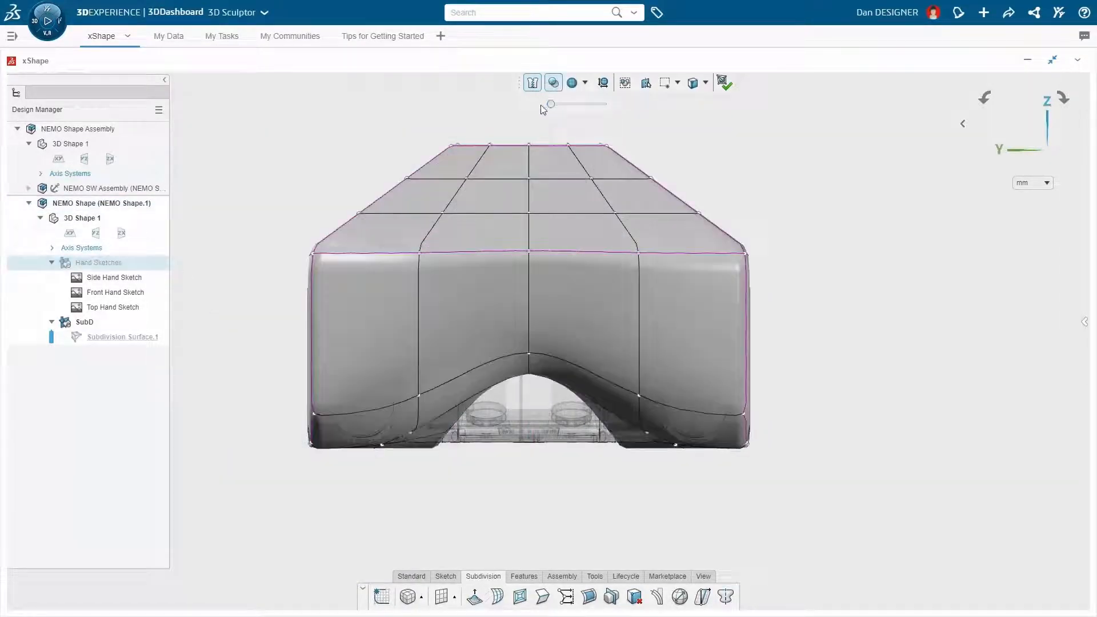
Extrude the matching centre faces on the canopy's inner front and outer rear to form the oval opening, and inspect the finished body
click(495, 238)
middle_drag(495, 238, 534, 252)
ctrl+click(594, 255)
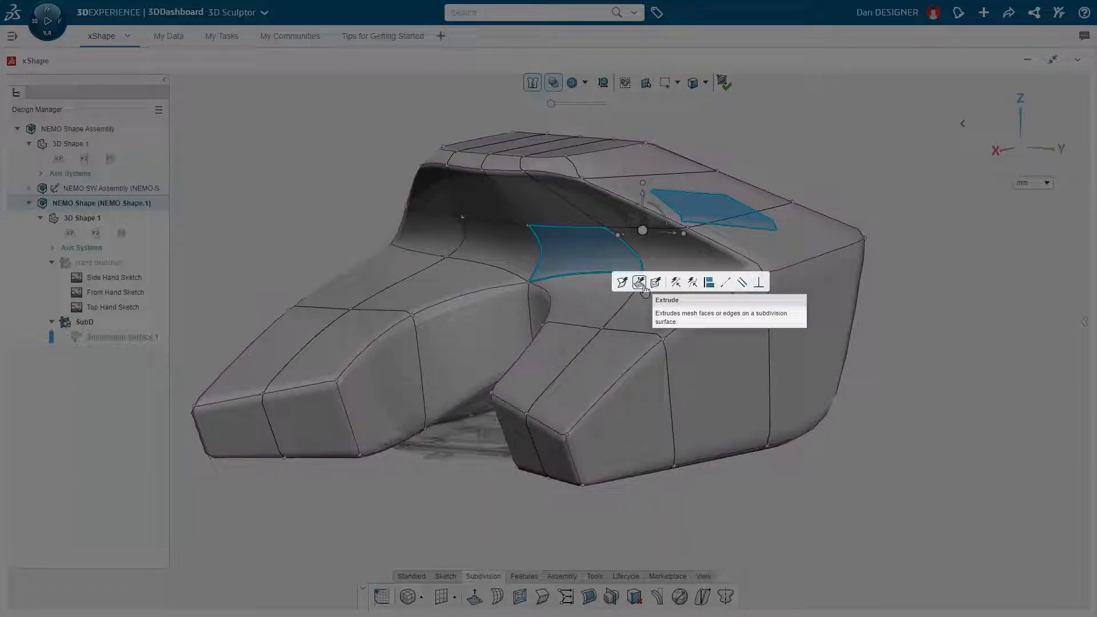
click(639, 282)
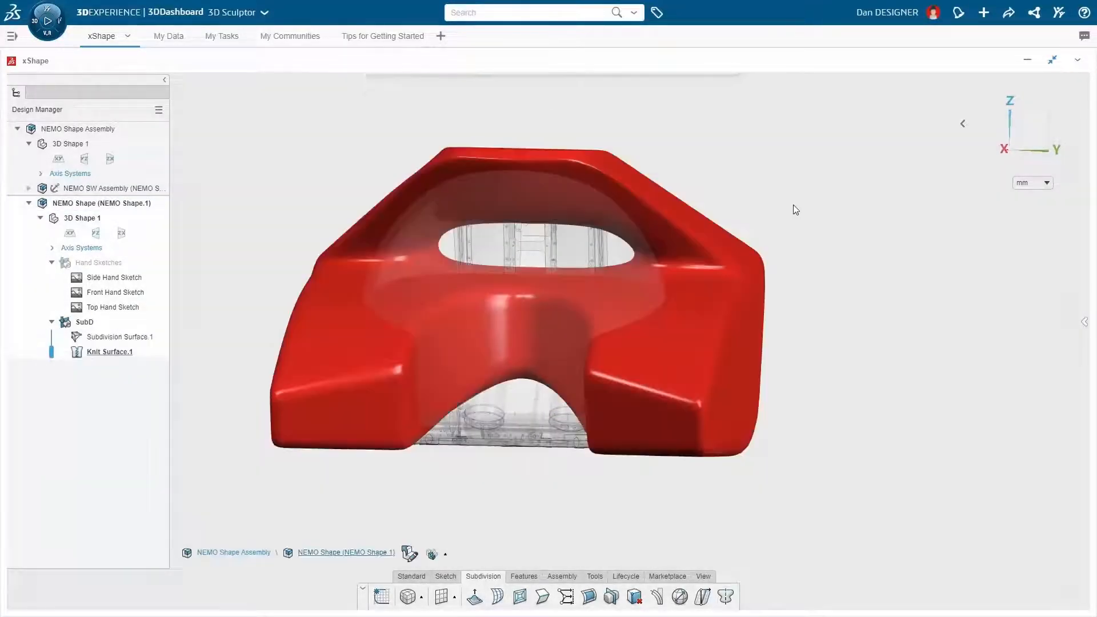
mouse_move(793, 204)
middle_down()
mouse_move(824, 218)
mouse_move(722, 225)
mouse_move(928, 286)
mouse_move(989, 321)
mouse_move(742, 392)
mouse_move(588, 343)
mouse_move(550, 357)
mouse_move(514, 343)
middle_up()
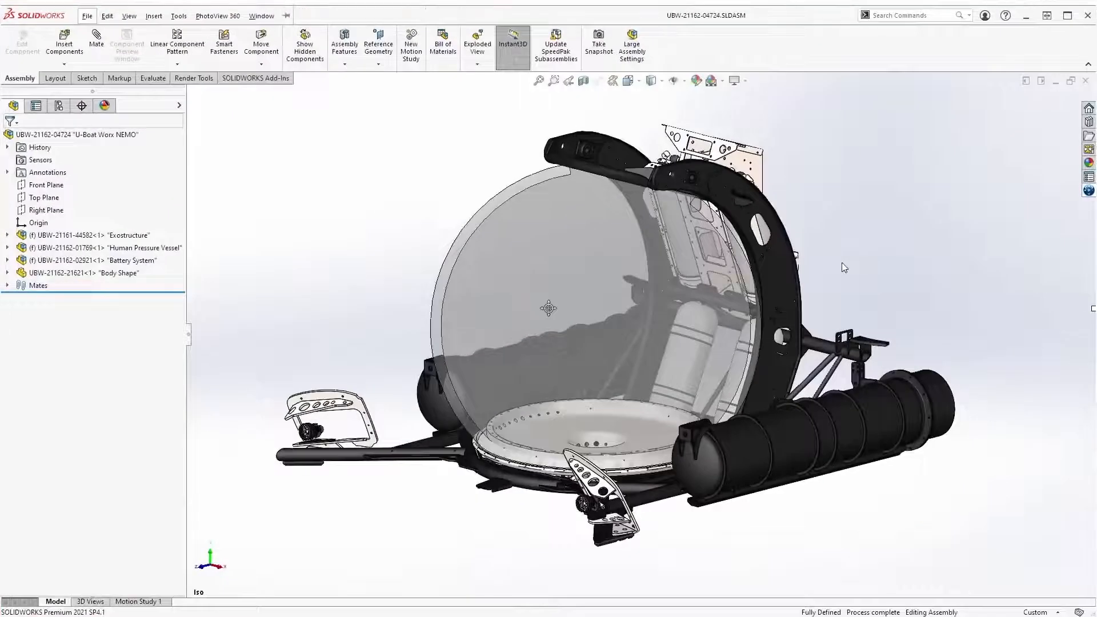
click(1088, 192)
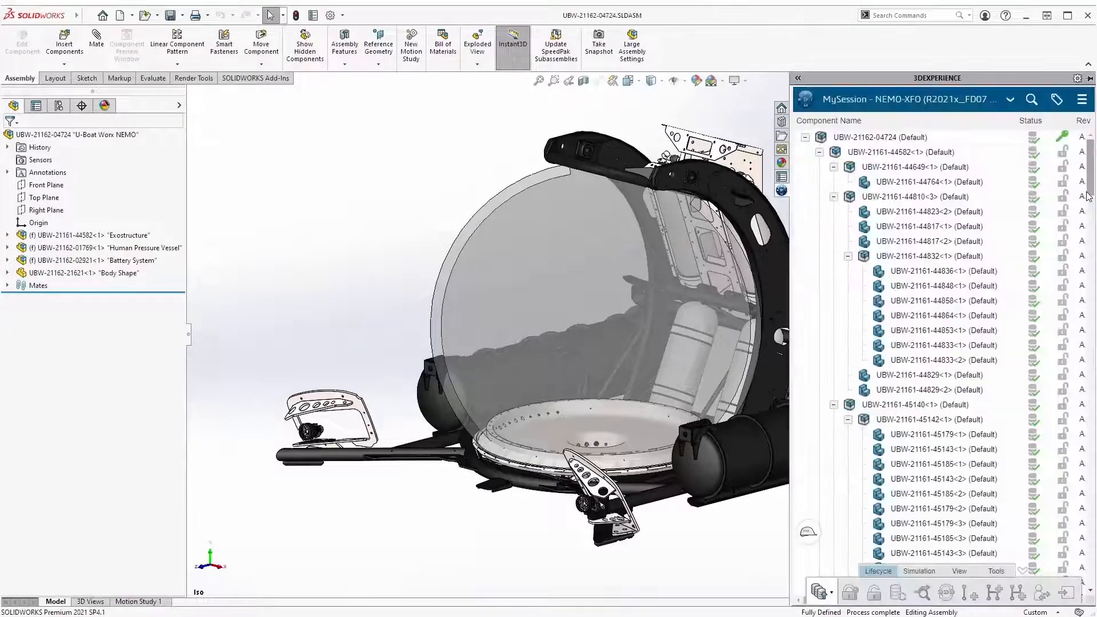
click(820, 152)
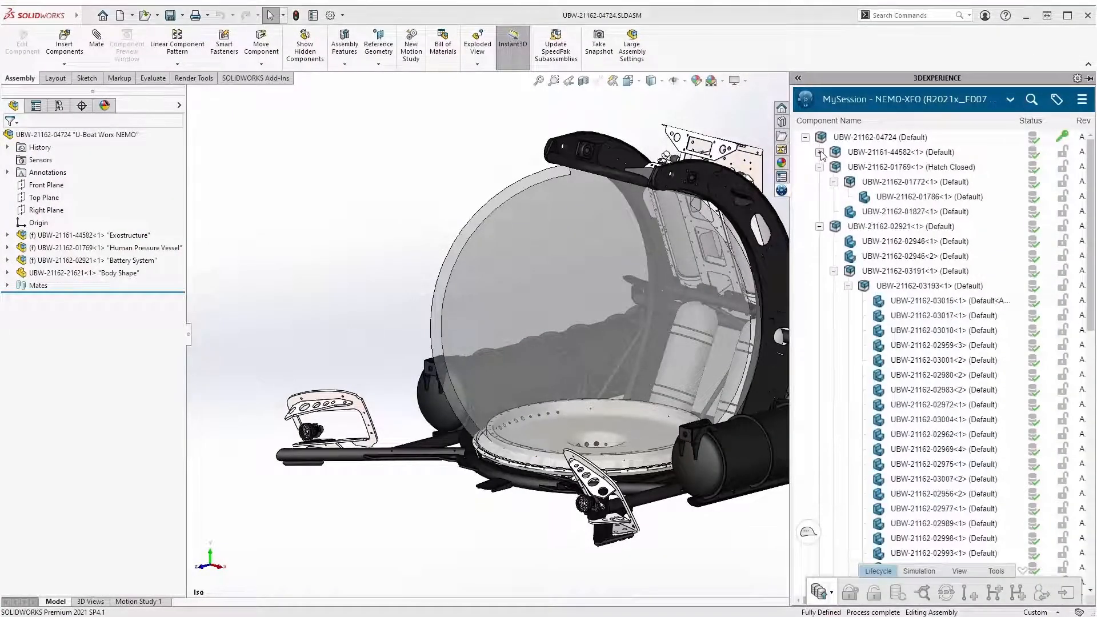
click(865, 153)
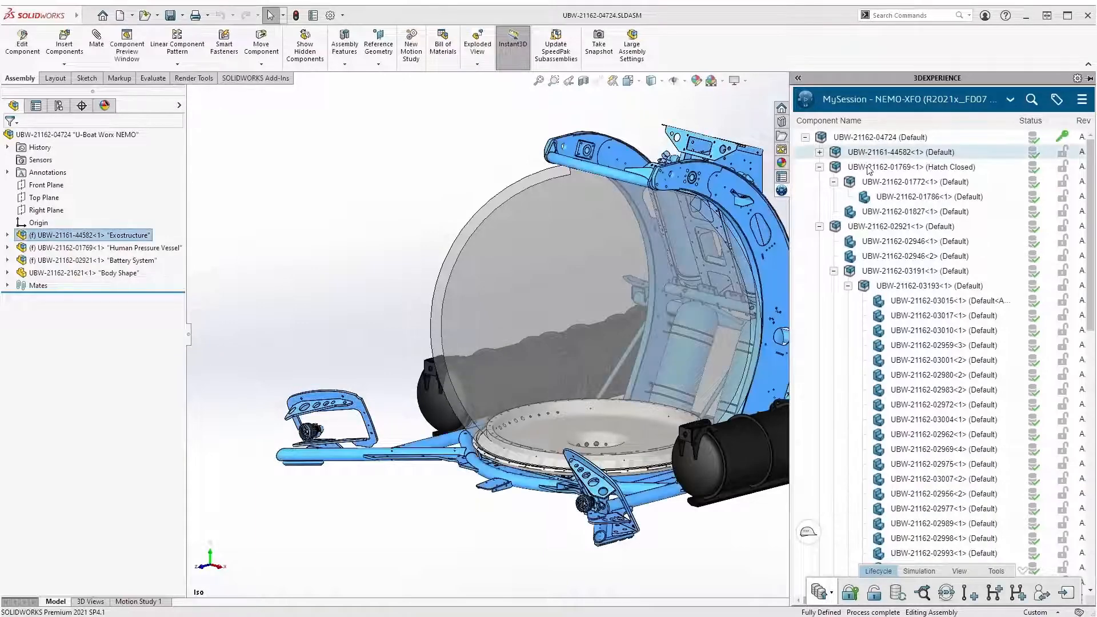
ctrl+click(868, 168)
right_click(868, 168)
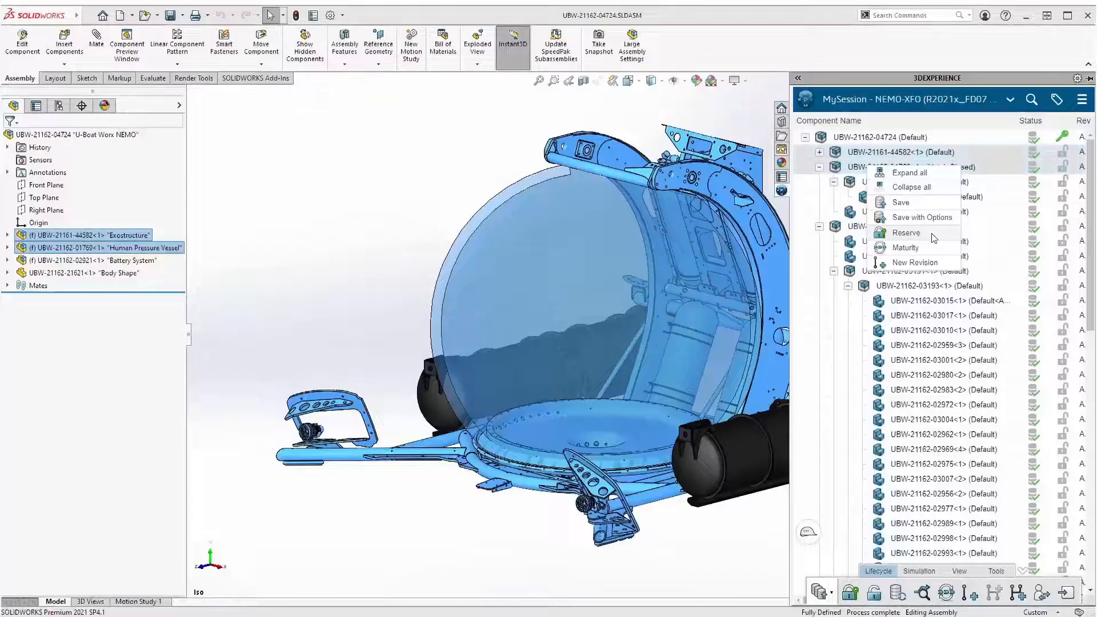
click(906, 232)
click(6, 235)
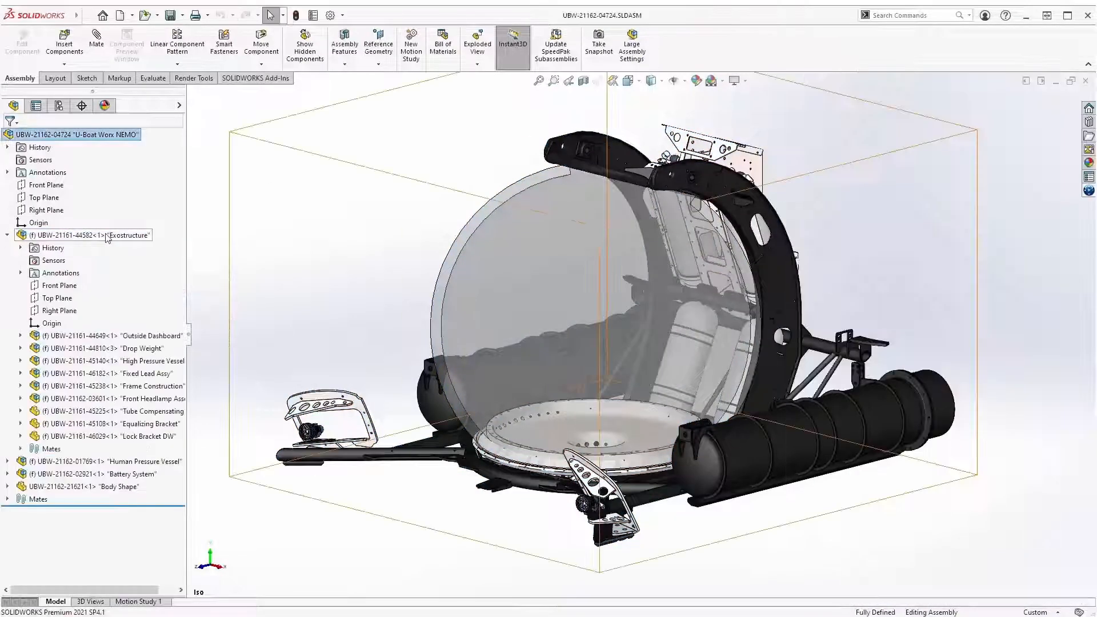
click(107, 235)
click(151, 199)
click(1087, 192)
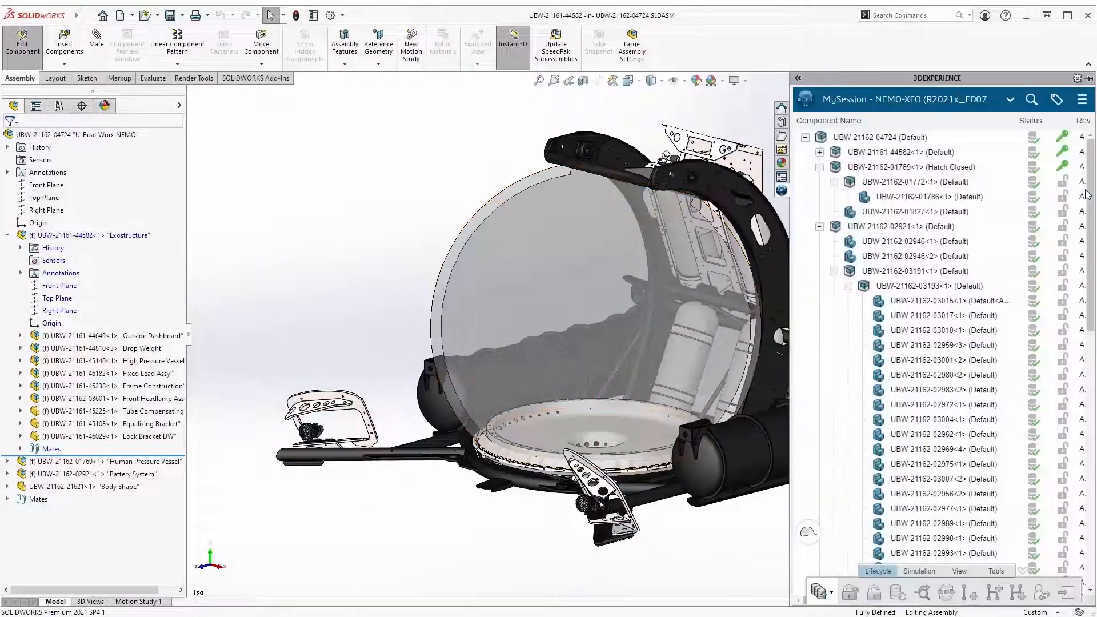
click(1038, 109)
text(propulsion)
key(Return)
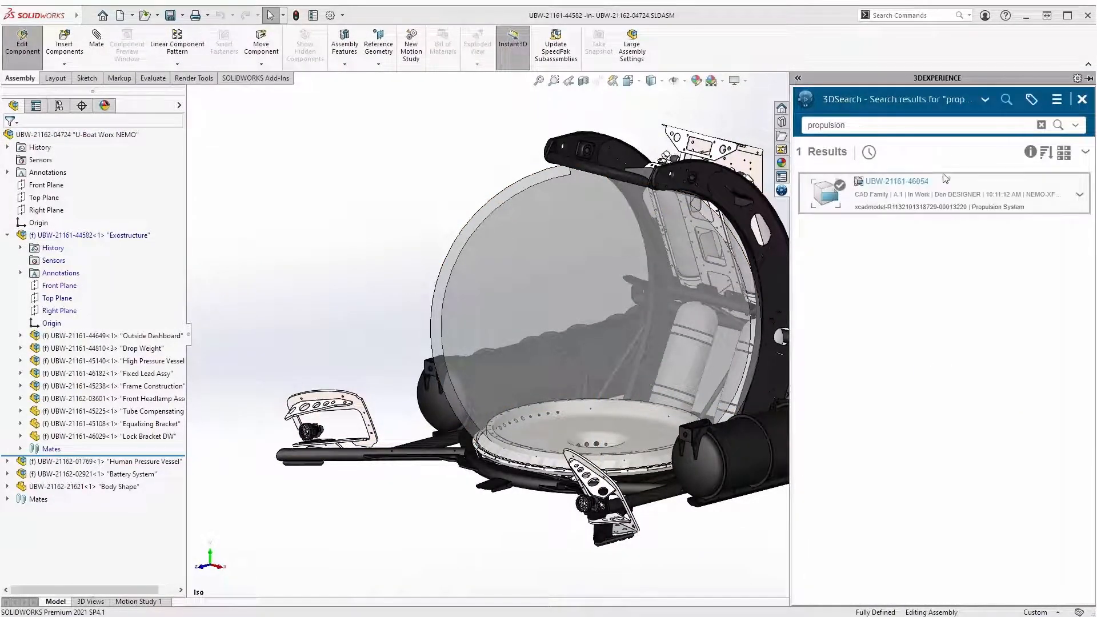
drag(827, 194, 367, 241)
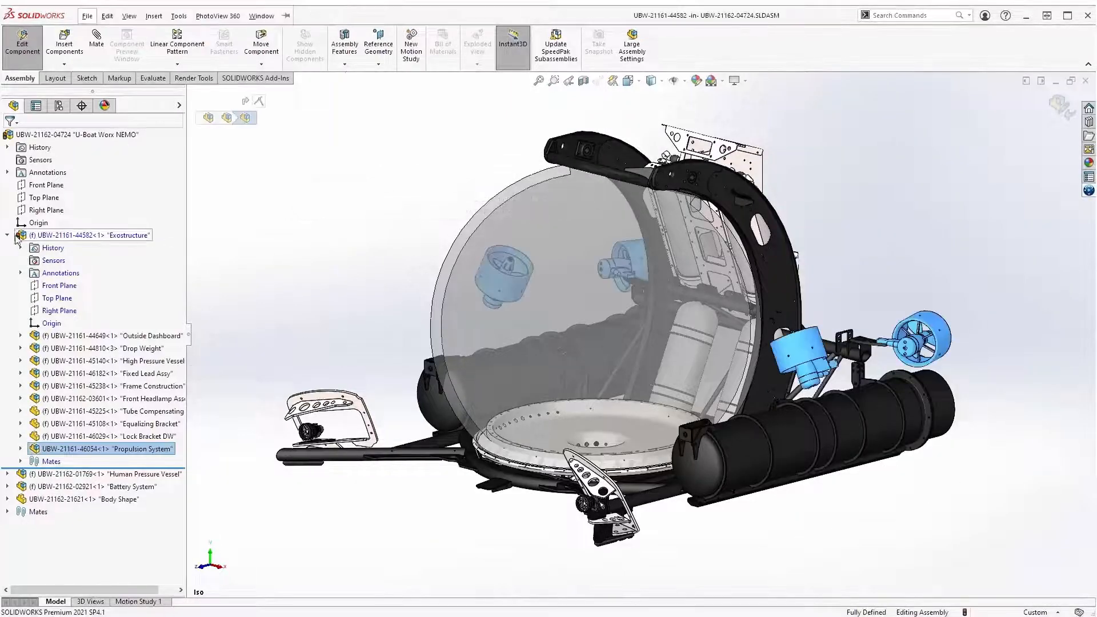
click(7, 234)
click(485, 195)
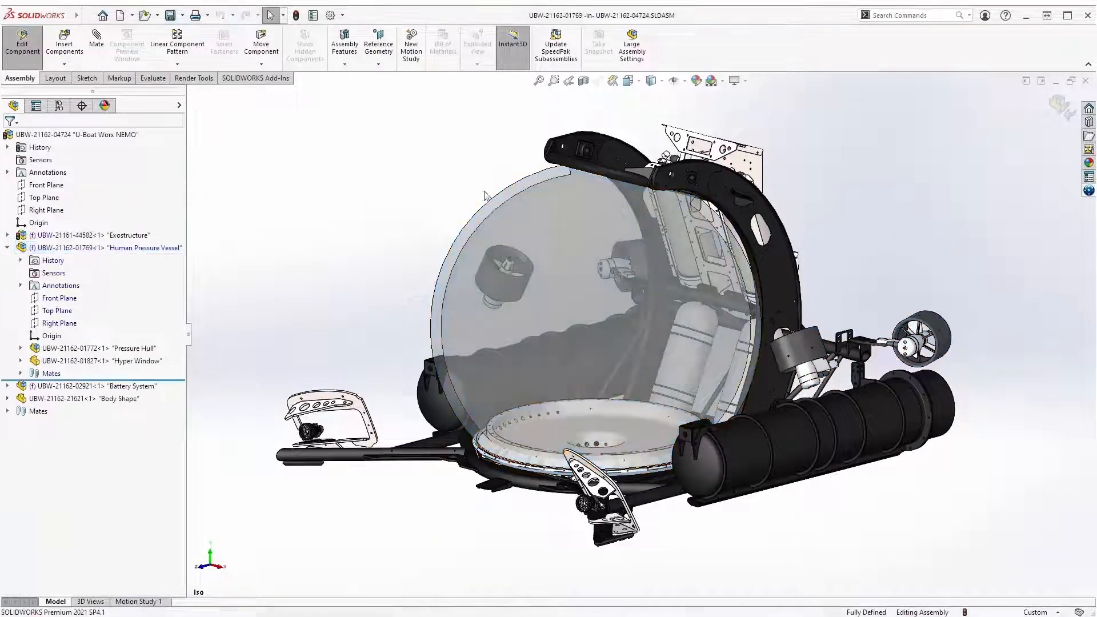
click(1088, 190)
text(01925)
key(Return)
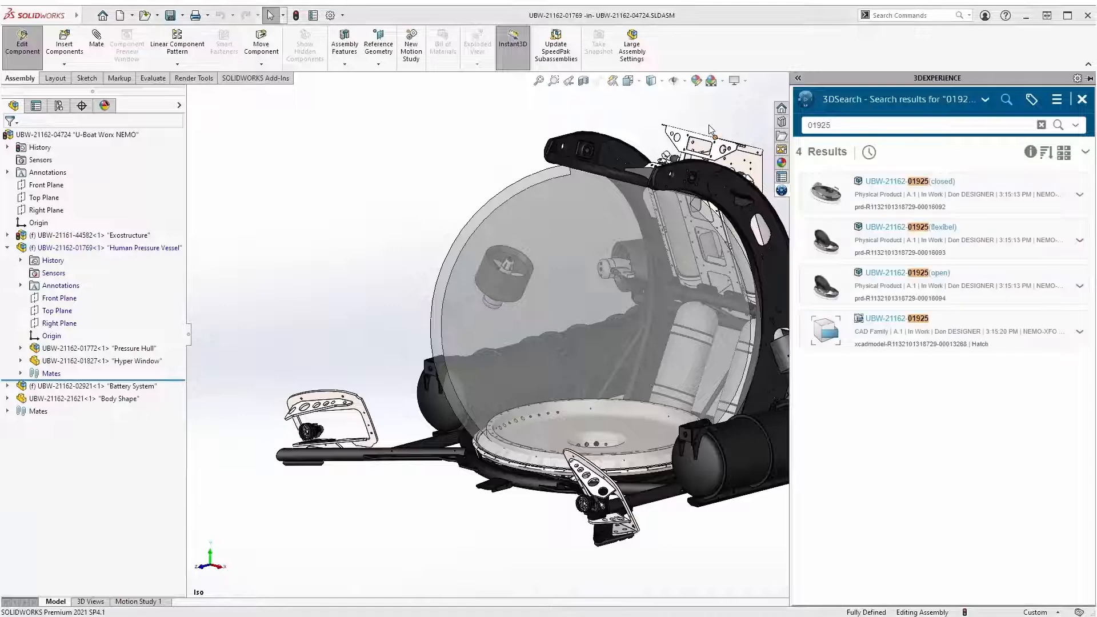
drag(826, 330, 399, 293)
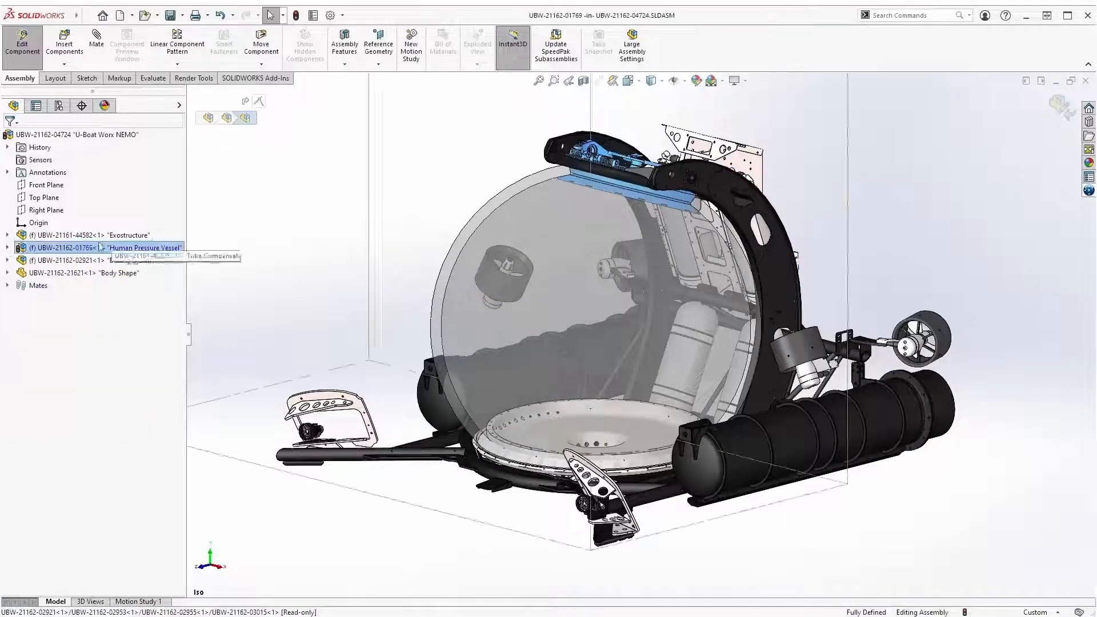
click(1057, 105)
click(1087, 192)
click(1081, 100)
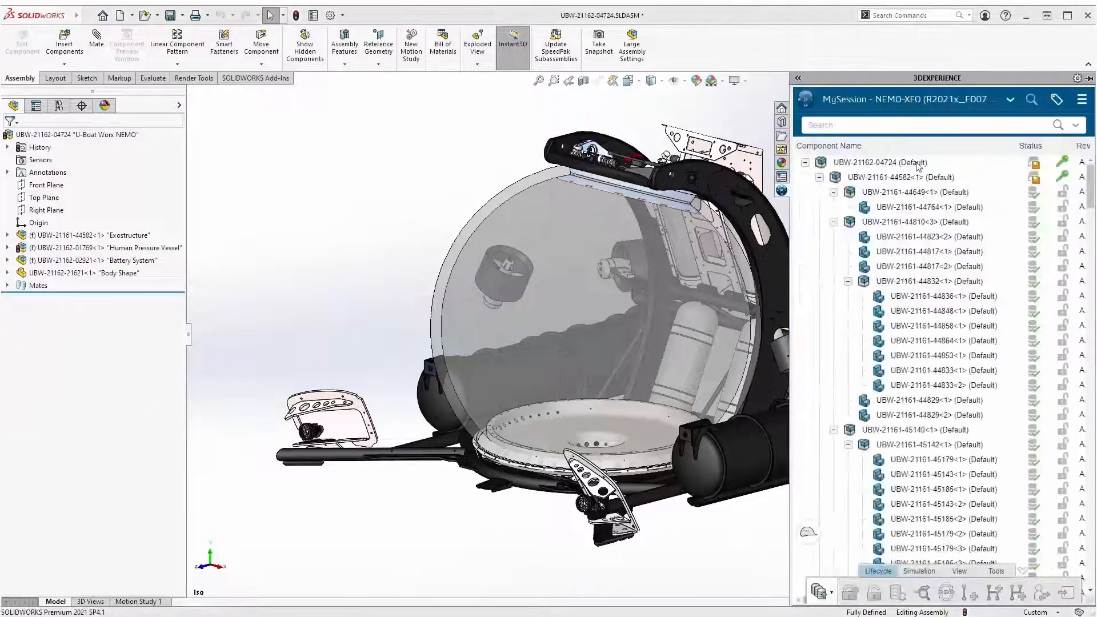
right_click(916, 165)
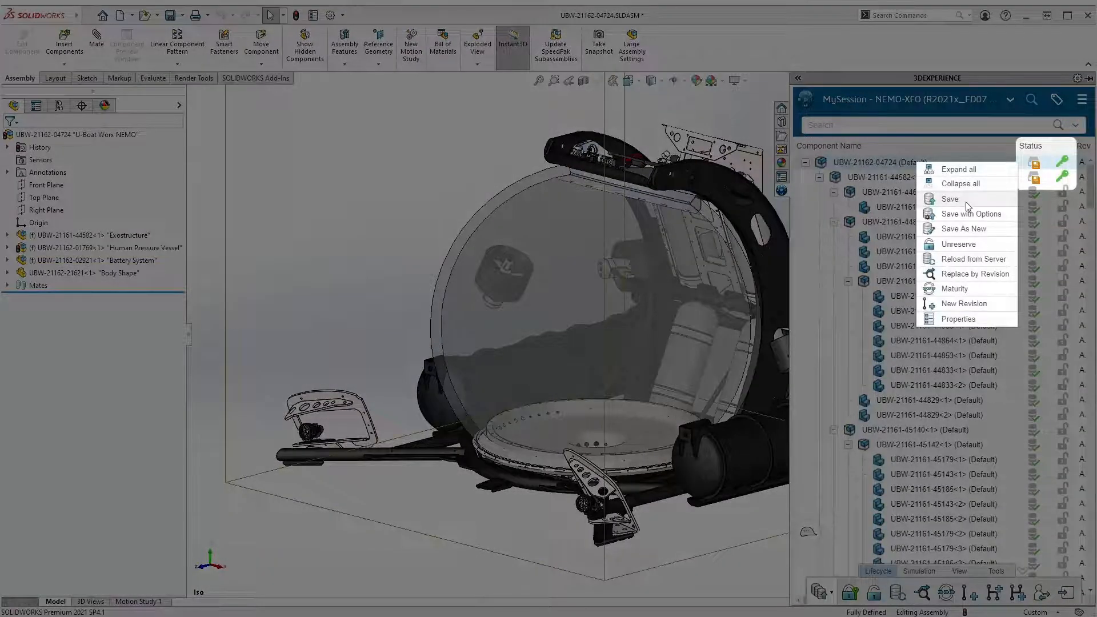
click(949, 199)
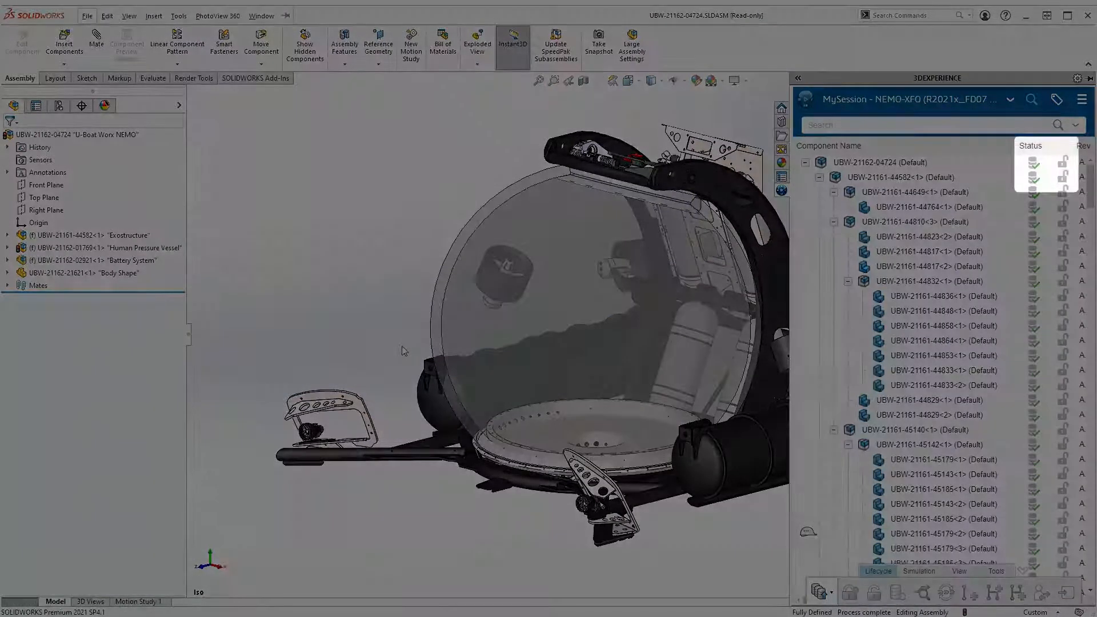
Edit the Body Shape part in context, search for "body shape", and insert the Body Shape physical product into it
click(117, 273)
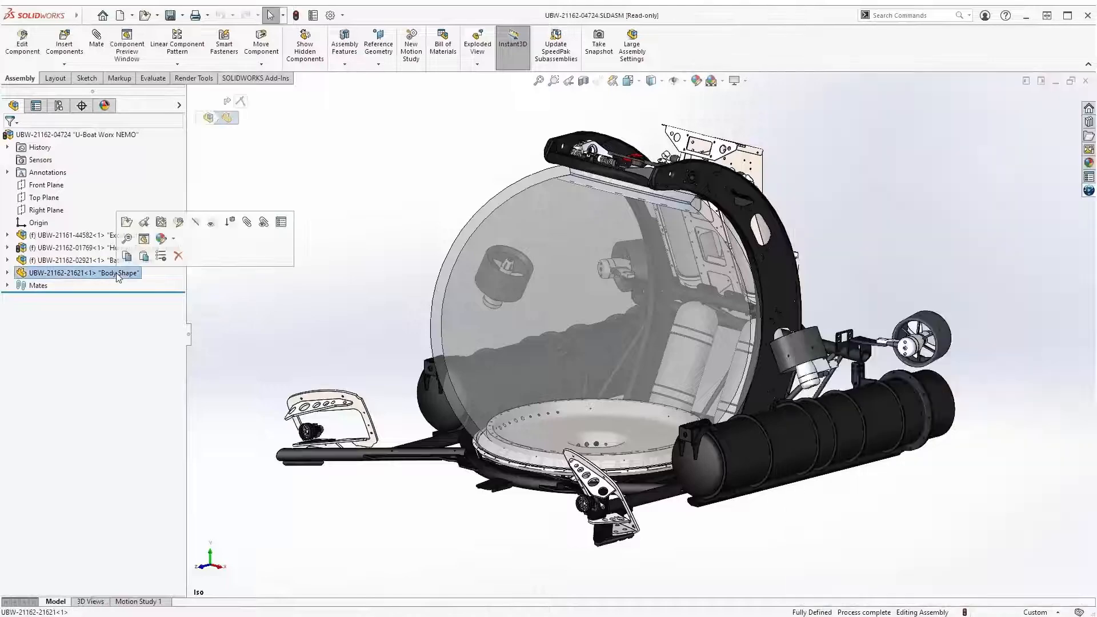
click(180, 222)
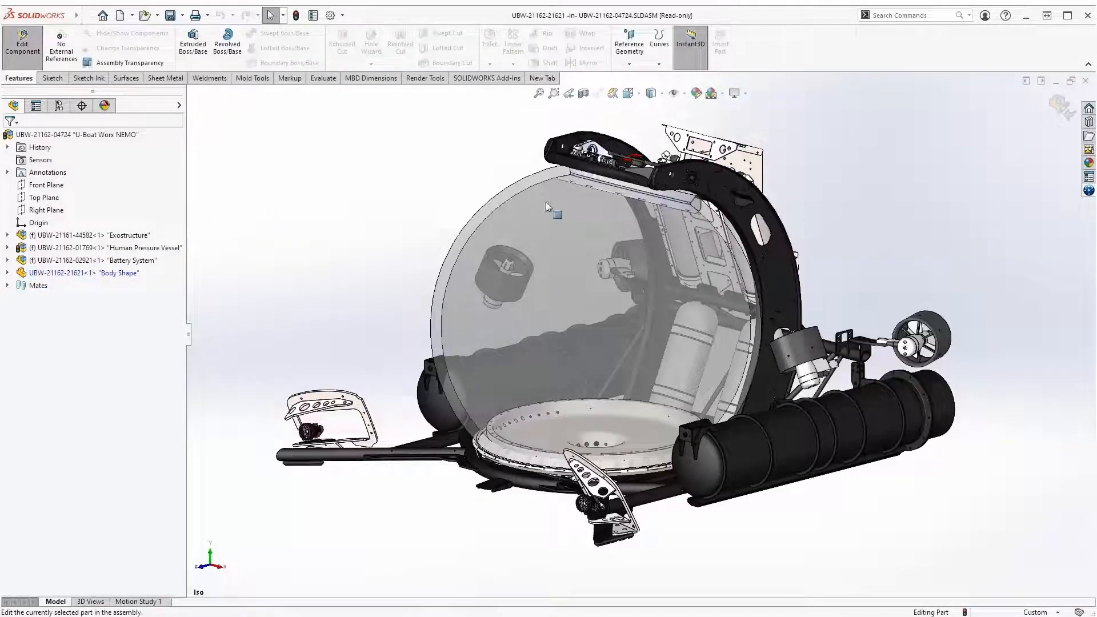
click(1089, 190)
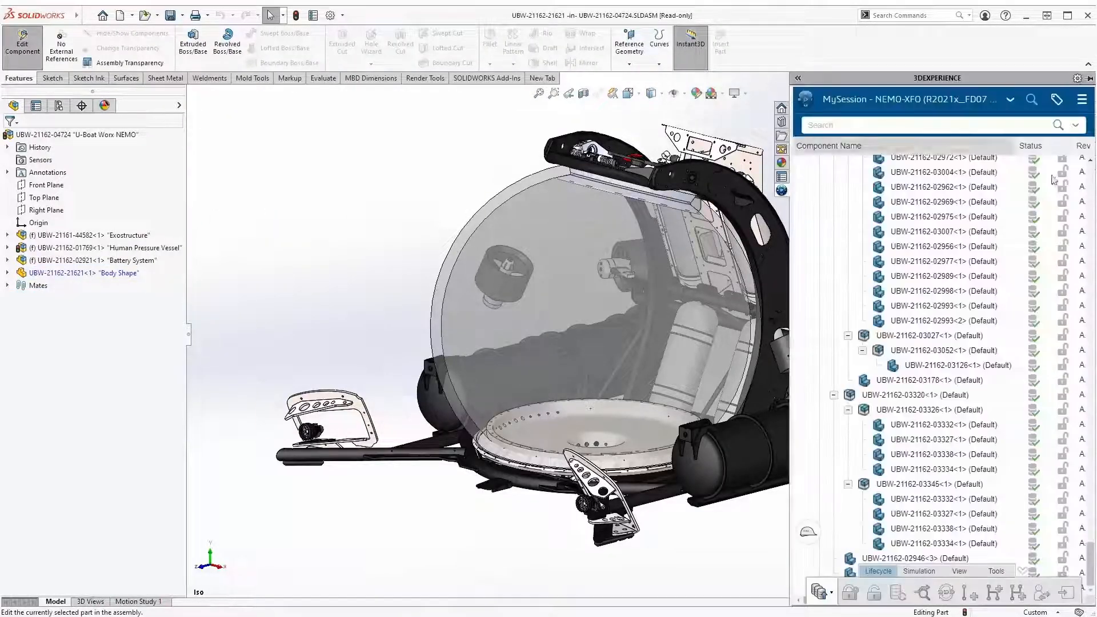
click(948, 125)
text(body shape)
key(Return)
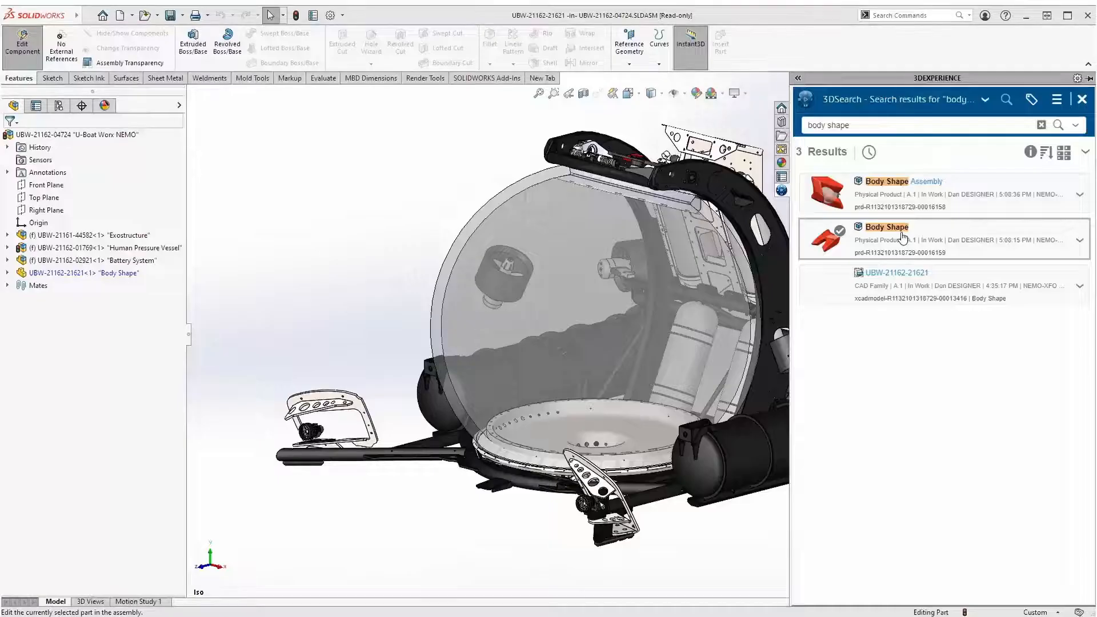
drag(902, 237, 370, 261)
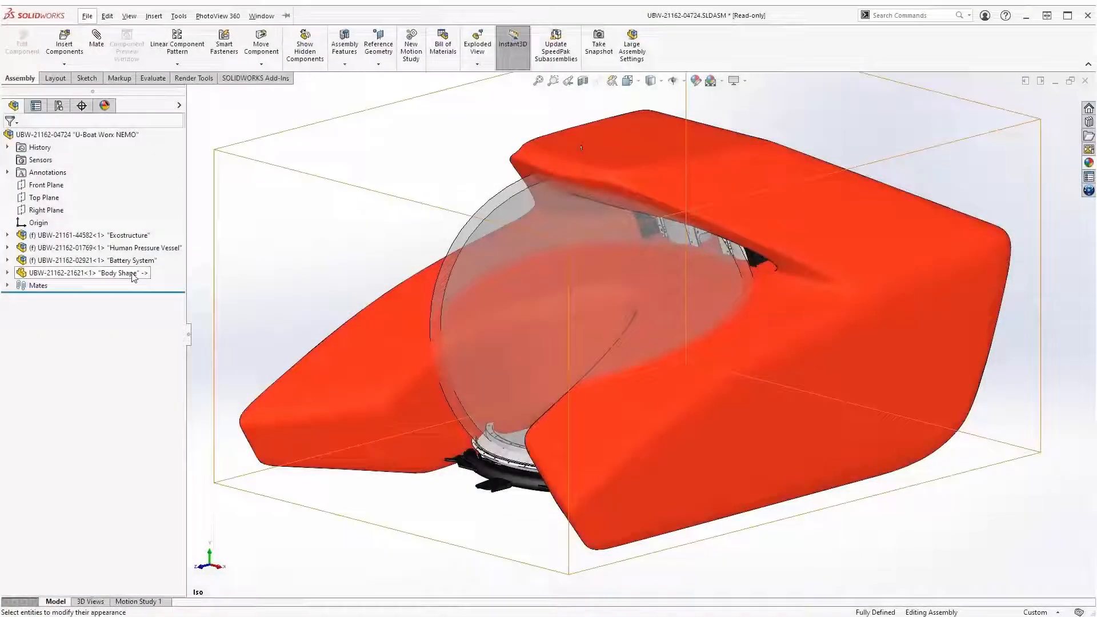
Make the Body Shape component transparent and inspect how the internal components sit inside it
click(133, 273)
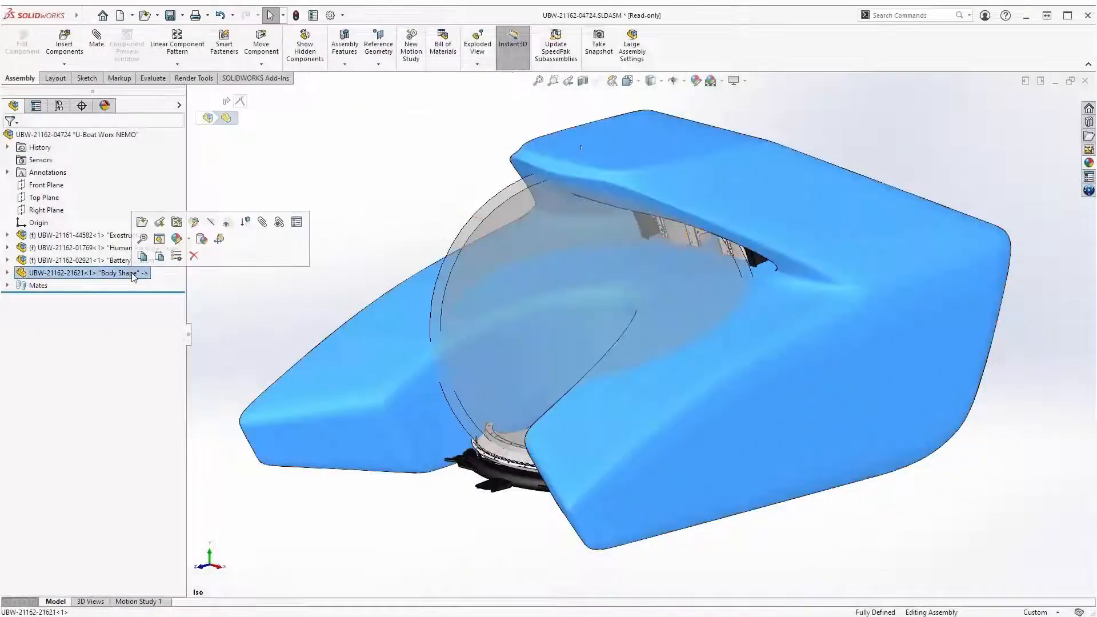
click(291, 220)
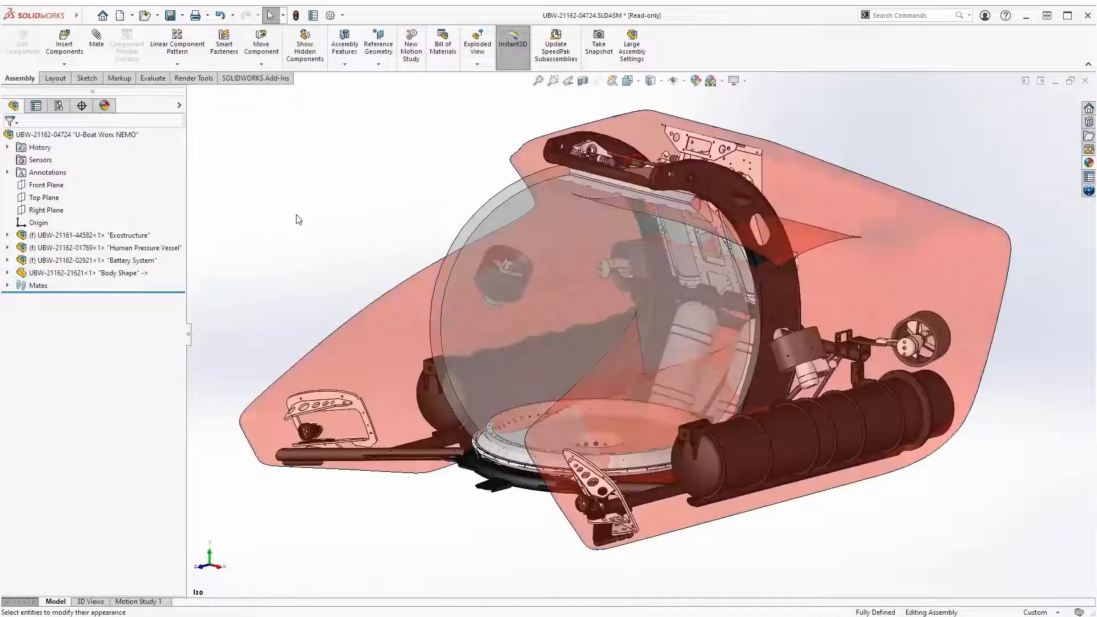
middle_drag(427, 202, 818, 212)
Preview Body Shape Assembly from the search results and mark the hatch and thruster path areas on its body with blue freehand circles and strokes
click(1088, 190)
click(1079, 194)
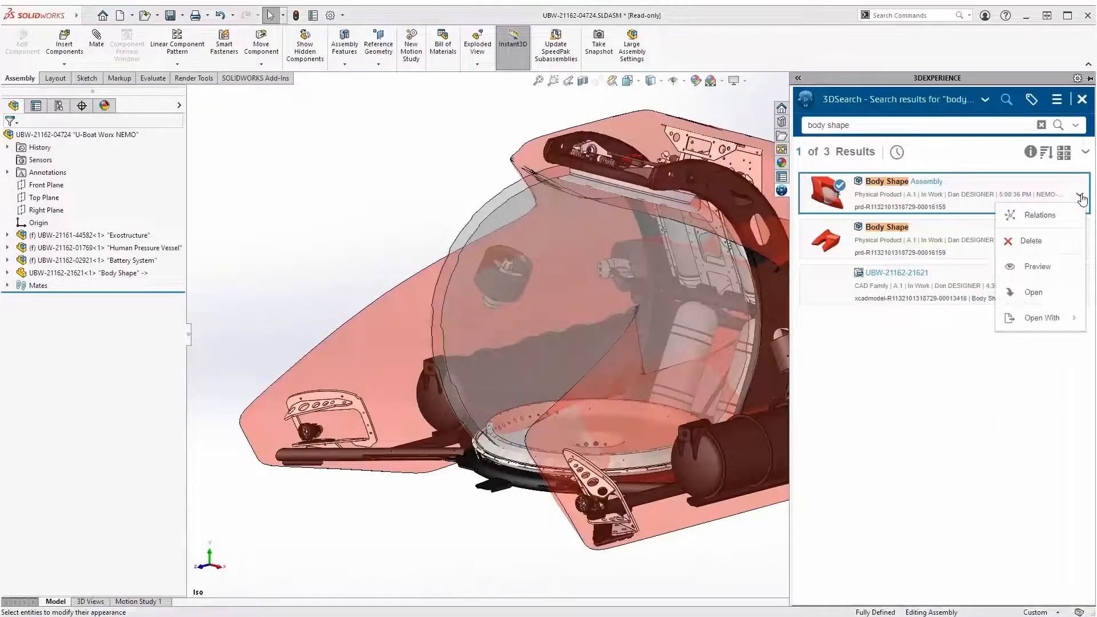
click(1036, 267)
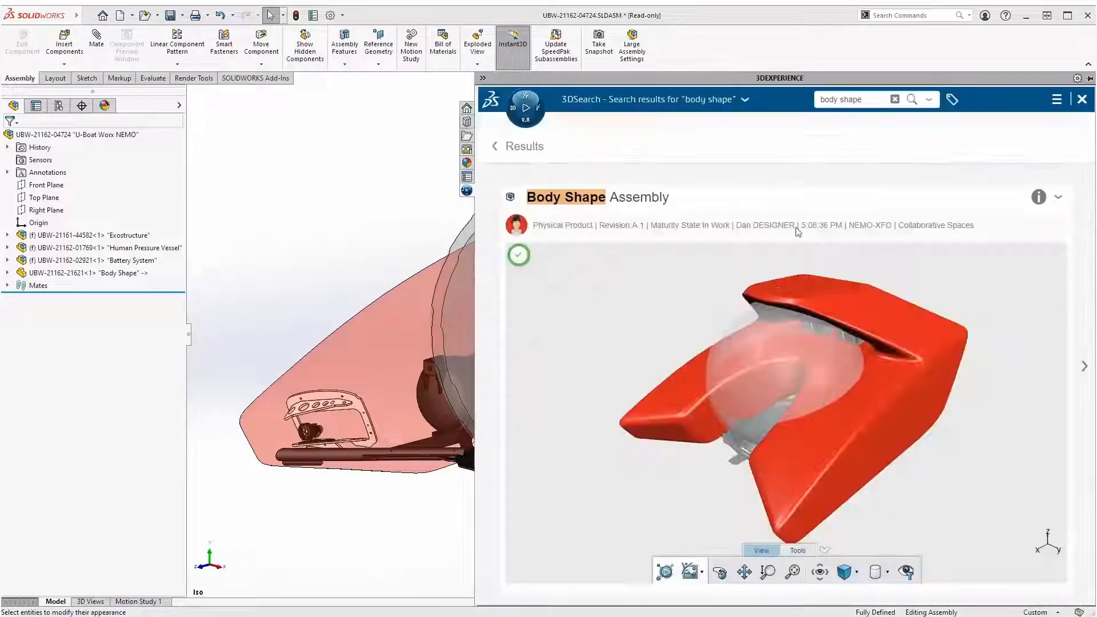
click(851, 569)
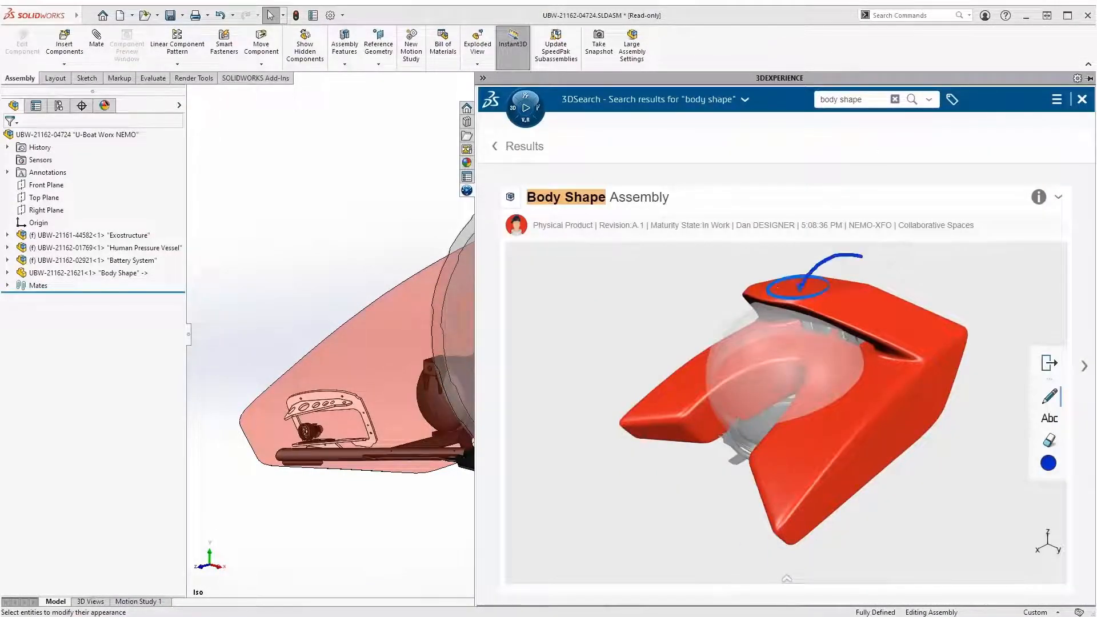
drag(802, 276, 822, 290)
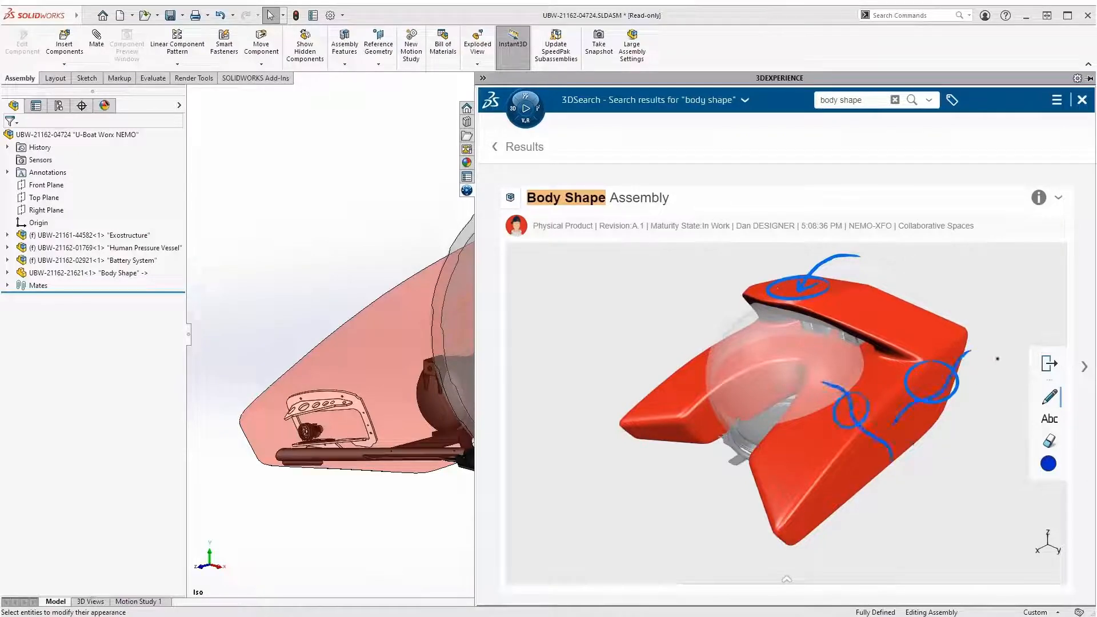
Publish the marked-up image to NEMO Design Team as a post titled "Assembly Update", asking for the body to accommodate the propellers and hatch
click(787, 579)
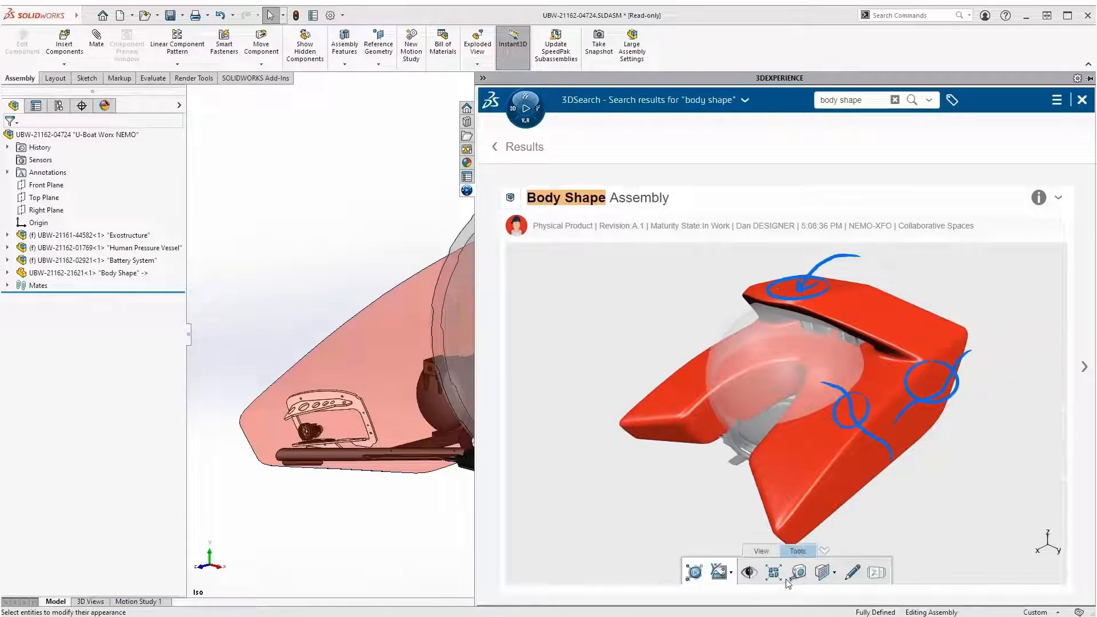
click(719, 572)
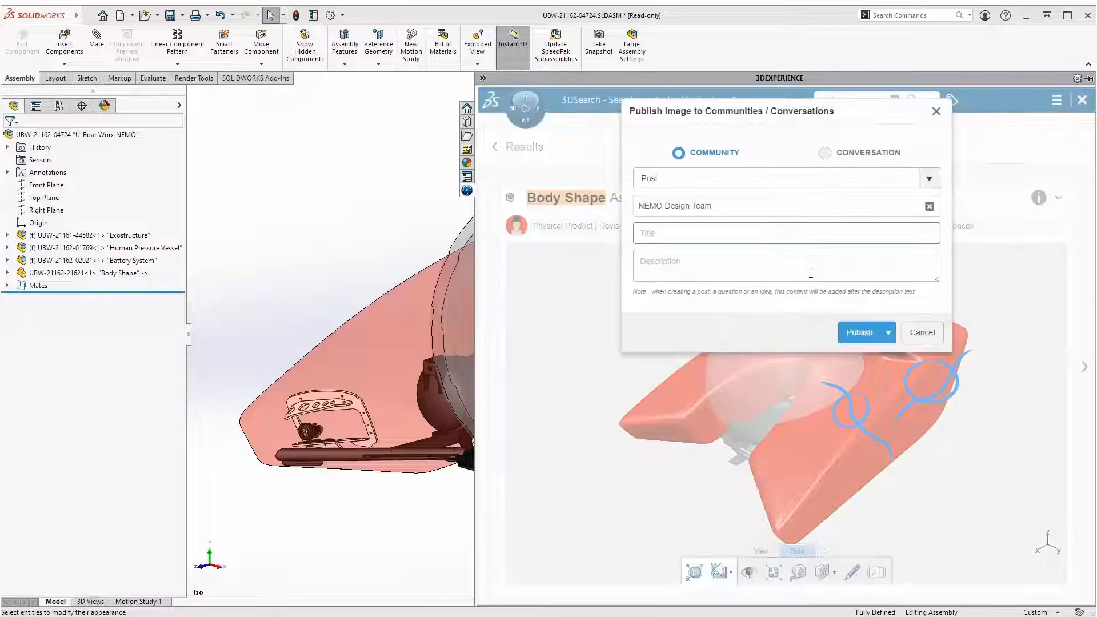
click(816, 232)
text(Assembly Update)
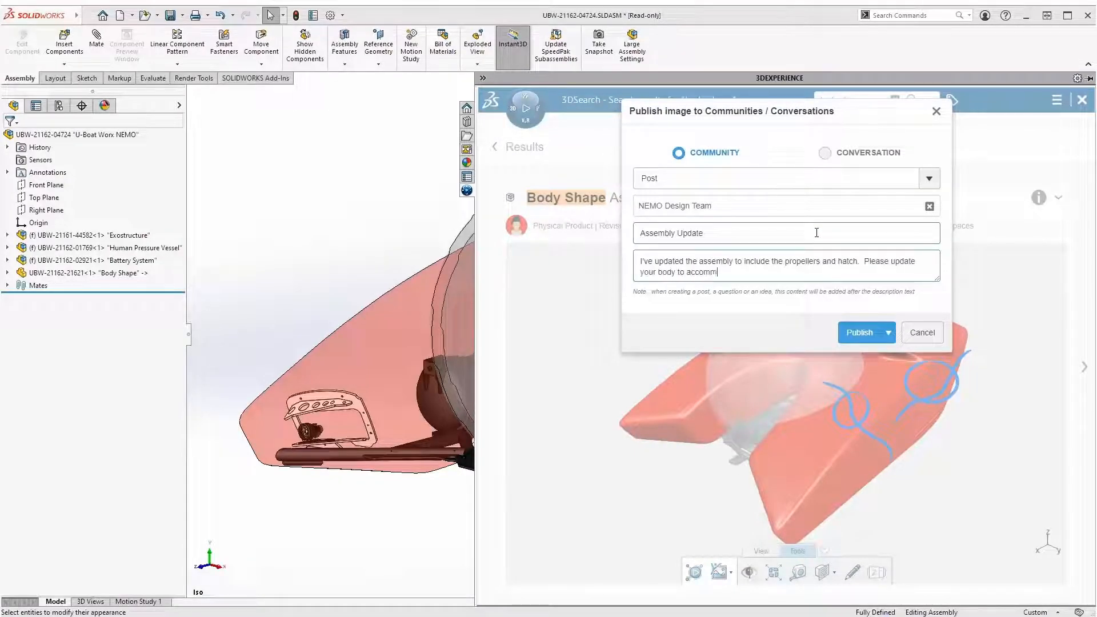
click(869, 329)
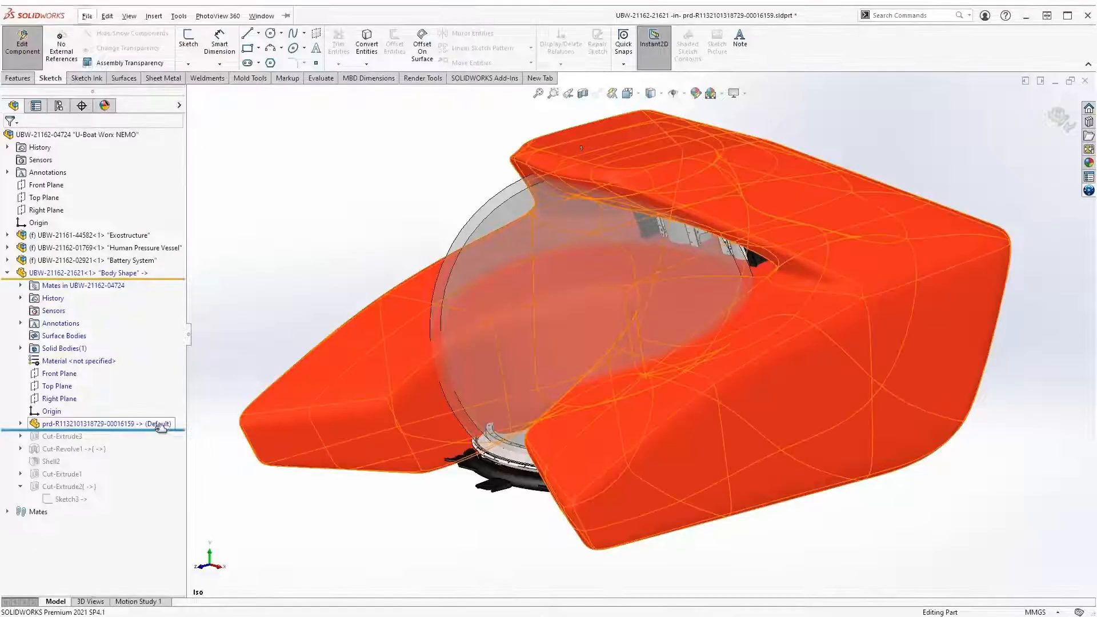
Roll the Body Shape feature history forward past Cut-Extrude2 to restore its cuts and shell
drag(160, 429, 151, 506)
mouse_move(460, 205)
middle_down()
mouse_move(0, 169)
mouse_move(205, 225)
mouse_move(428, 224)
mouse_move(447, 213)
middle_up()
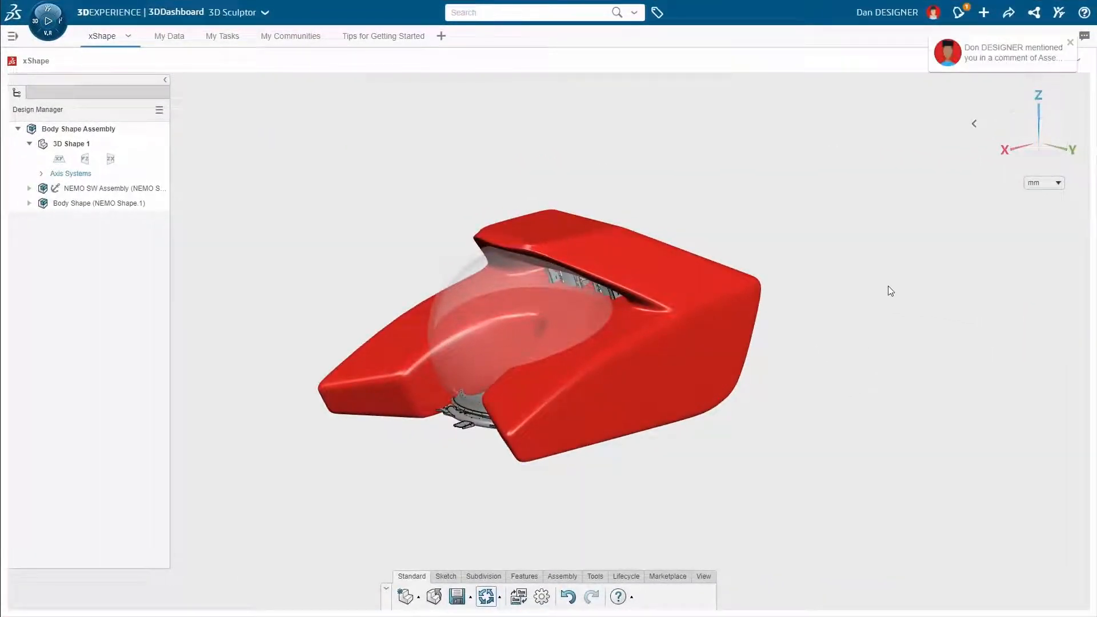
On the 3DEXPERIENCE dashboard, open the Assembly Update post from the mention notification and reply "On it!"
click(981, 55)
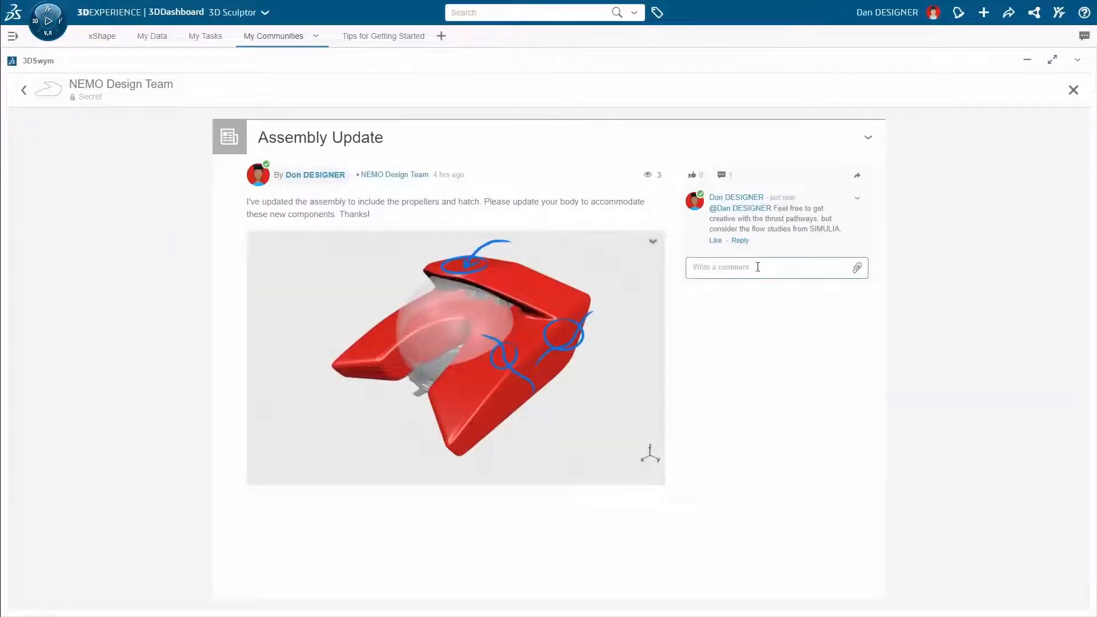
key(Return)
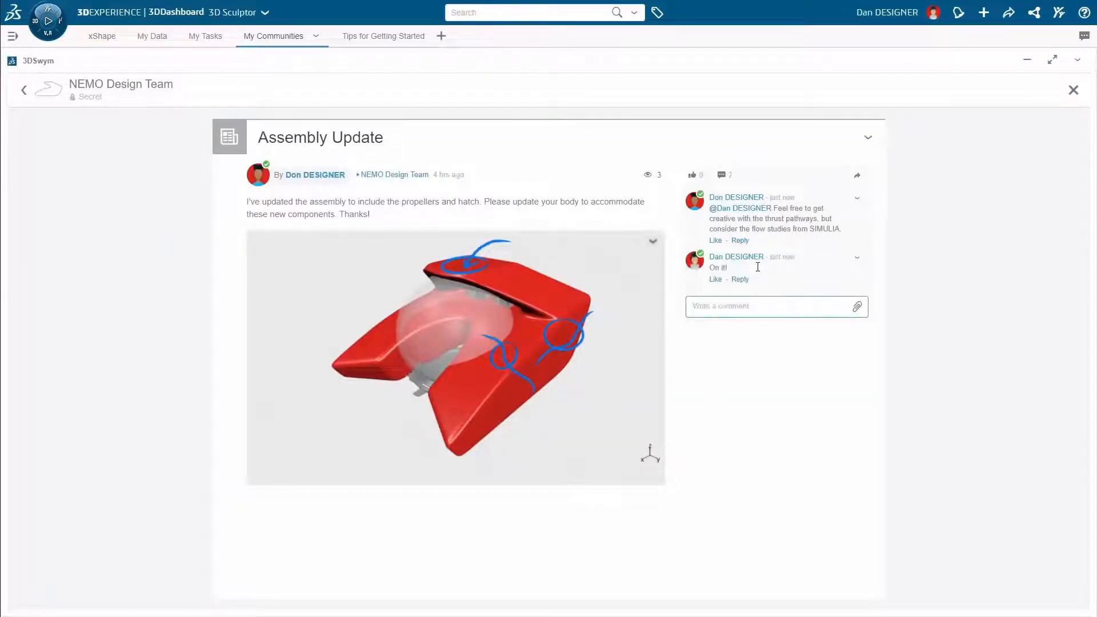
Switch back to xShape and refresh the NEMO SW Assembly component with the latest changes from other users
click(101, 36)
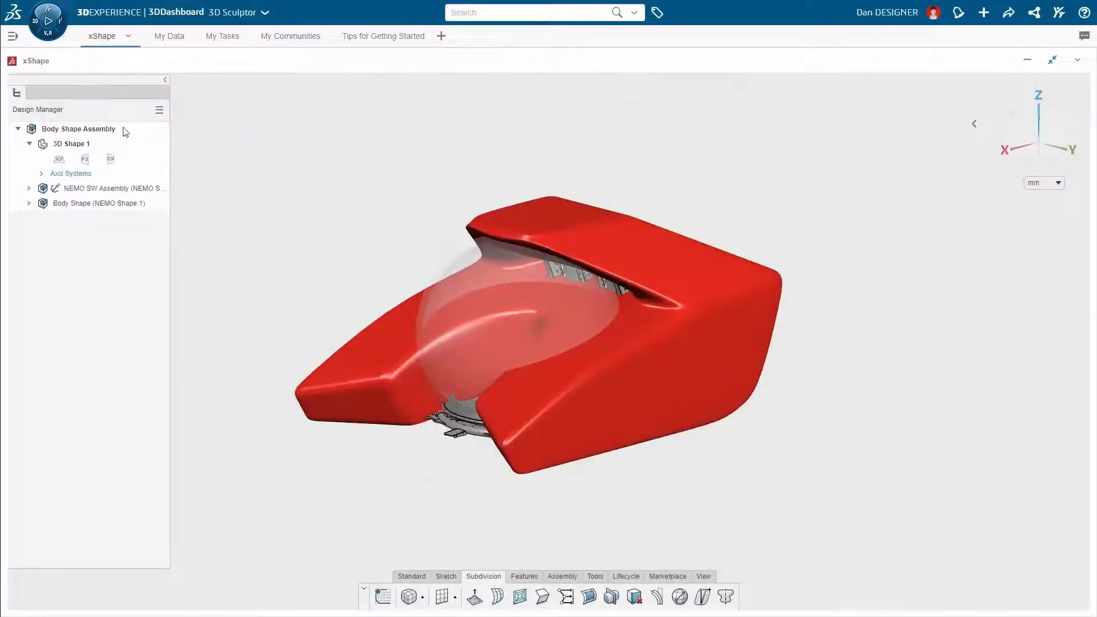
click(139, 190)
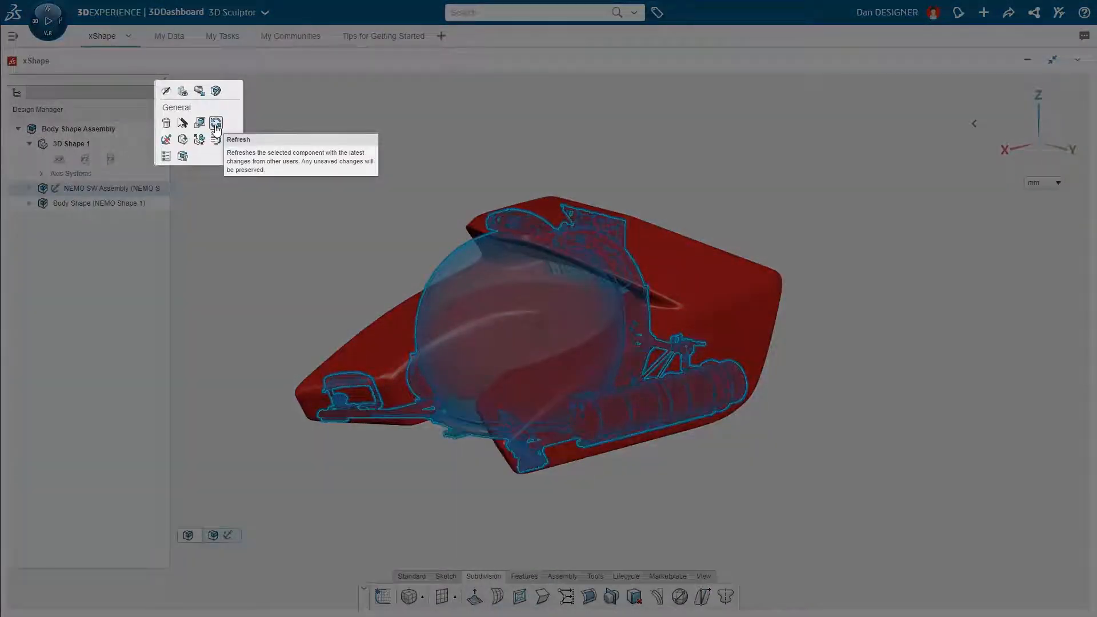
click(215, 125)
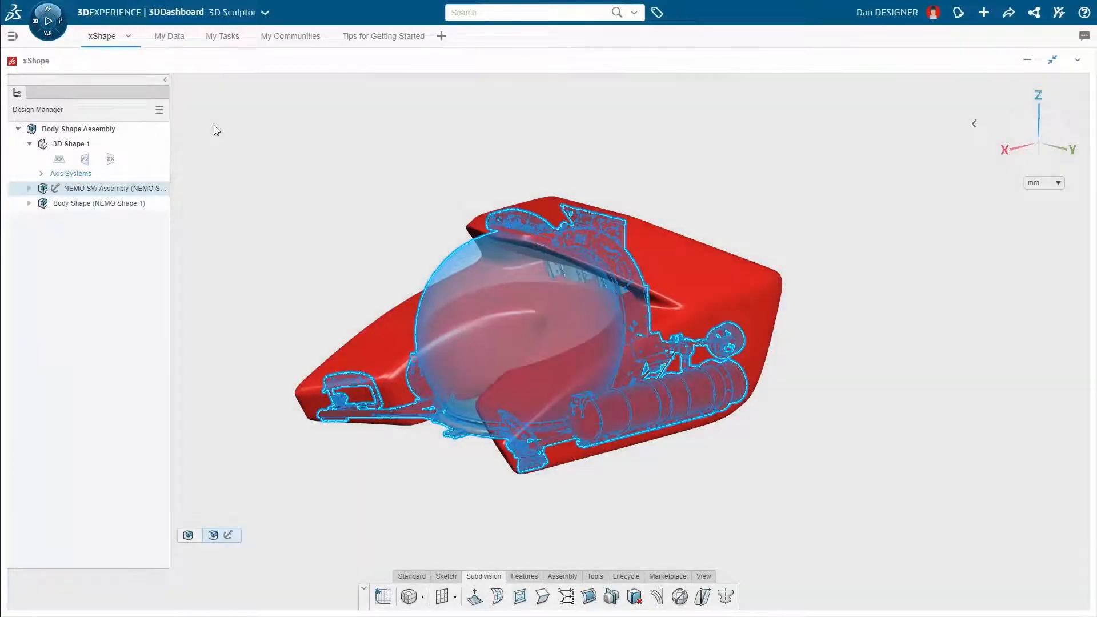
click(132, 207)
click(156, 159)
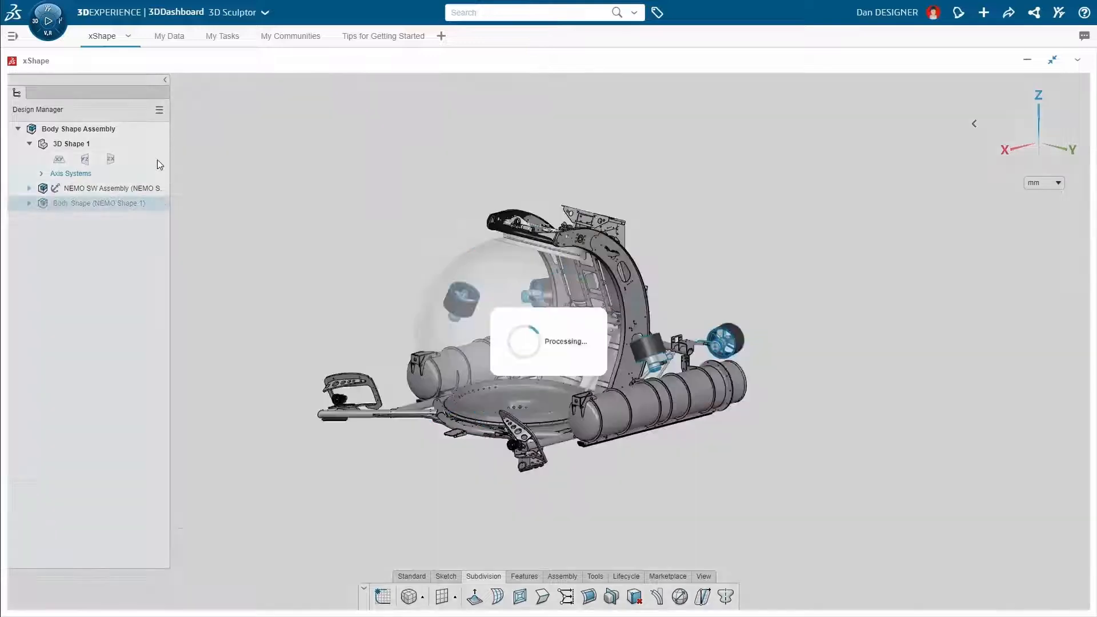
click(29, 188)
click(52, 262)
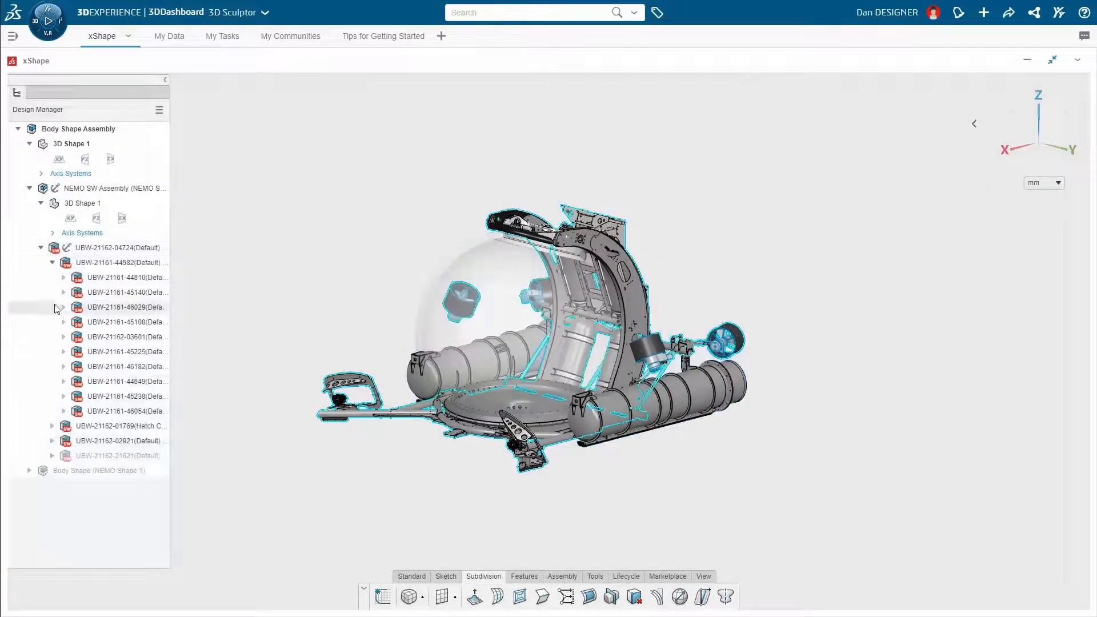
click(52, 425)
click(93, 469)
ctrl+click(101, 411)
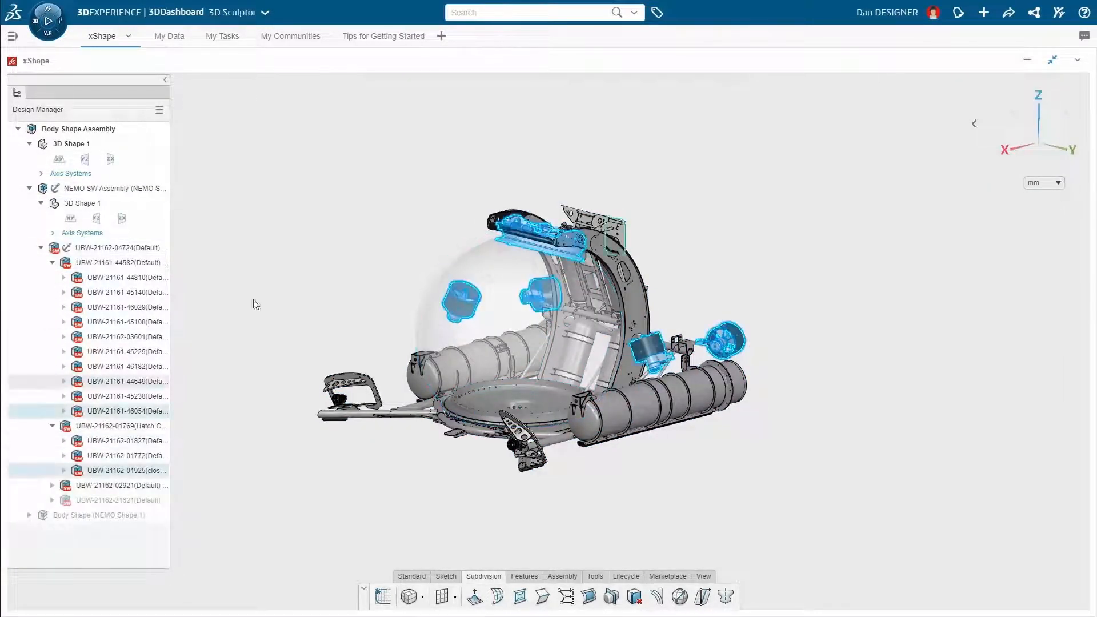
Collapse the NEMO SW Assembly structure and show Body Shape again
click(28, 188)
click(44, 205)
click(74, 163)
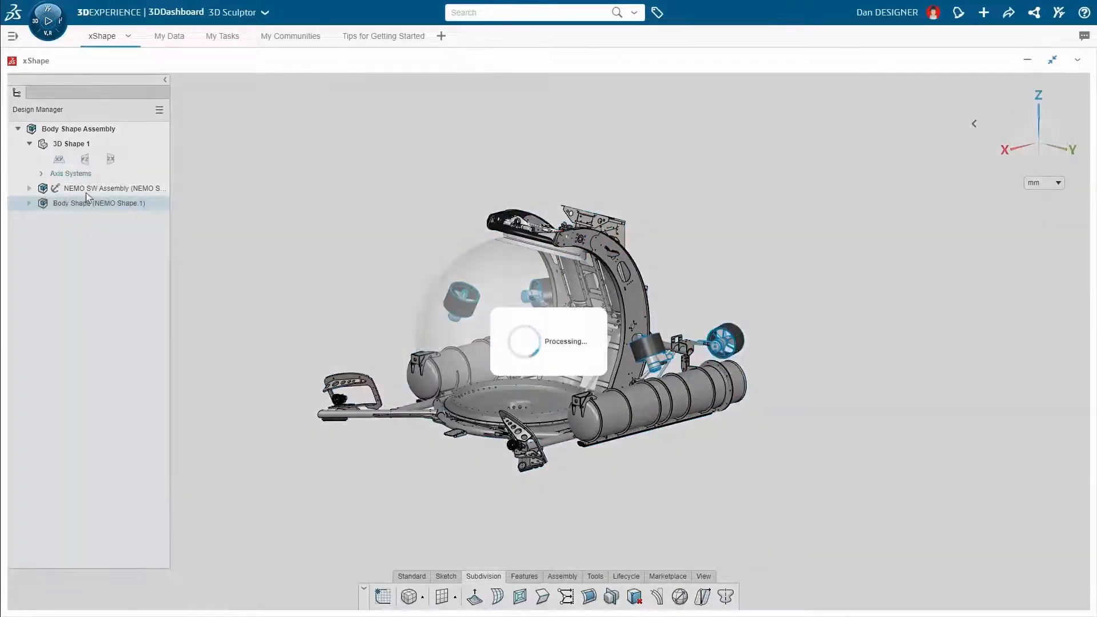
Activate the Body Shape component and insert an ordered geometrical set named "Reference Sketches" under its 3D Shape 1
double_click(91, 204)
click(92, 219)
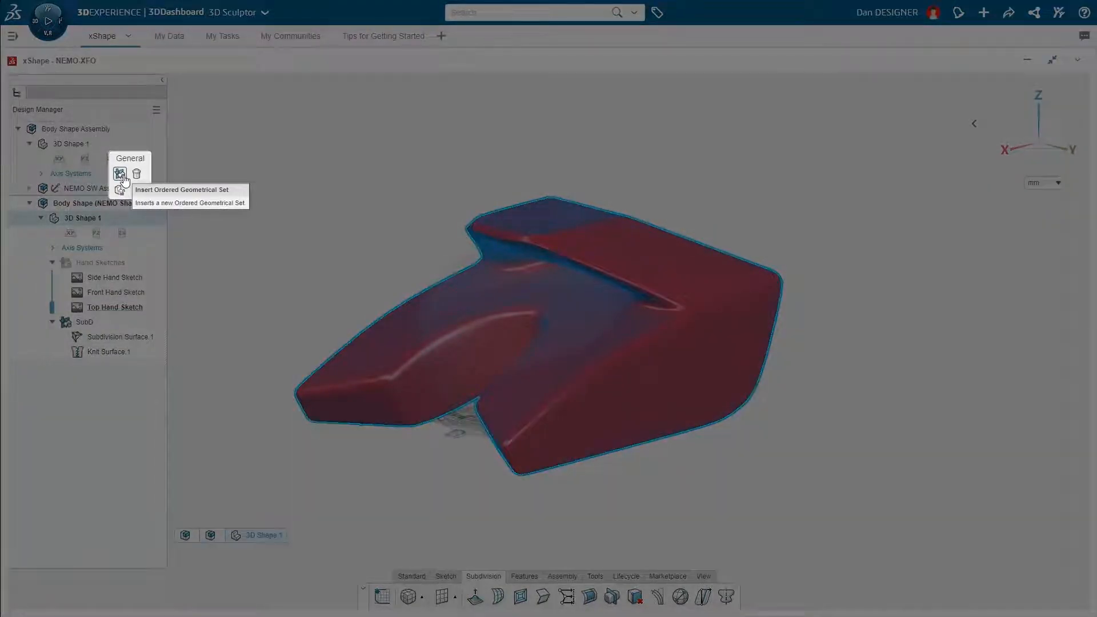
click(120, 174)
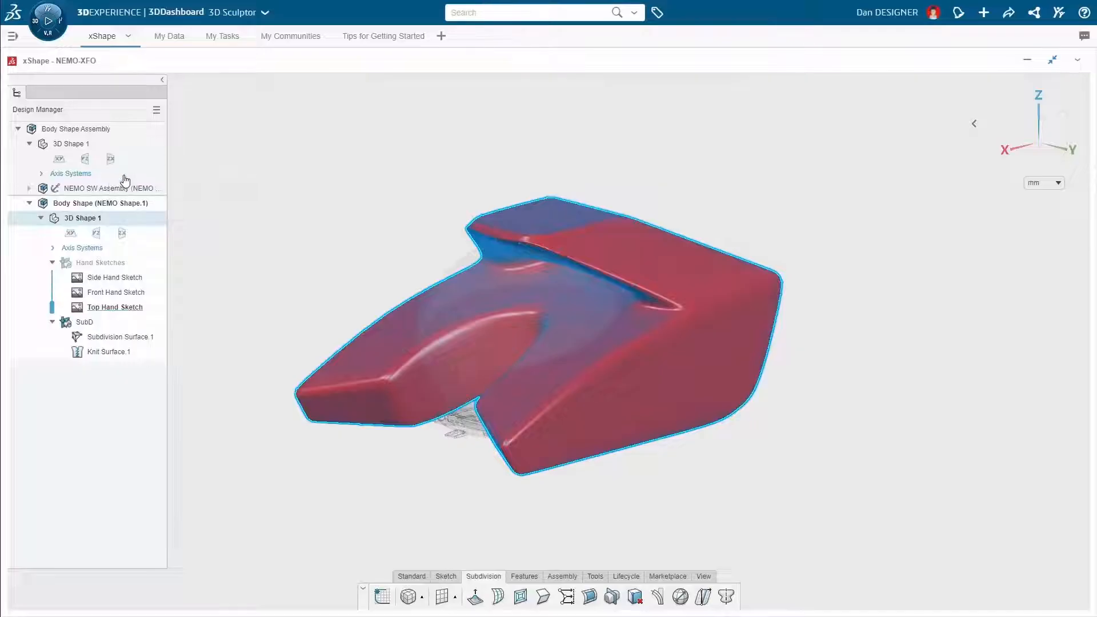
text(Reference Sketches)
key(Return)
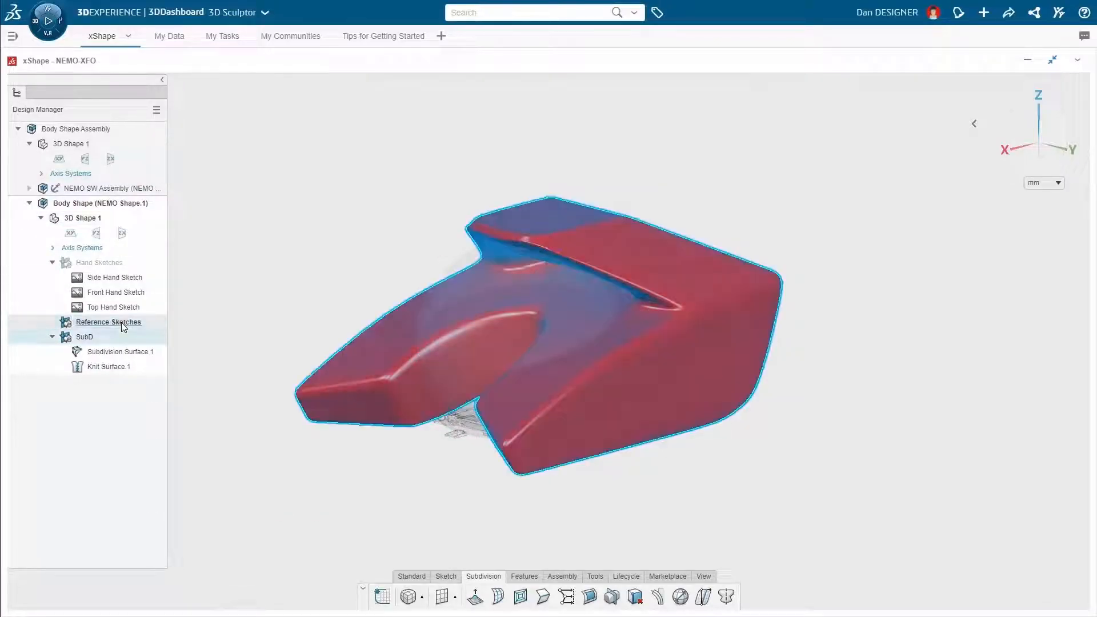
Hide SubD and create a reference sketch on the hatch's ring-shaped flange face, projecting the face's outlines into it
click(89, 340)
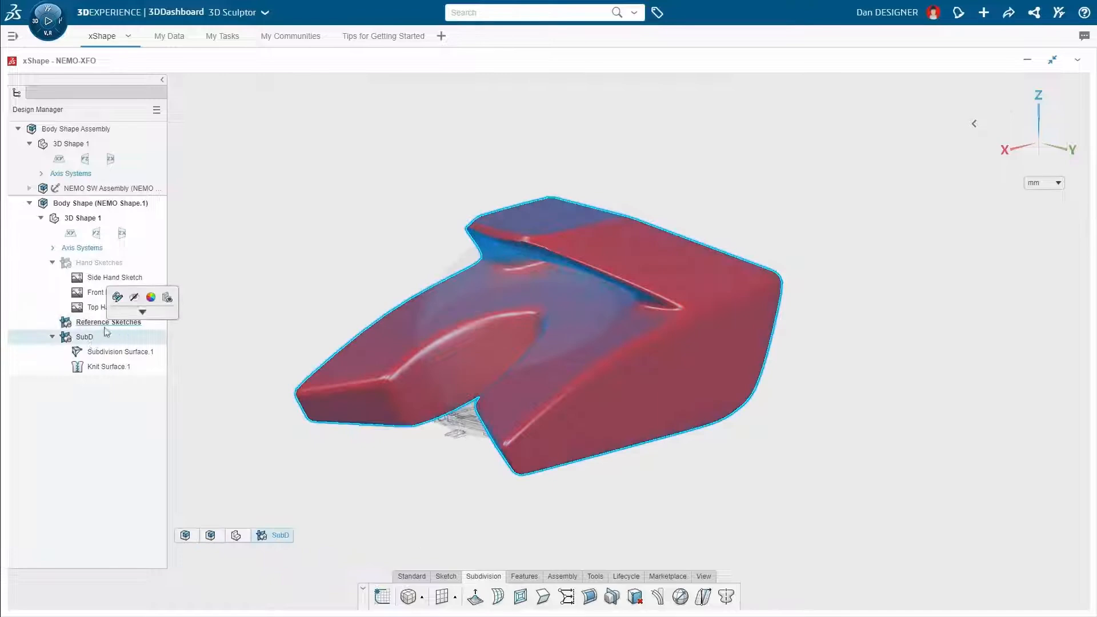
click(135, 299)
scroll(523, 232, up, 8)
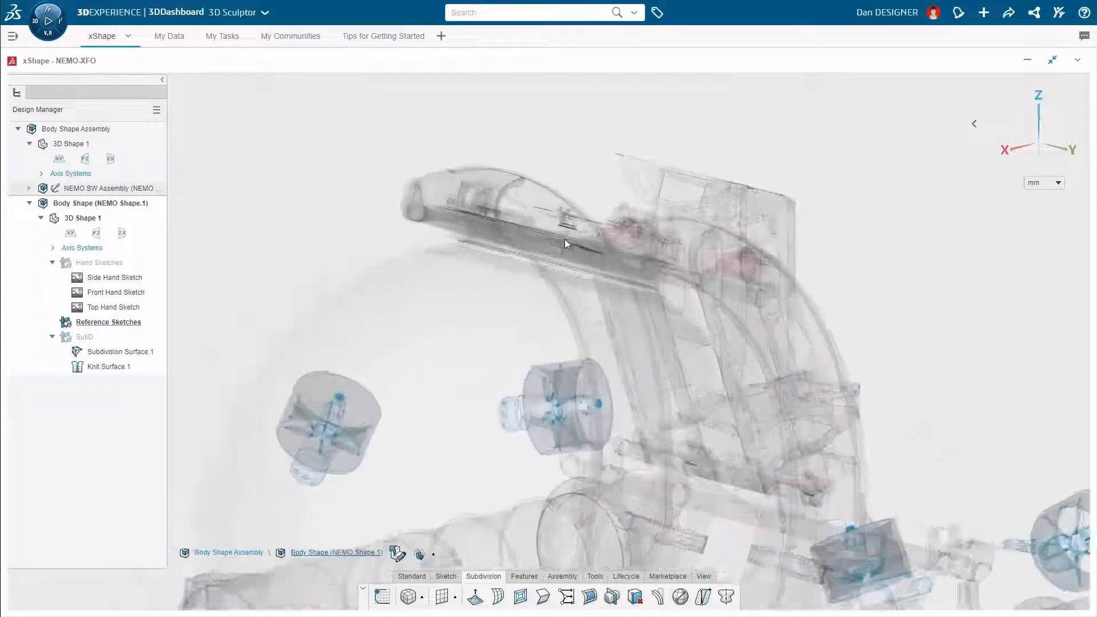
middle_drag(563, 238, 547, 292)
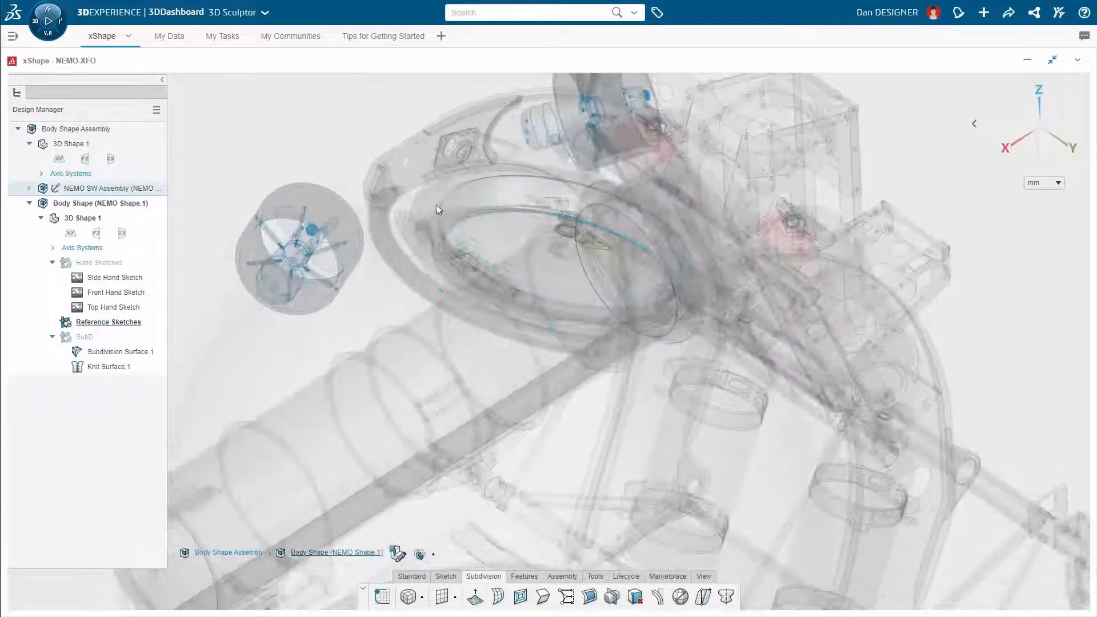
click(420, 203)
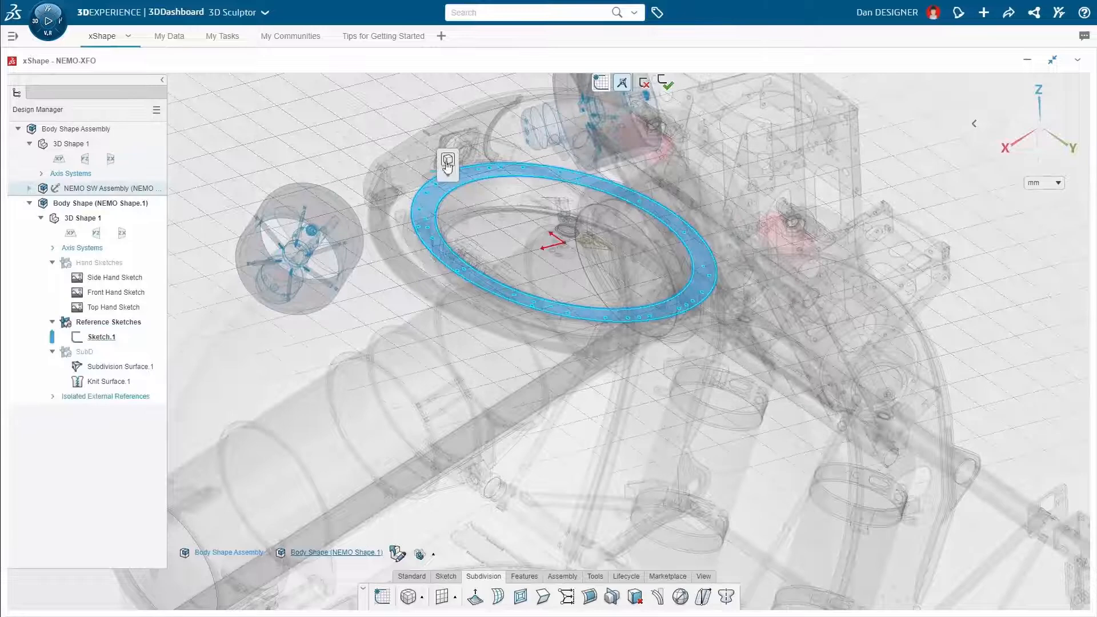
click(449, 160)
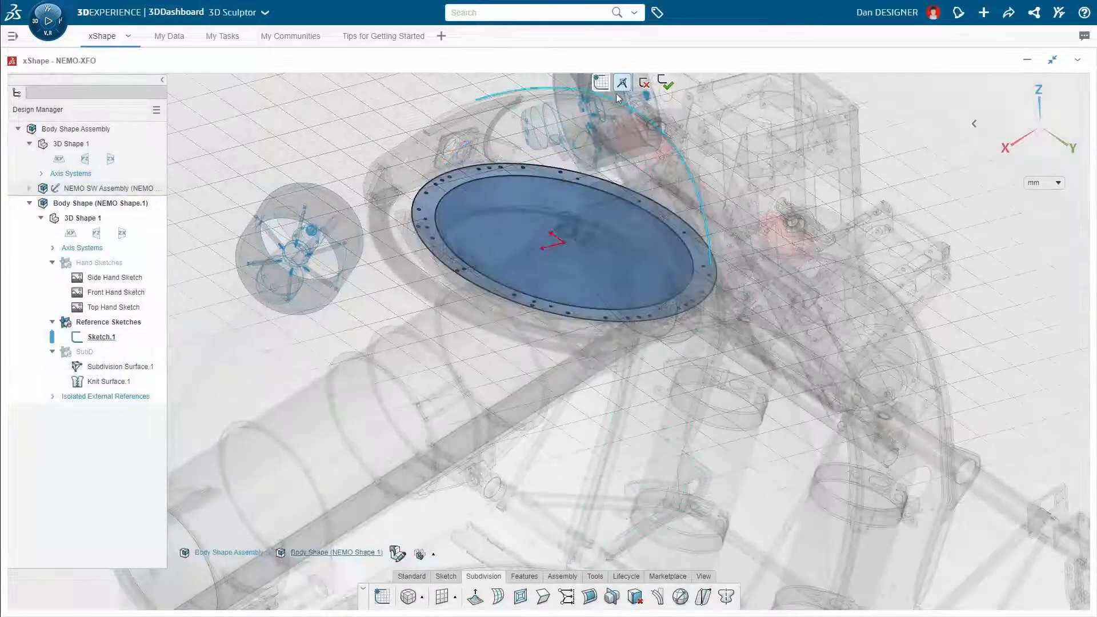
click(667, 86)
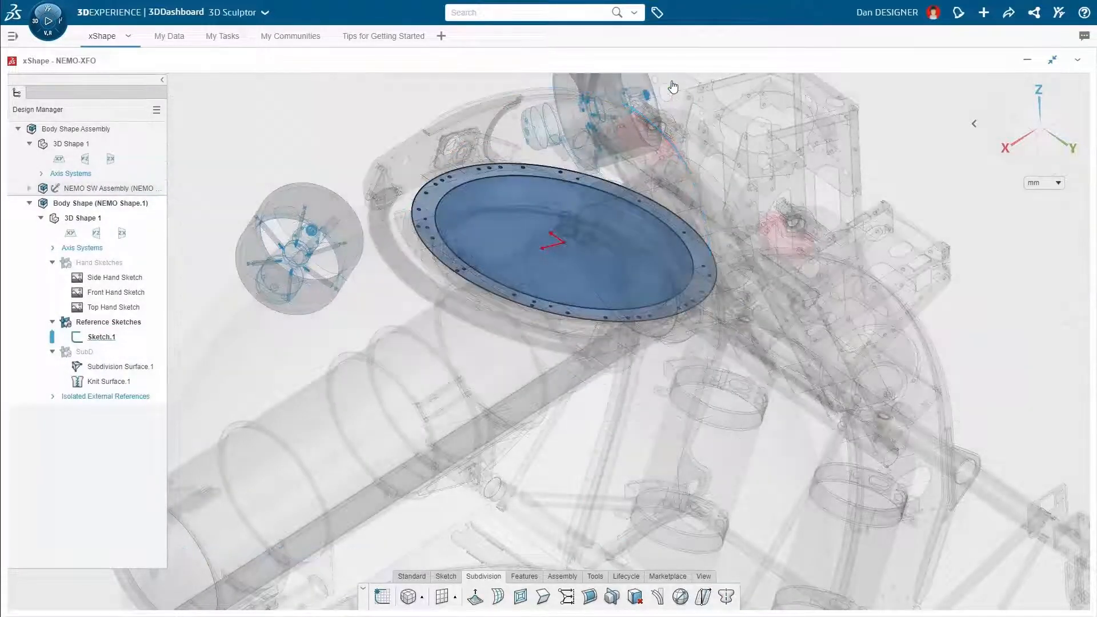
Show SubD again and subdivide the central faces of the subdivision surface on the roof above the hatch
click(80, 351)
click(125, 307)
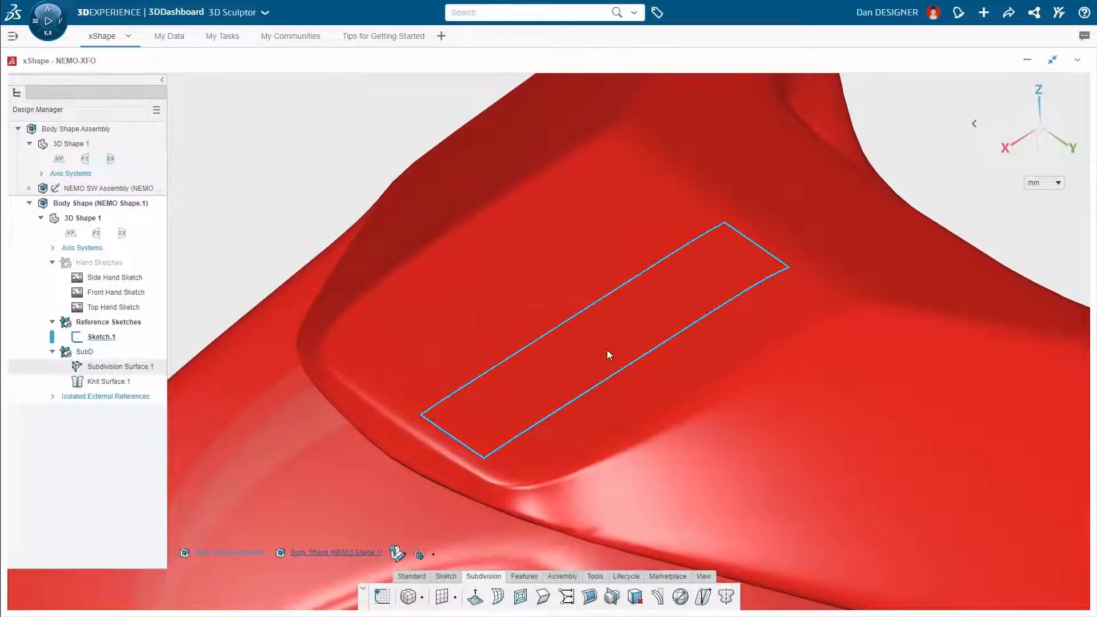
click(607, 353)
ctrl+click(641, 383)
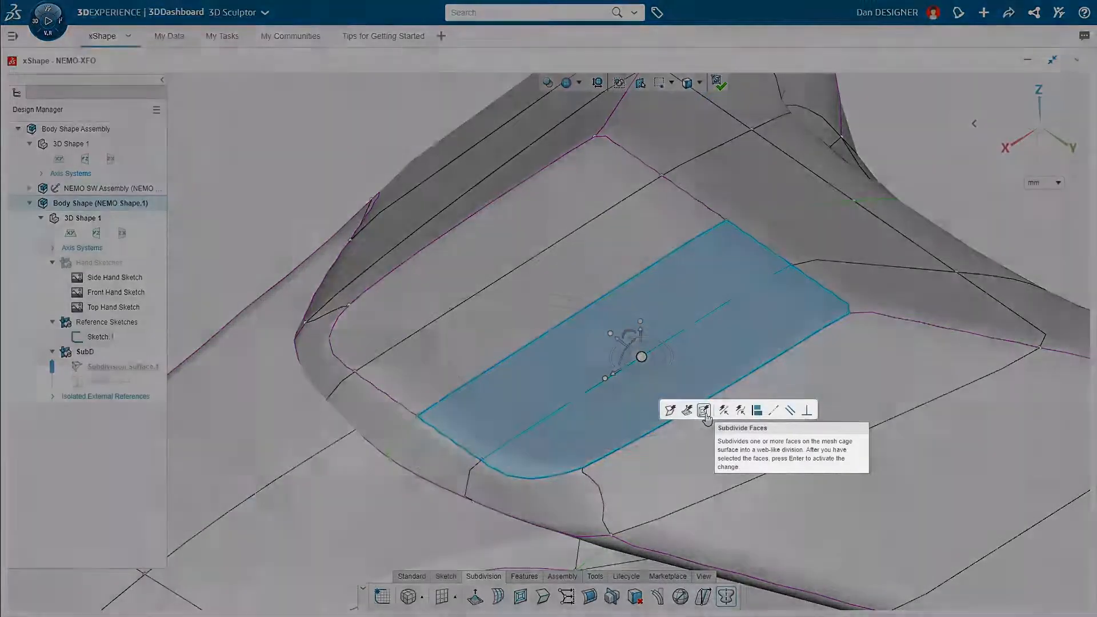
click(704, 410)
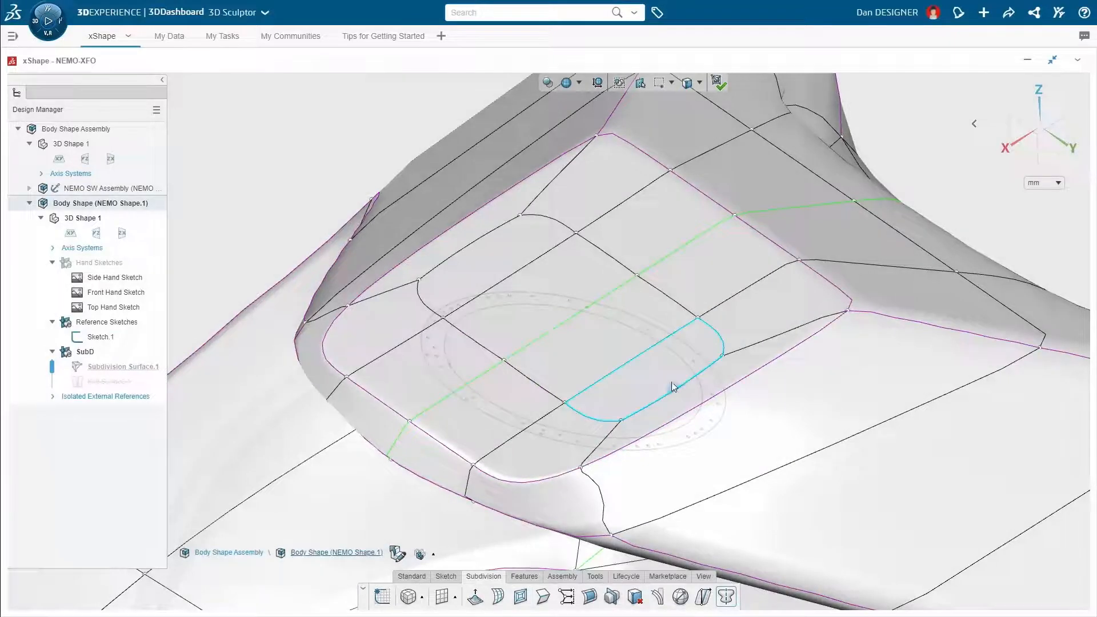
Crease the boundary of the central subdivided roof faces and align its edge loop to the outer circle of the hatch sketch
click(671, 387)
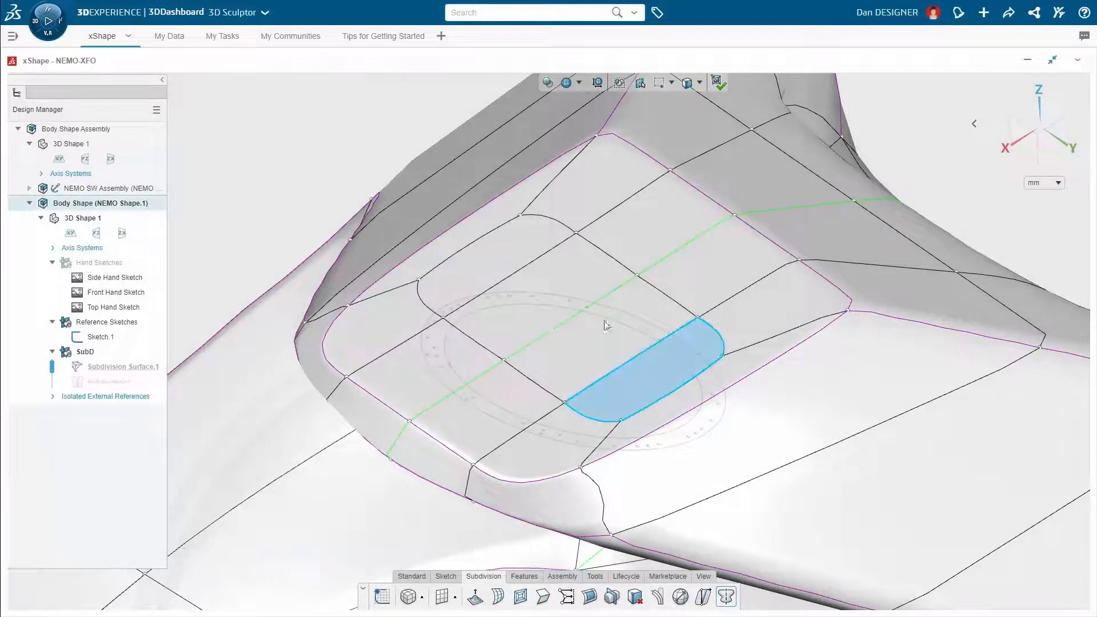
ctrl+click(516, 262)
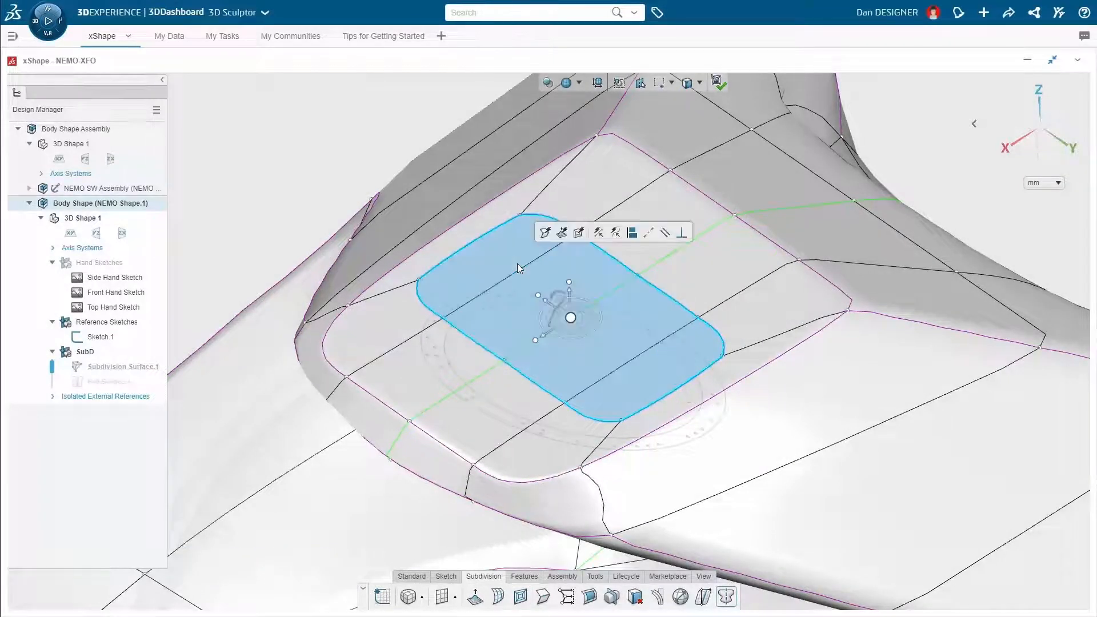
click(545, 233)
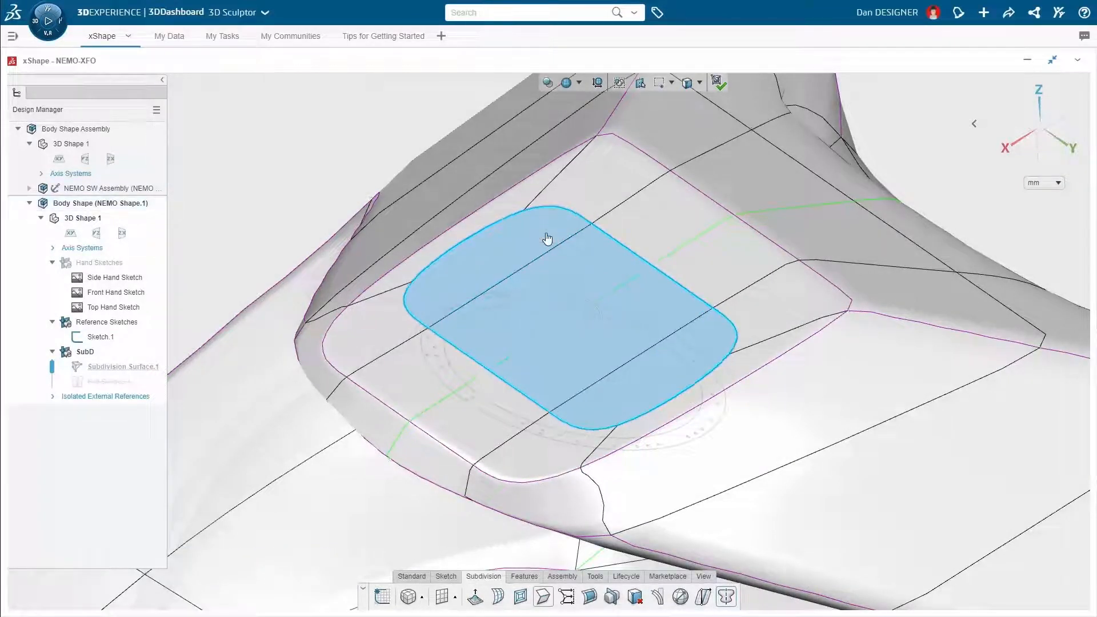
double_click(576, 220)
ctrl+double_click(457, 348)
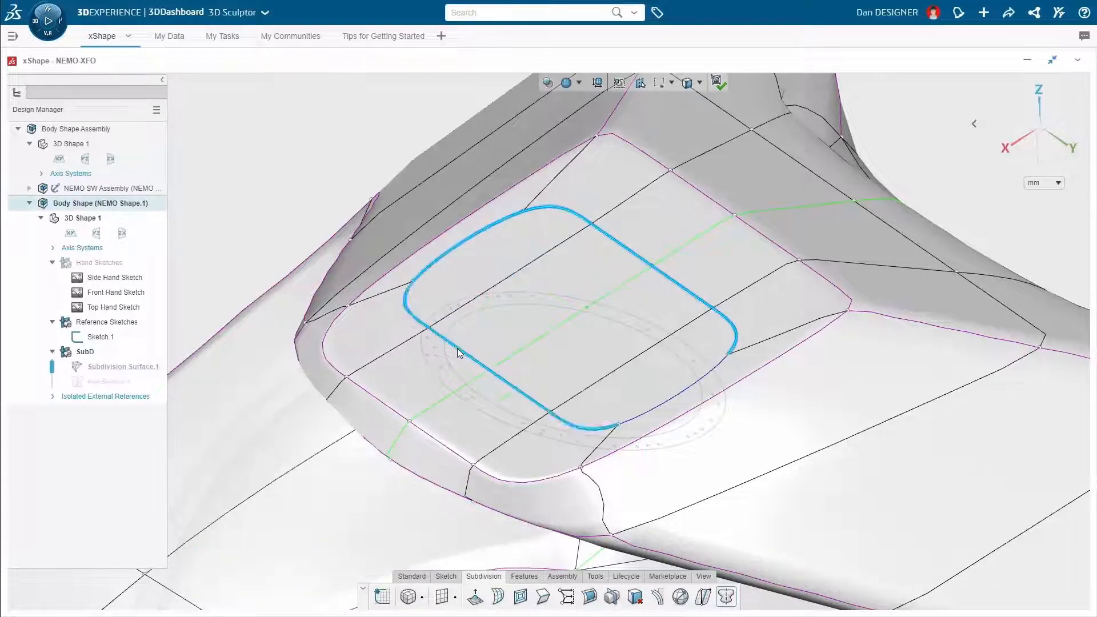
ctrl+click(657, 406)
ctrl+click(613, 311)
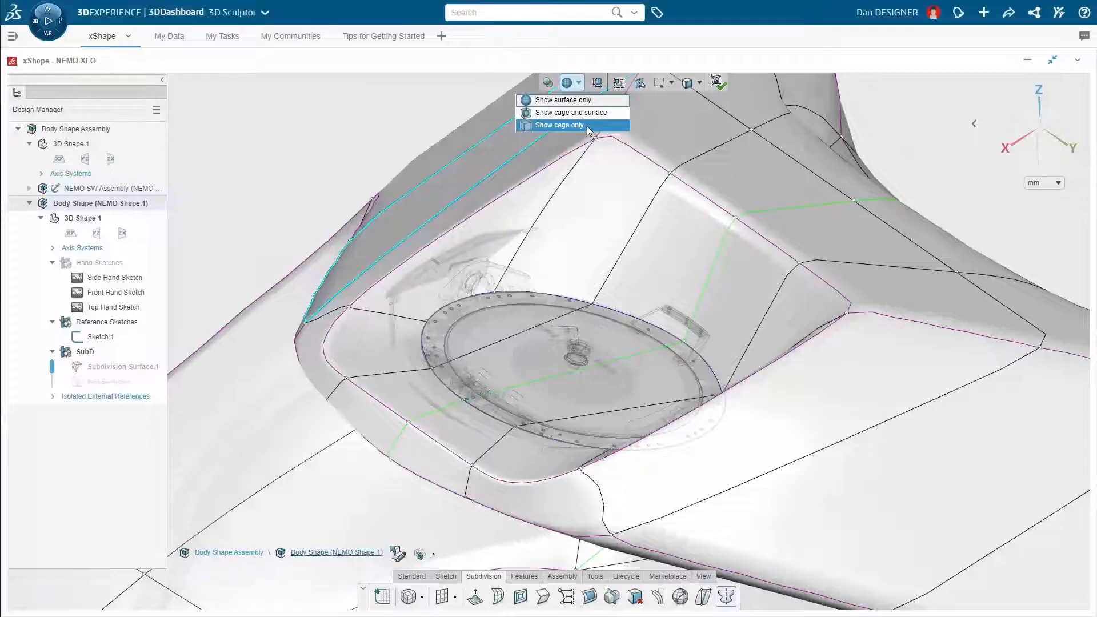
In cage-only display, align the vertices along the lower front edge of the roof in a straight line and move them forward
click(588, 126)
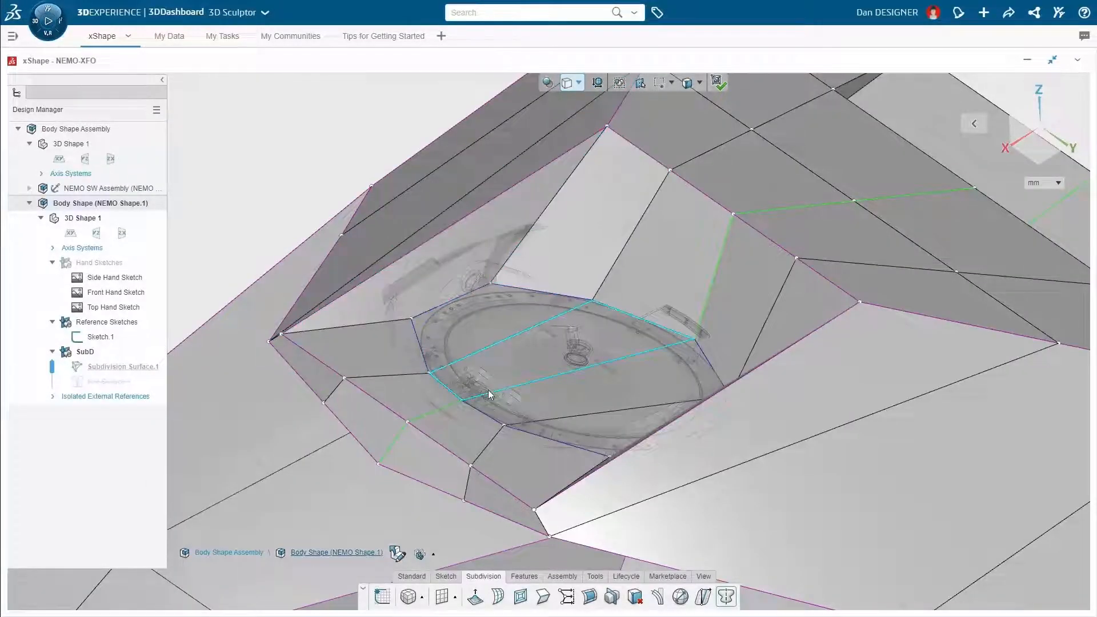
middle_drag(488, 389, 562, 290)
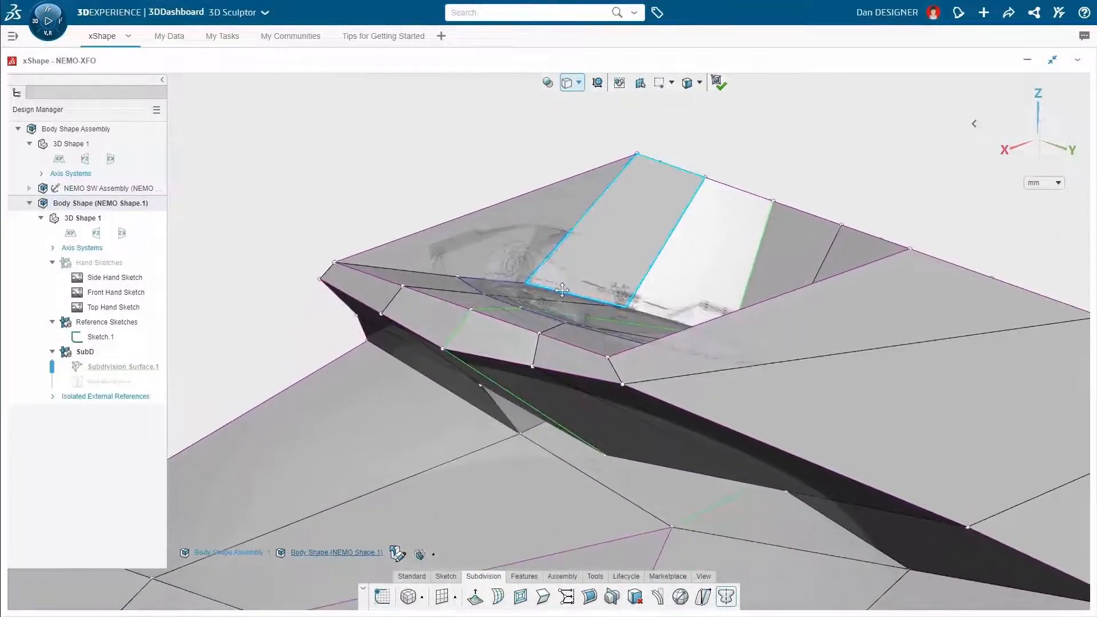
click(623, 385)
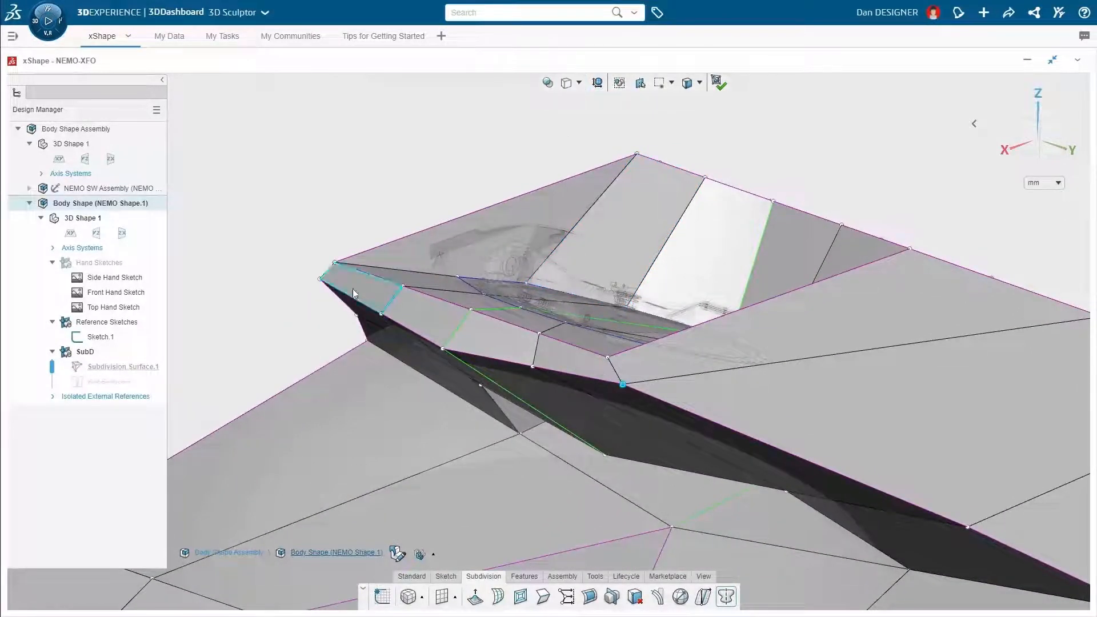
click(532, 367)
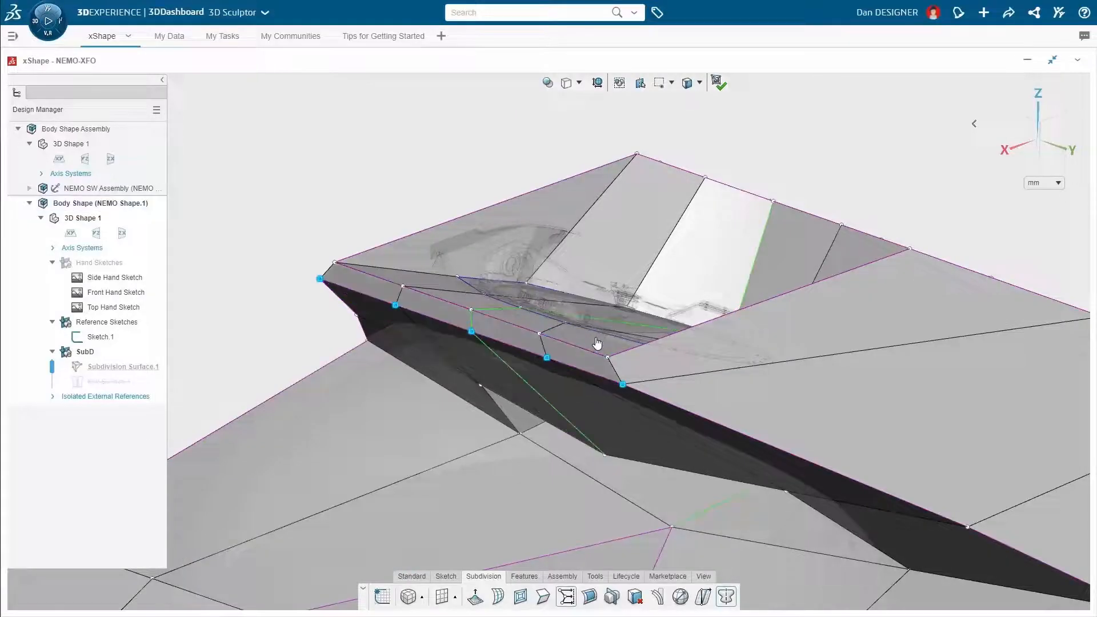
click(594, 337)
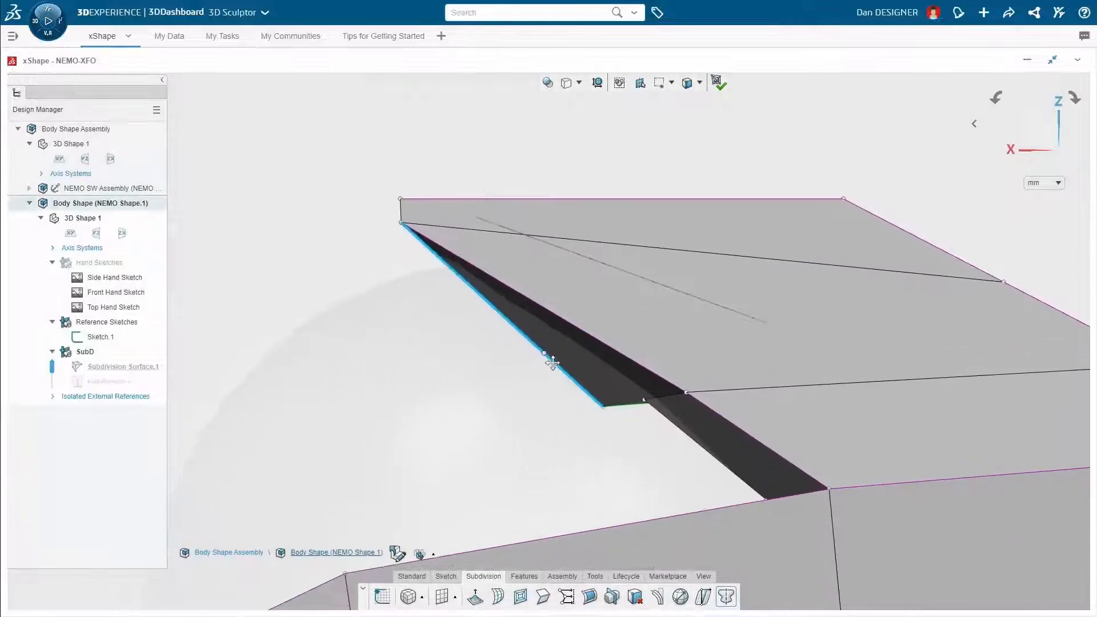
click(408, 205)
drag(426, 197, 350, 197)
Align the remaining underside faces of the roof overhang coincident with the outer rear underside face
click(715, 413)
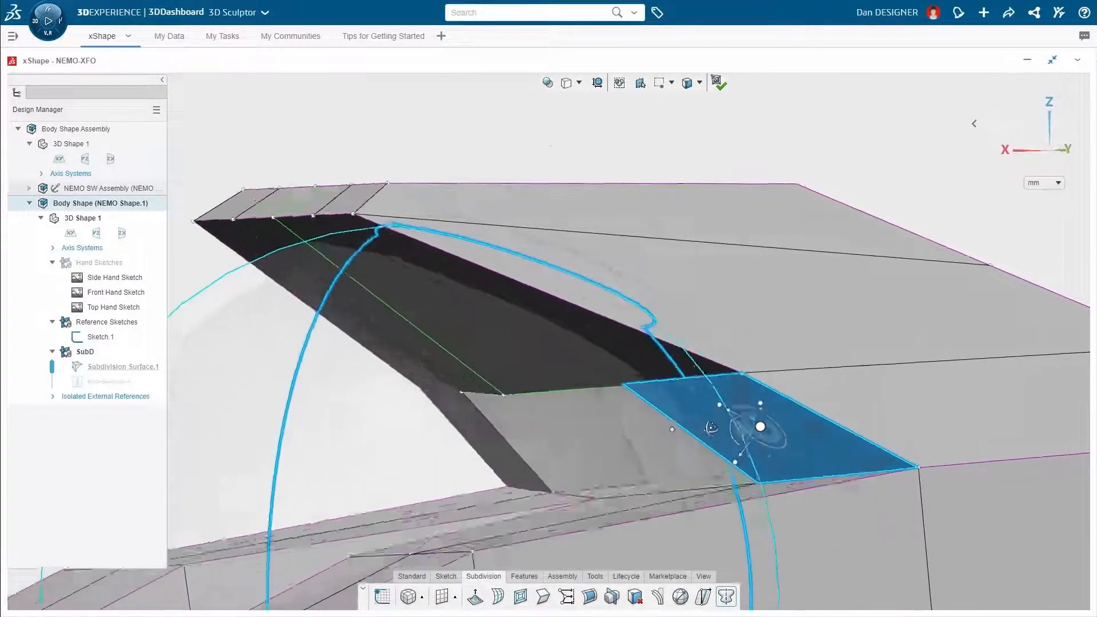
middle_drag(710, 427, 695, 399)
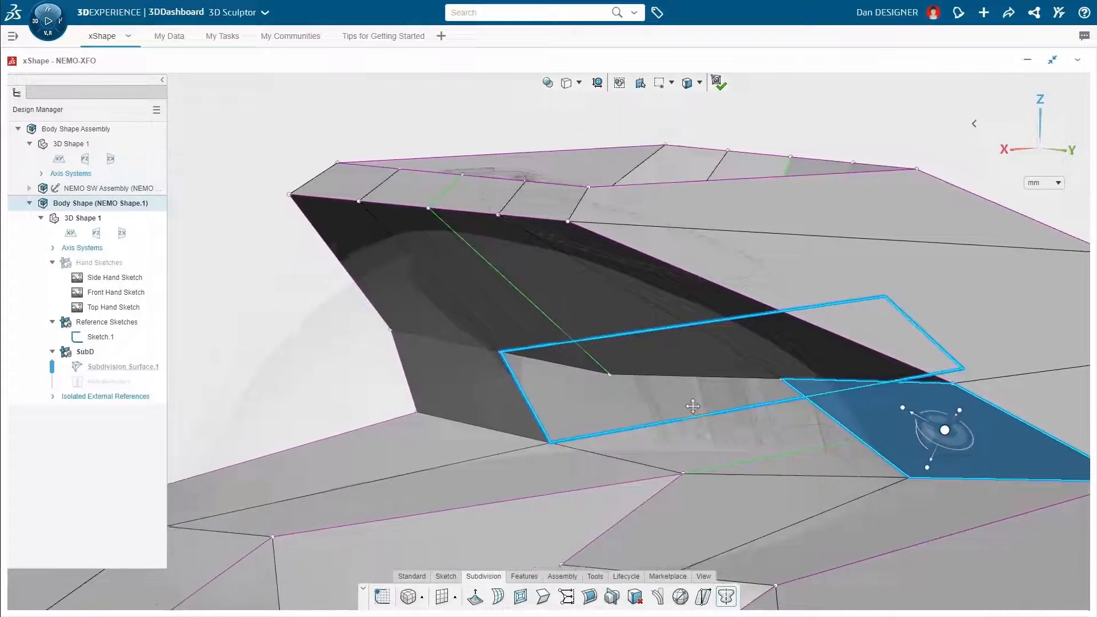
ctrl+click(752, 340)
ctrl+click(440, 301)
ctrl+click(461, 362)
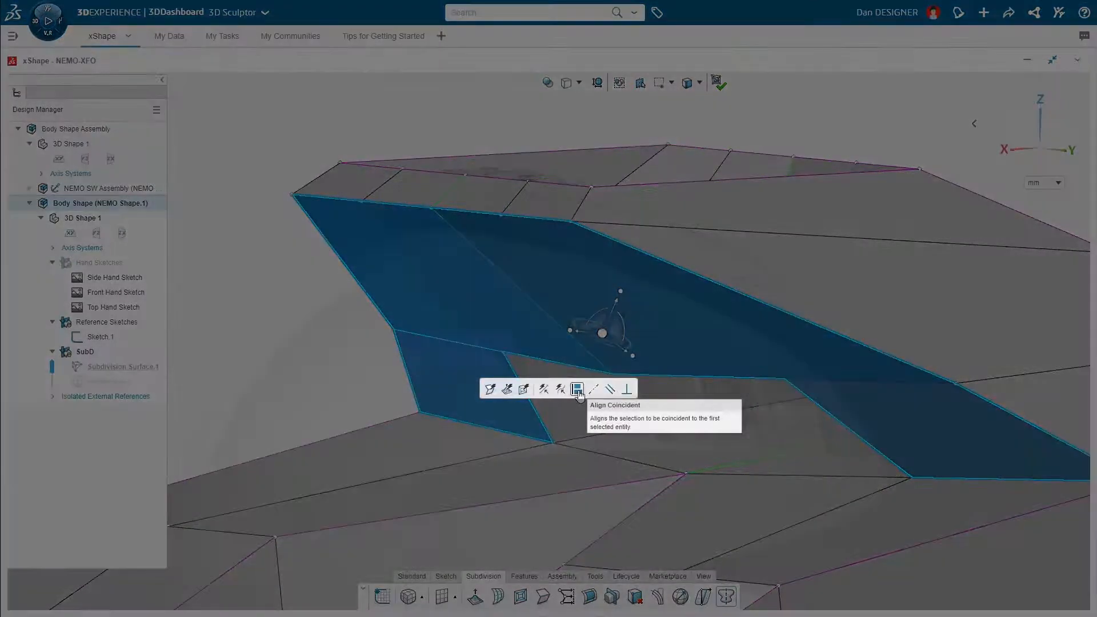
click(576, 389)
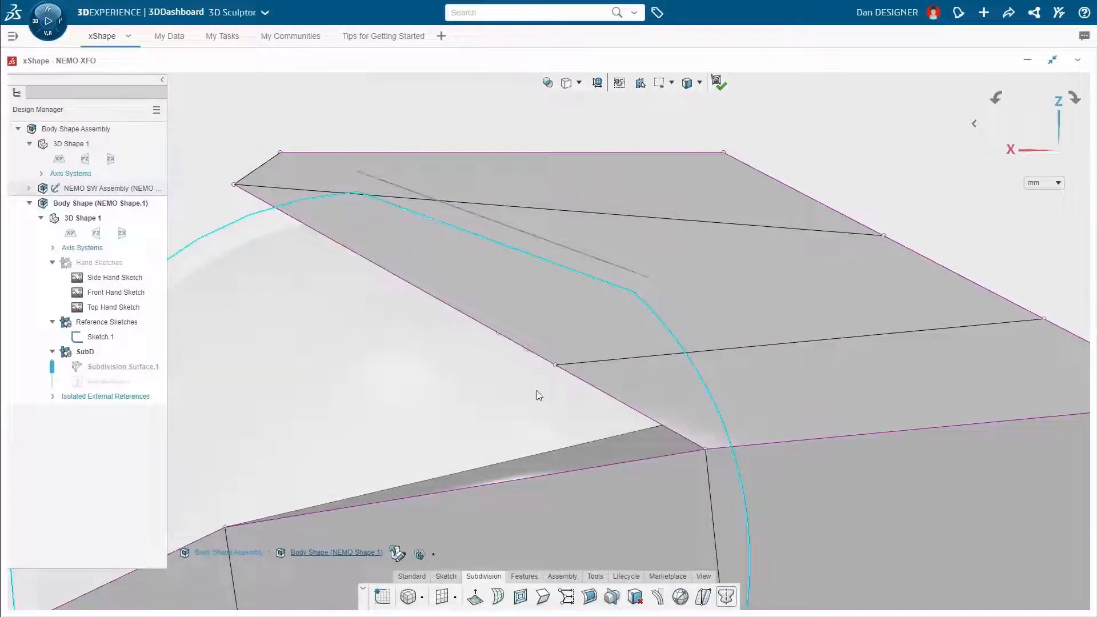
Select all vertices along the roof's underside plane and rotate them slightly about the rear lower corner
middle_drag(538, 394, 464, 350)
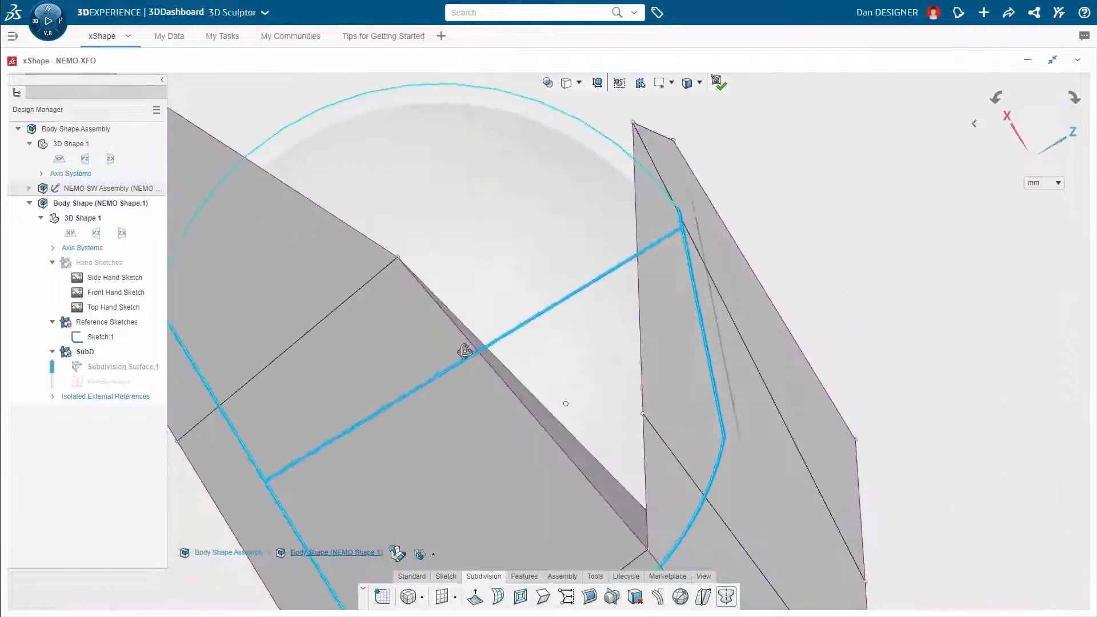
drag(650, 101, 614, 556)
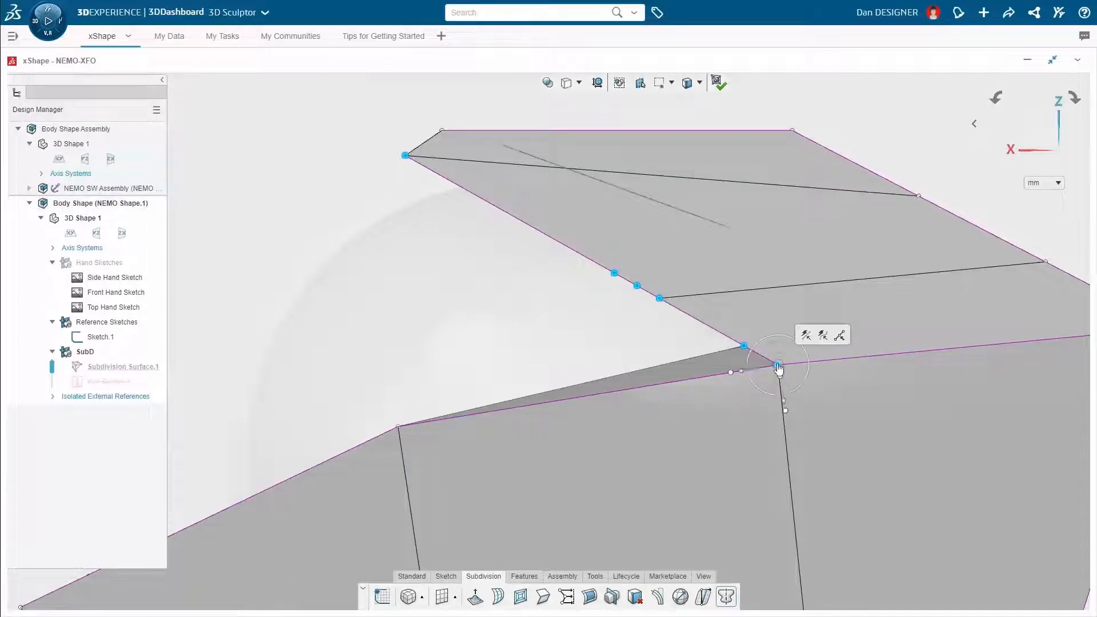
mouse_move(774, 338)
mouse_down()
mouse_move(776, 312)
mouse_move(763, 312)
mouse_move(771, 320)
mouse_up()
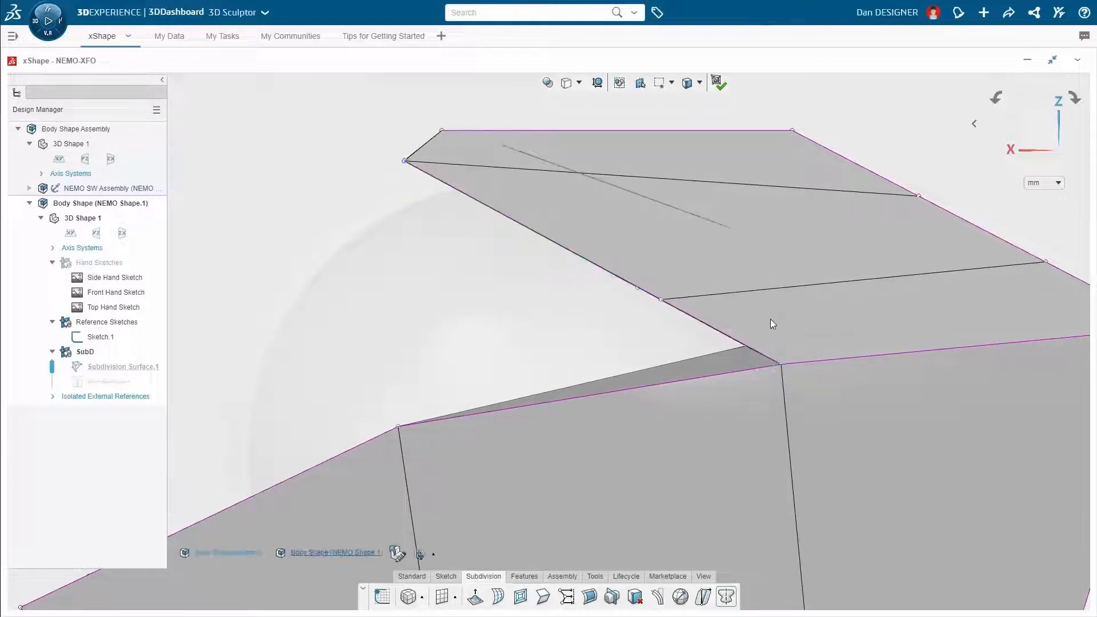
Move the outer corner vertex of the roof's lower front edge outward, down and back along the underside plane
key(shift+Right)
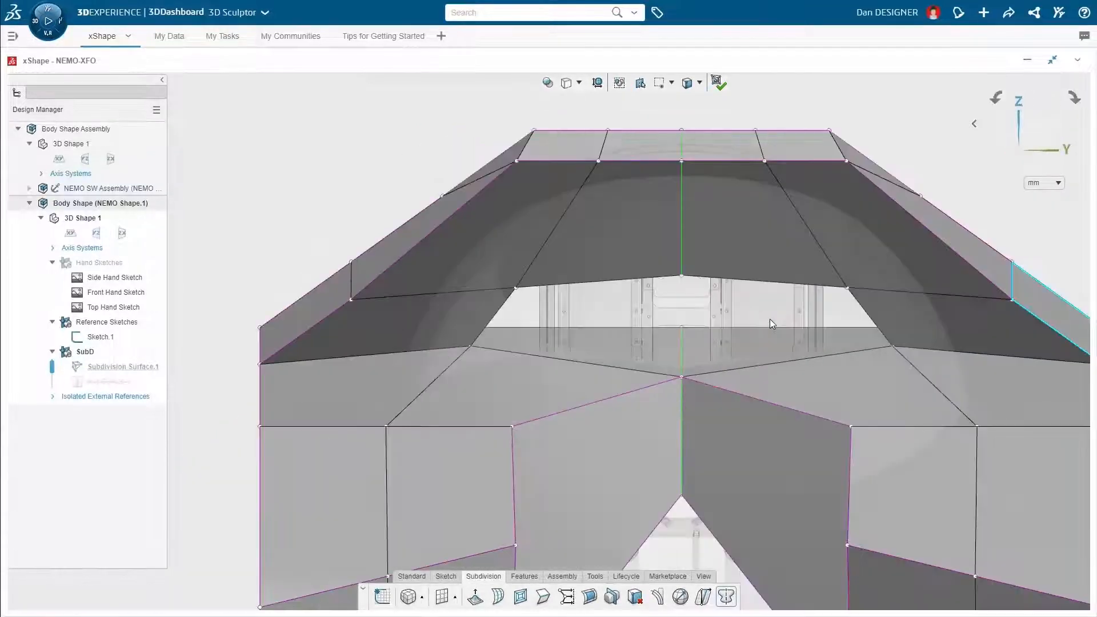
click(801, 180)
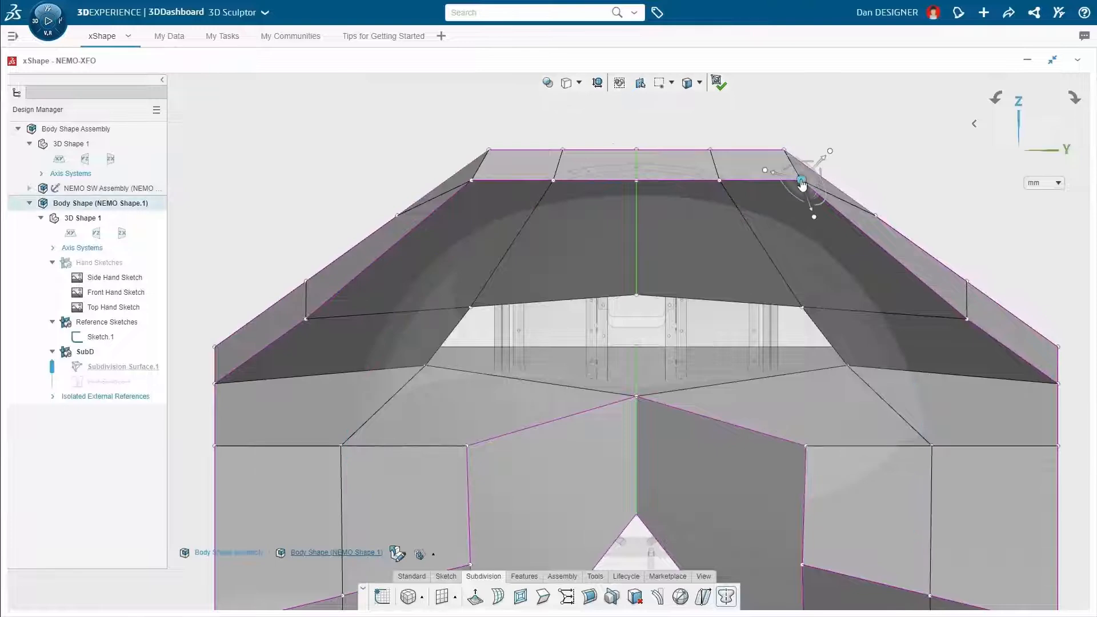
drag(800, 180, 798, 199)
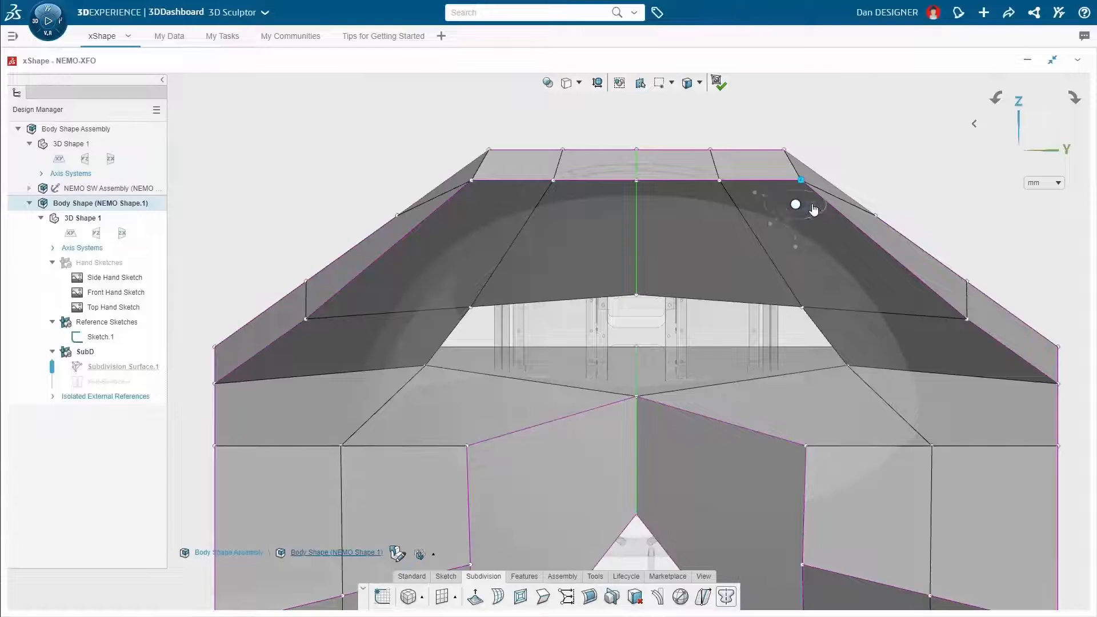
drag(811, 205, 827, 225)
click(883, 178)
key(shift+Left)
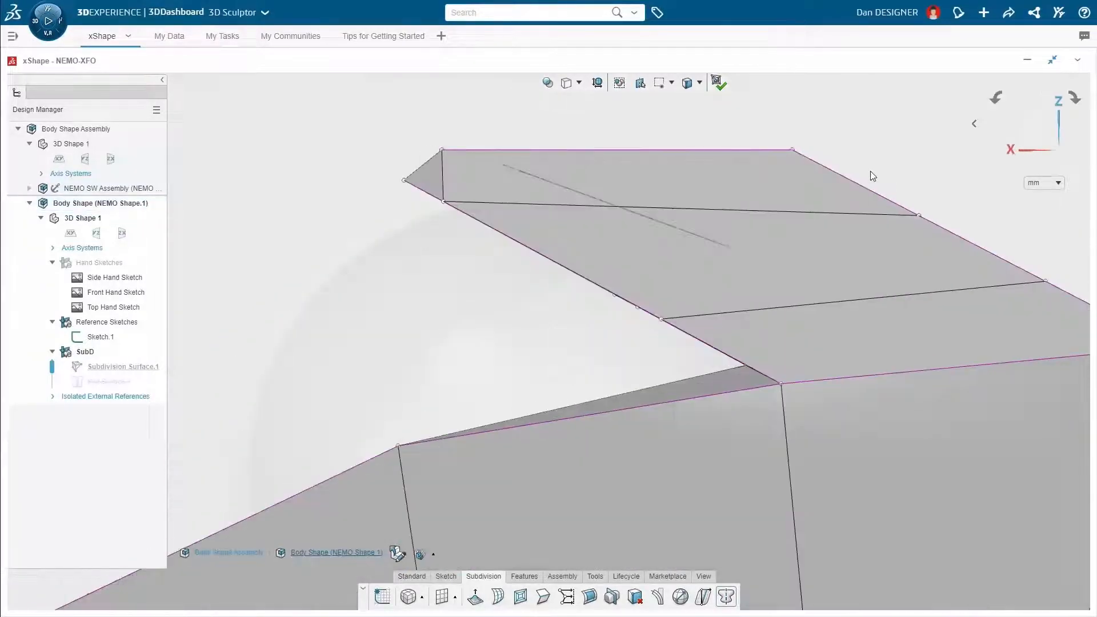
Switch the body's subdivision surface from cage-only to smooth surface display
click(578, 82)
click(574, 125)
click(427, 169)
middle_drag(427, 169, 762, 159)
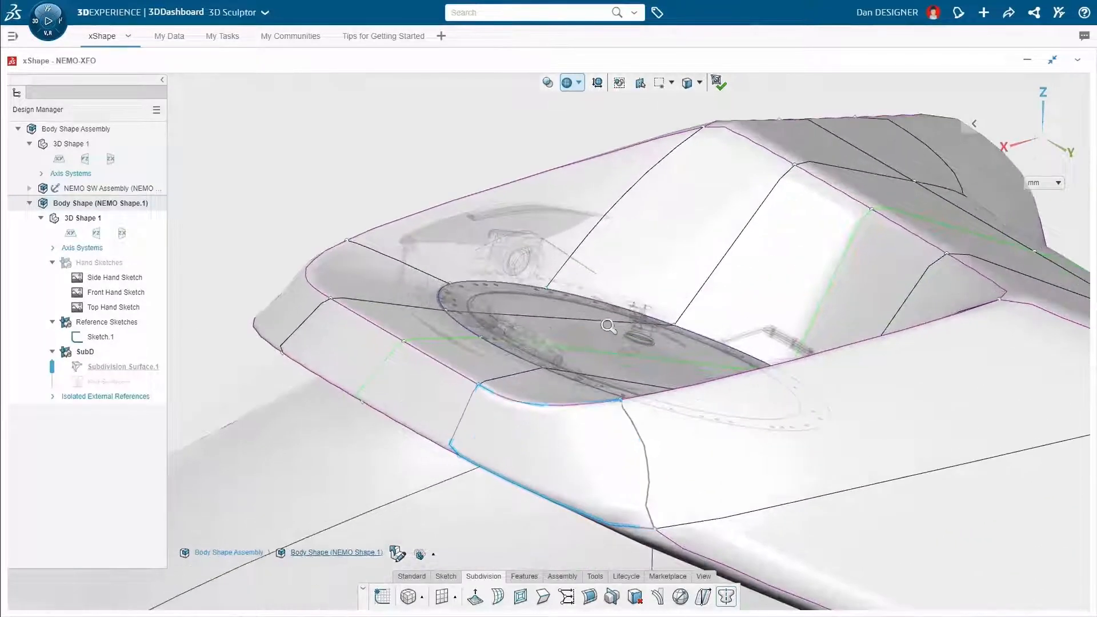
Slide the edges around the roof's hatch recess to reshape its opening and finish editing the body's subdivision surface
click(754, 143)
drag(783, 158, 812, 175)
click(347, 241)
drag(318, 251, 377, 237)
click(368, 319)
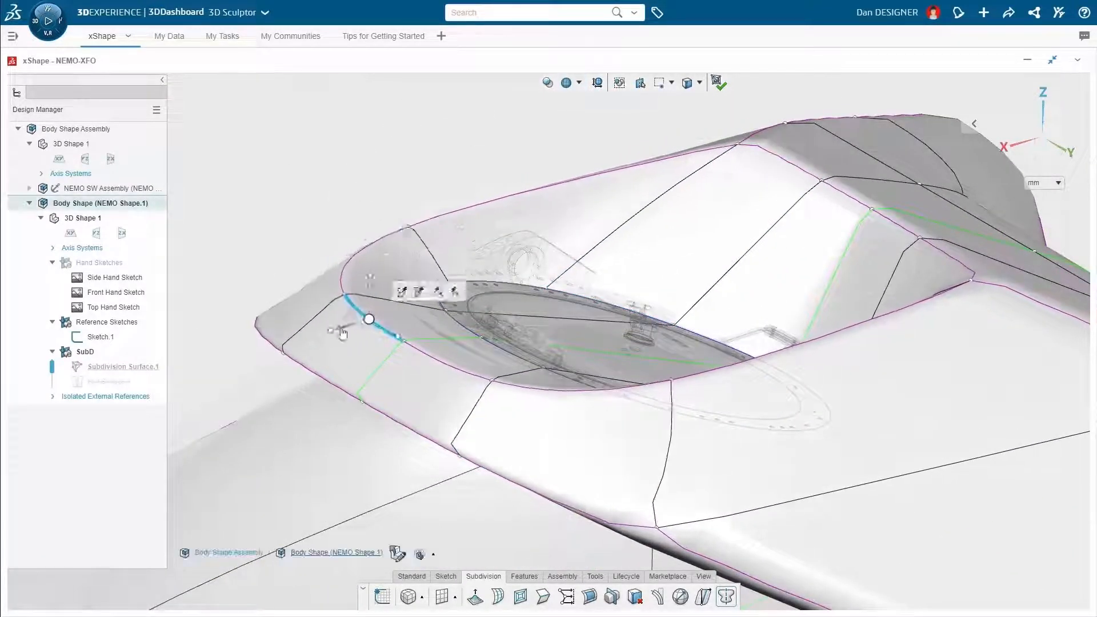
drag(341, 330, 361, 324)
key(Escape)
key(ctrl+4)
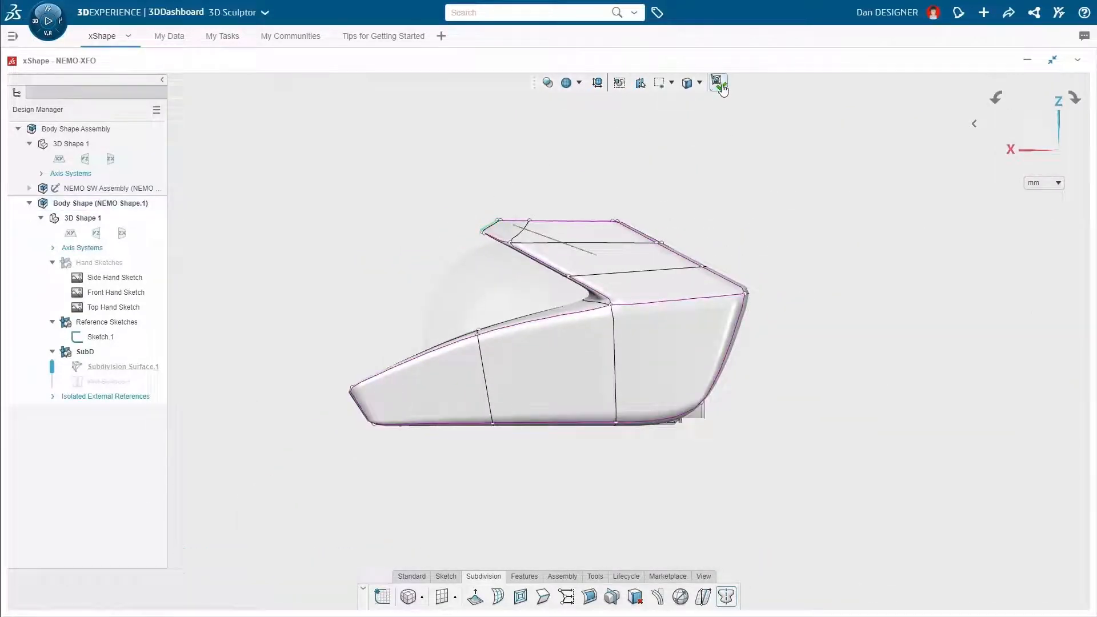
click(718, 85)
Add two ordered geometrical sets under the body's 3D Shape 1 and name them Vert Thruster and Horz Thruster
click(84, 222)
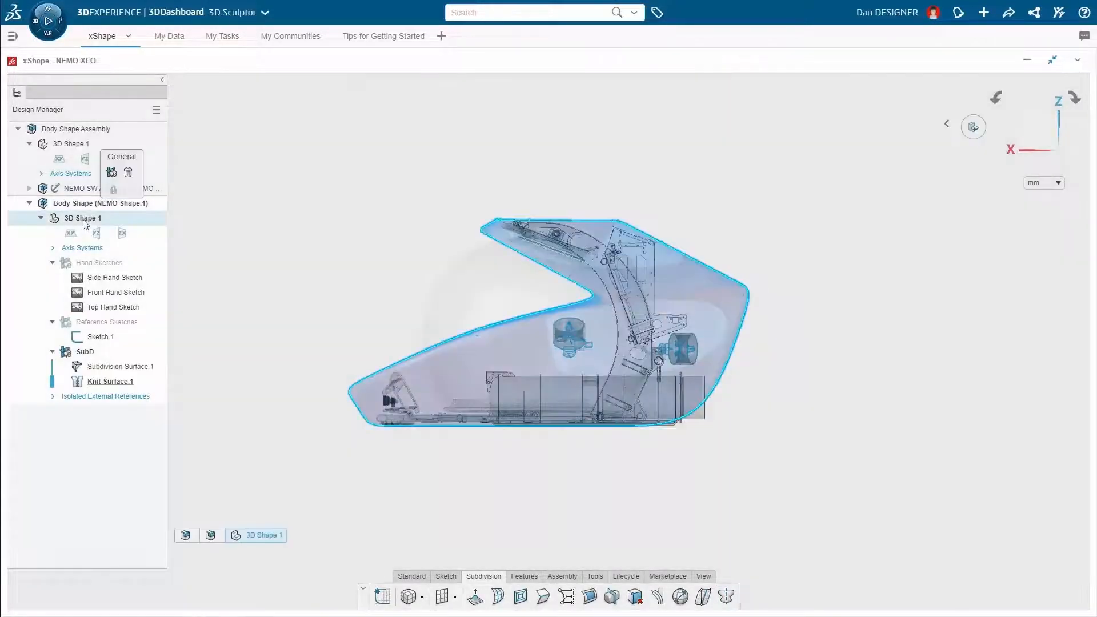
click(110, 172)
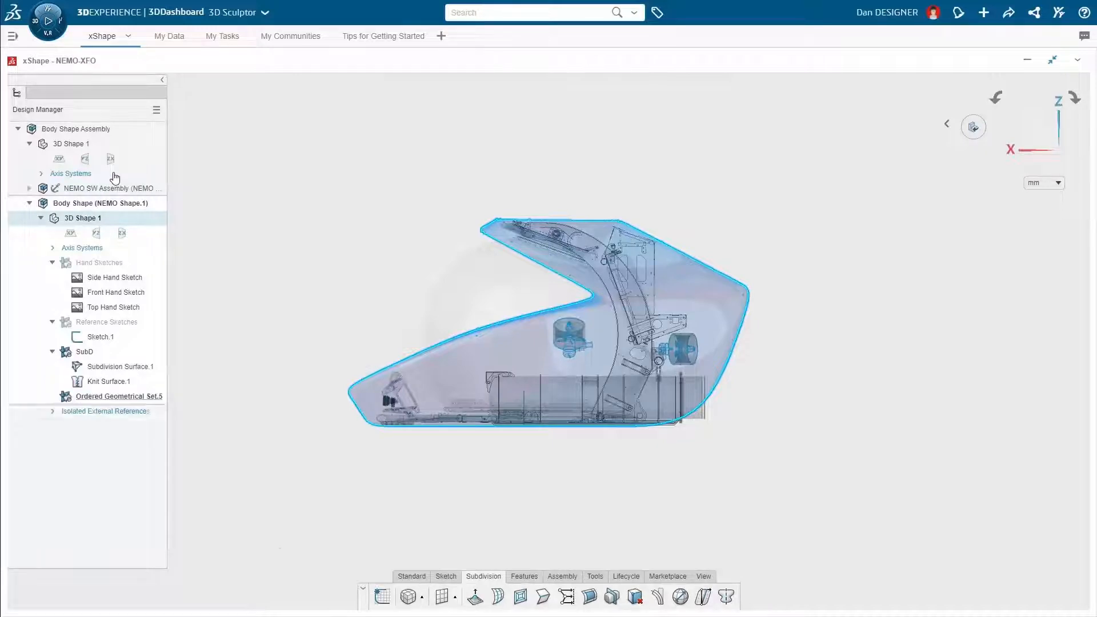
click(98, 218)
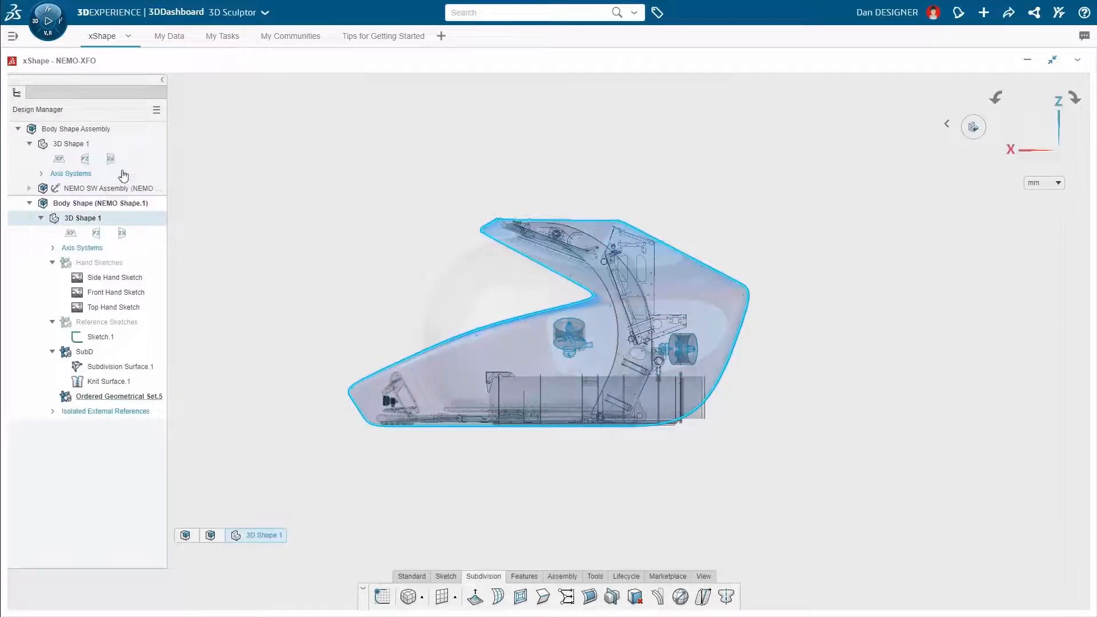
click(123, 176)
double_click(132, 398)
text(Vert Thruster)
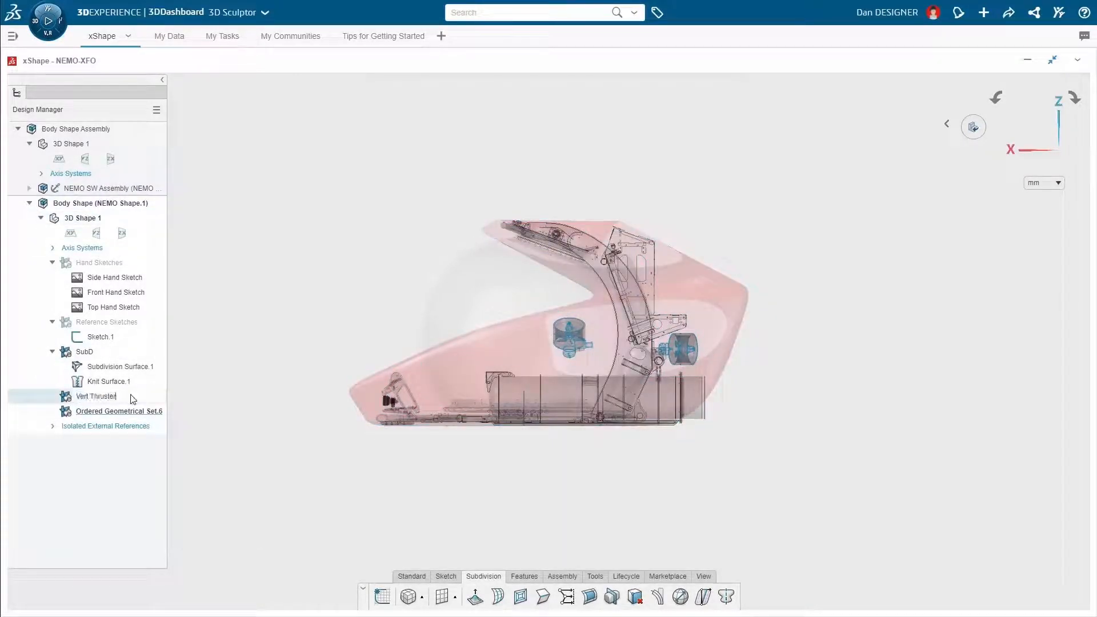
double_click(133, 411)
text(Horz Thruster)
key(Return)
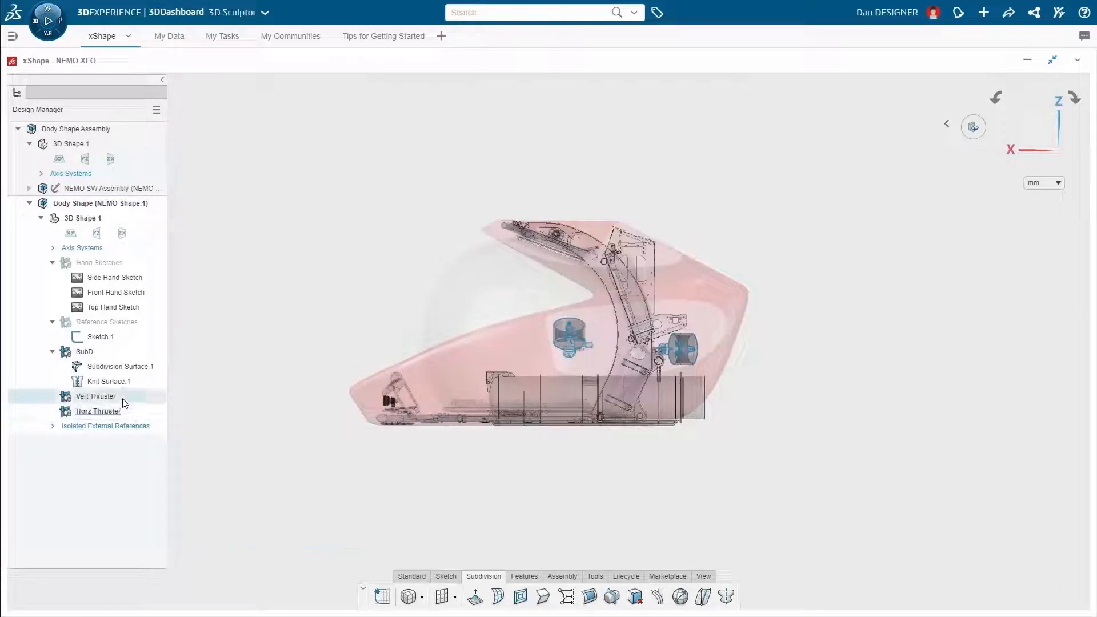
Create a subdivision cylinder in the Vert Thruster set, shrink it and move it over the front side thruster
click(421, 597)
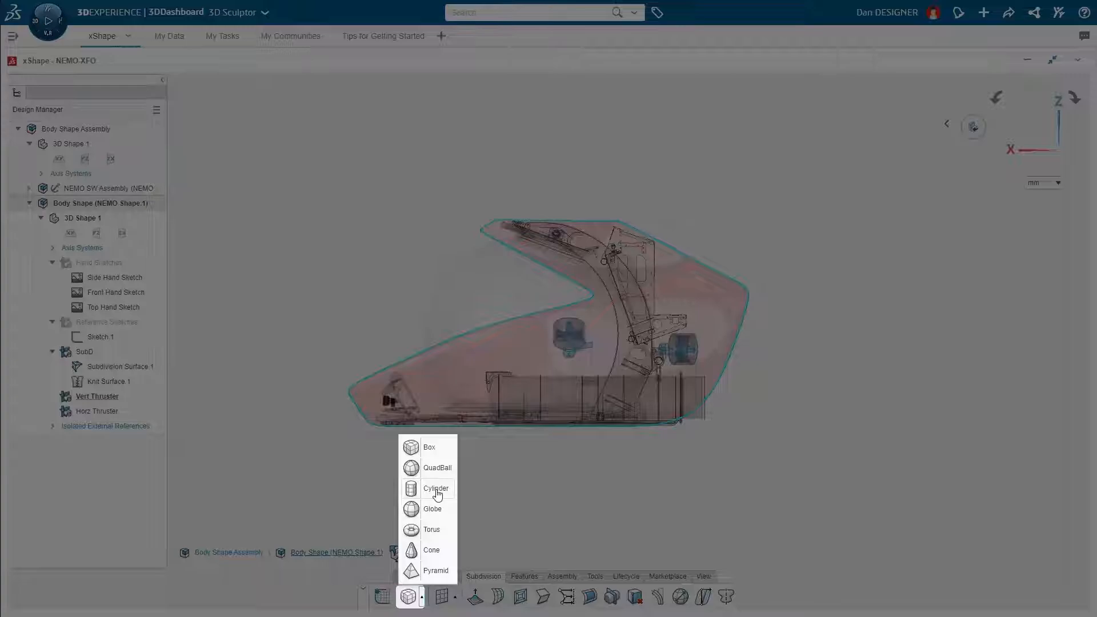
click(436, 488)
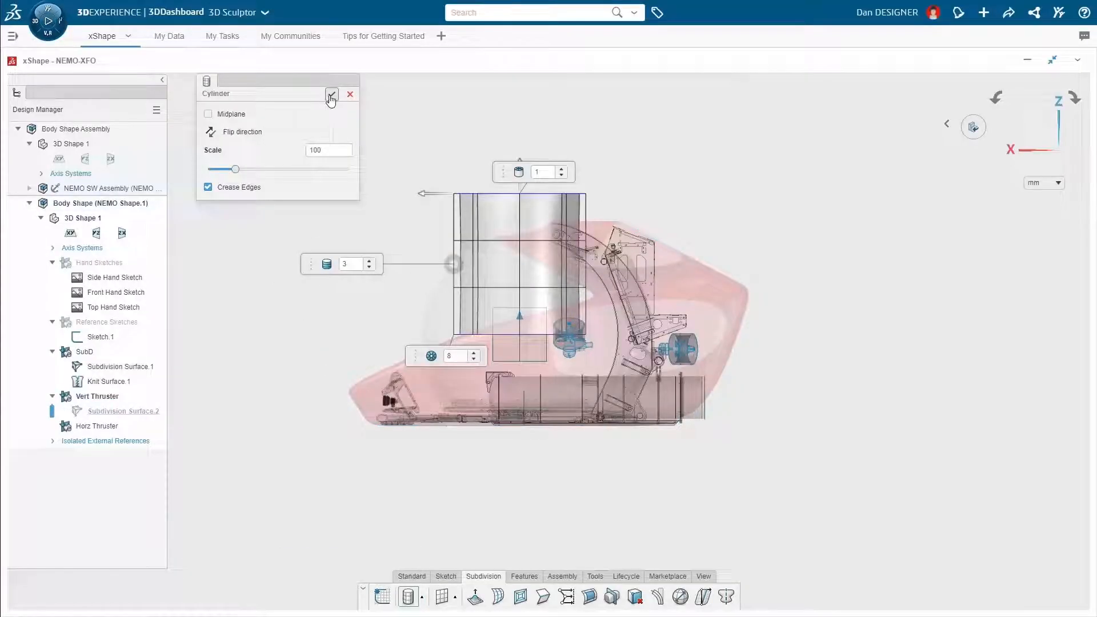
click(331, 96)
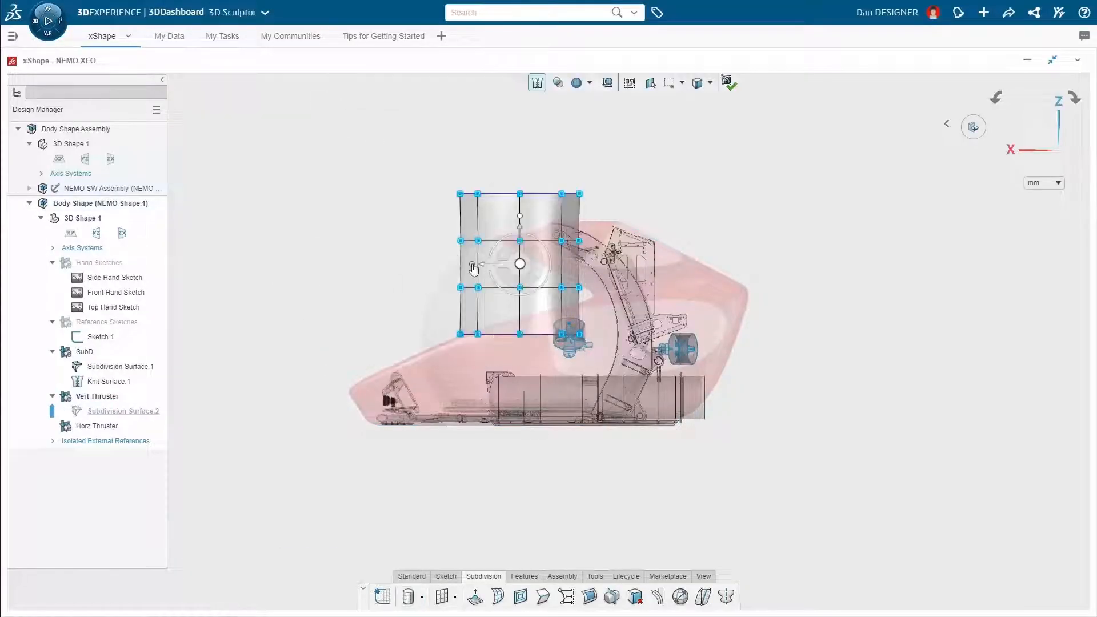
drag(518, 259, 556, 313)
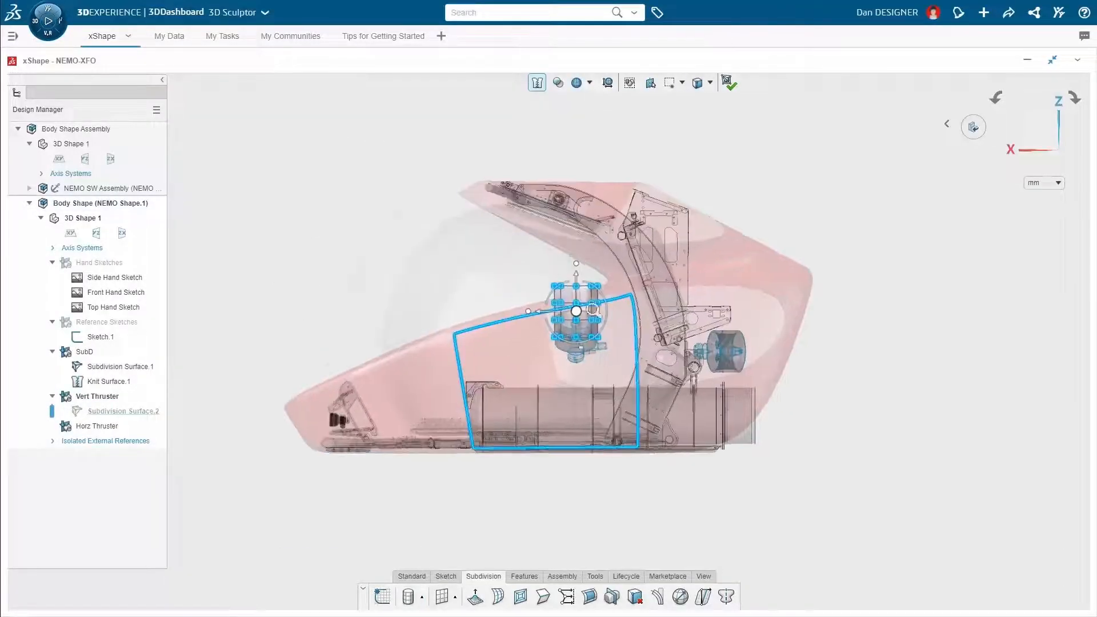
shift+middle_drag(592, 310, 619, 185)
drag(614, 261, 613, 292)
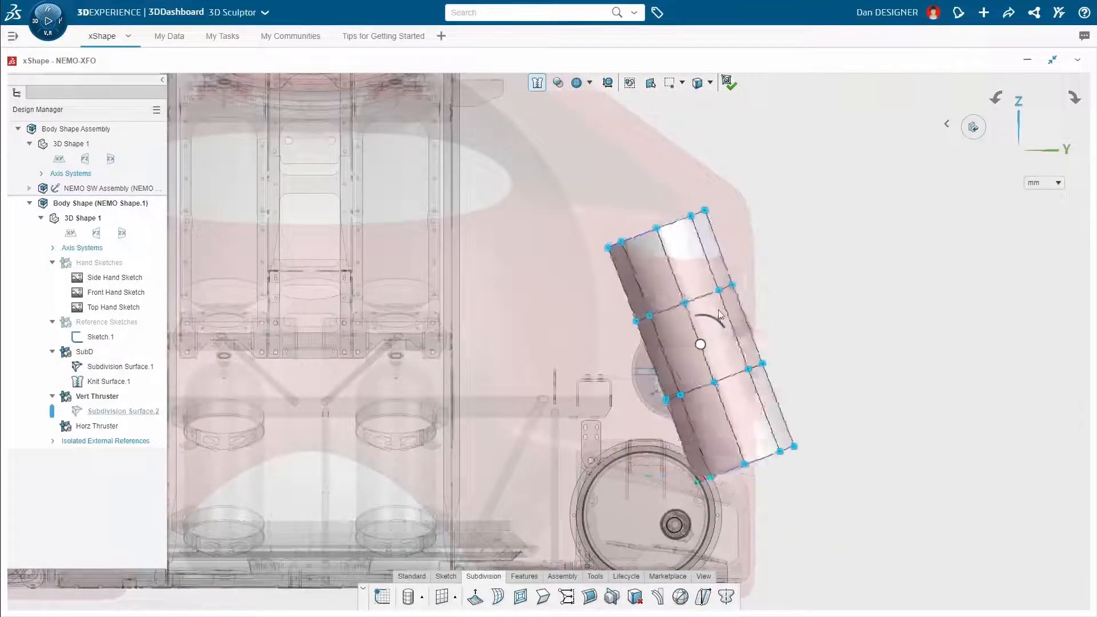
Tilt the cylinder along the thruster, level its upper end, bend its lower end outward to face sideways, and finish editing
drag(643, 195, 651, 203)
drag(651, 203, 651, 175)
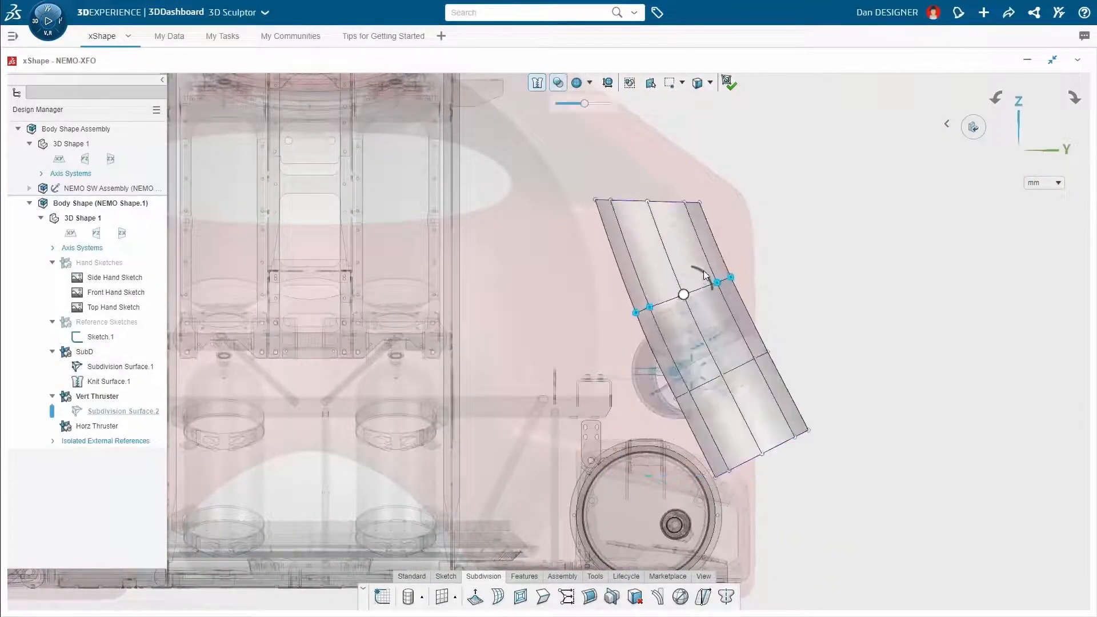
drag(704, 271, 708, 274)
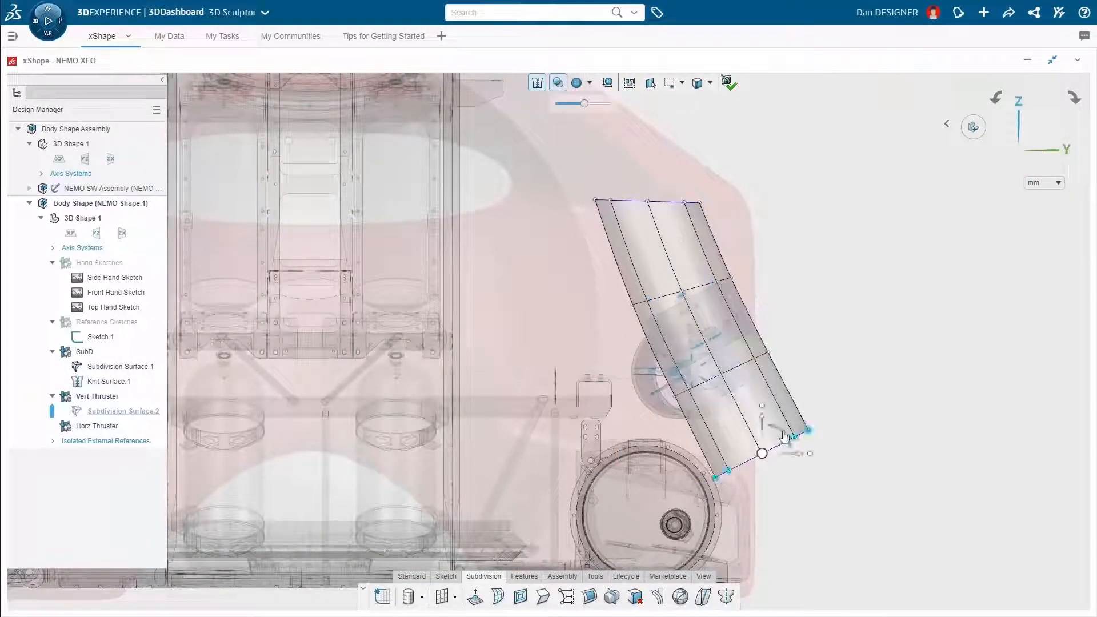
drag(790, 451, 780, 438)
drag(782, 450, 854, 451)
drag(834, 408, 834, 387)
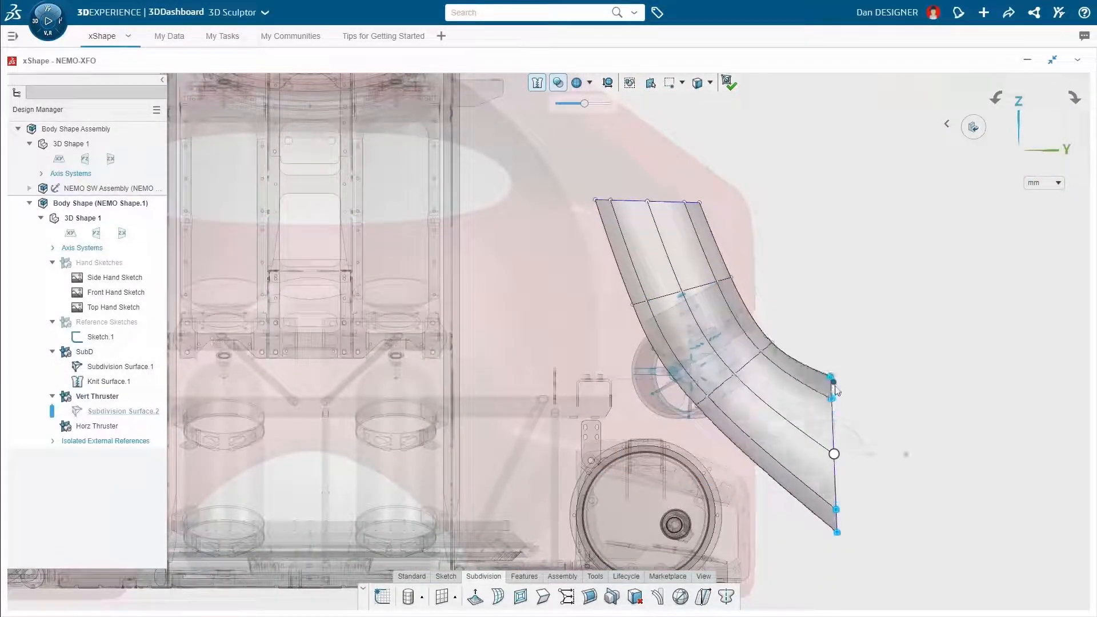
click(728, 83)
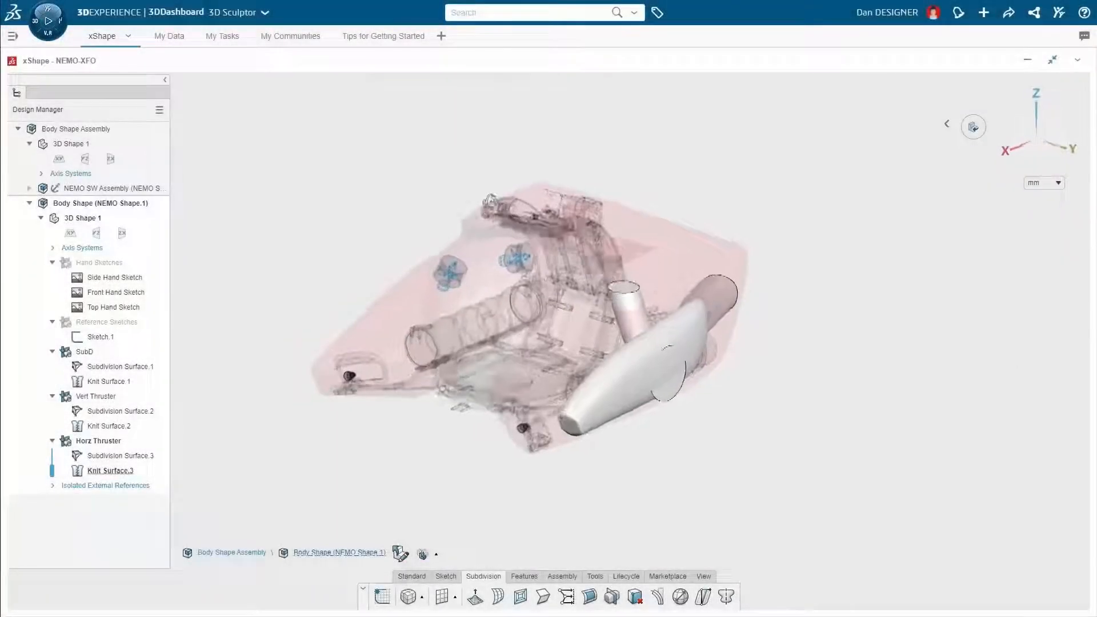
Use Combine to subtract the vertical and horizontal thruster bodies from the main SubD body
mouse_move(490, 200)
middle_down()
mouse_move(494, 292)
mouse_move(483, 201)
middle_up()
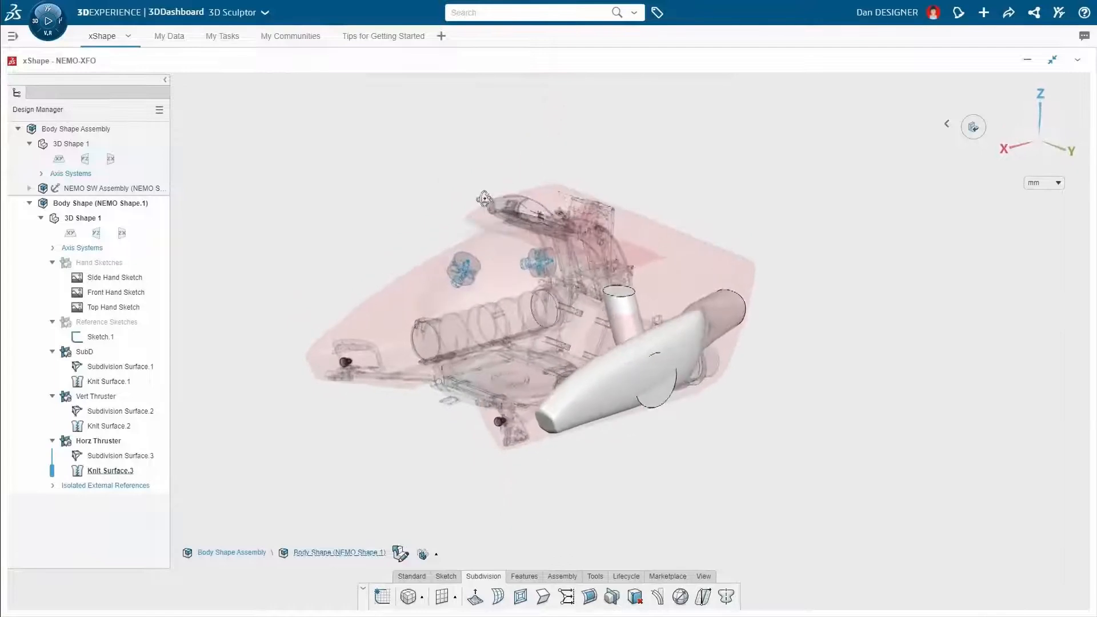
scroll(530, 318, up, 5)
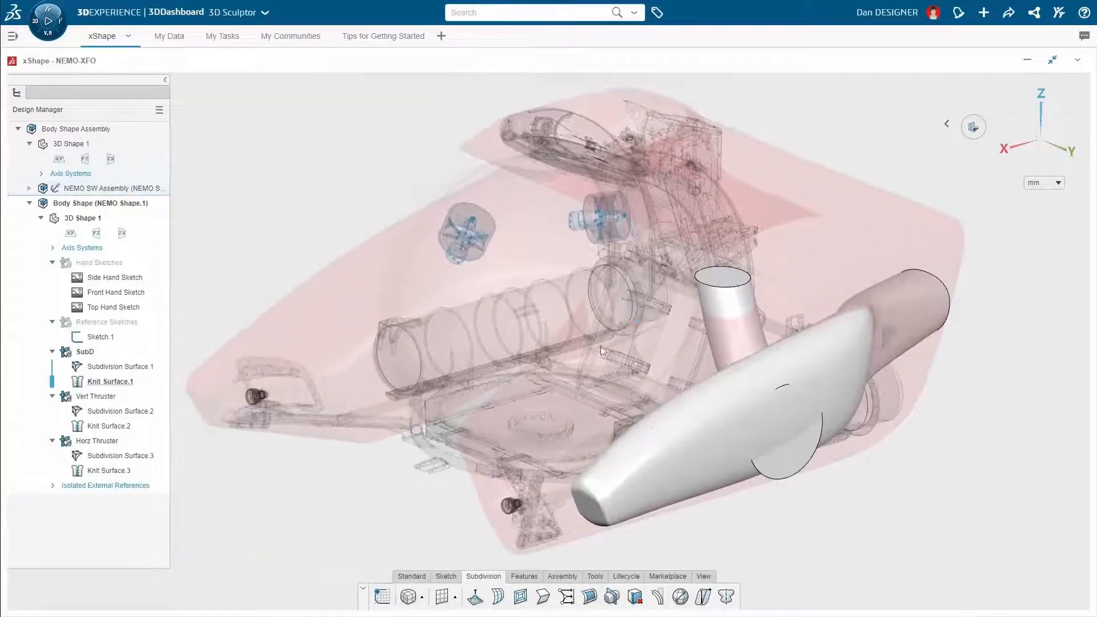
click(523, 578)
click(508, 598)
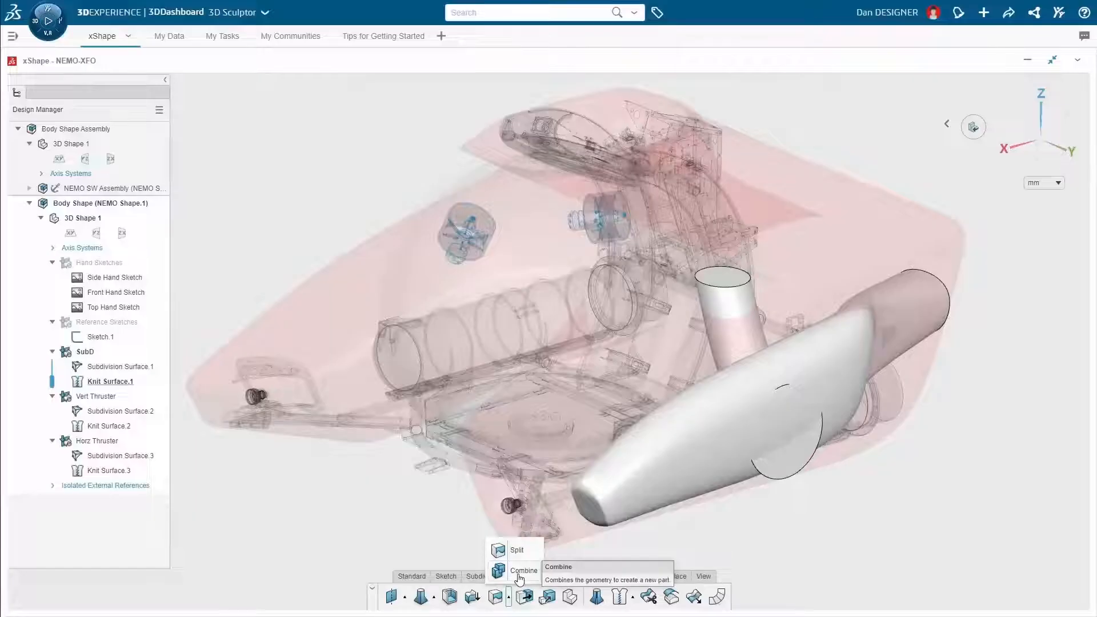
click(519, 575)
click(279, 144)
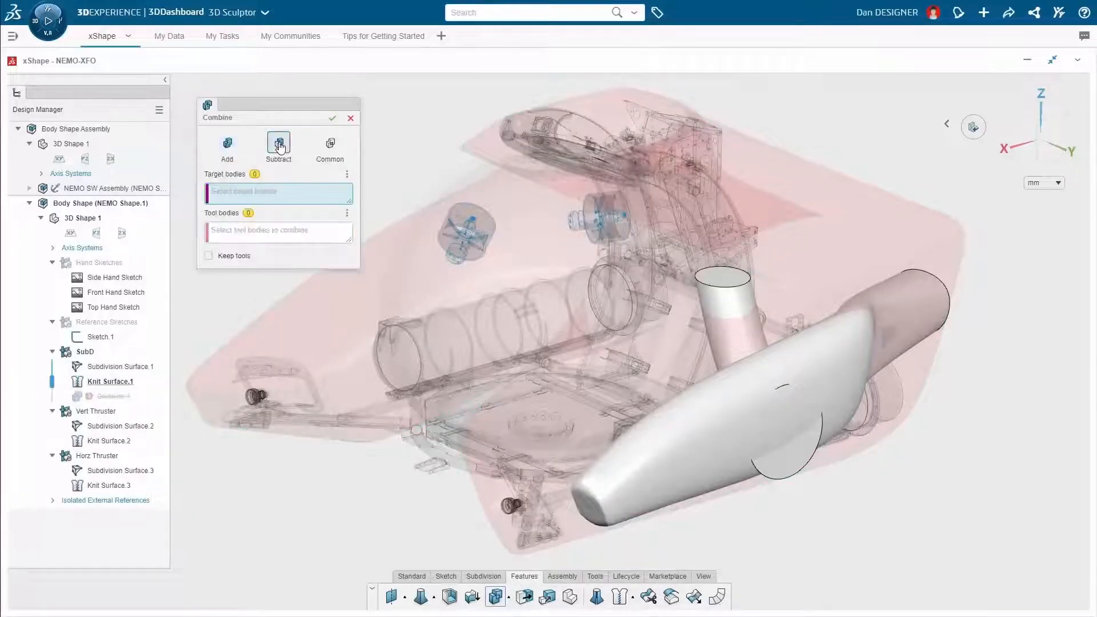
click(368, 247)
click(725, 320)
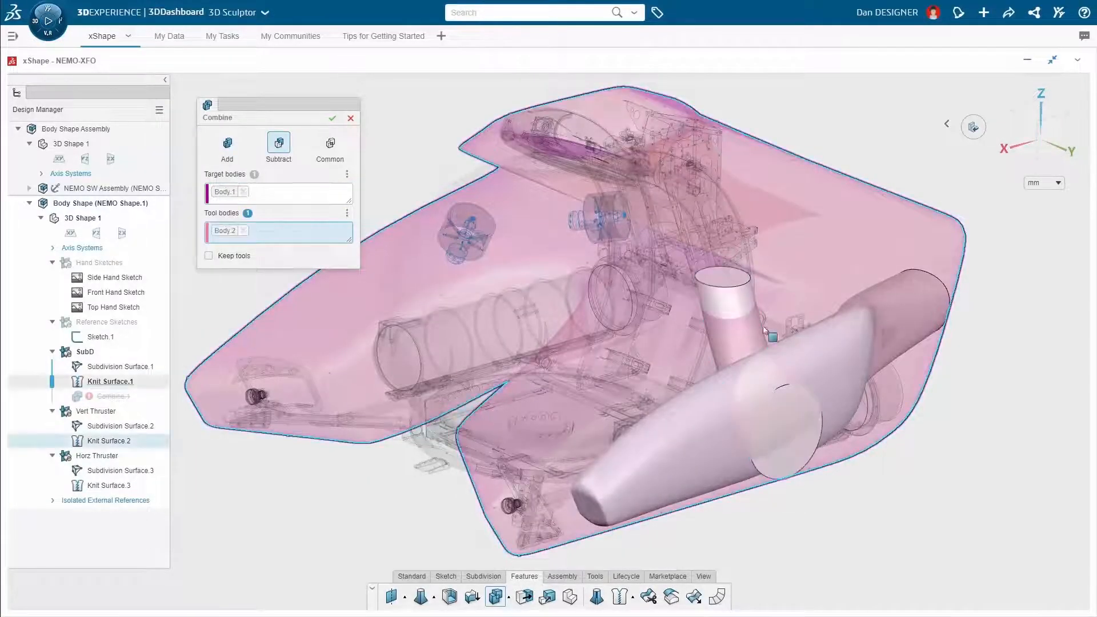
click(817, 359)
click(332, 118)
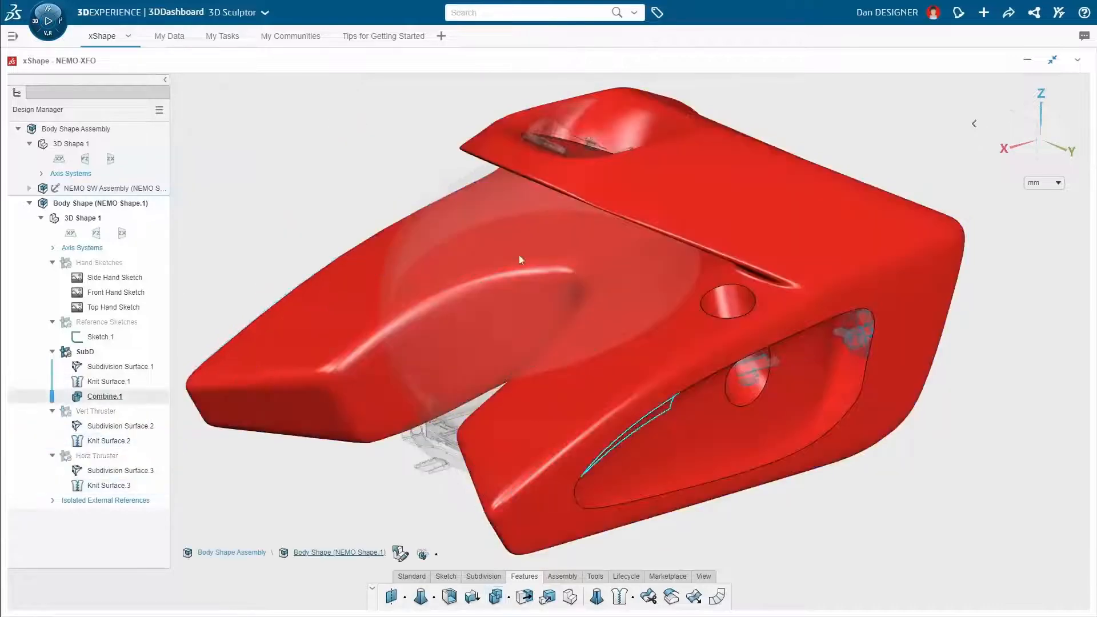
Make the SubD body see-through and show the Vert Thruster and Horz Thruster sets
mouse_move(810, 469)
middle_down()
mouse_move(830, 440)
mouse_move(856, 436)
mouse_move(543, 436)
mouse_move(725, 426)
mouse_move(800, 440)
mouse_move(811, 456)
middle_up()
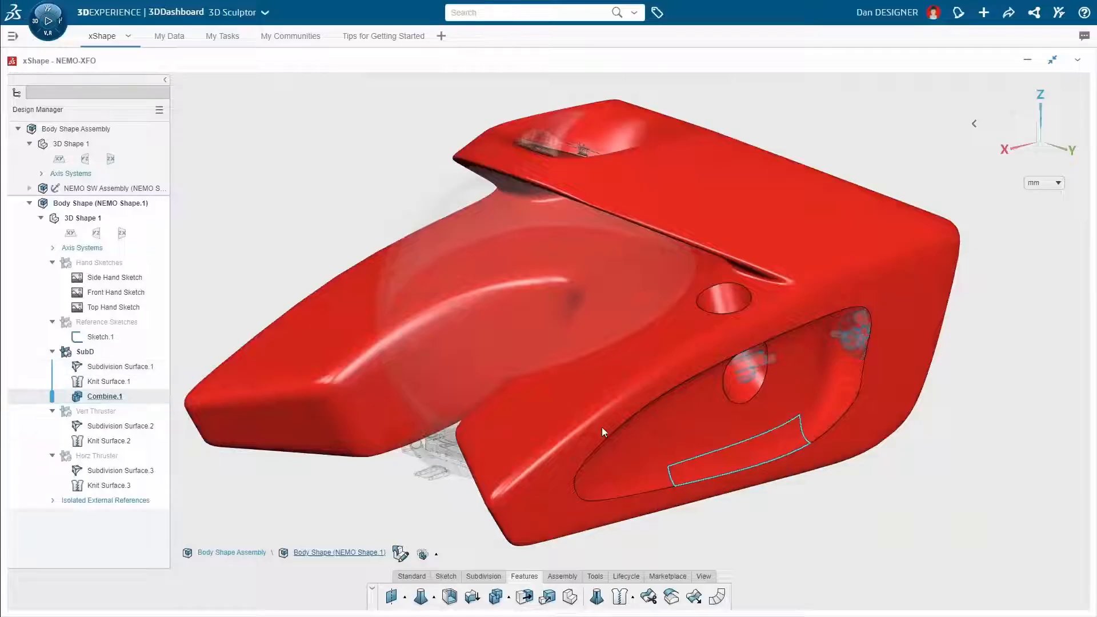
click(86, 352)
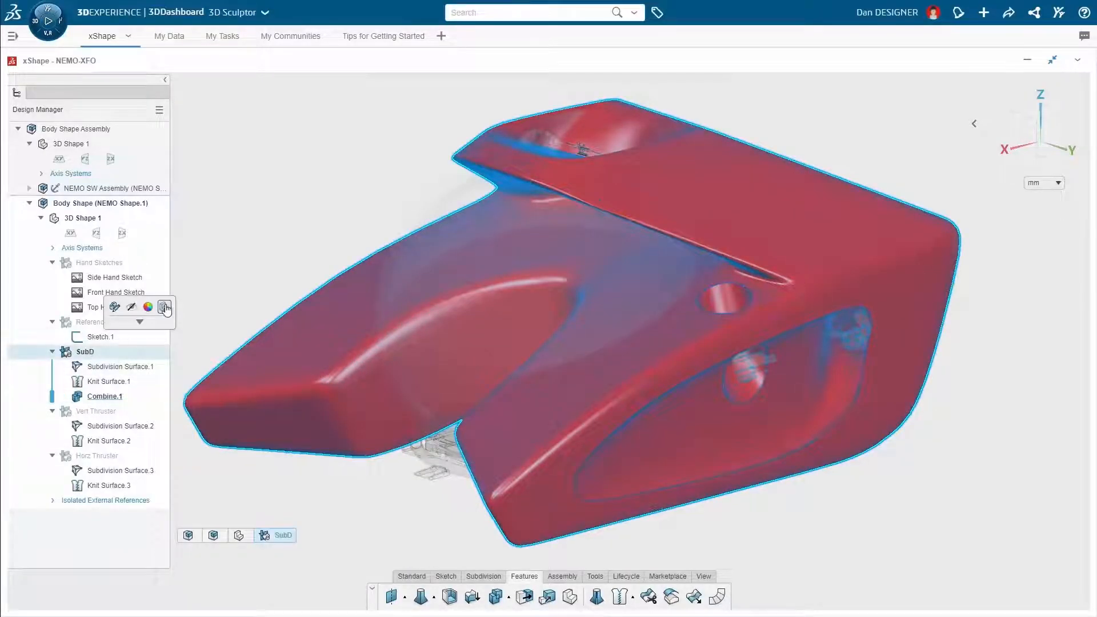
click(164, 308)
click(109, 413)
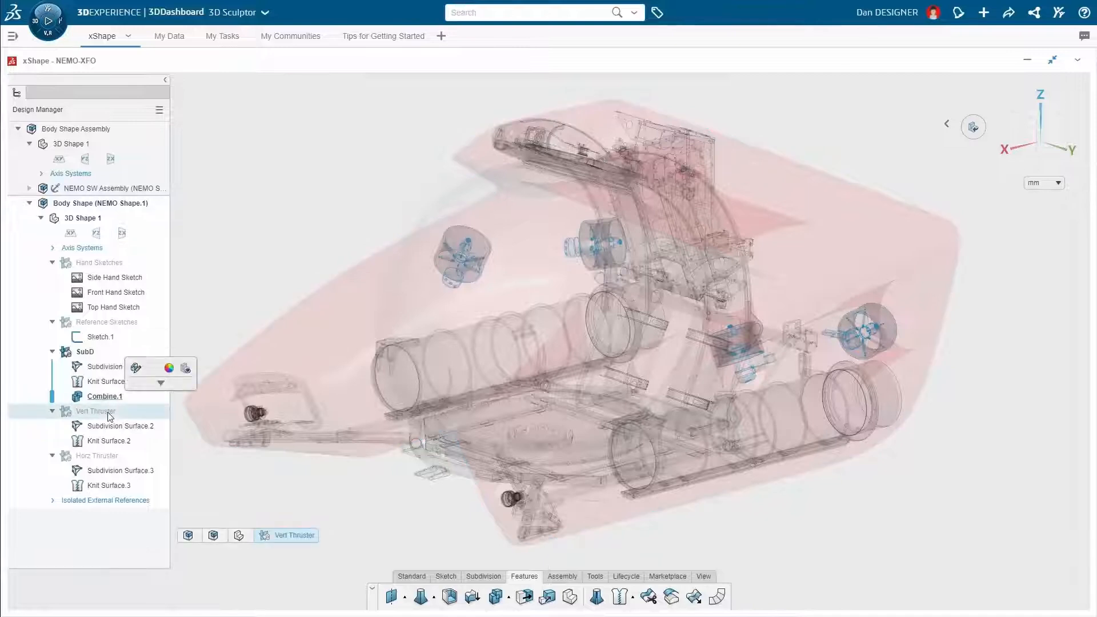
click(152, 368)
click(120, 454)
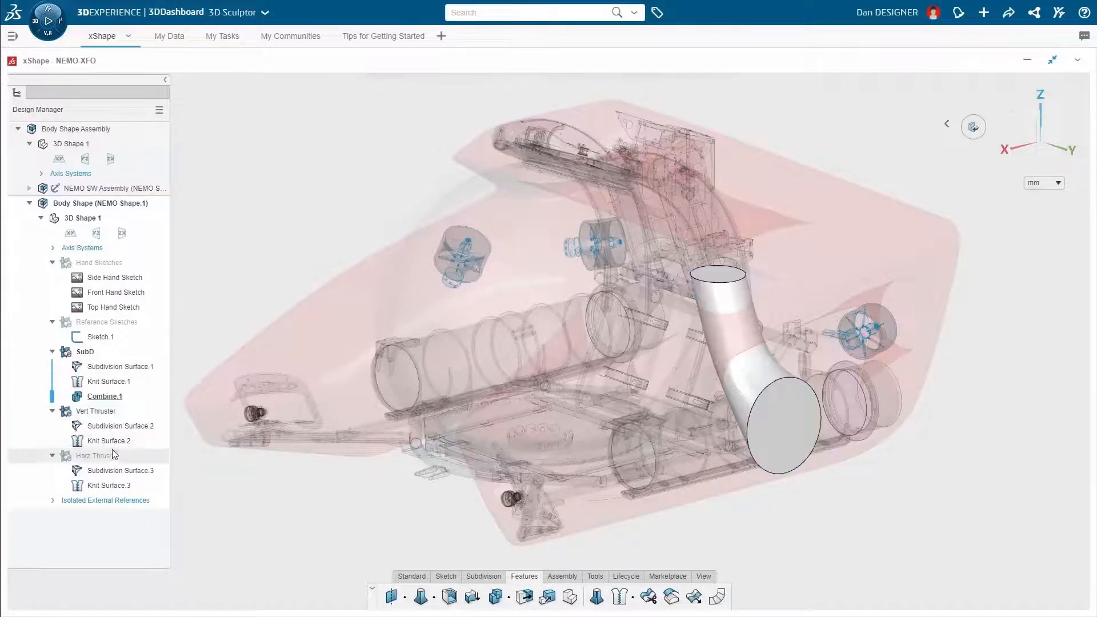
click(156, 411)
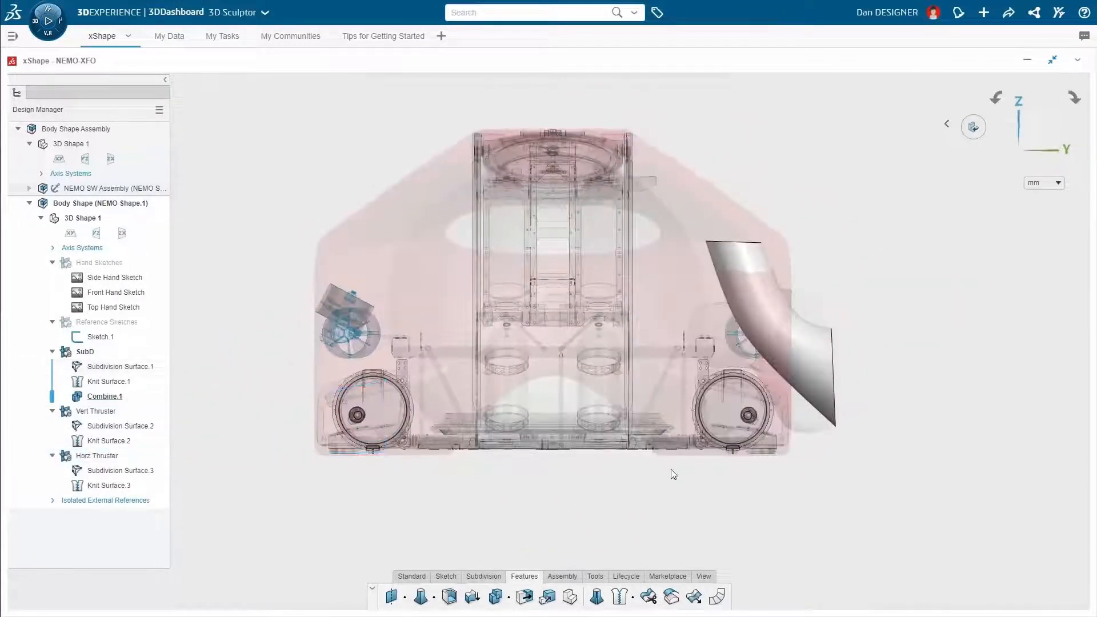
Extend the vertical thruster duct by moving its curved lower section down and outward, check it against the horizontal thruster body, and finish editing
scroll(877, 405, up, 5)
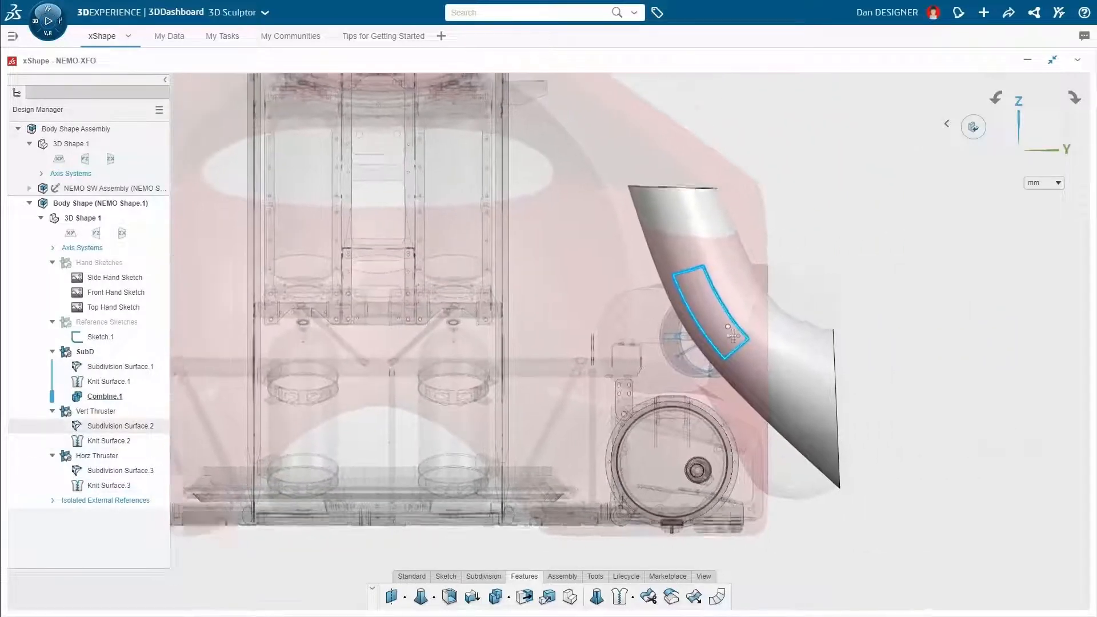
double_click(693, 343)
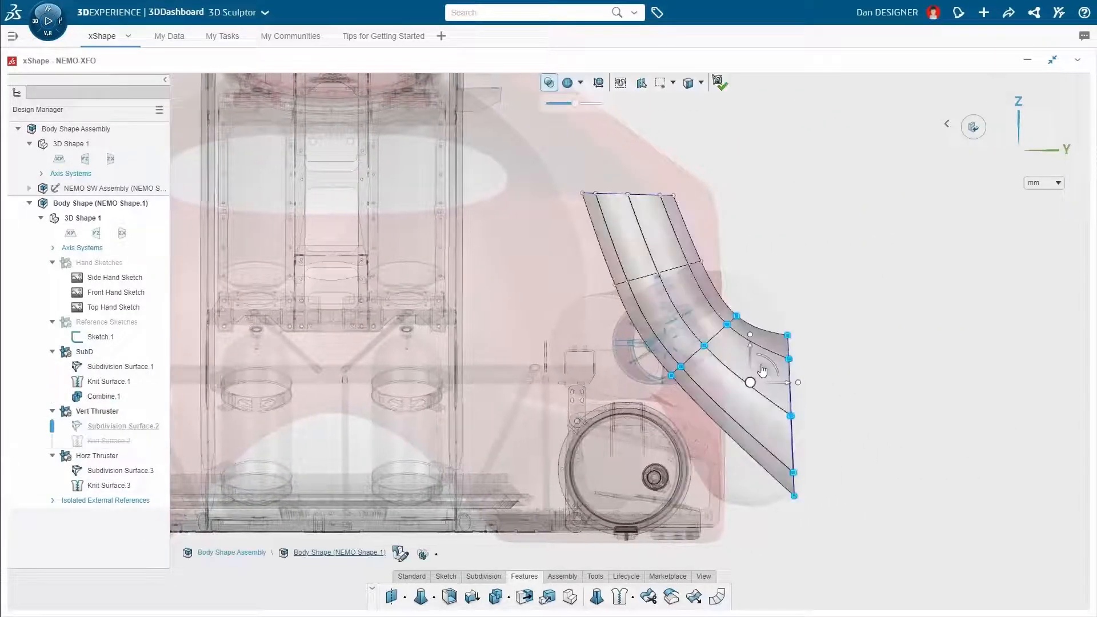
drag(762, 369, 804, 482)
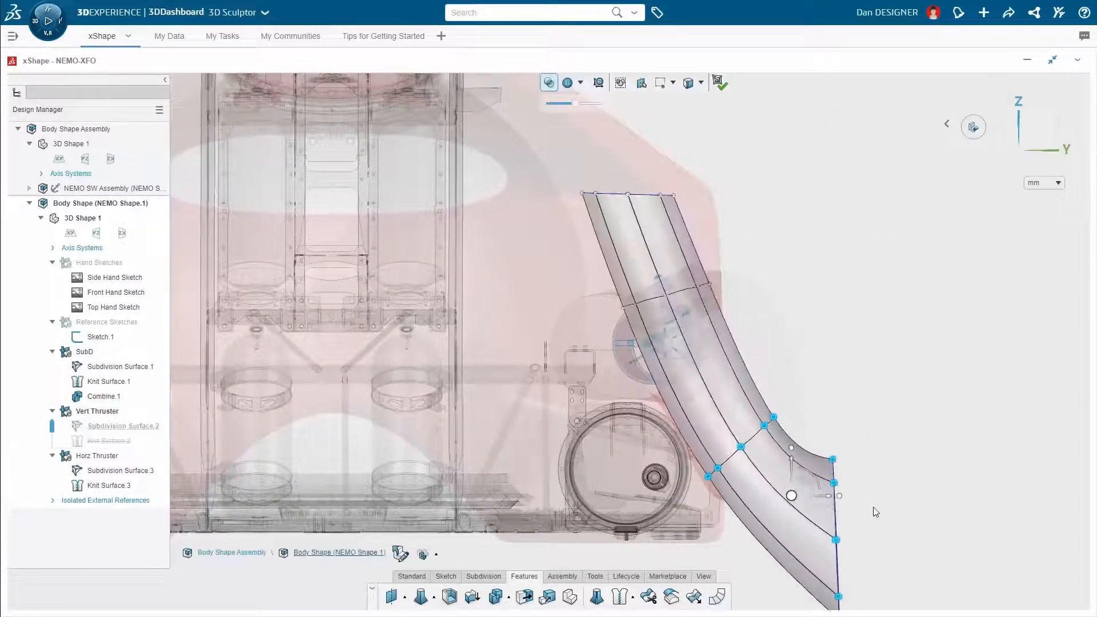
middle_drag(874, 512, 864, 438)
drag(850, 449, 863, 426)
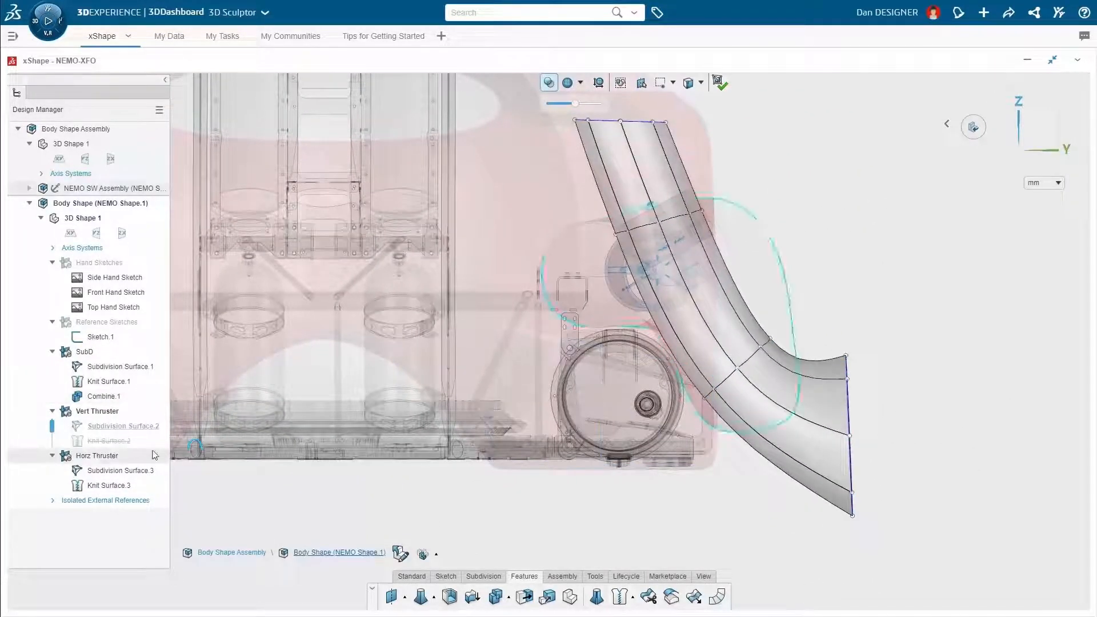
click(88, 458)
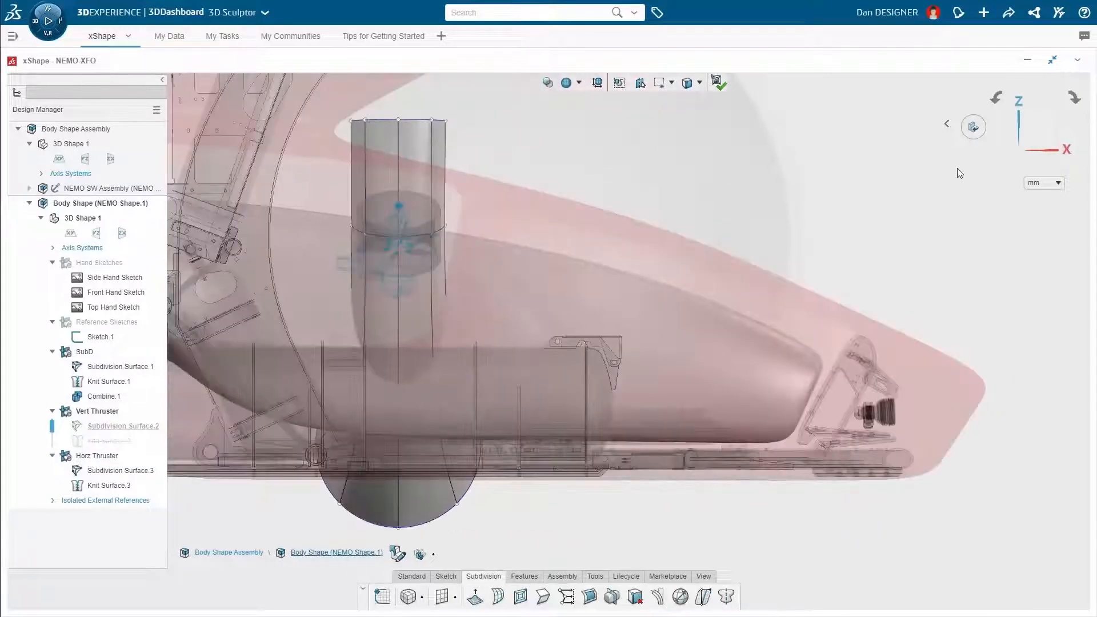
key(shift+Left)
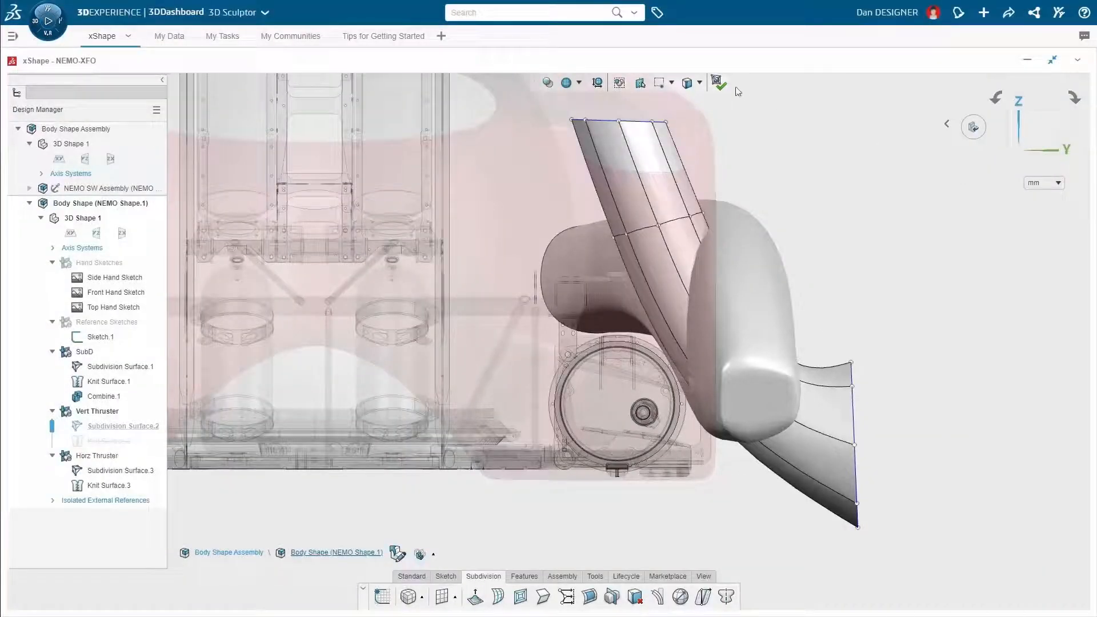
click(717, 84)
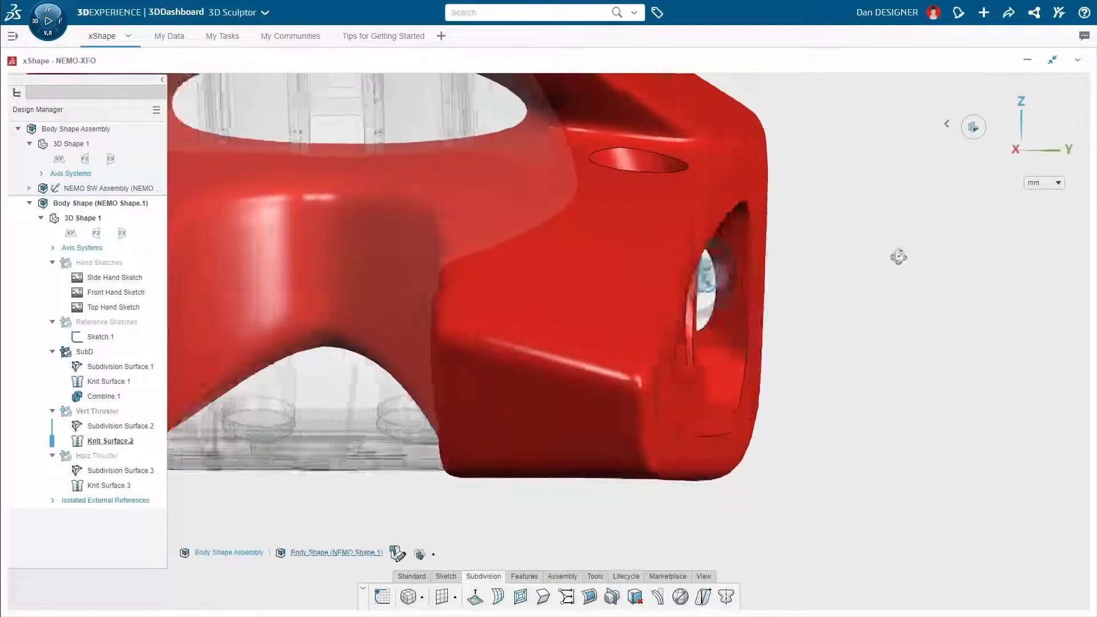
middle_drag(898, 255, 641, 423)
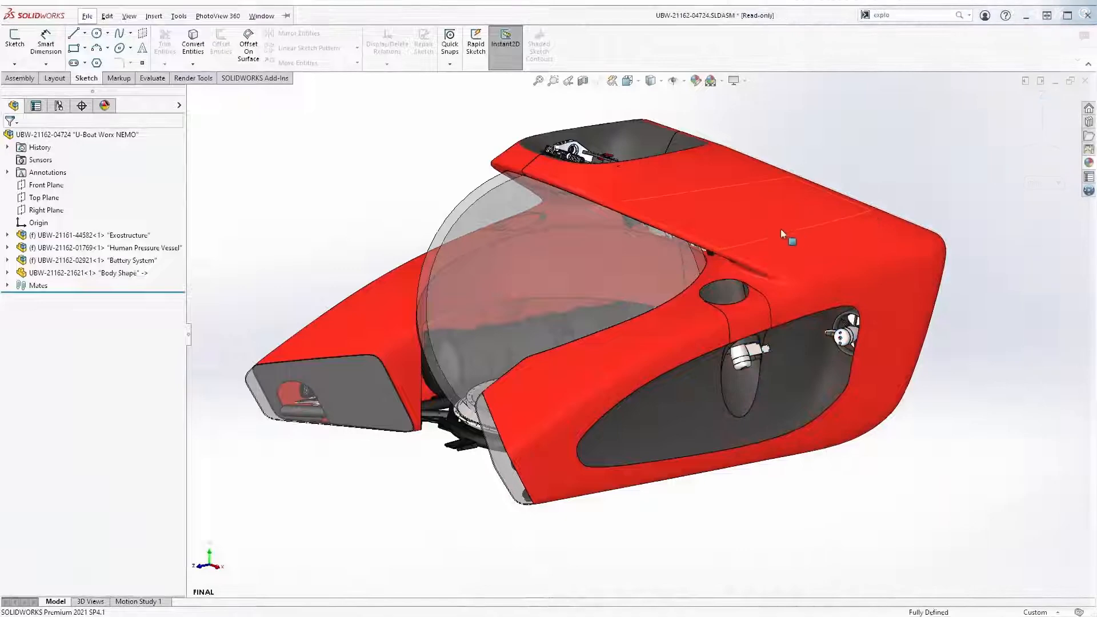
In SOLIDWORKS, open the Body Shape part from the NEMO assembly and show its exploded view with the feature tree hidden
click(767, 231)
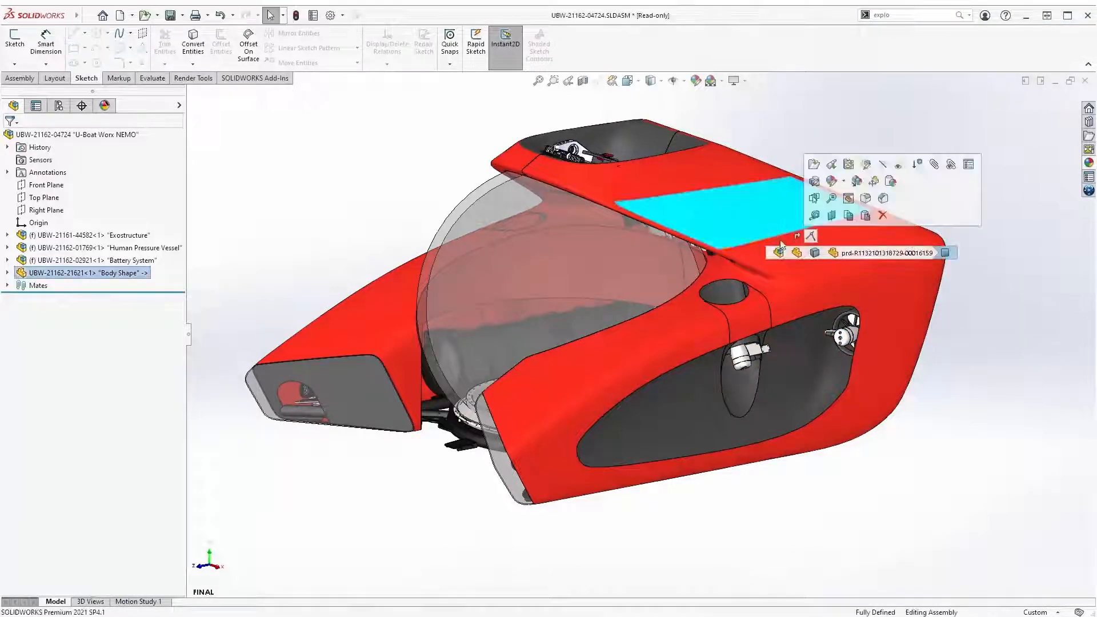
click(817, 181)
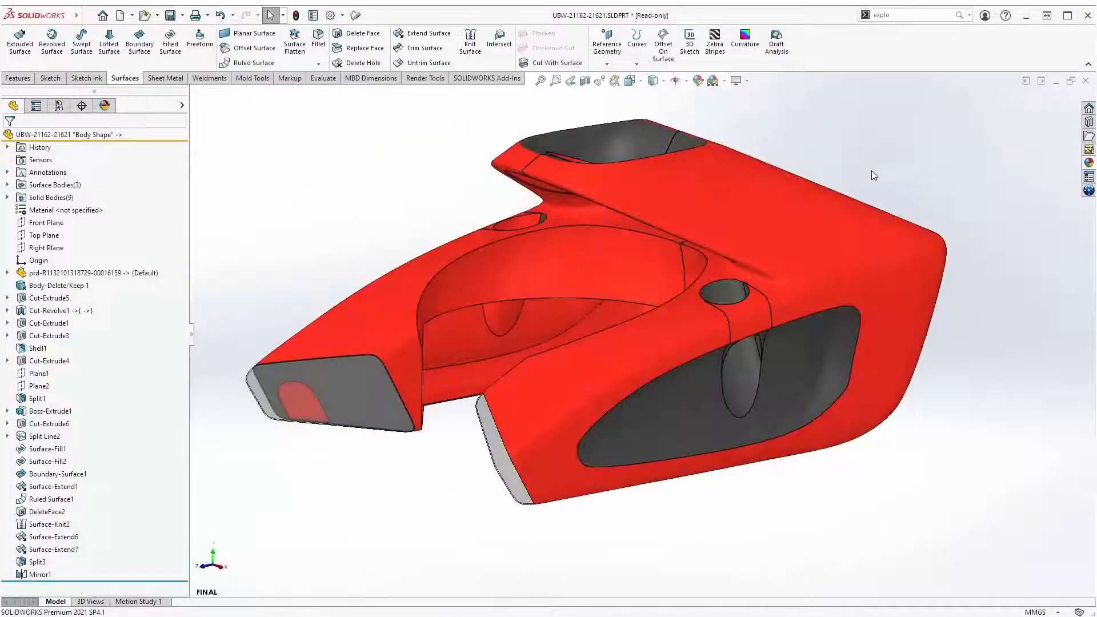
click(57, 107)
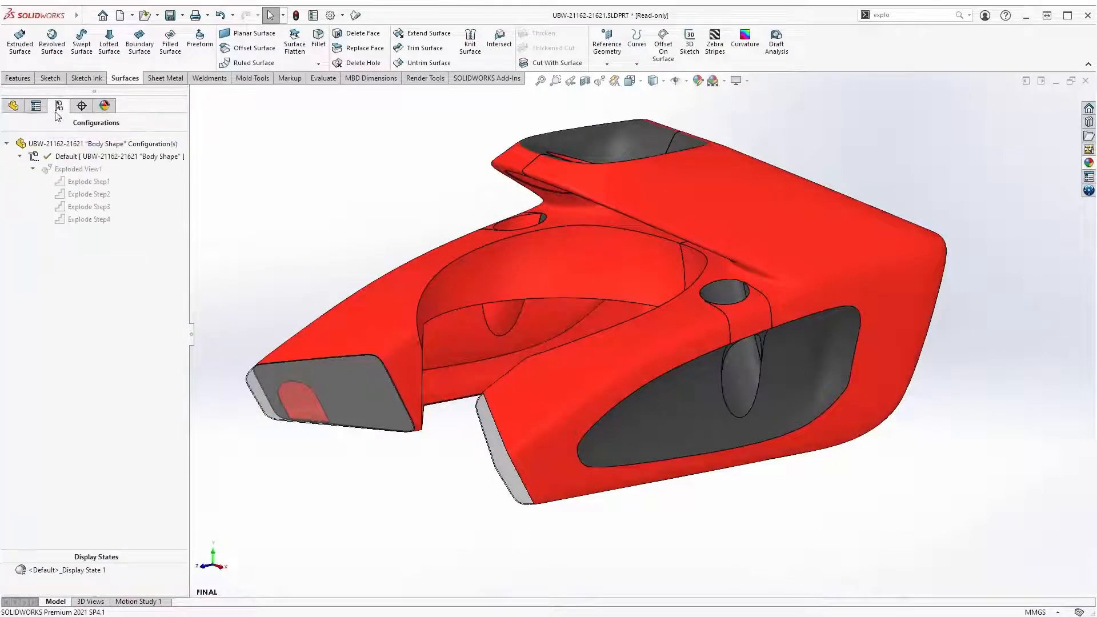
double_click(85, 166)
click(191, 334)
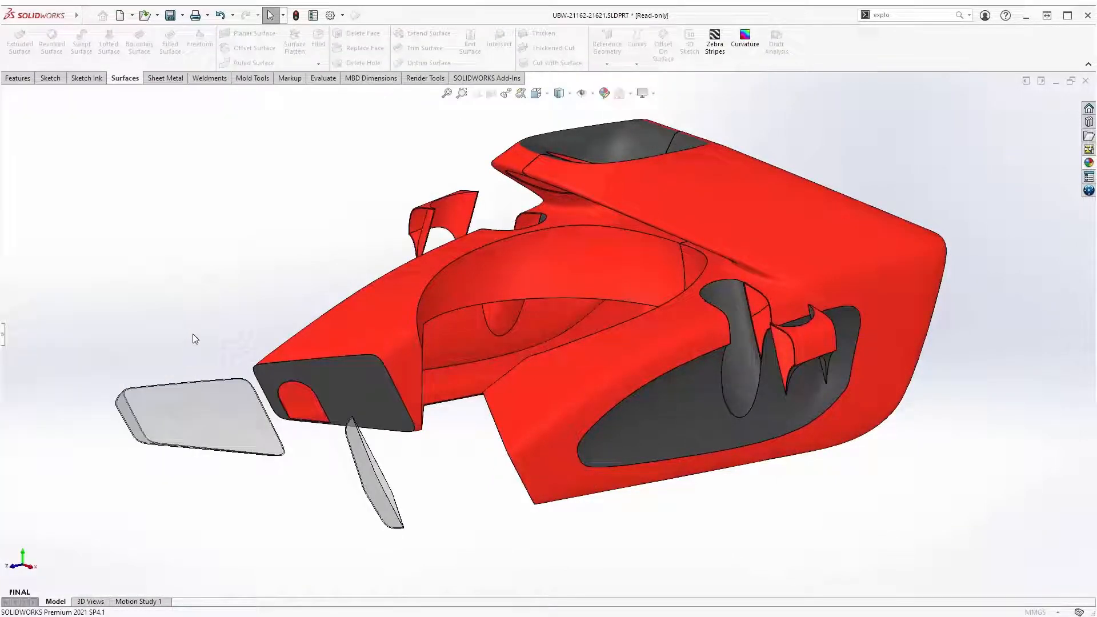
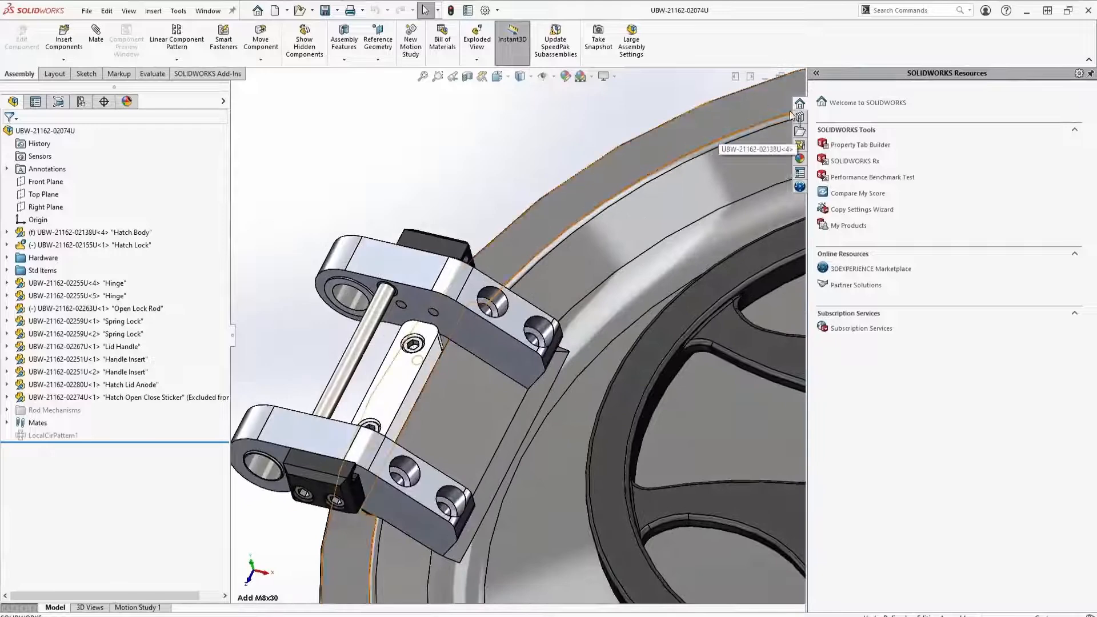
Insert M8x30 socket head cap screws from the ANSI Metric Toolbox library into the four holes of the hatch hinges
click(801, 119)
click(957, 324)
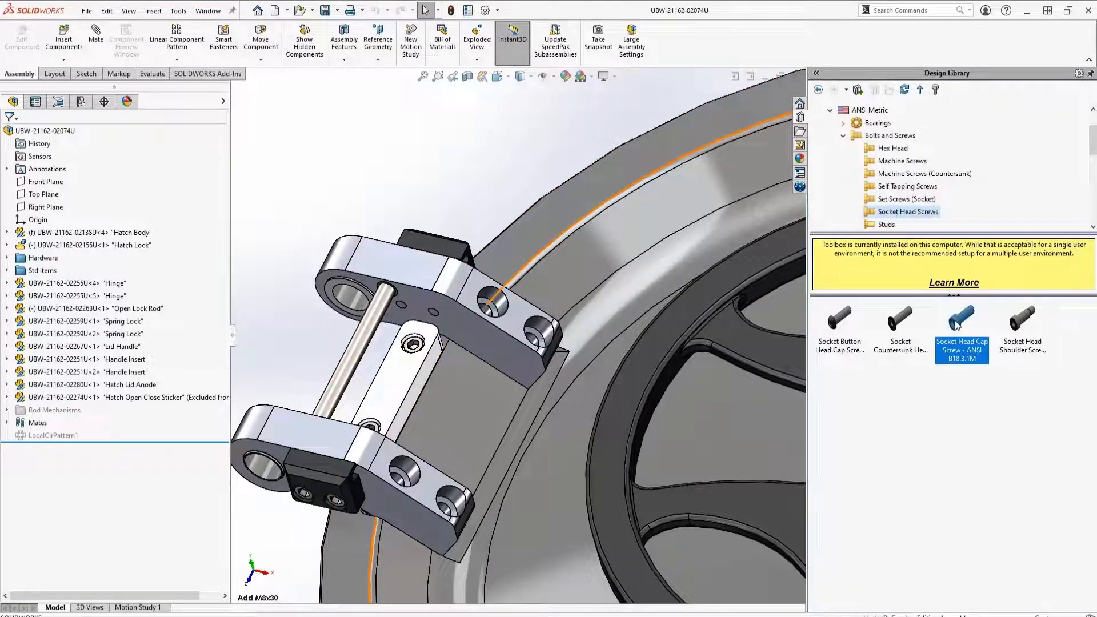
drag(797, 287, 493, 309)
click(187, 218)
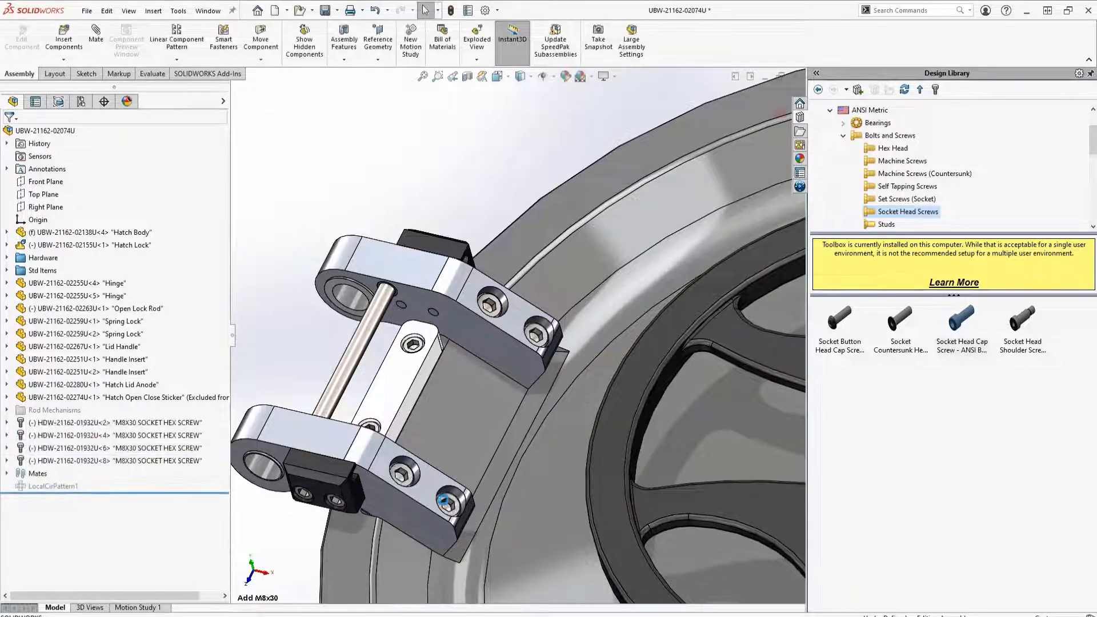
key(f)
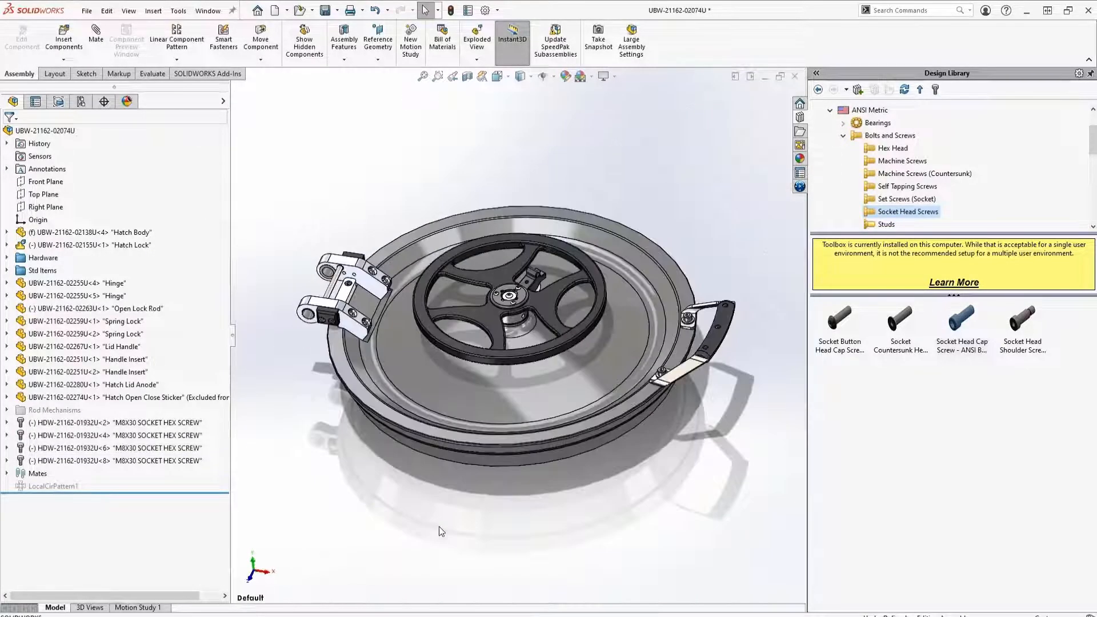
Open the hatch lid assembly's drawing and log in to 3DEXPERIENCE
right_click(66, 137)
click(73, 84)
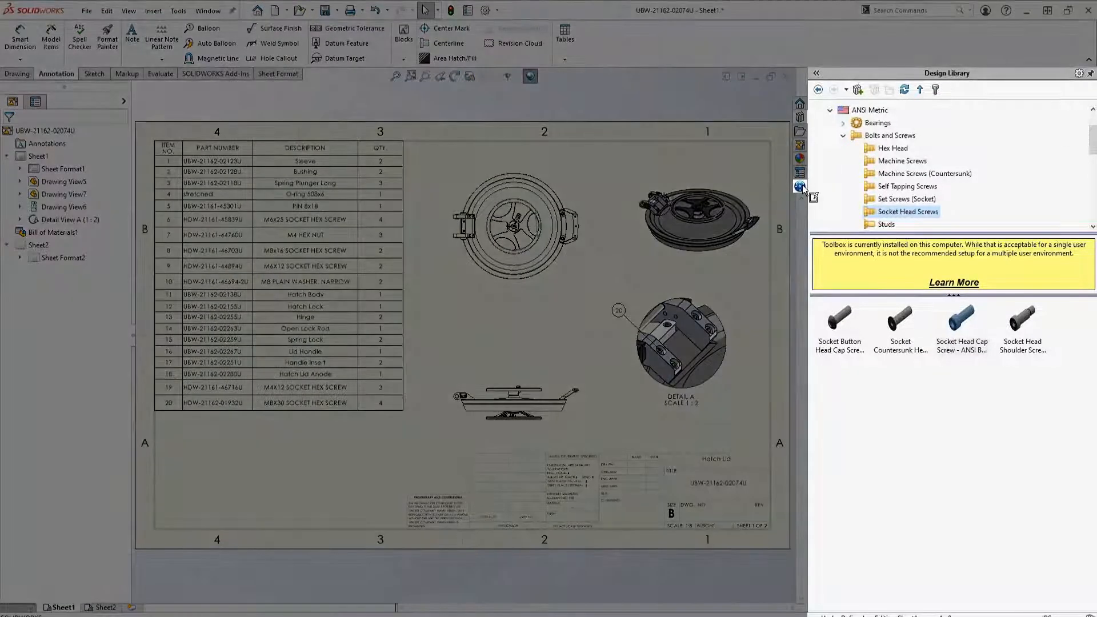
click(800, 186)
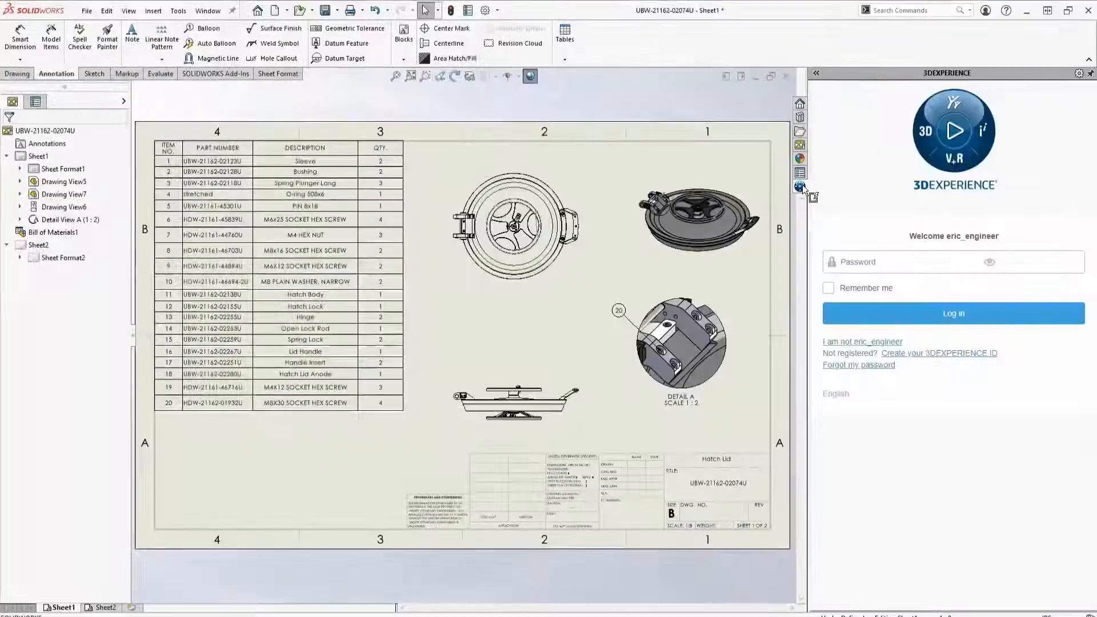
click(848, 313)
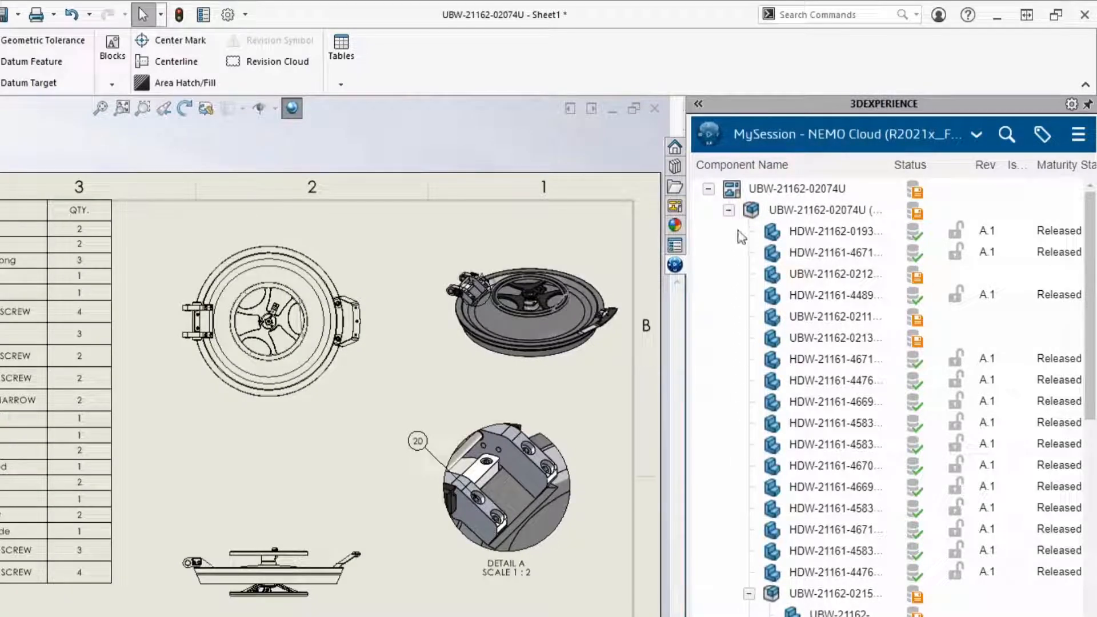
right_click(732, 196)
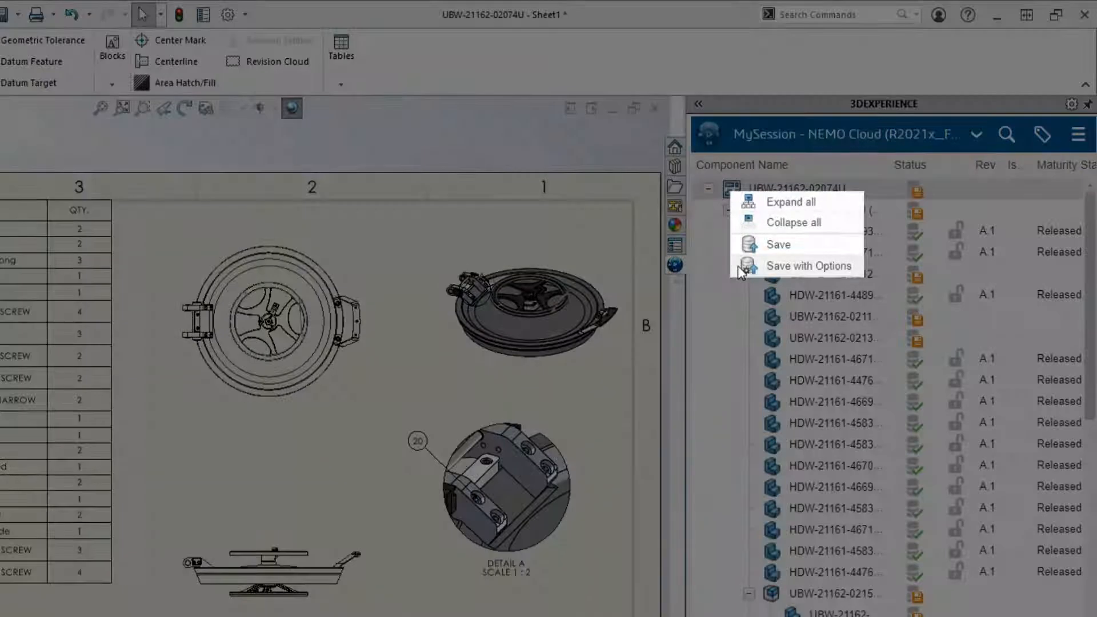
click(740, 267)
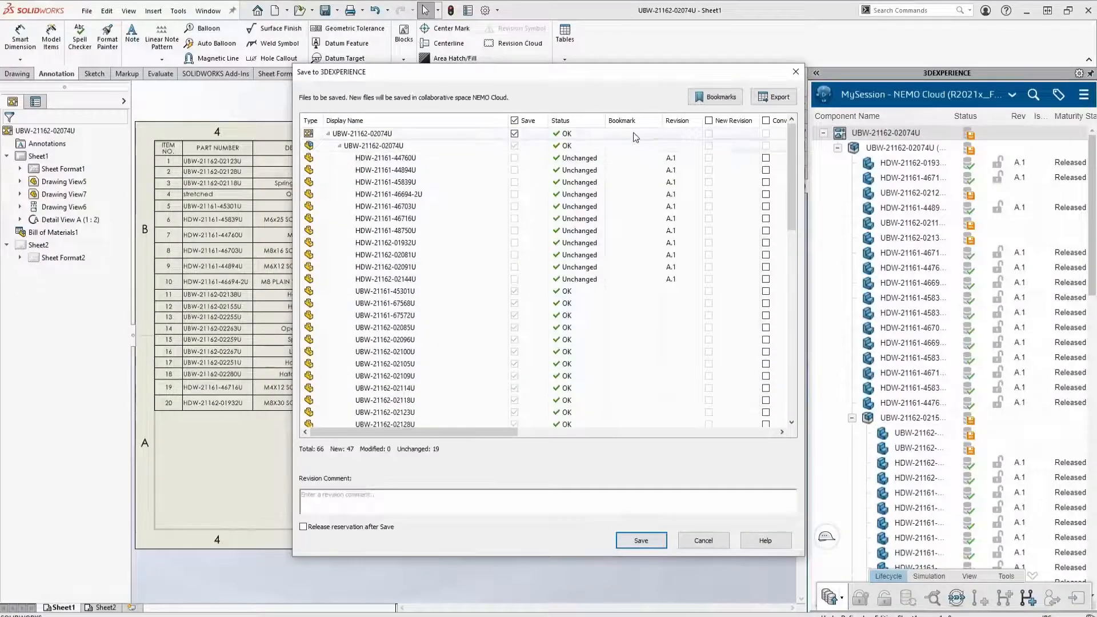
scroll(764, 288, down, 9)
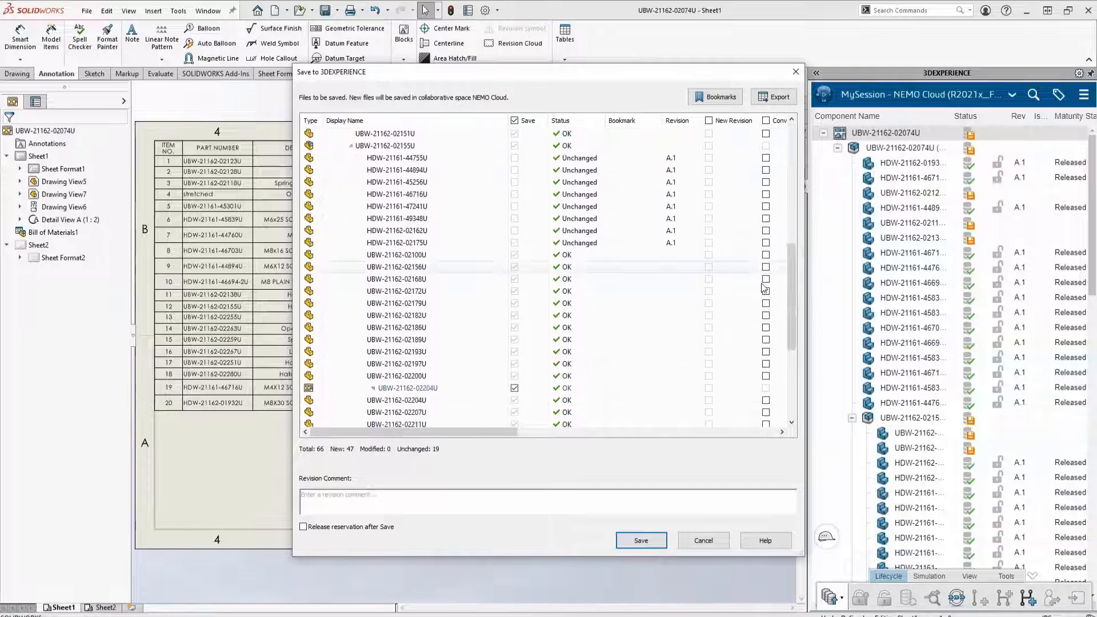
click(620, 390)
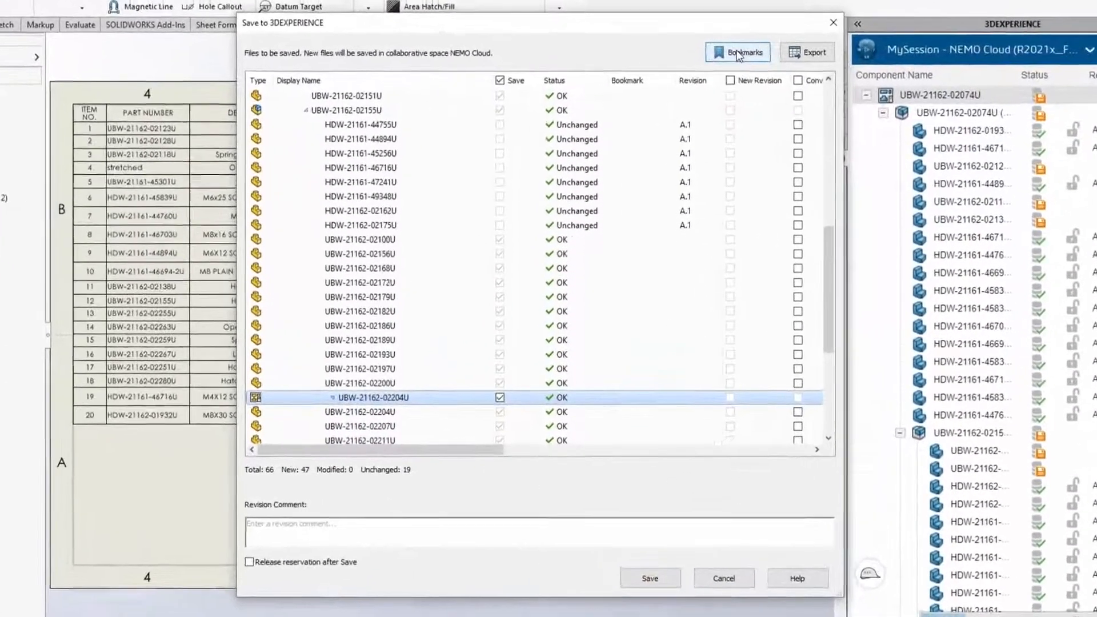
click(716, 97)
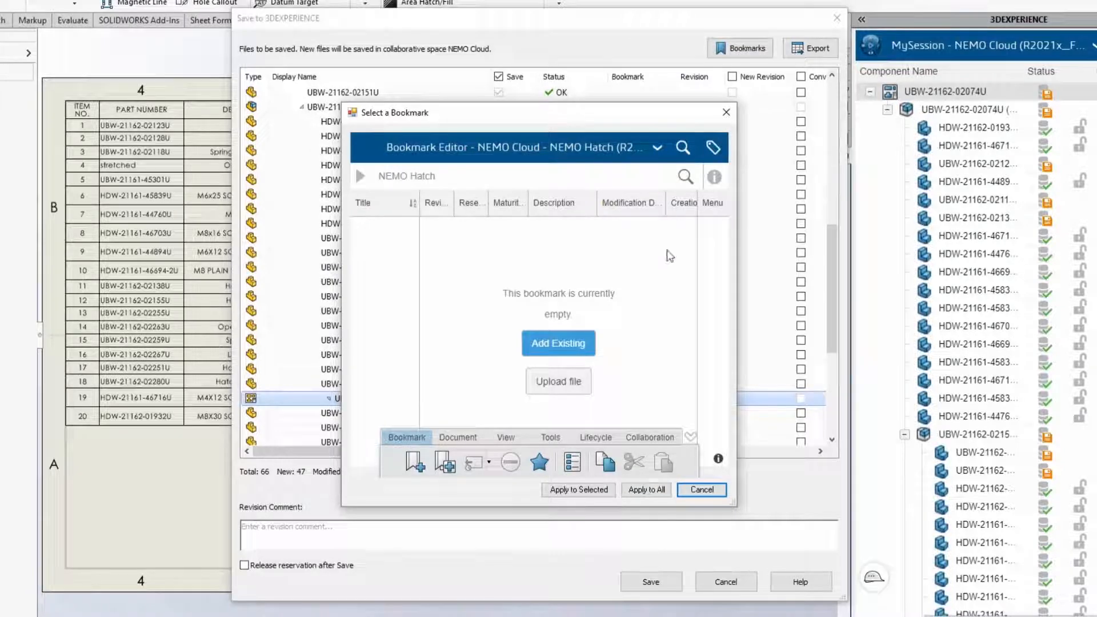
click(594, 489)
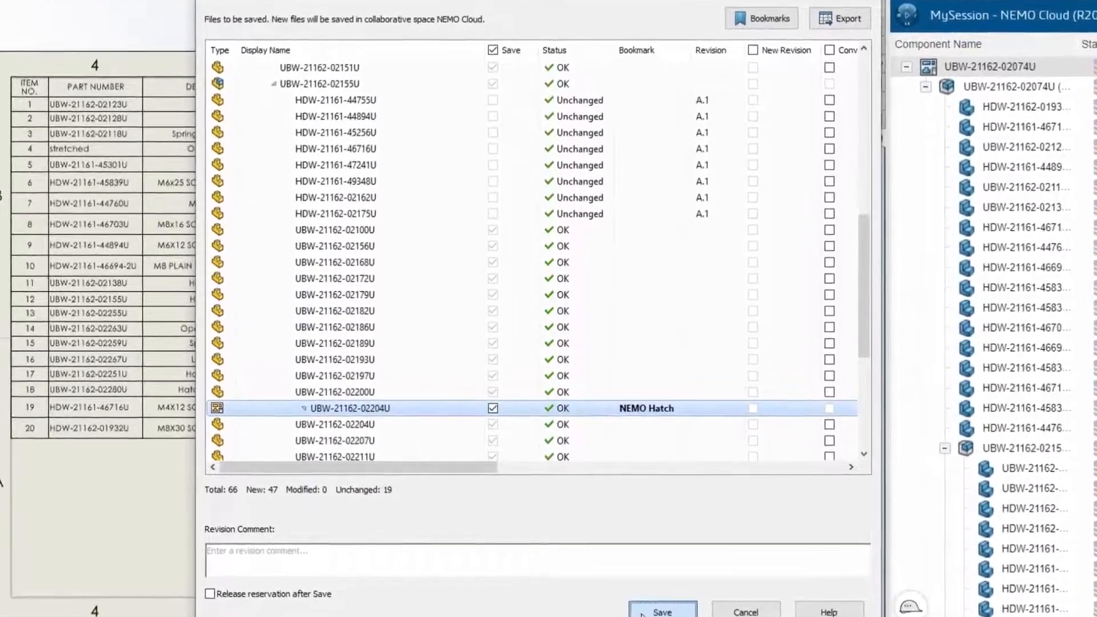
click(662, 612)
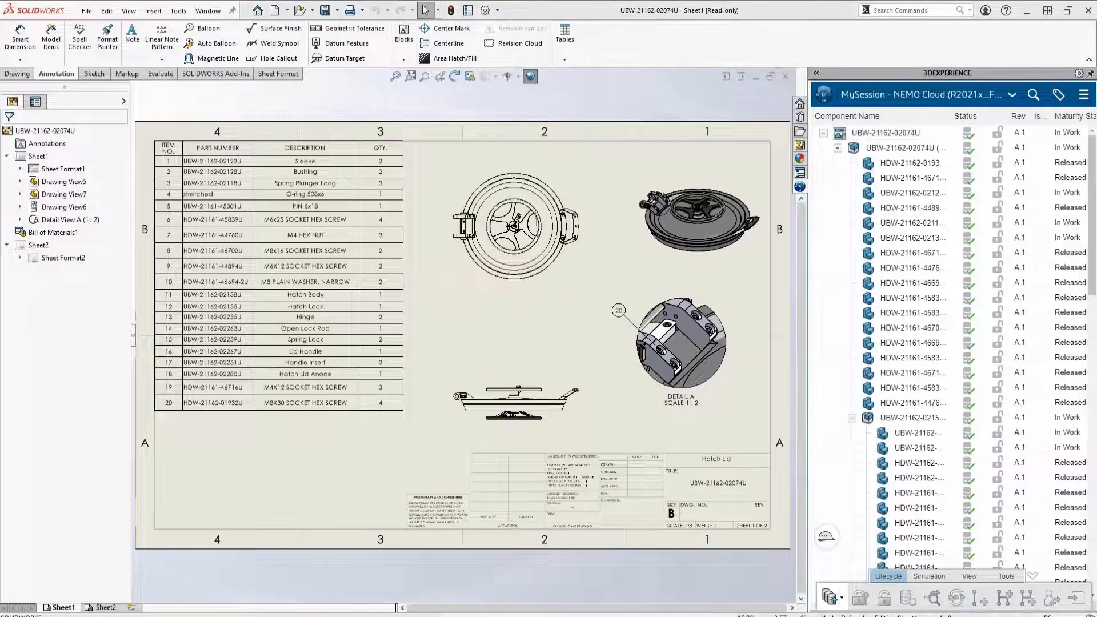
right_click(857, 149)
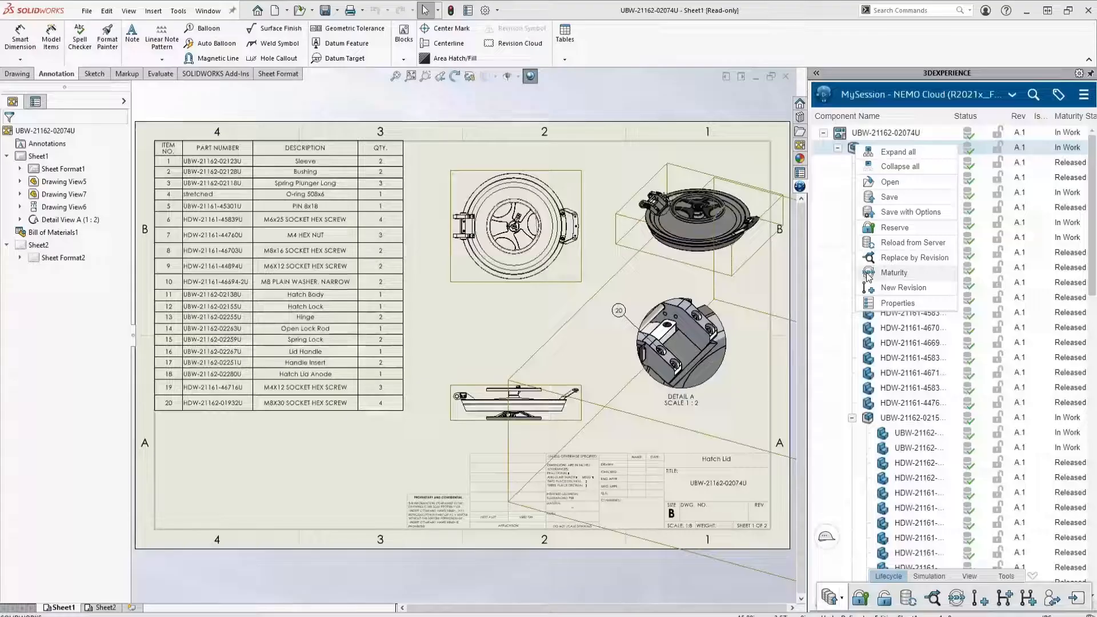
click(868, 274)
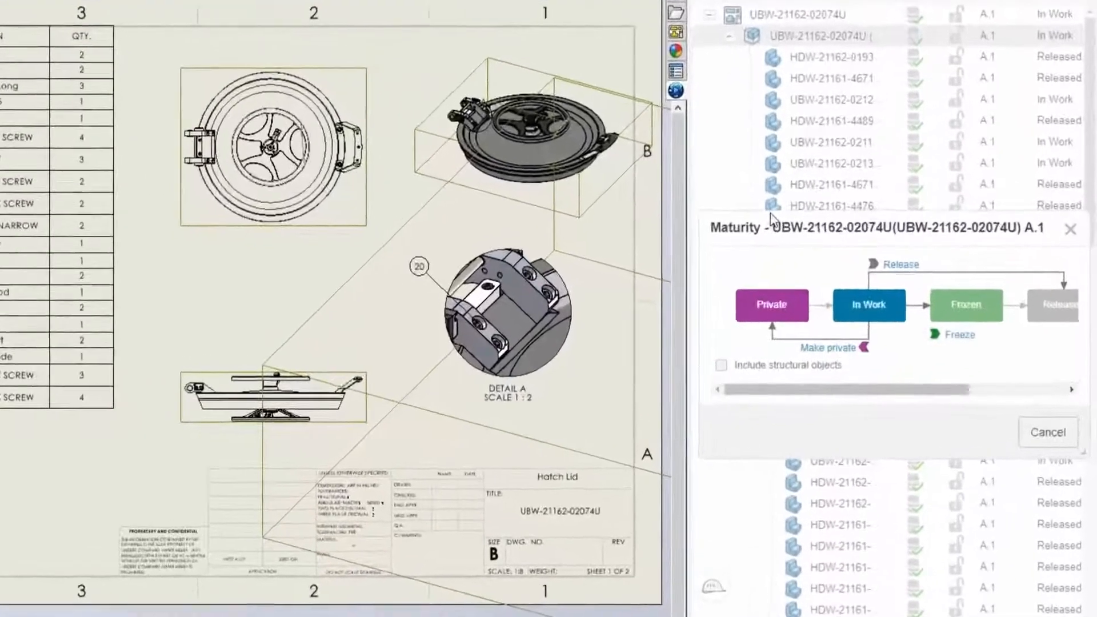
click(767, 371)
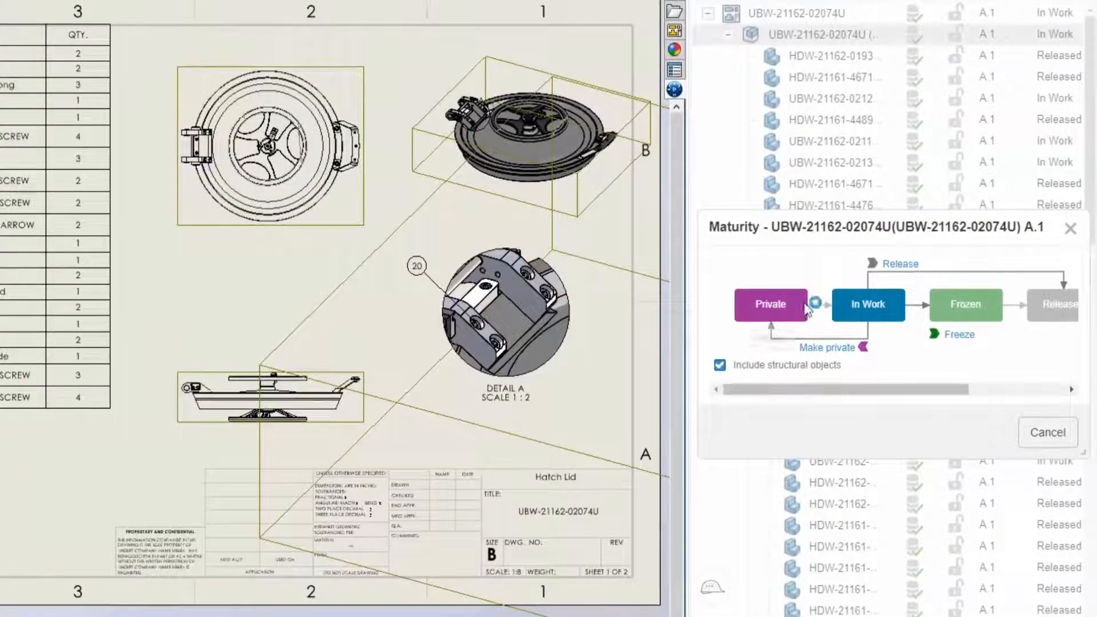
click(899, 266)
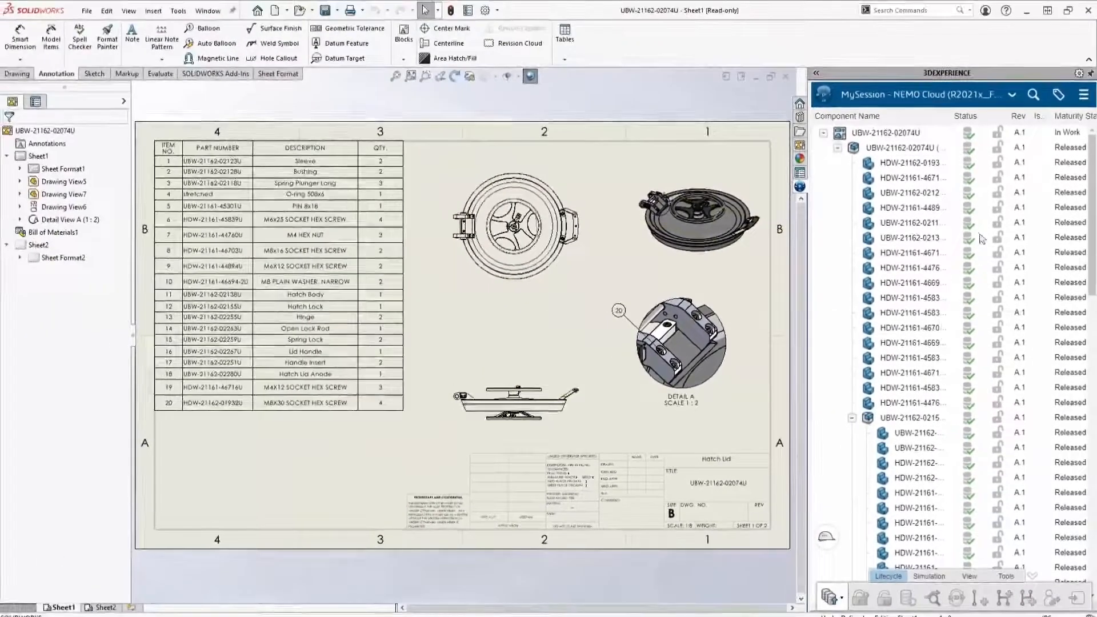
click(1011, 95)
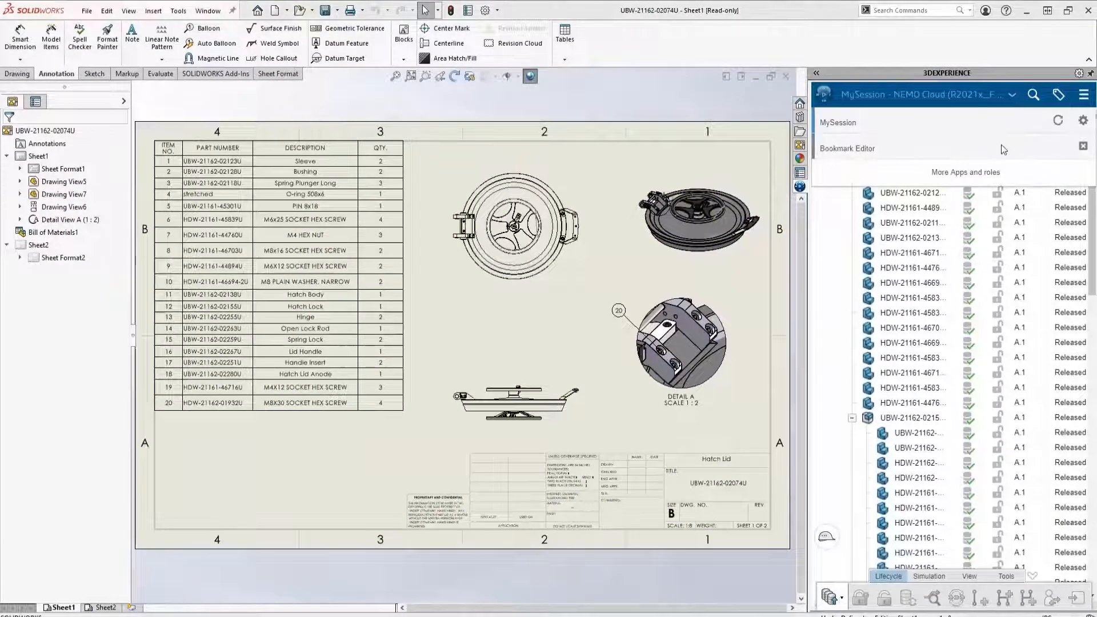
click(1000, 146)
click(999, 167)
ctrl+click(997, 190)
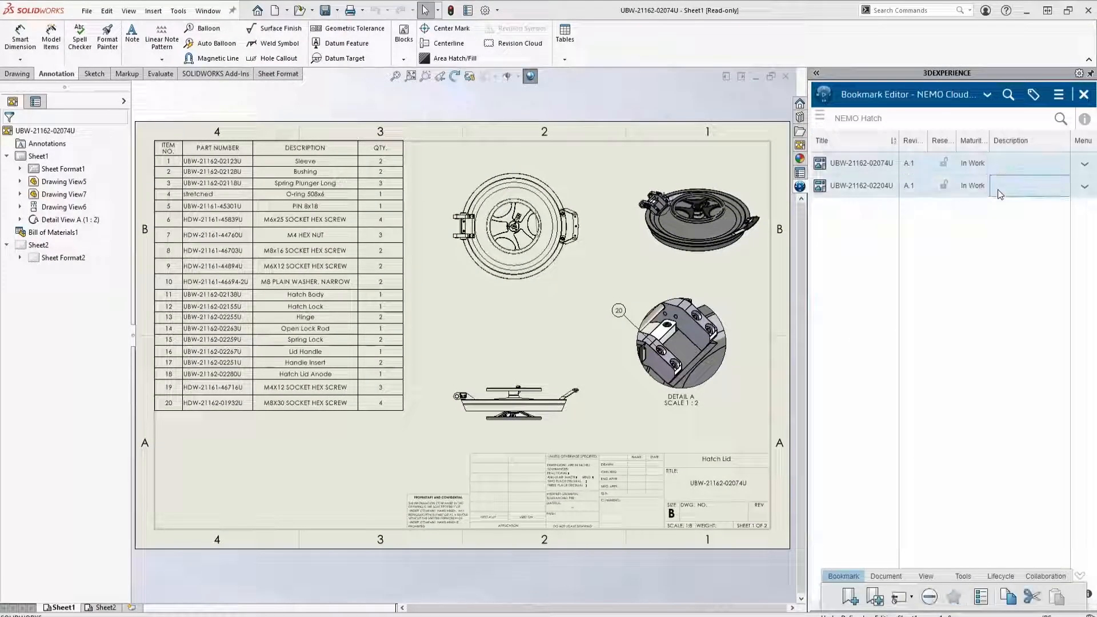
click(1000, 577)
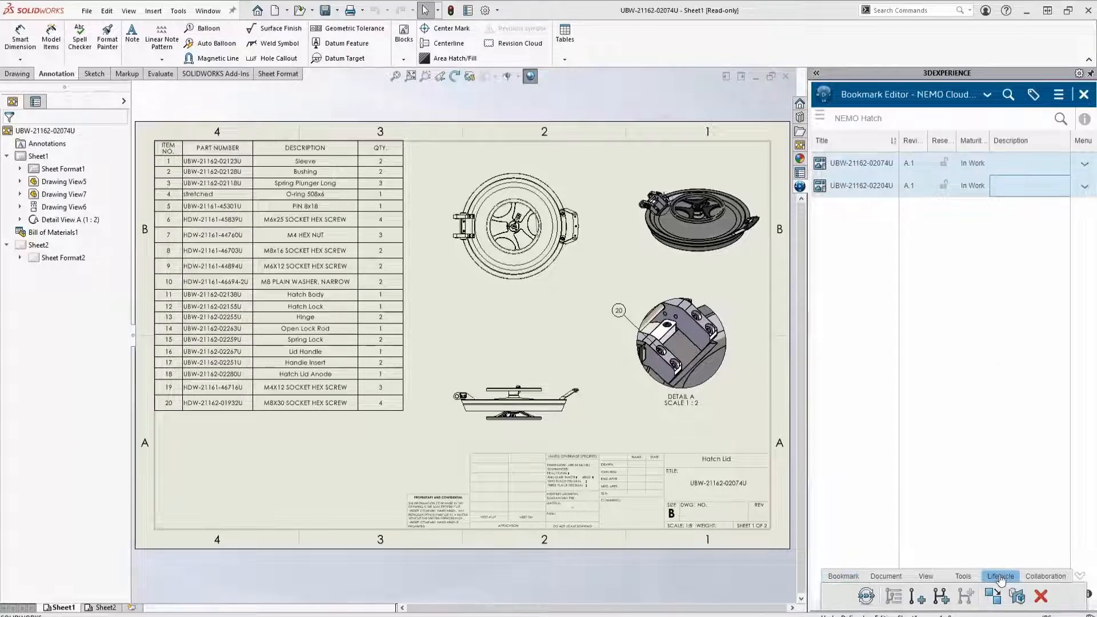
click(865, 597)
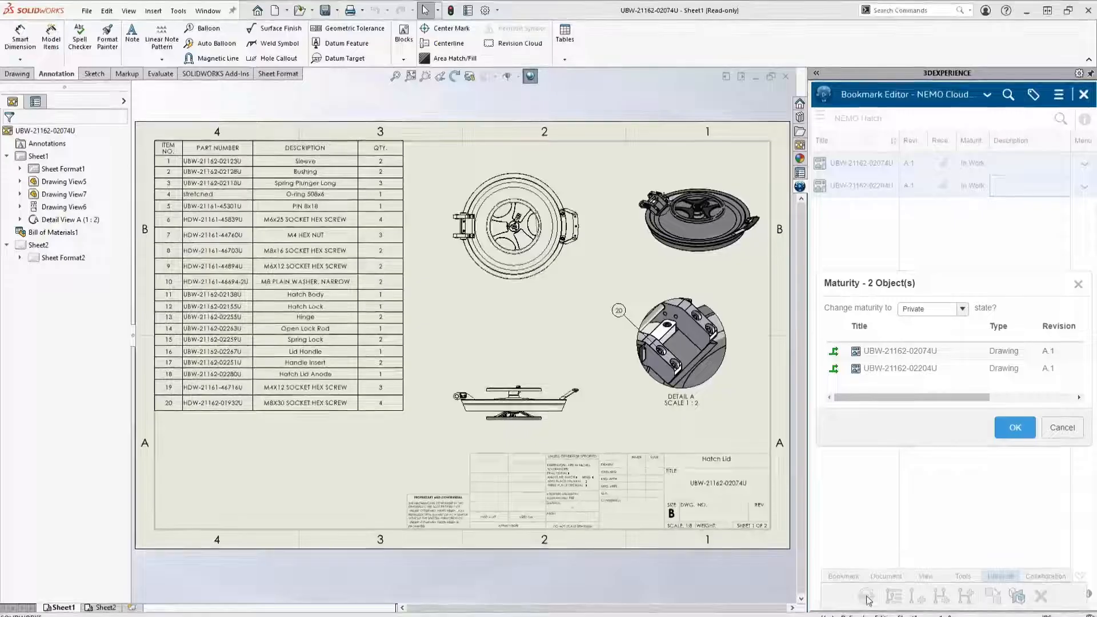
click(962, 309)
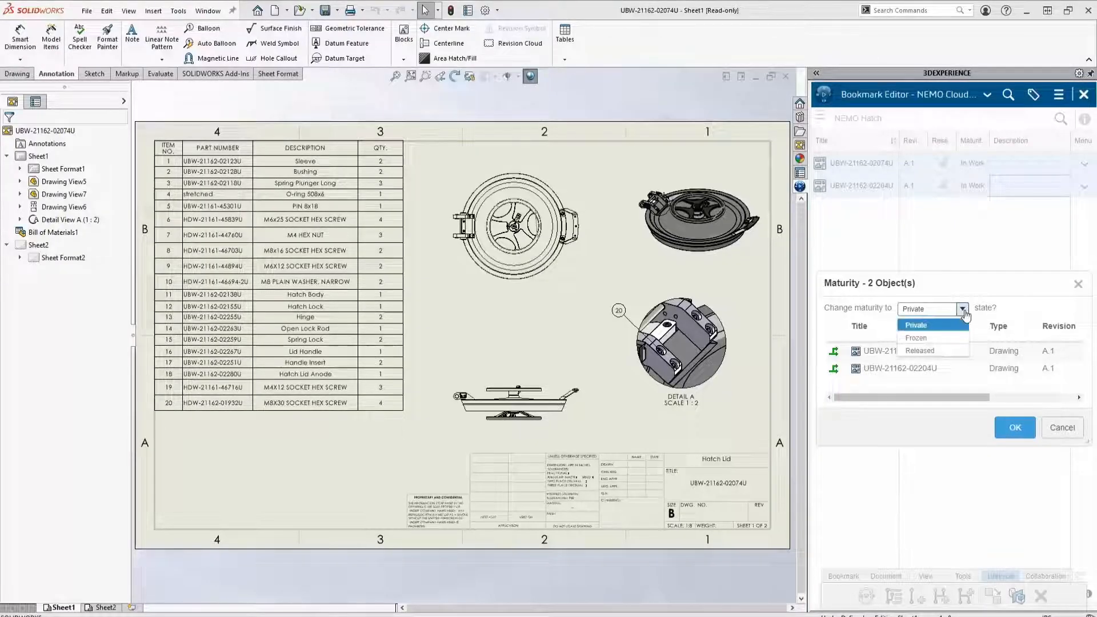
click(958, 351)
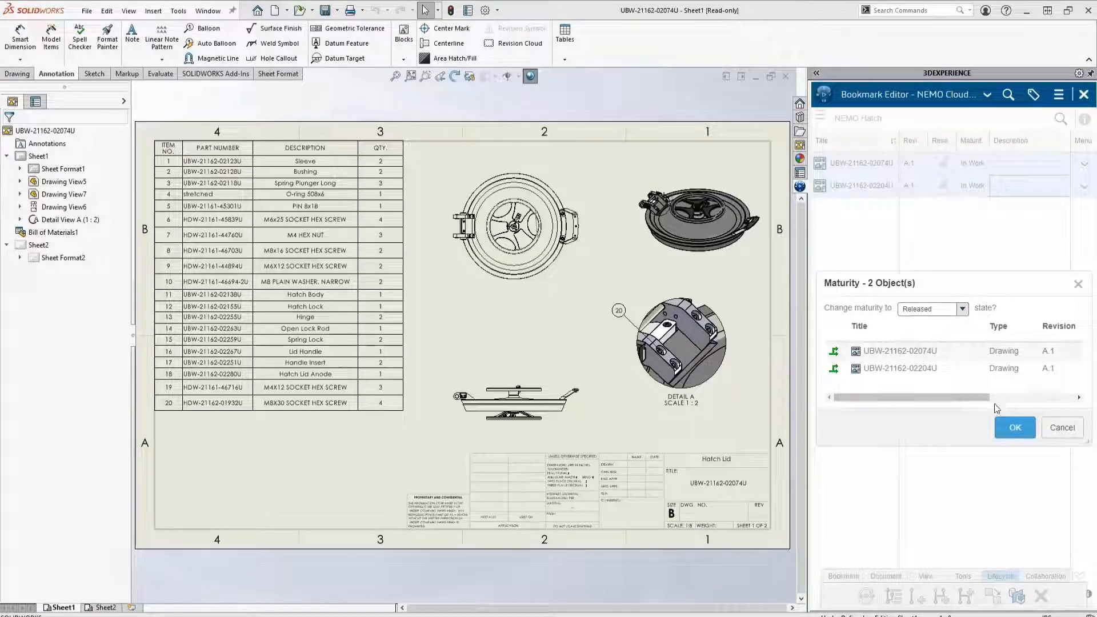
click(1007, 426)
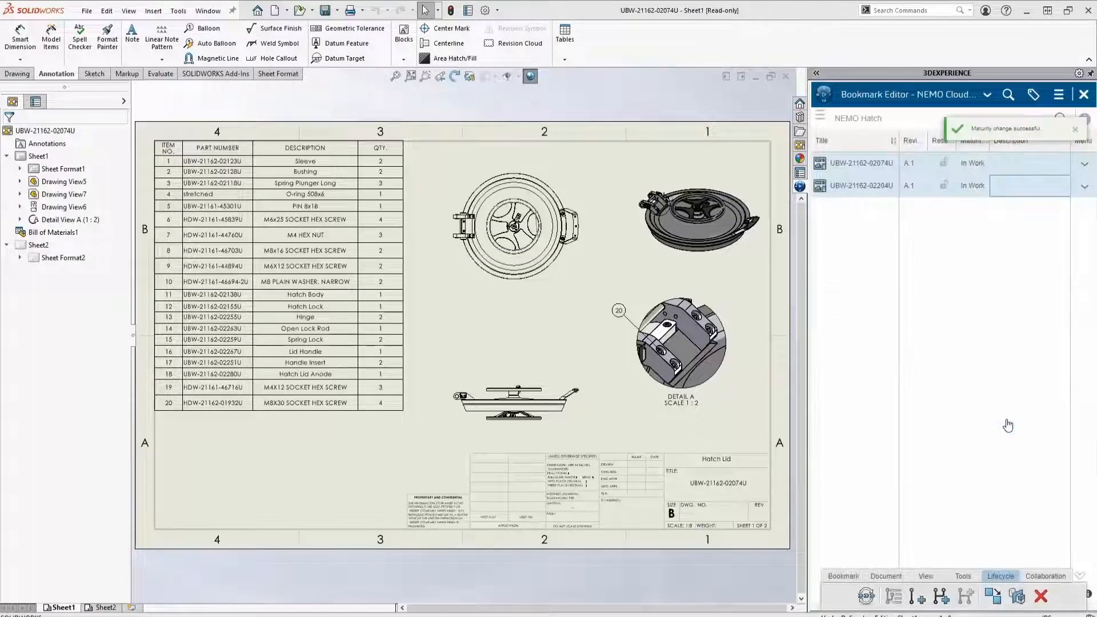
Upload NEMO Hatch Instructions.pdf and NEMO Hatch Operating Instructions.smg to the NEMO Hatch bookmark
click(886, 576)
click(917, 597)
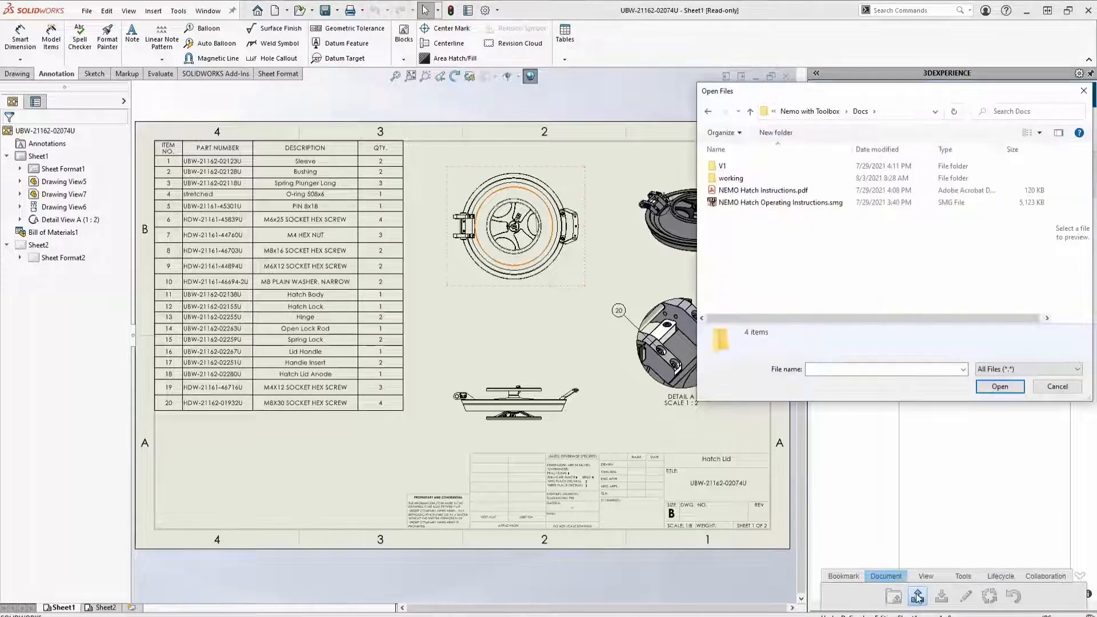
click(794, 190)
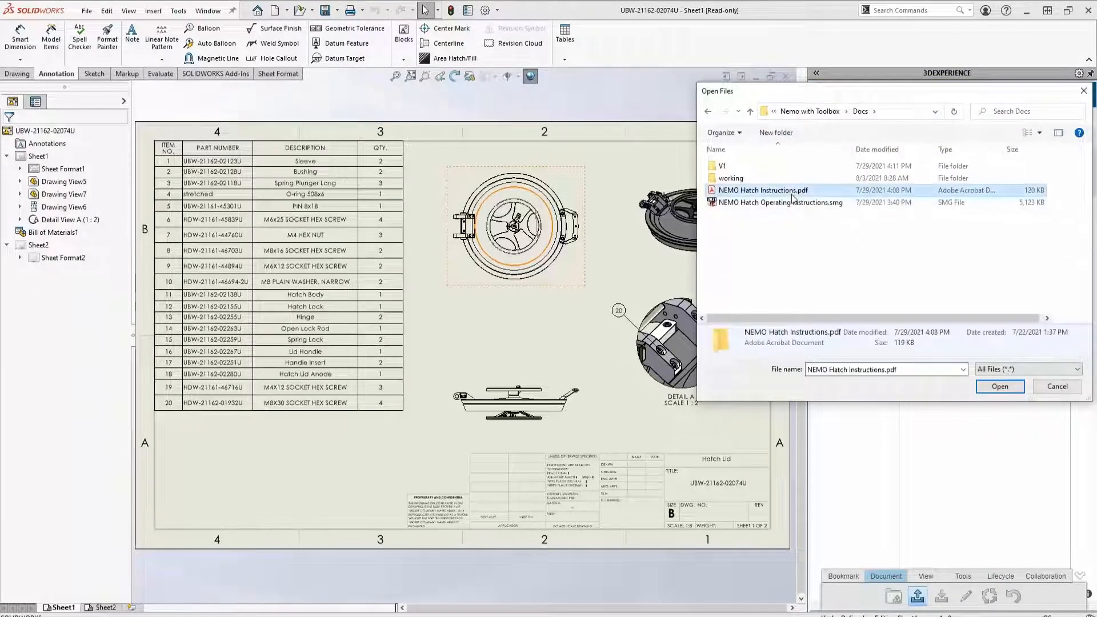
shift+click(792, 203)
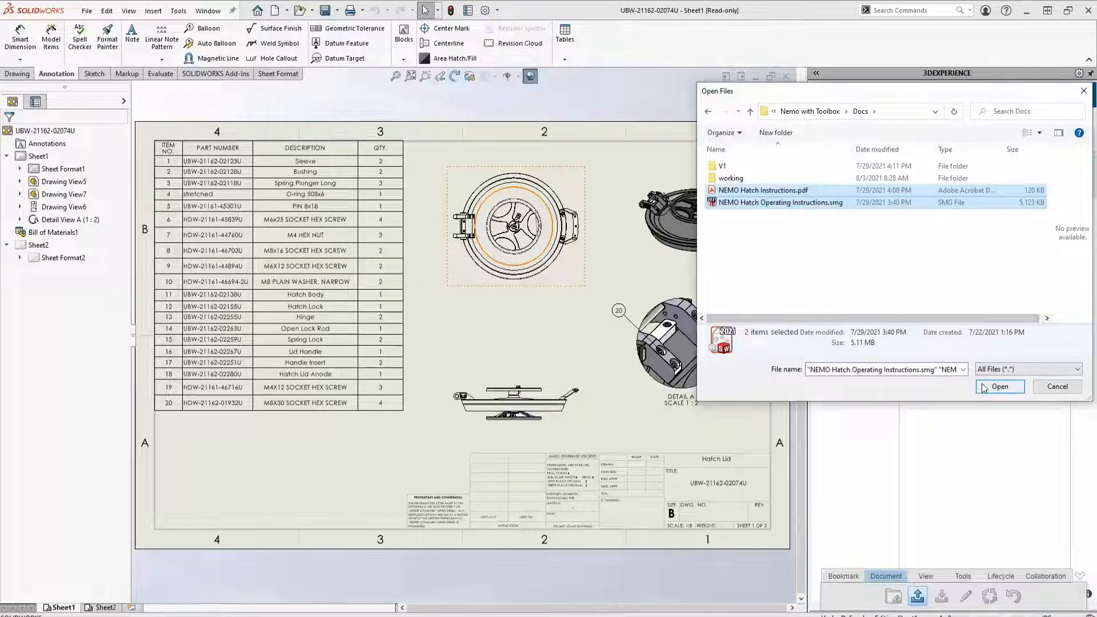
click(983, 387)
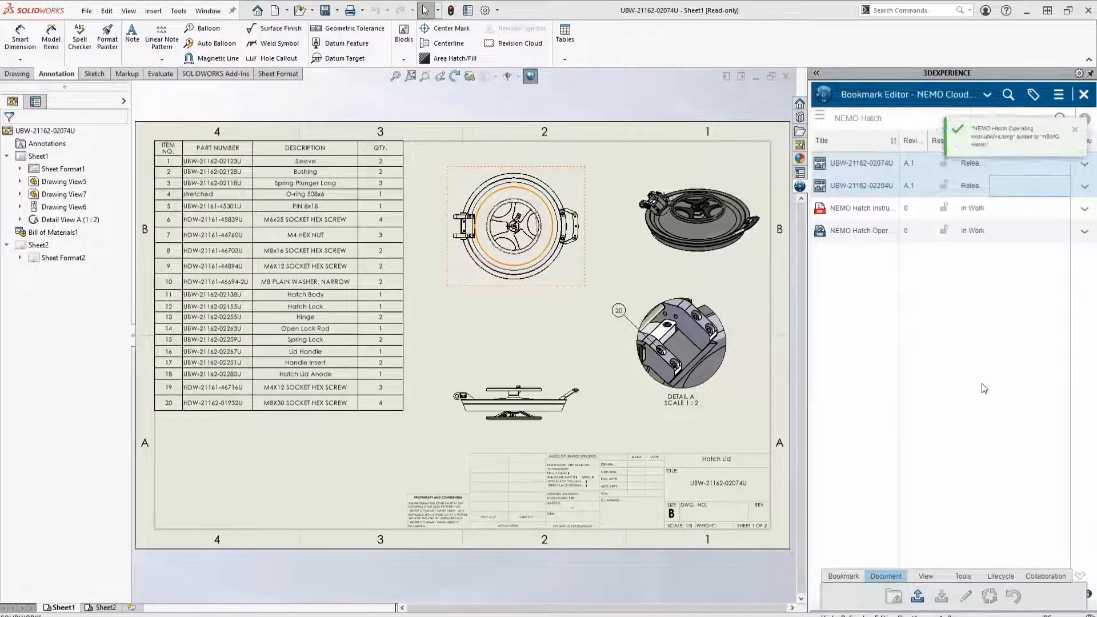
Preview the uploaded NEMO Hatch Operating Instructions file
right_click(894, 234)
click(908, 257)
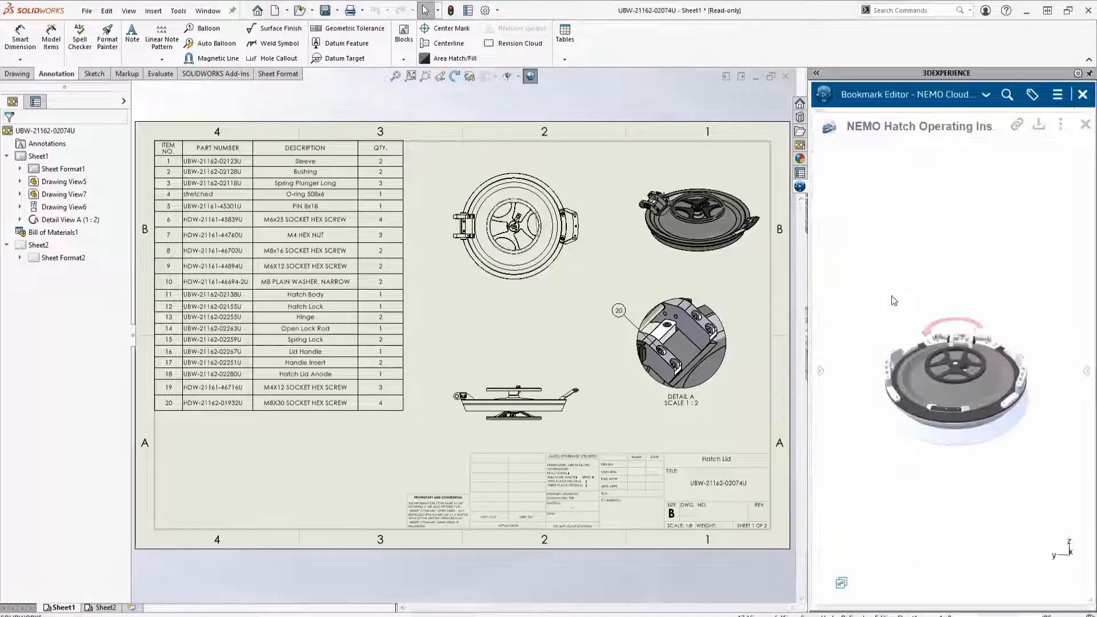
Play the NEMO Hatch Operating Instructions preview in the widened viewer and examine the hatch opening from another angle
click(815, 74)
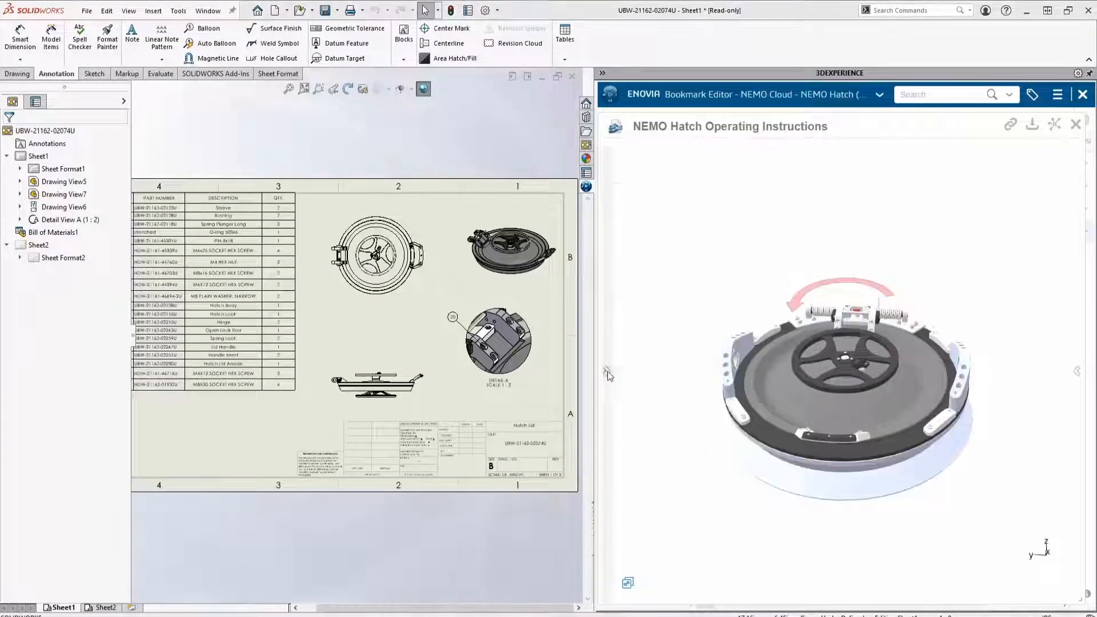
click(607, 371)
click(690, 399)
click(607, 371)
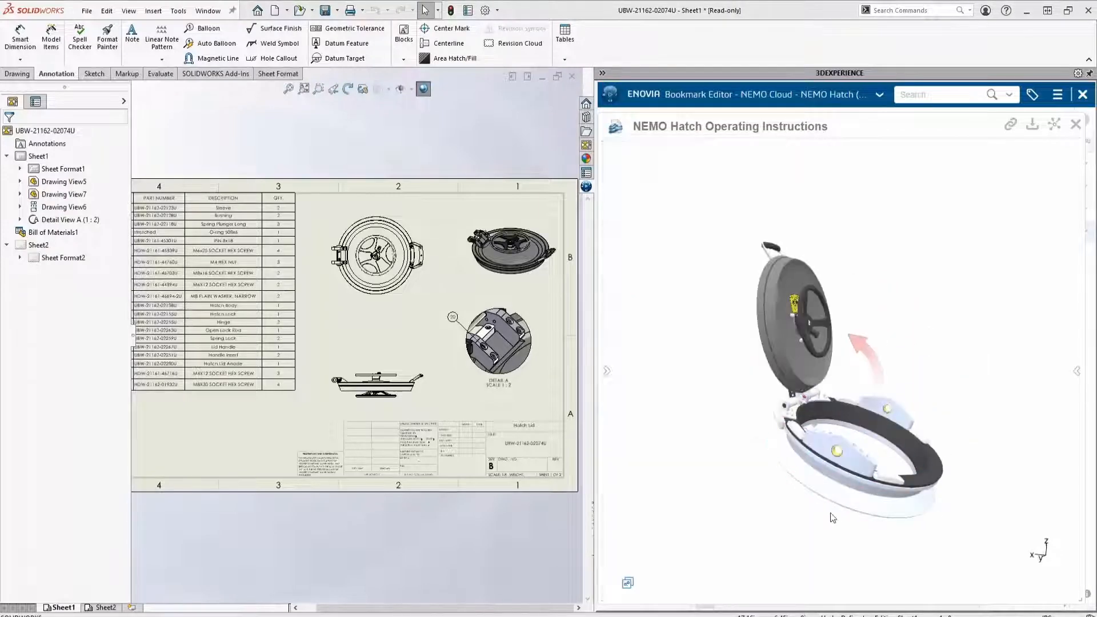
mouse_move(676, 515)
middle_down()
mouse_move(815, 524)
mouse_move(789, 560)
middle_up()
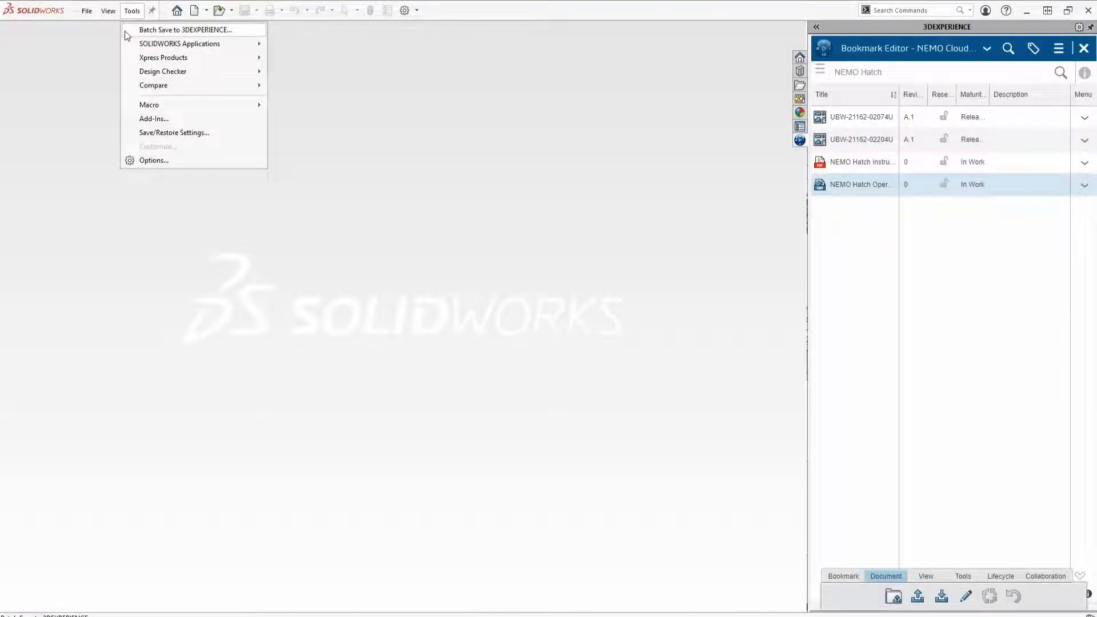
Start a batch save to 3DEXPERIENCE and add the Air Tanks folder from __NEMO Projects
click(125, 31)
click(372, 216)
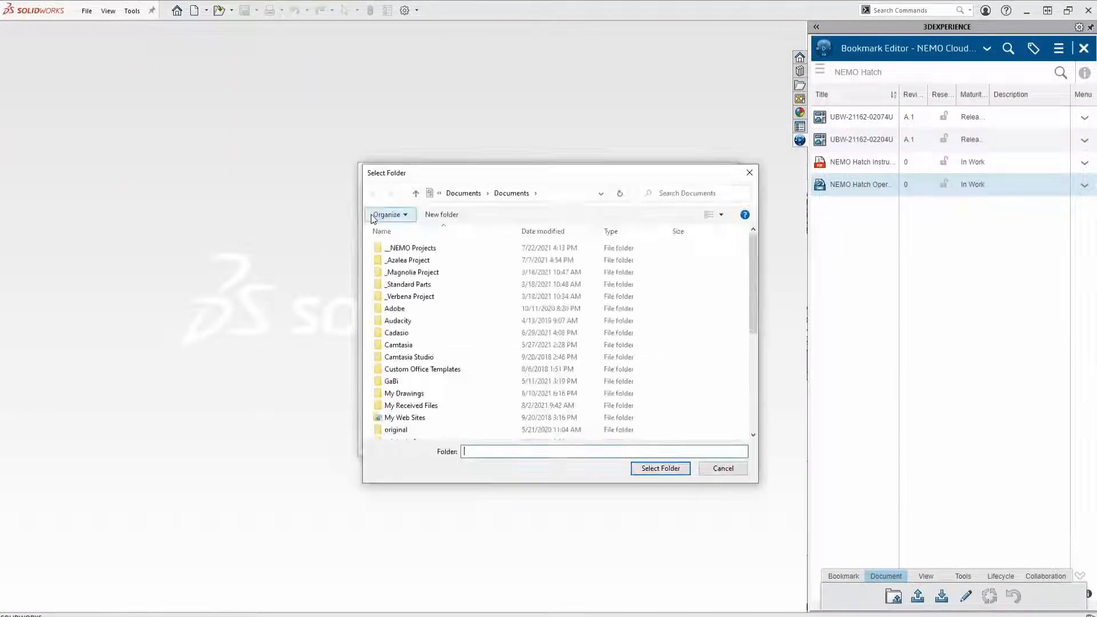
double_click(379, 247)
click(378, 249)
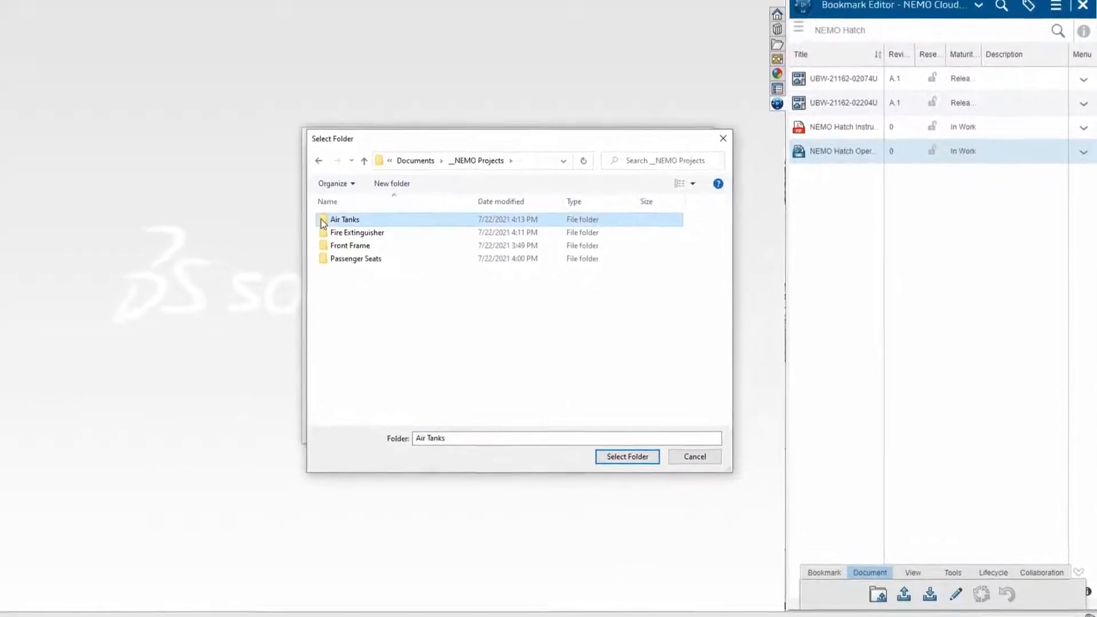
click(605, 459)
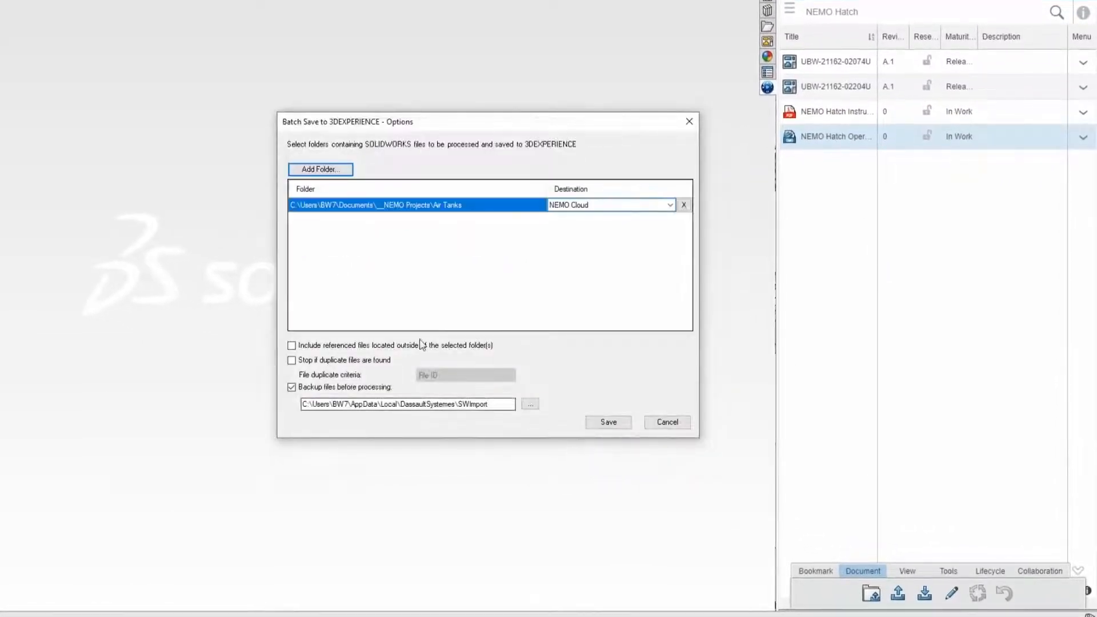
Add Fire Extinguisher with destination Standard Safety Equipment, add Front Frame and Passenger Seats with destination NEMO Cloud, and run the batch save
click(321, 169)
click(301, 221)
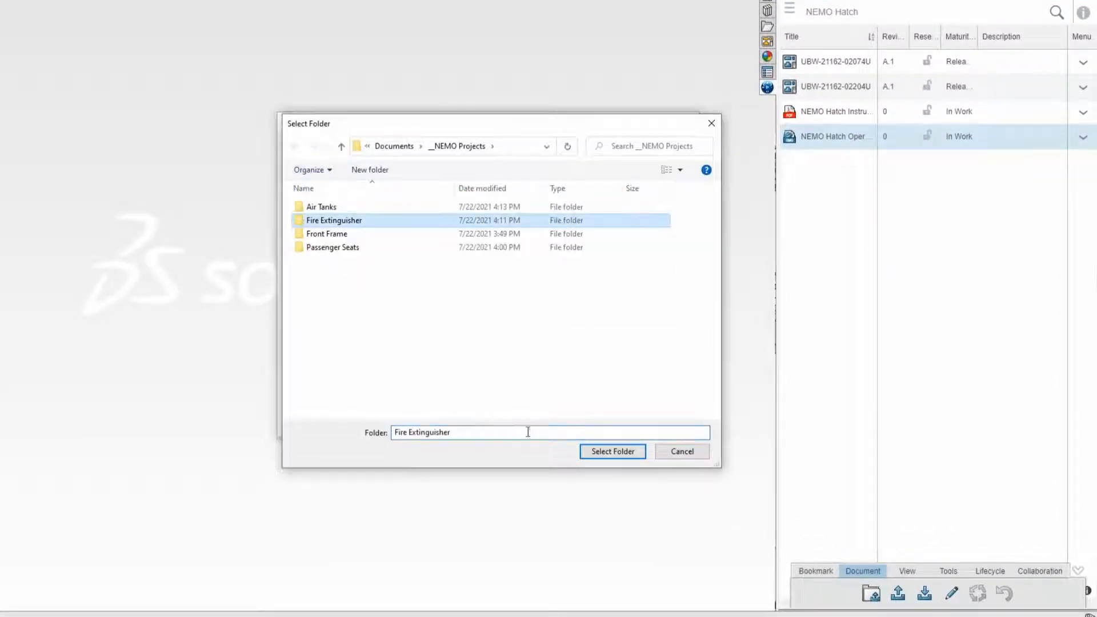
click(600, 453)
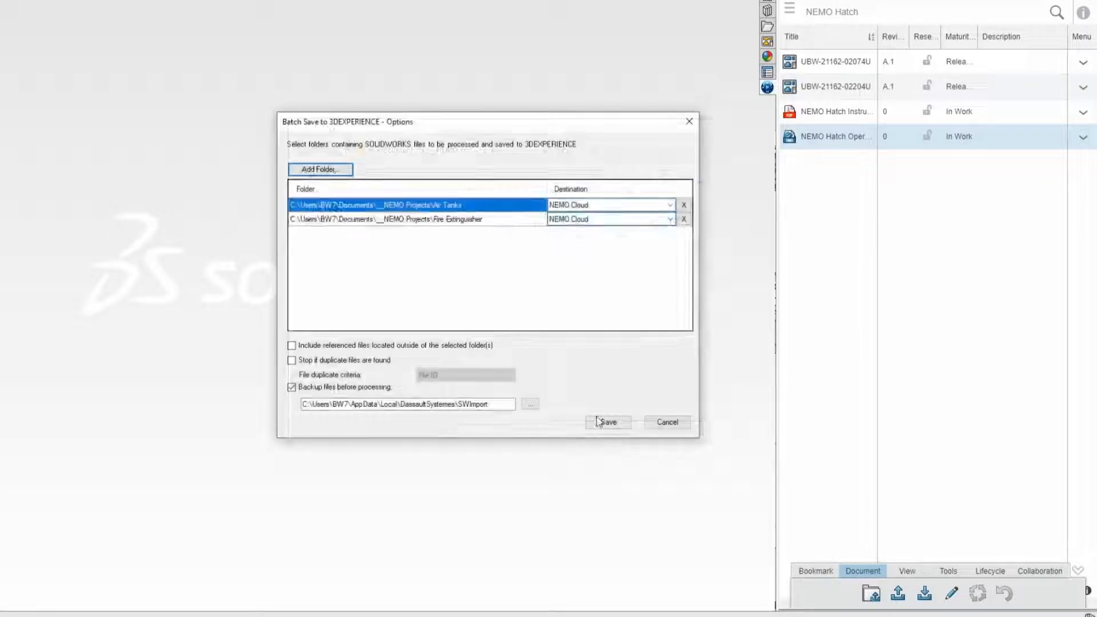
click(670, 220)
click(657, 263)
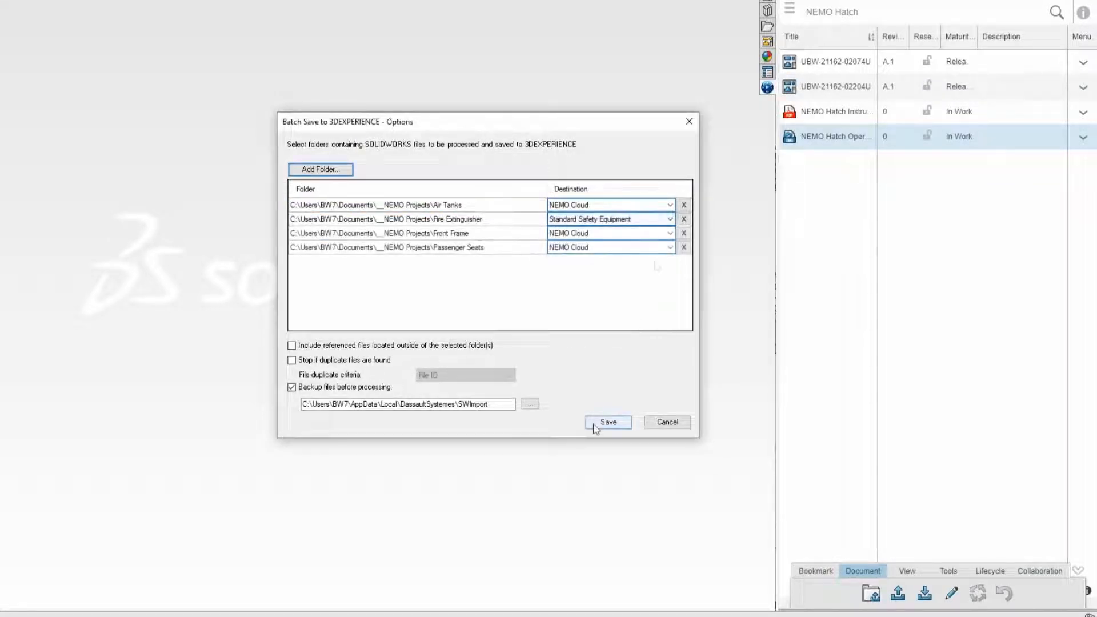
click(595, 424)
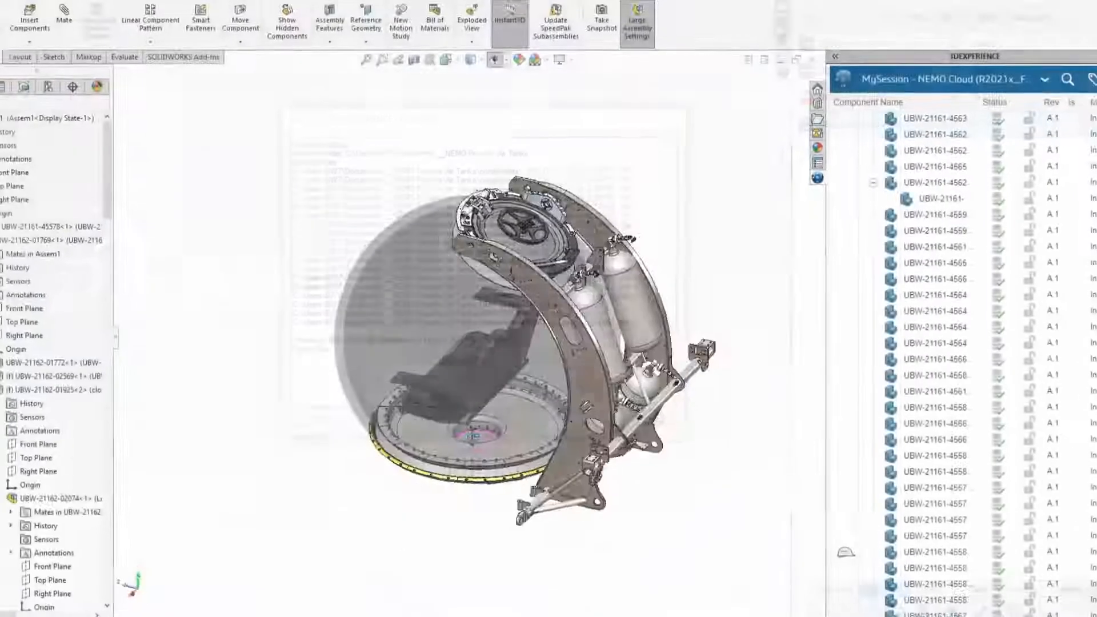
middle_drag(388, 428, 247, 430)
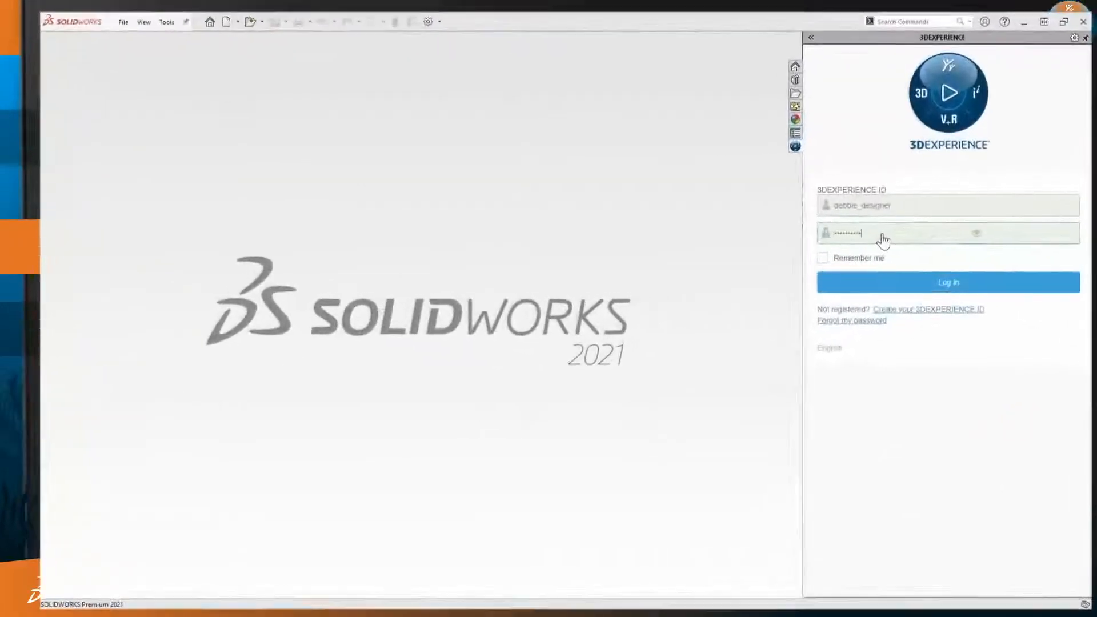
Log in to 3DEXPERIENCE as the designer and dismiss the incoming message notification
click(904, 285)
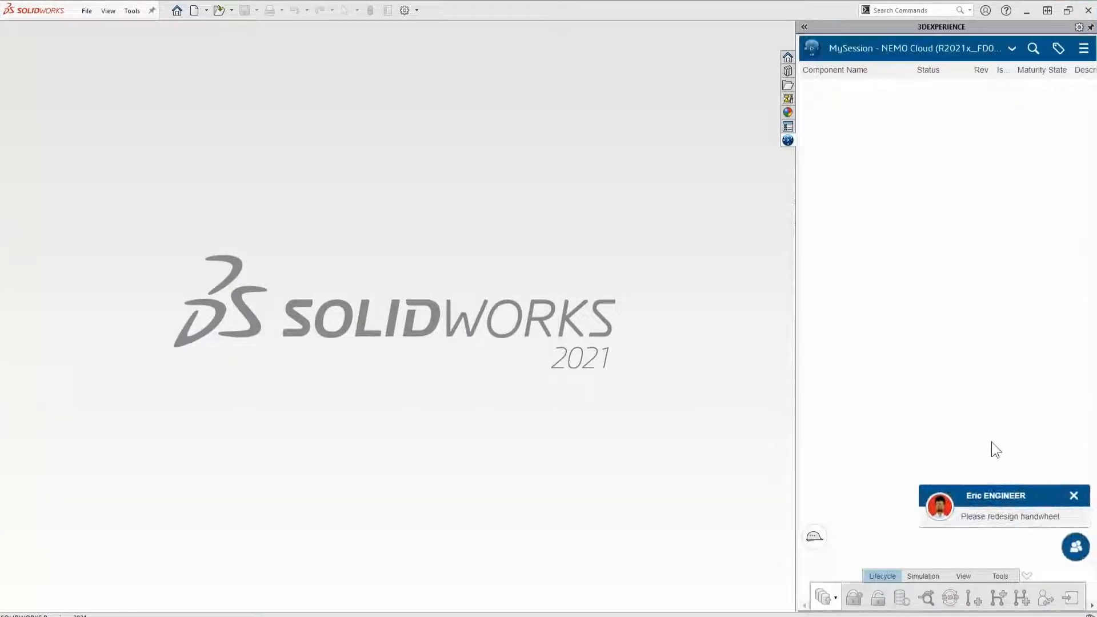
click(1073, 496)
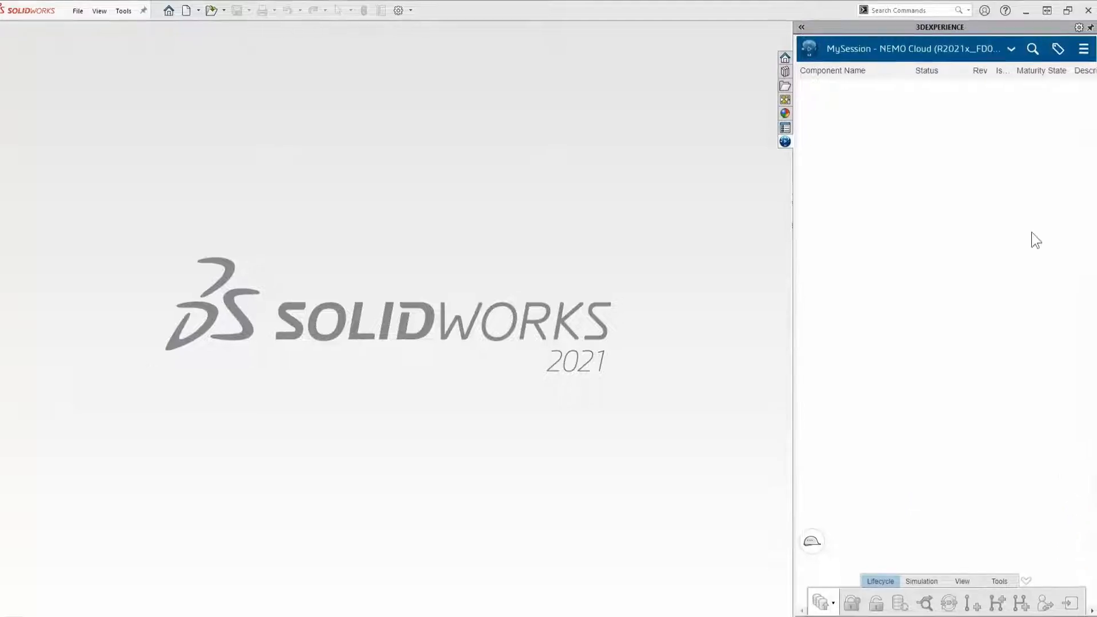
click(1033, 48)
text(wheel)
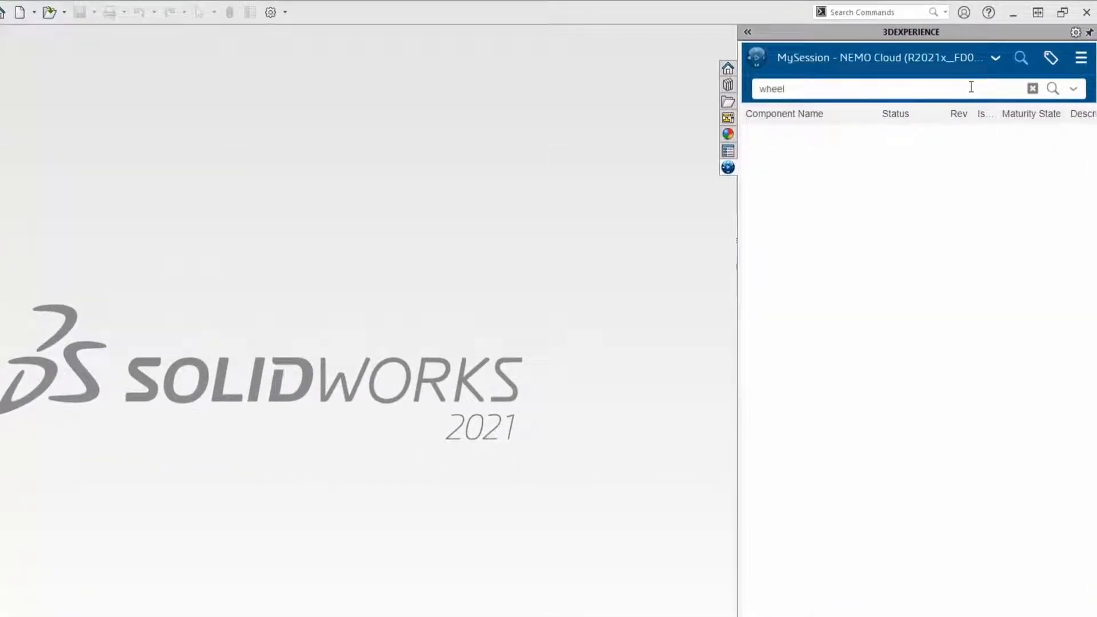
key(Return)
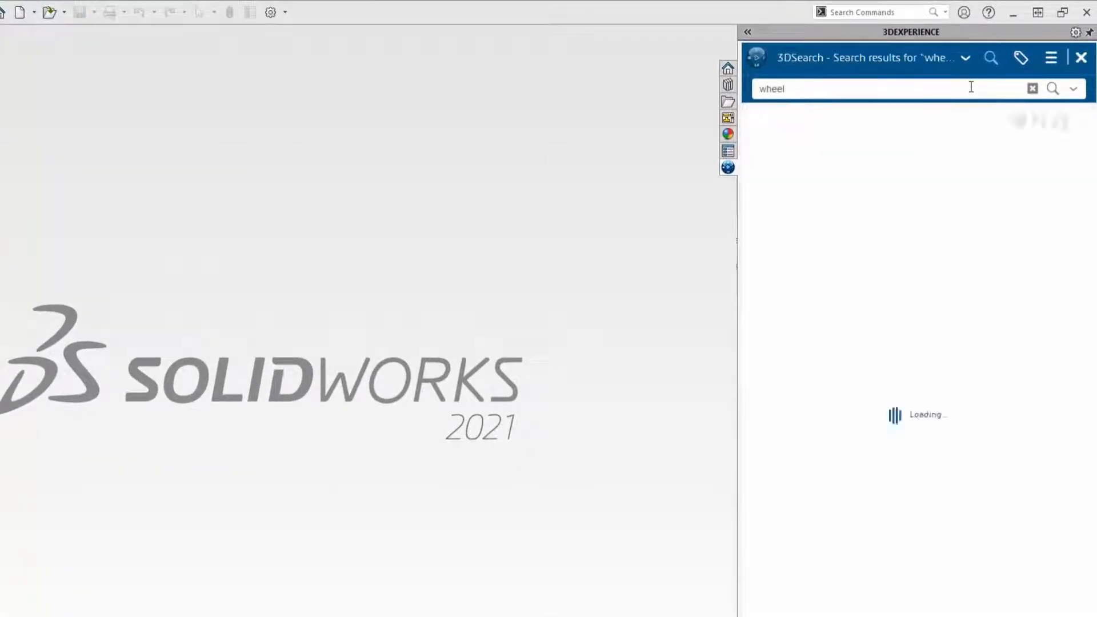
click(747, 32)
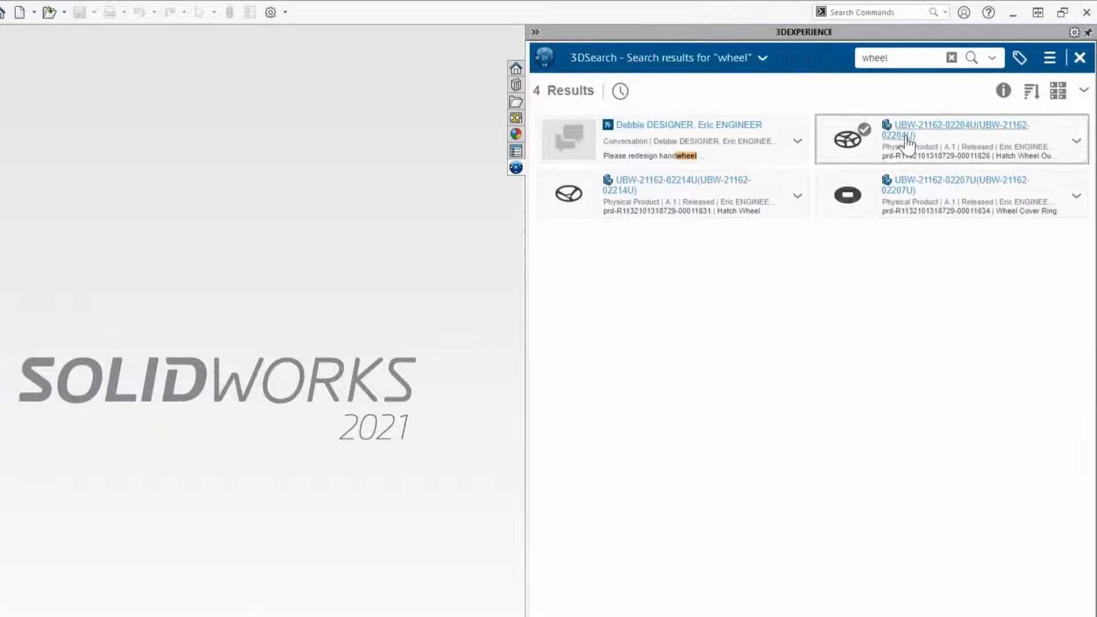
click(1064, 142)
click(1050, 122)
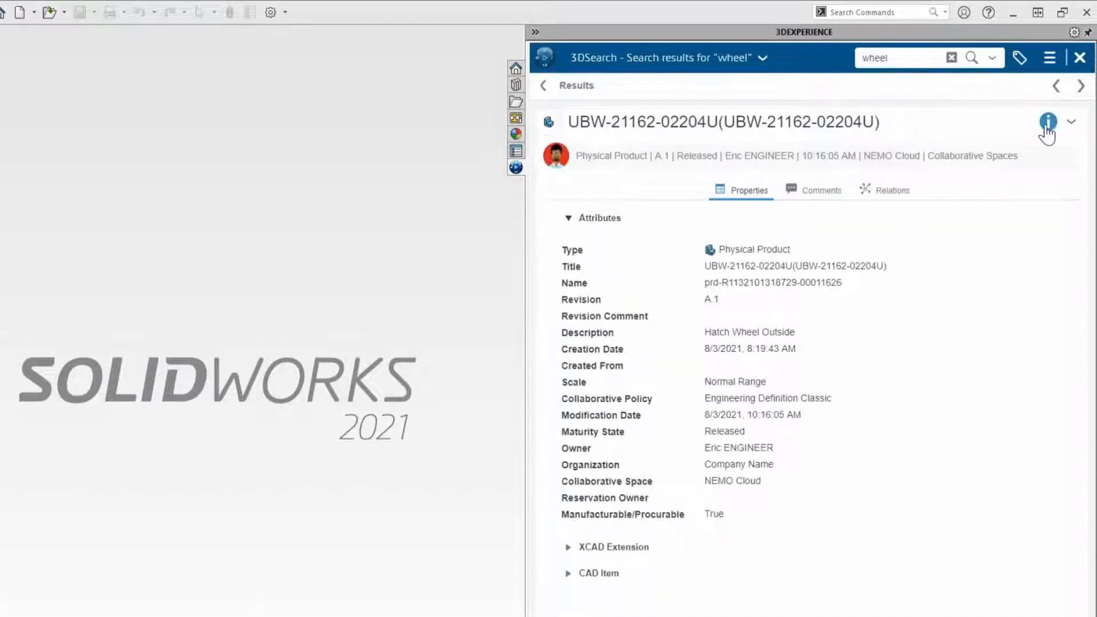
click(820, 191)
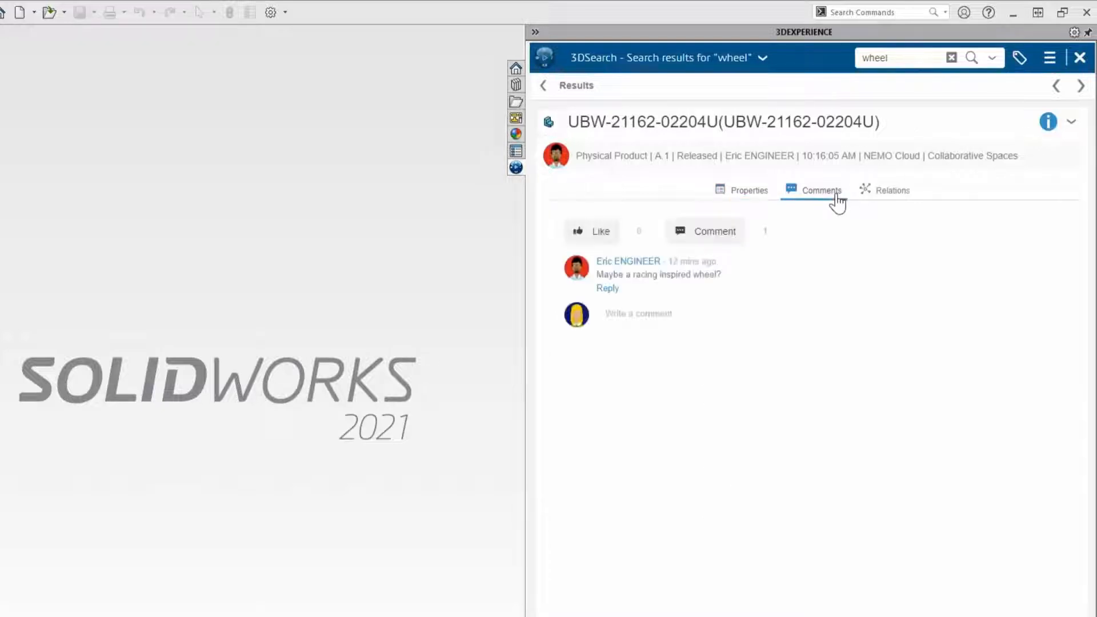
click(794, 312)
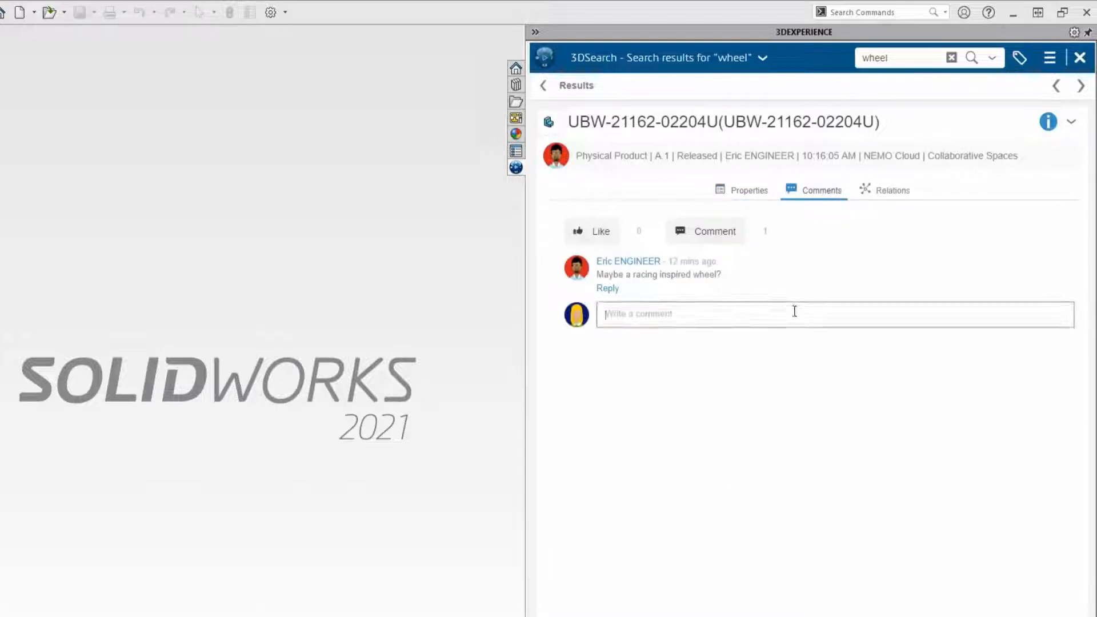
text(On it!)
key(Return)
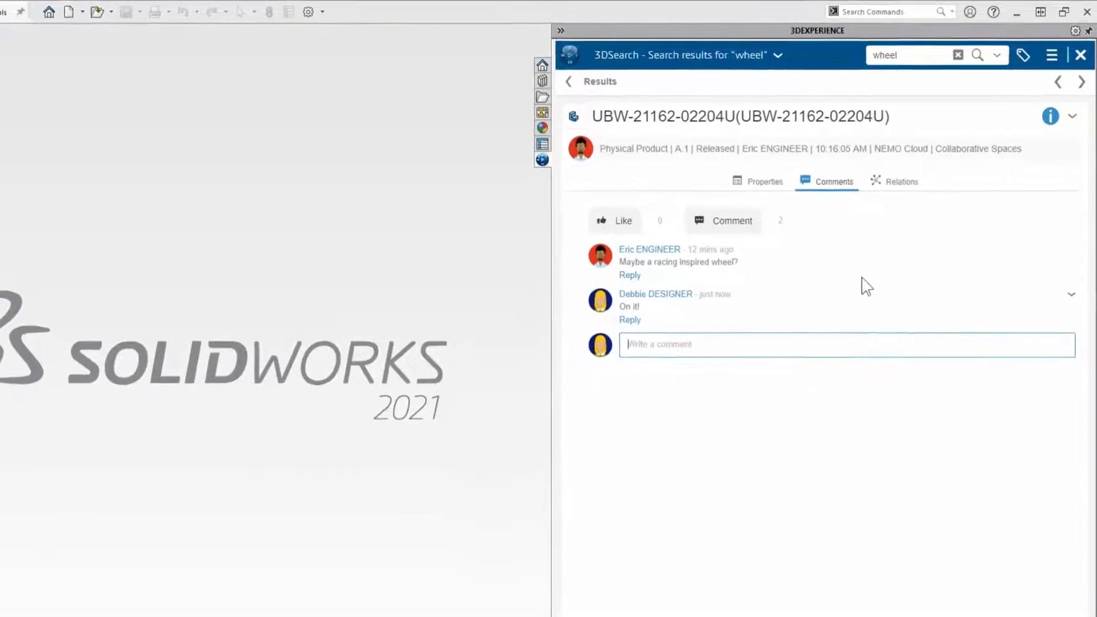
click(1050, 116)
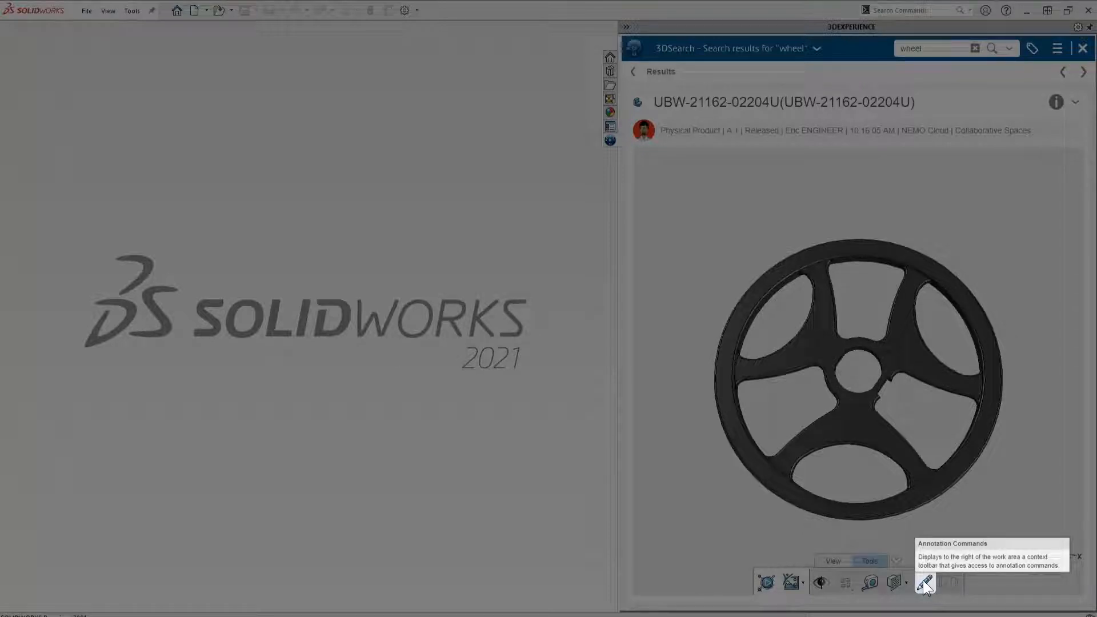
Annotate the wheel preview with crossed-out red ellipses over the rim's upper and lower sections and green freehand outlines for side spokes
click(922, 580)
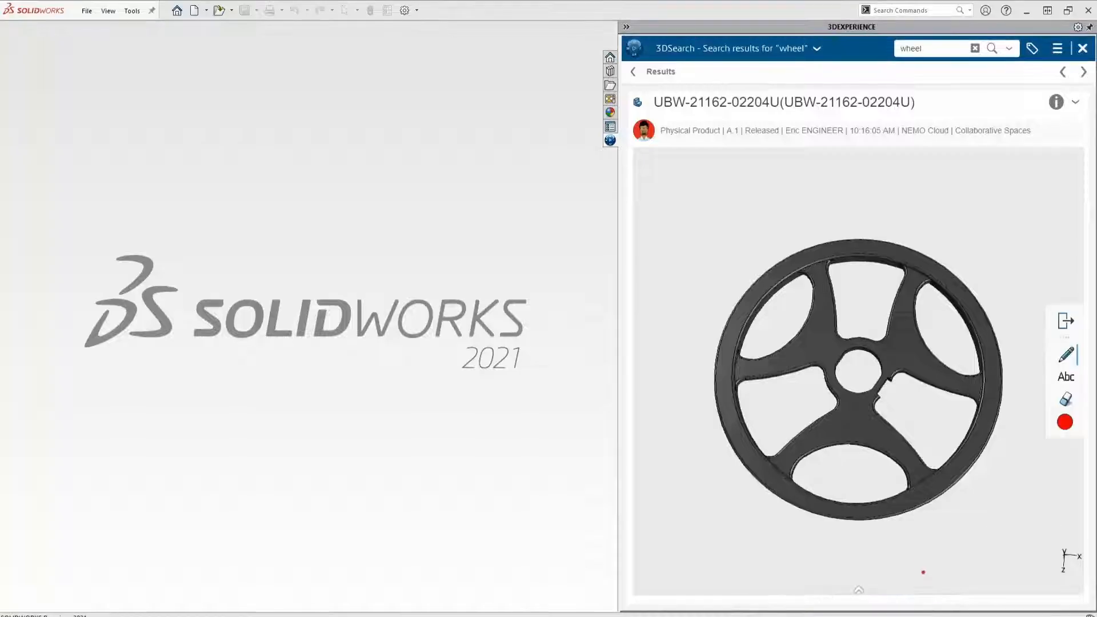
mouse_move(827, 460)
mouse_down()
mouse_move(788, 521)
mouse_move(869, 461)
mouse_up()
mouse_move(884, 284)
mouse_down()
mouse_move(777, 246)
mouse_move(869, 292)
mouse_up()
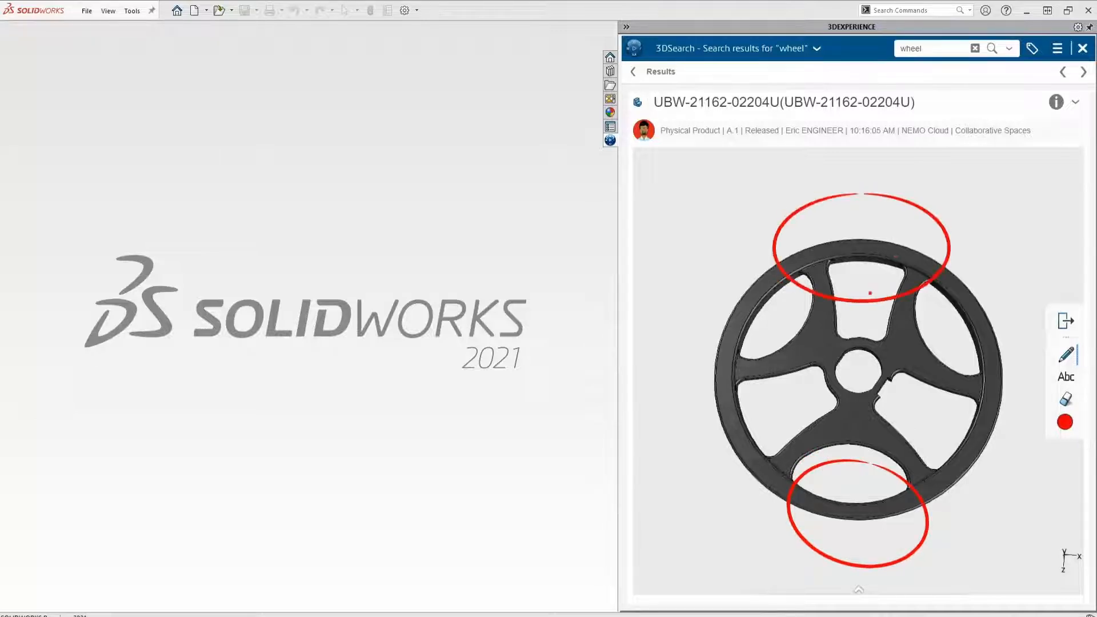
click(1066, 425)
click(1029, 386)
drag(967, 310, 885, 337)
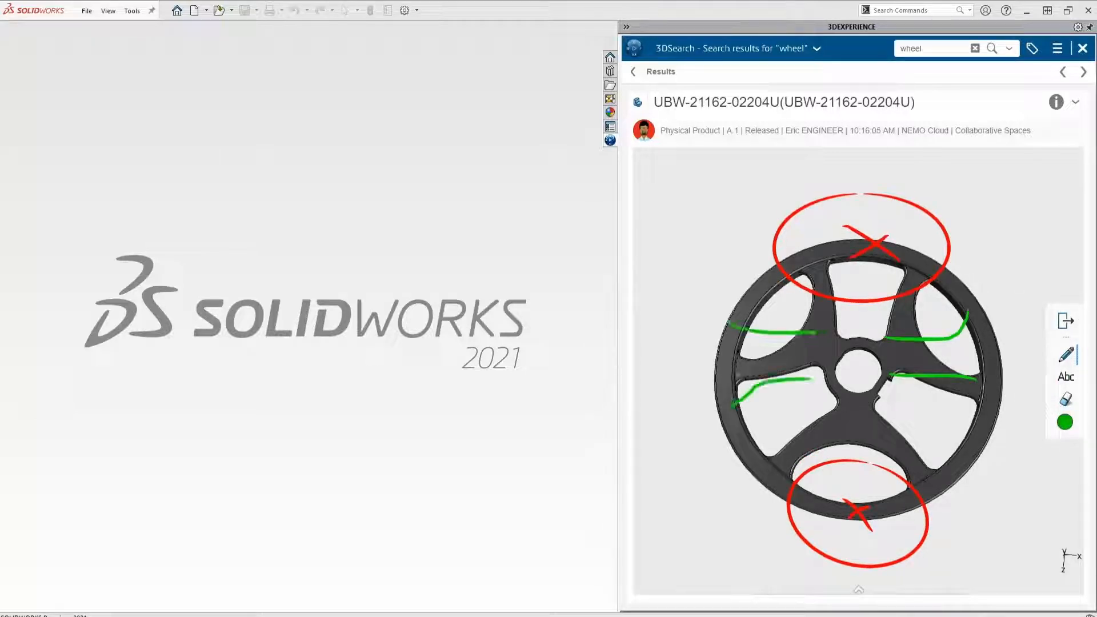
click(1075, 104)
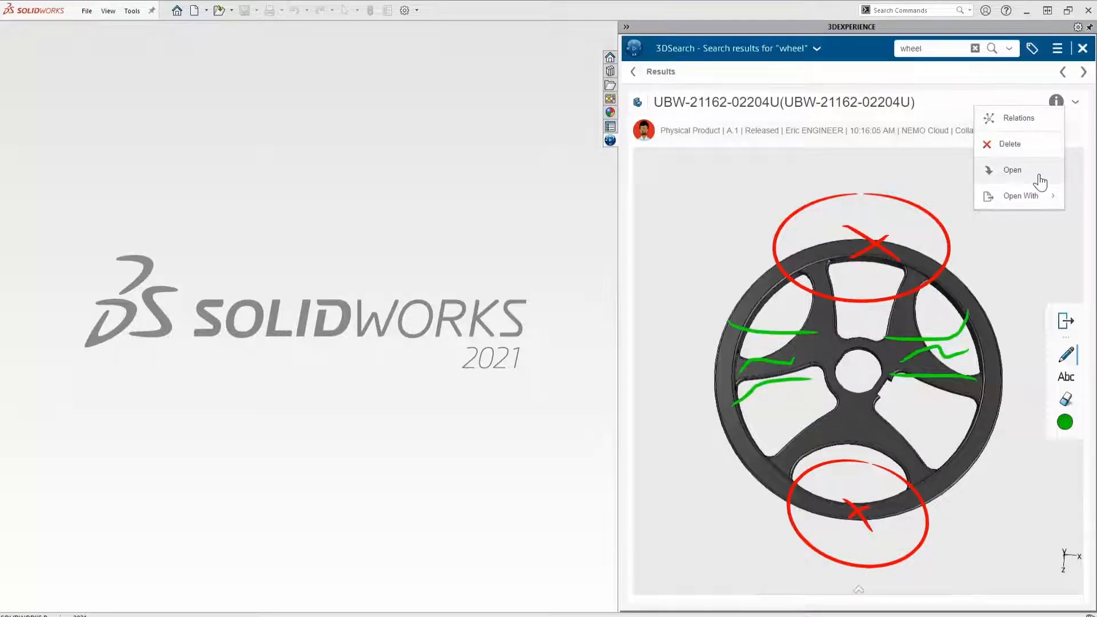
click(1012, 170)
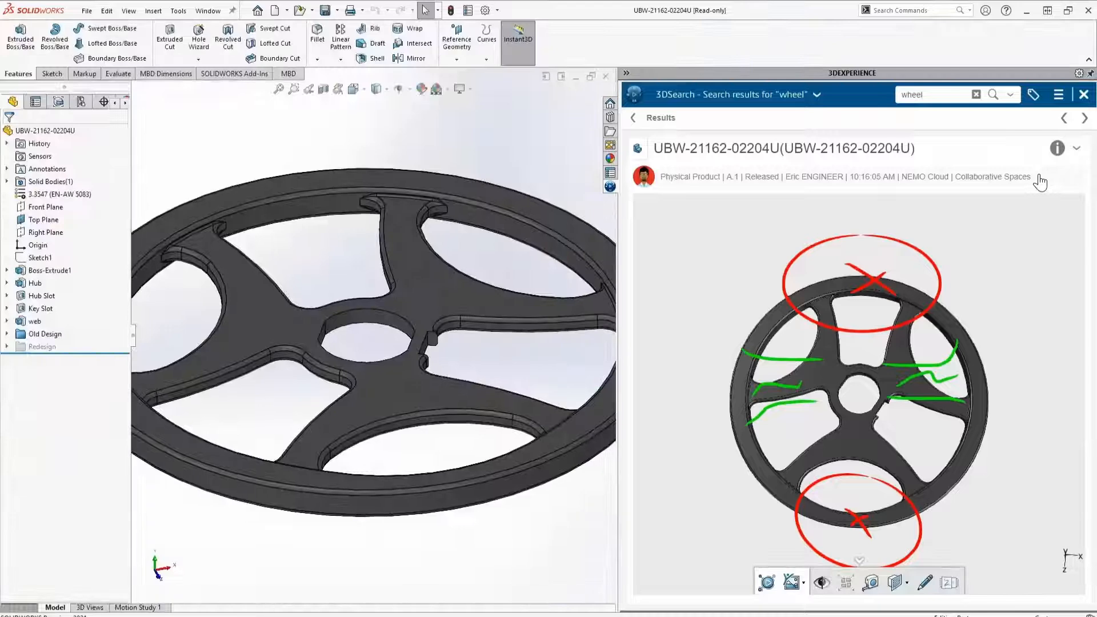
click(817, 94)
click(737, 117)
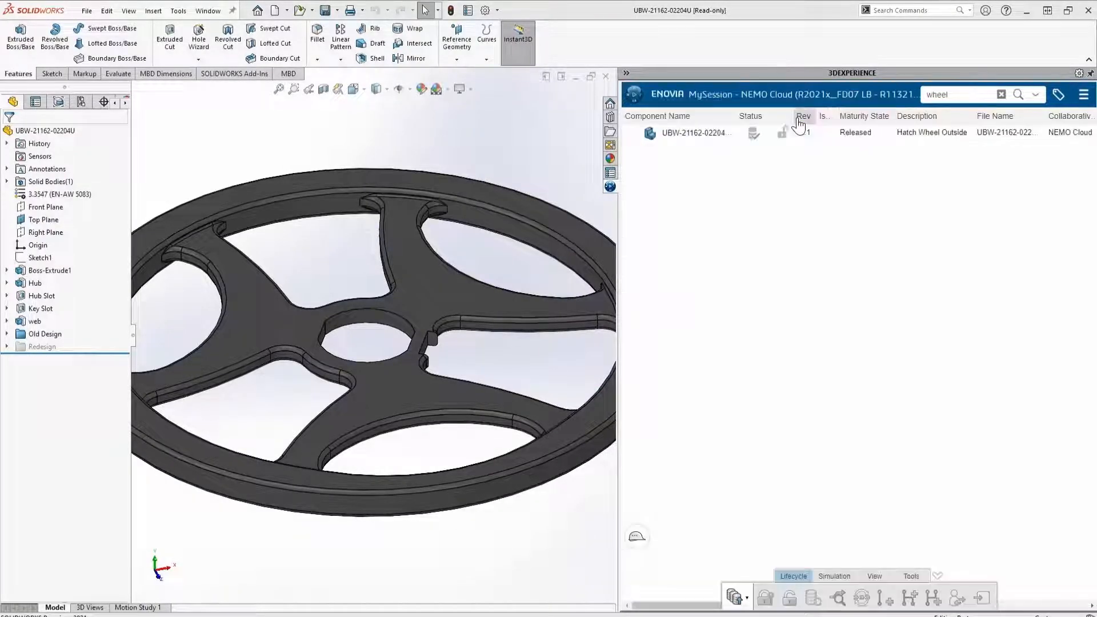
click(688, 136)
click(911, 576)
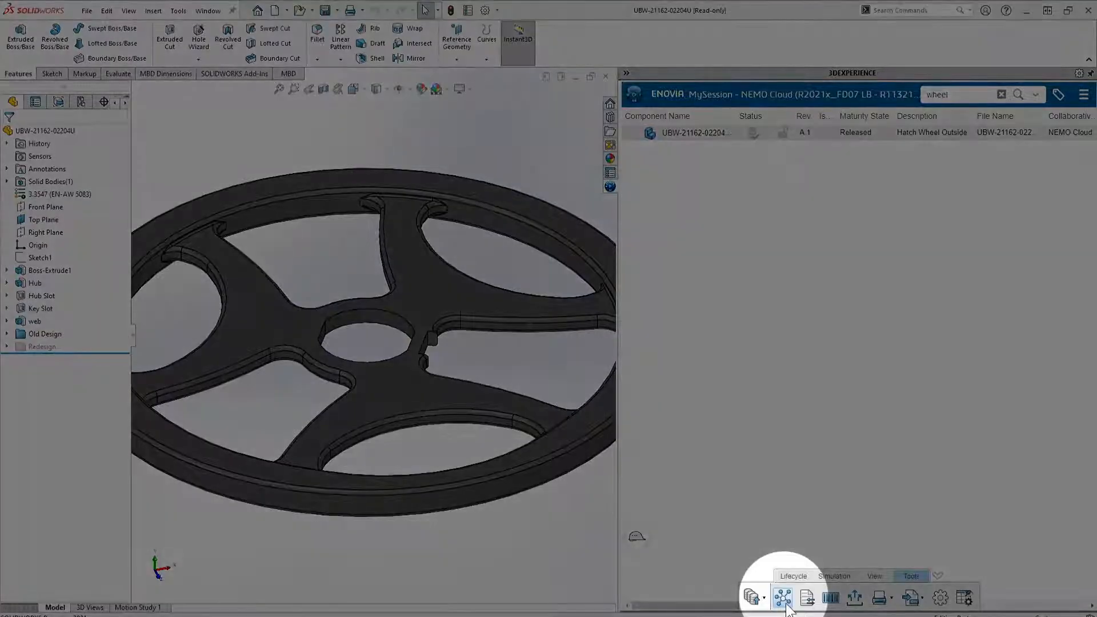
click(786, 605)
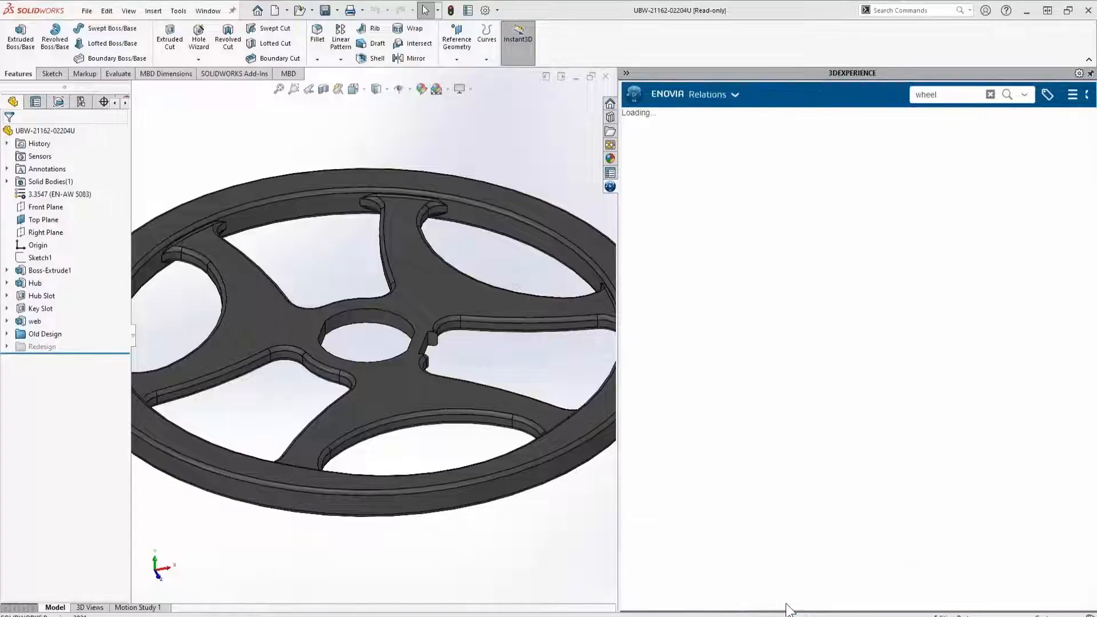
click(859, 397)
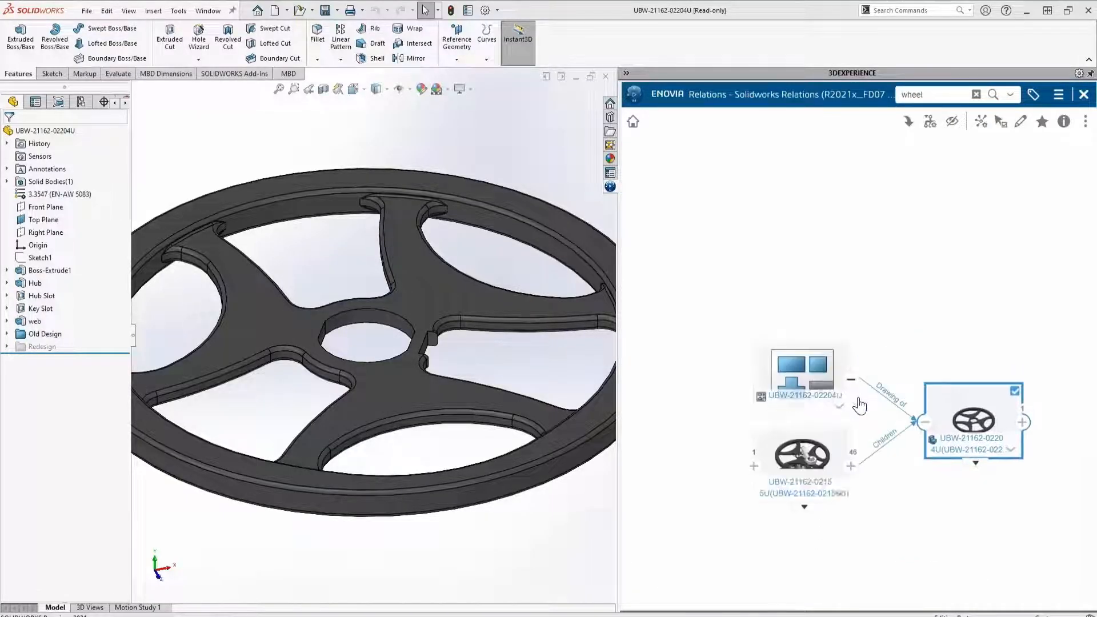
click(753, 466)
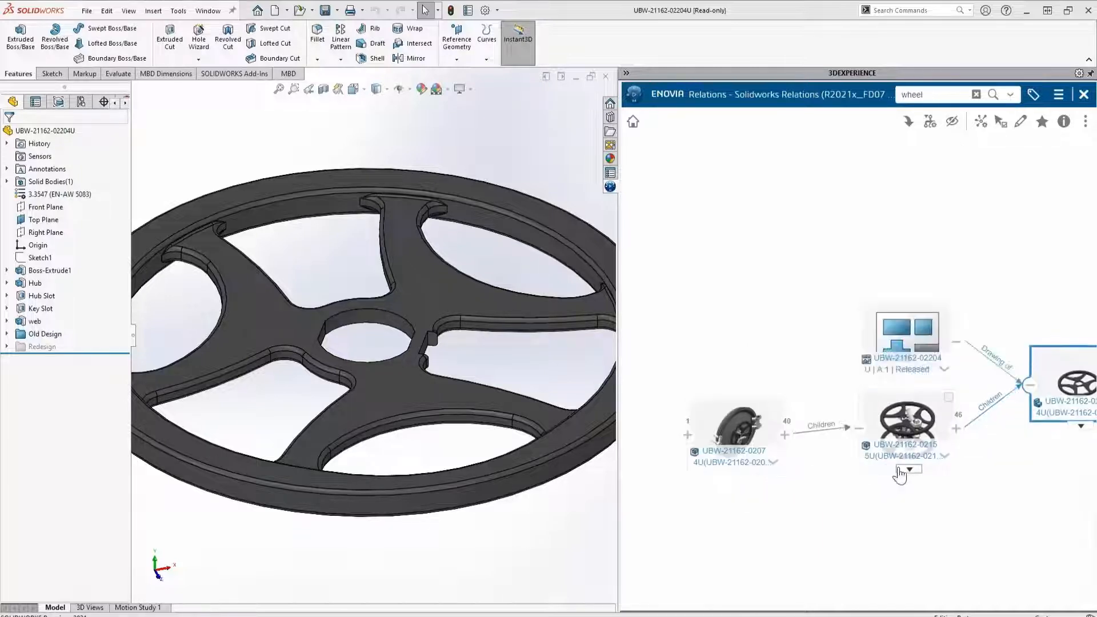
click(746, 441)
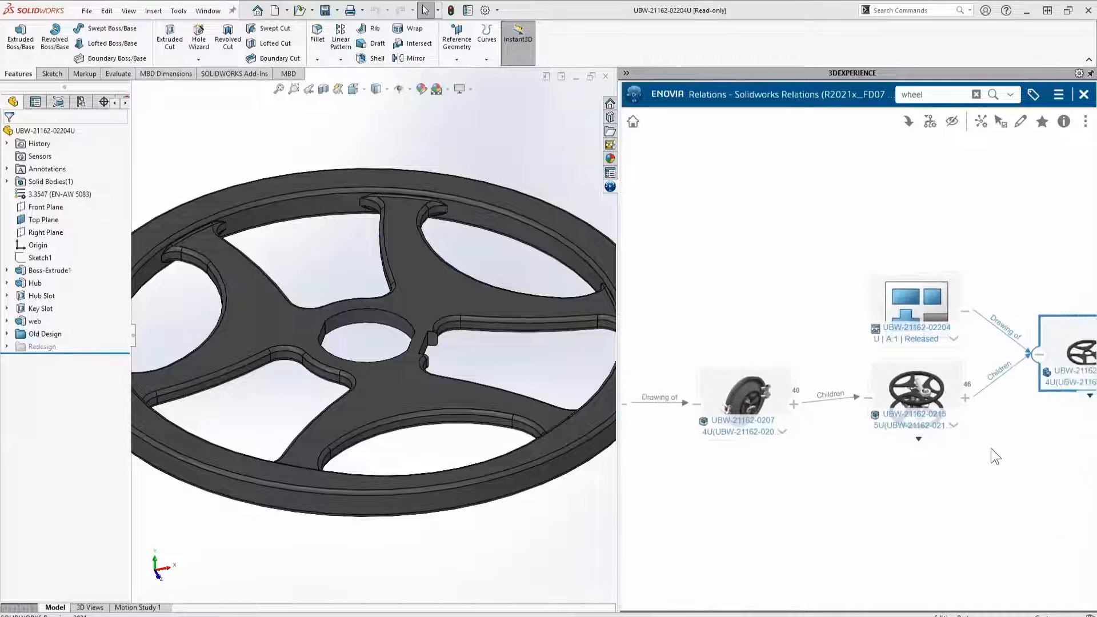
click(851, 347)
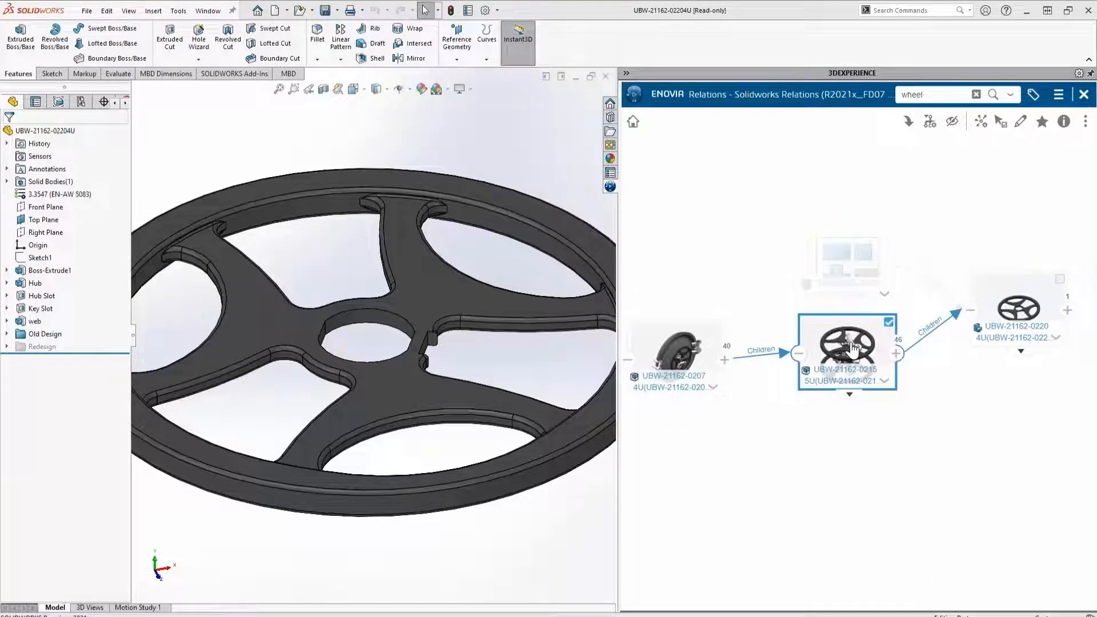
click(908, 124)
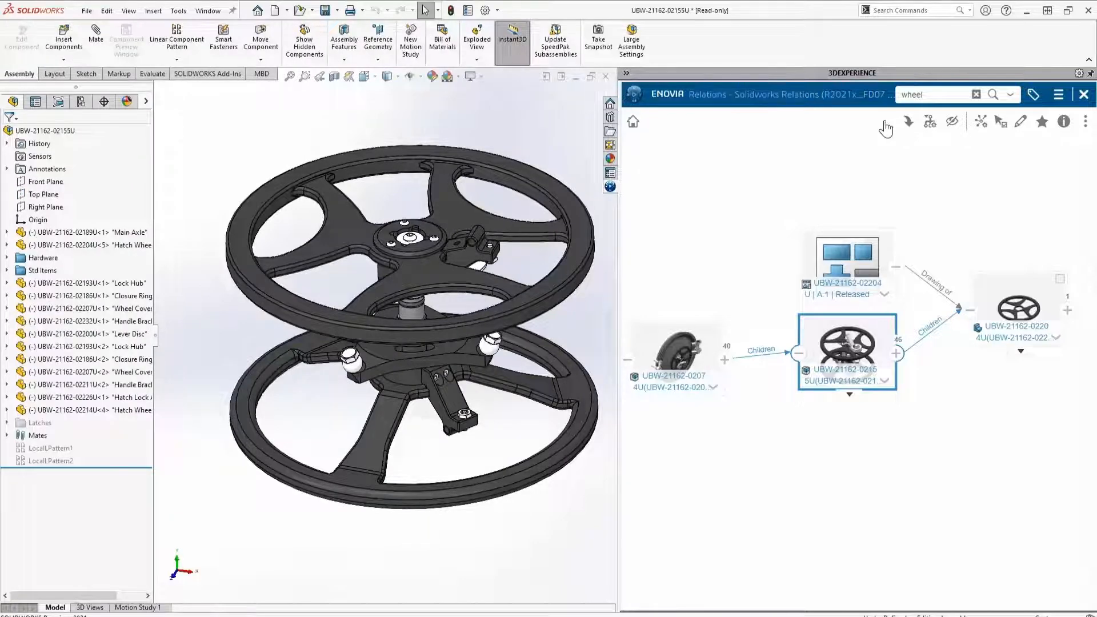
click(627, 73)
click(985, 97)
click(976, 123)
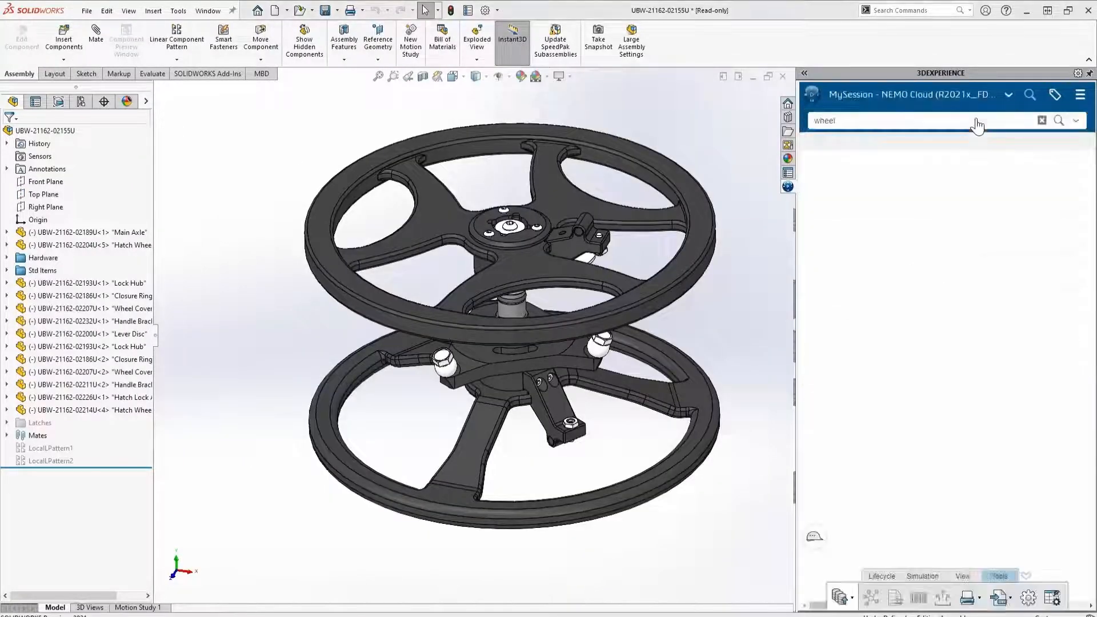
click(915, 164)
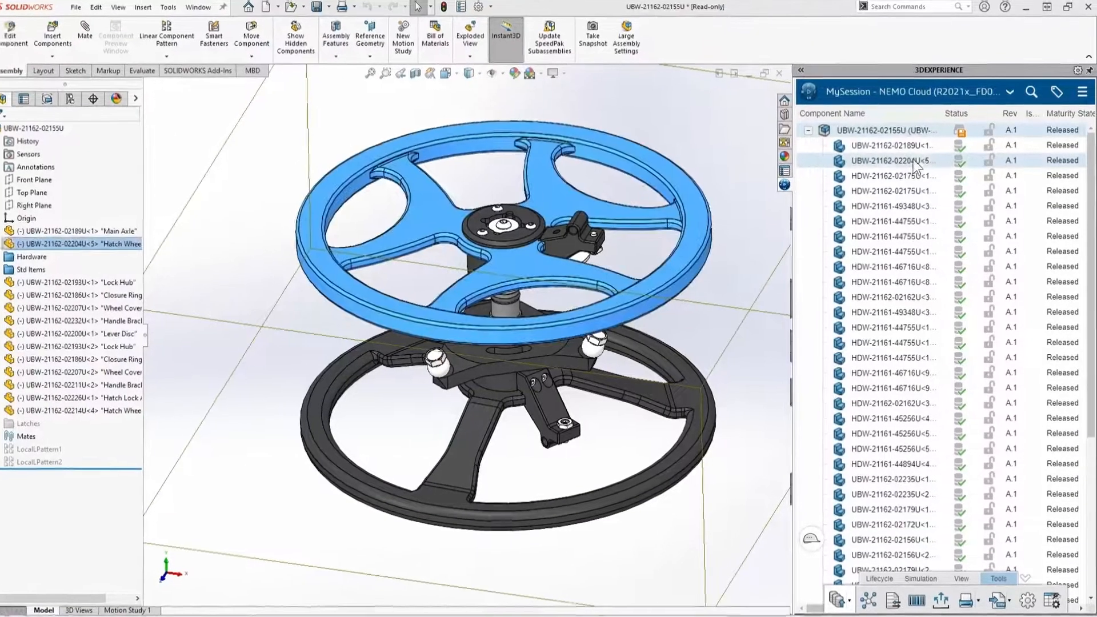
right_click(934, 165)
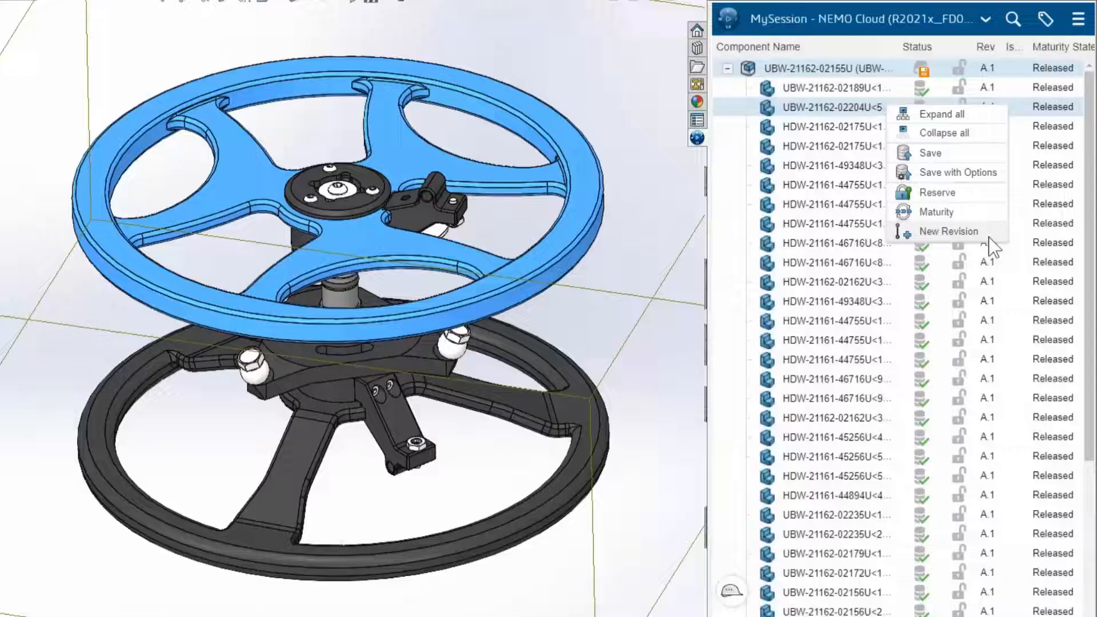
click(987, 234)
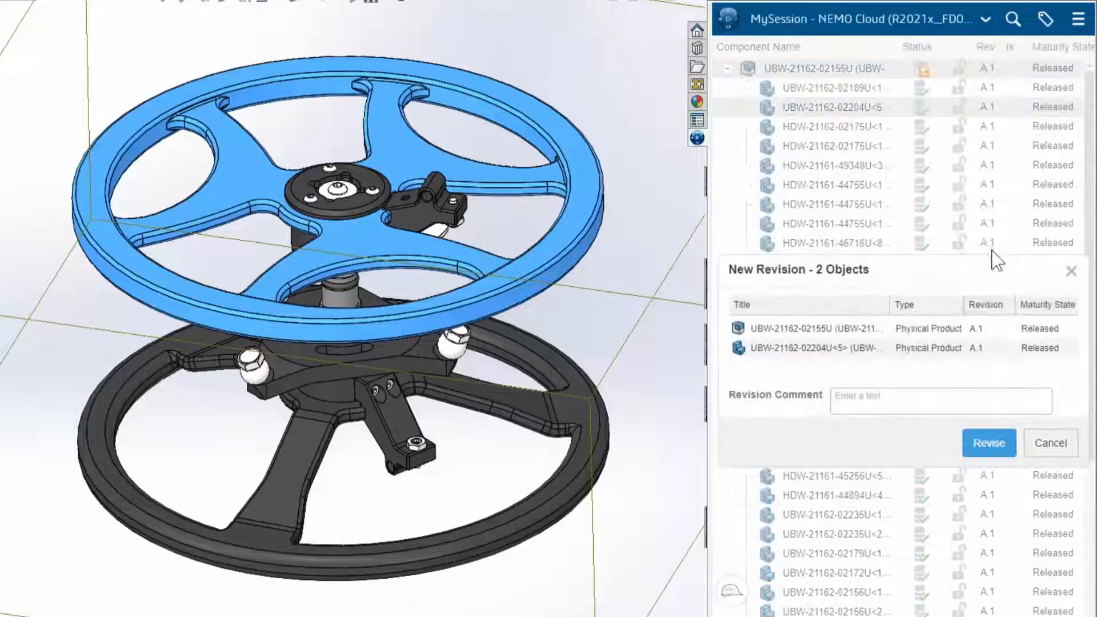
click(1008, 441)
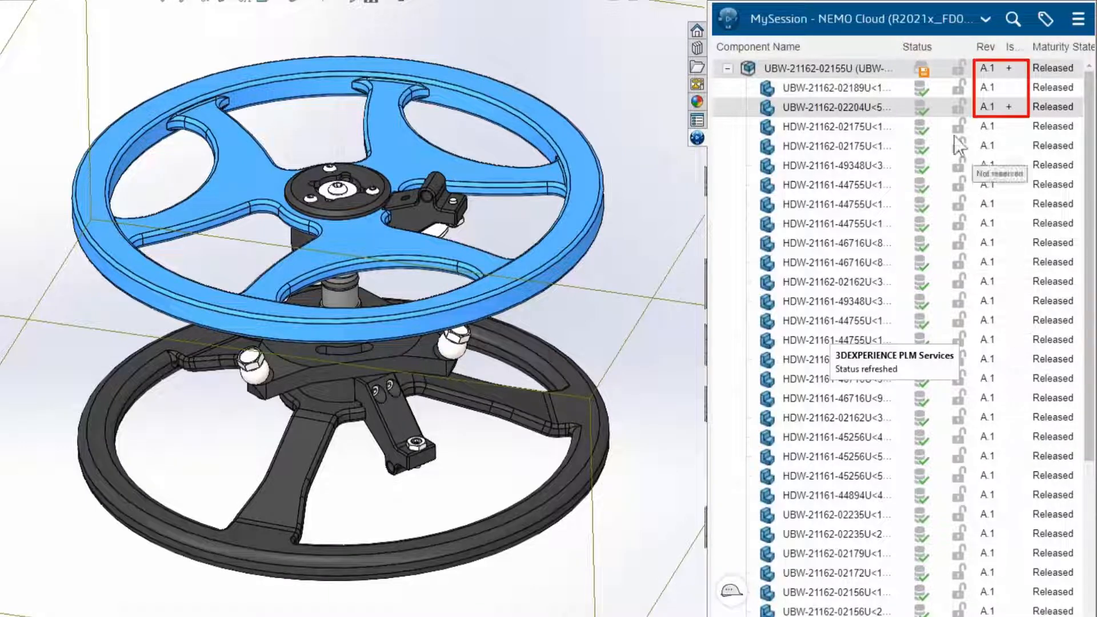
right_click(882, 74)
click(1001, 215)
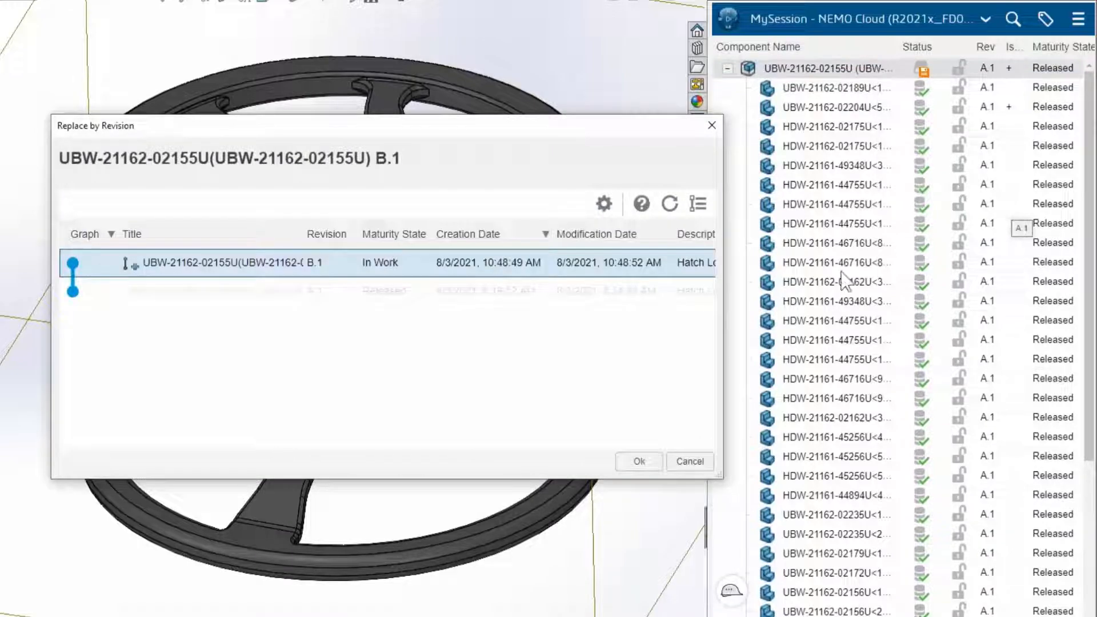
click(642, 463)
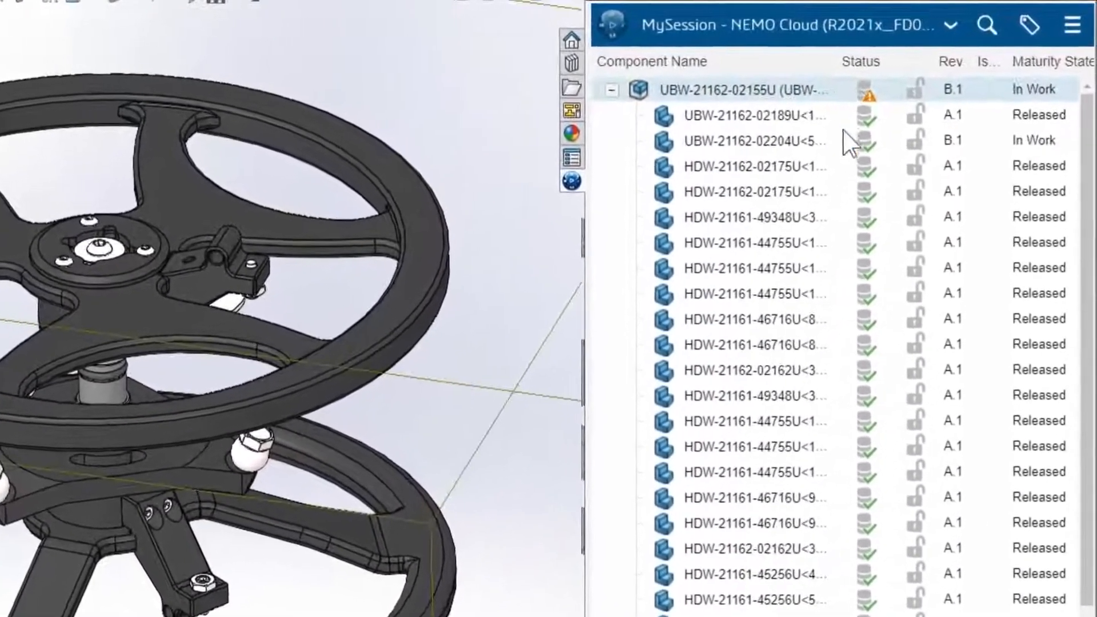
click(900, 105)
right_click(838, 140)
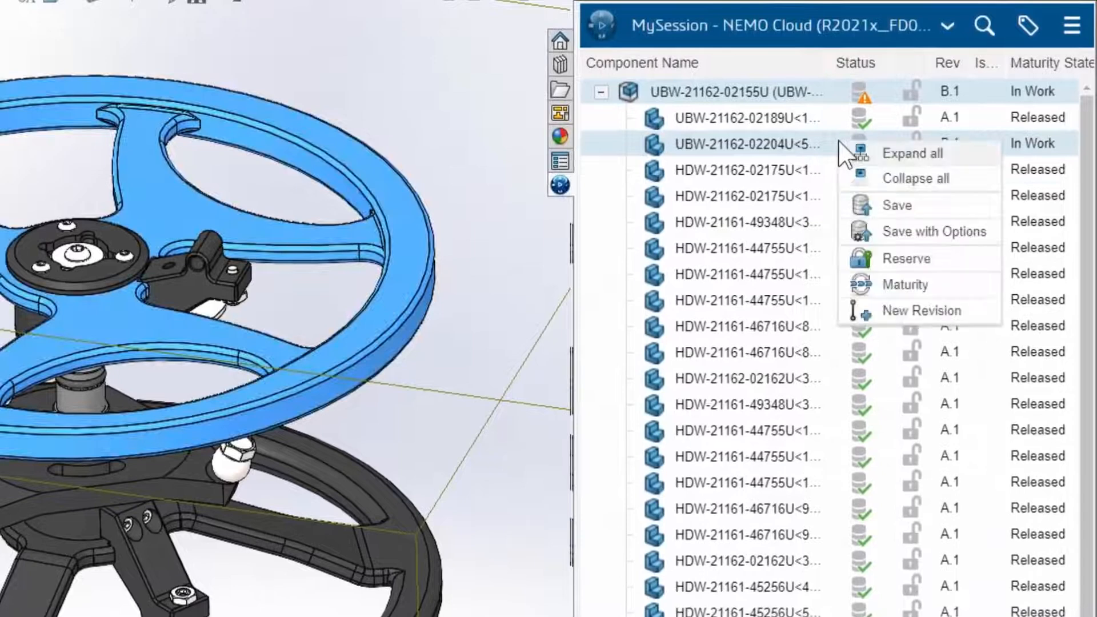
click(963, 256)
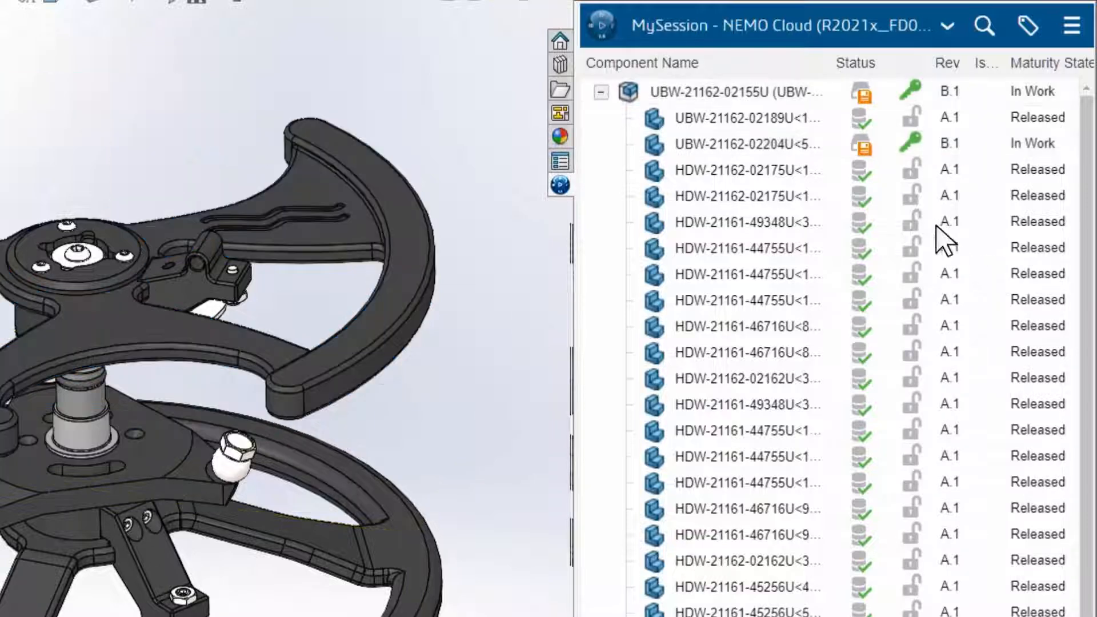
click(780, 40)
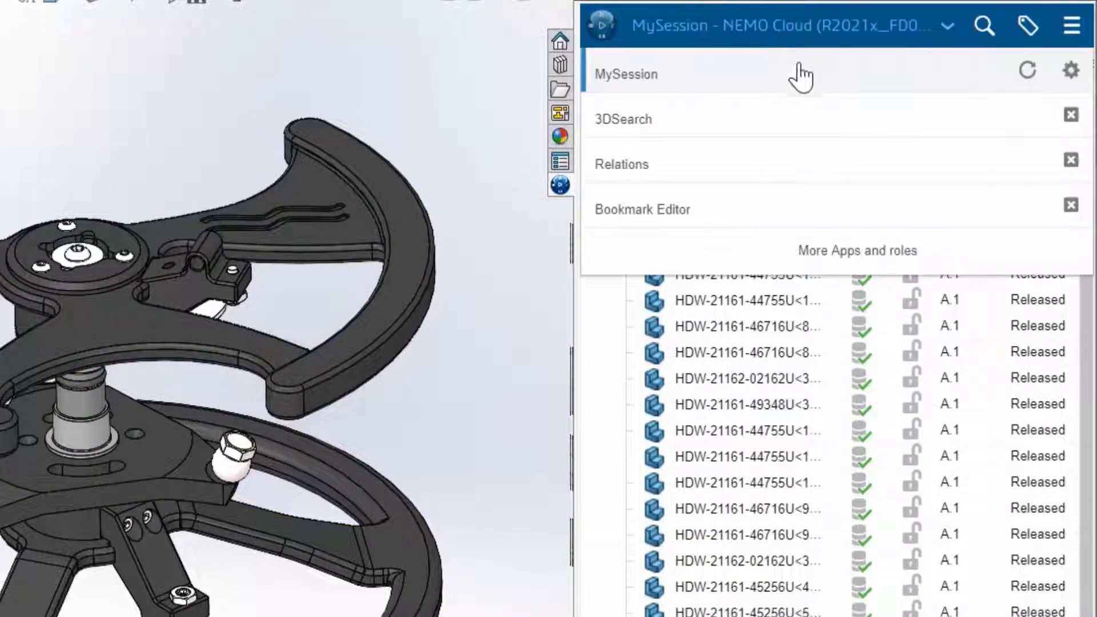
click(838, 217)
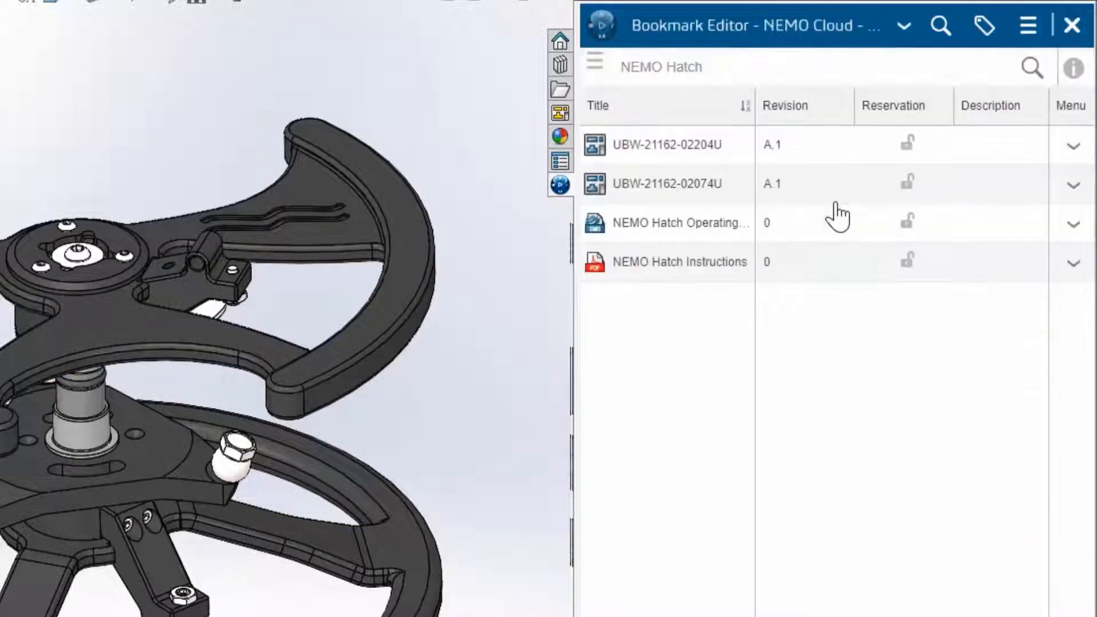
click(733, 154)
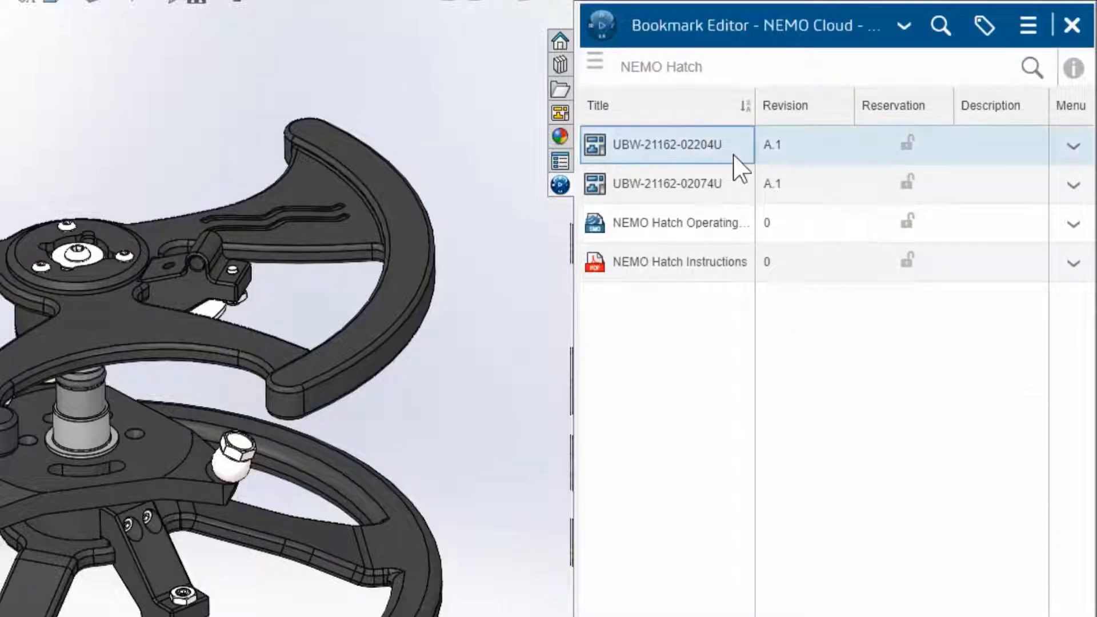
right_click(733, 155)
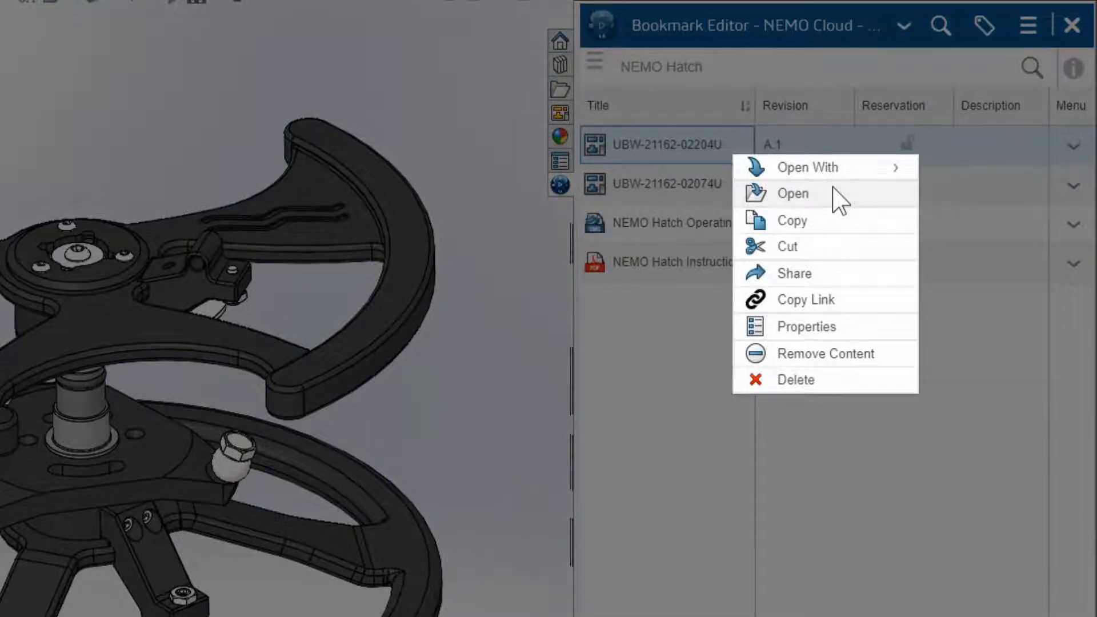
click(833, 192)
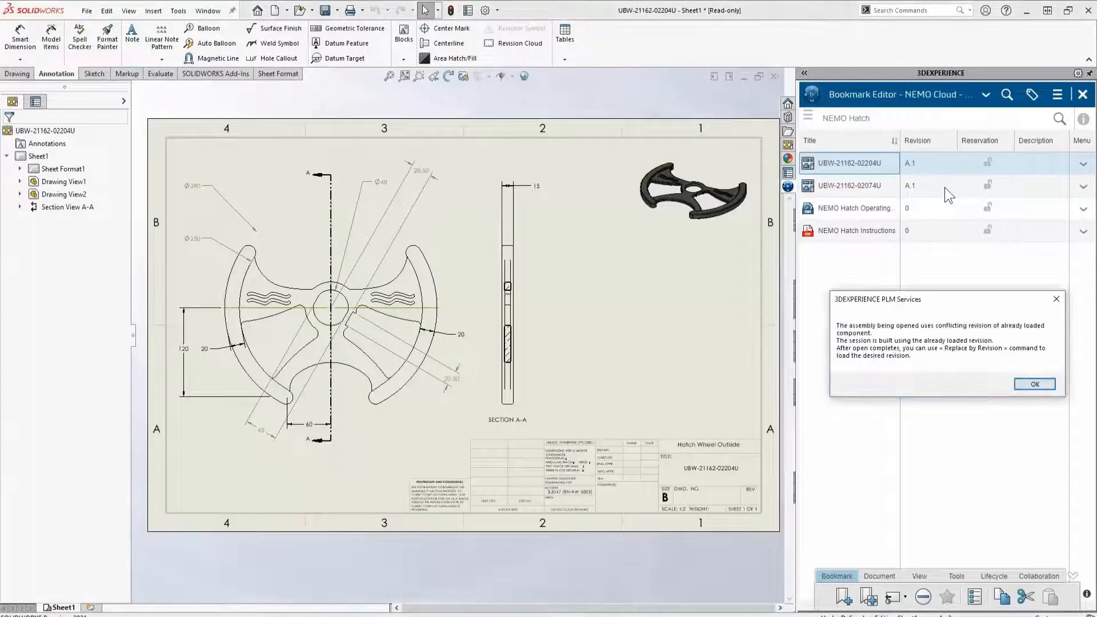
key(Return)
click(985, 94)
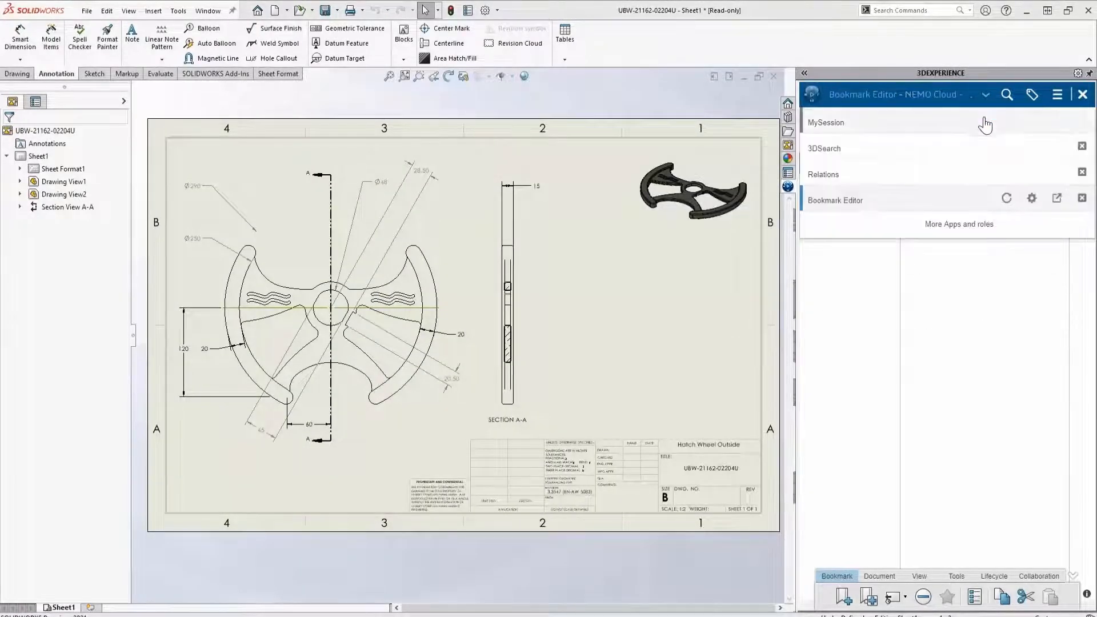
click(985, 123)
Move the Ø290 dimension down beside the wheel's outer rim and save the drawing to 3DEXPERIENCE as a new revision
drag(195, 186, 187, 288)
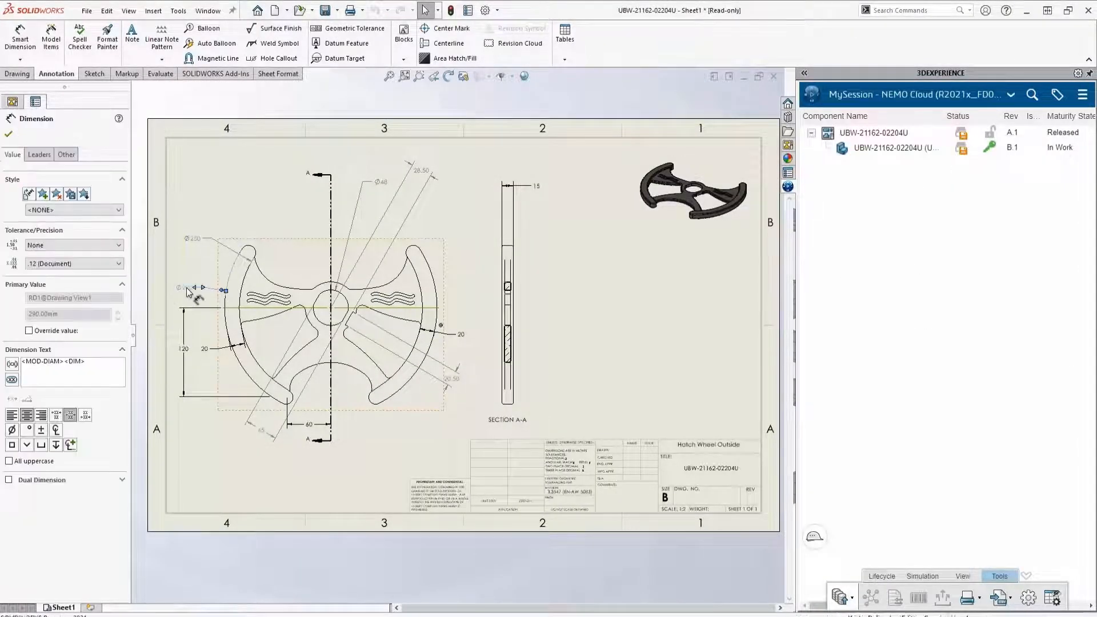
right_click(866, 136)
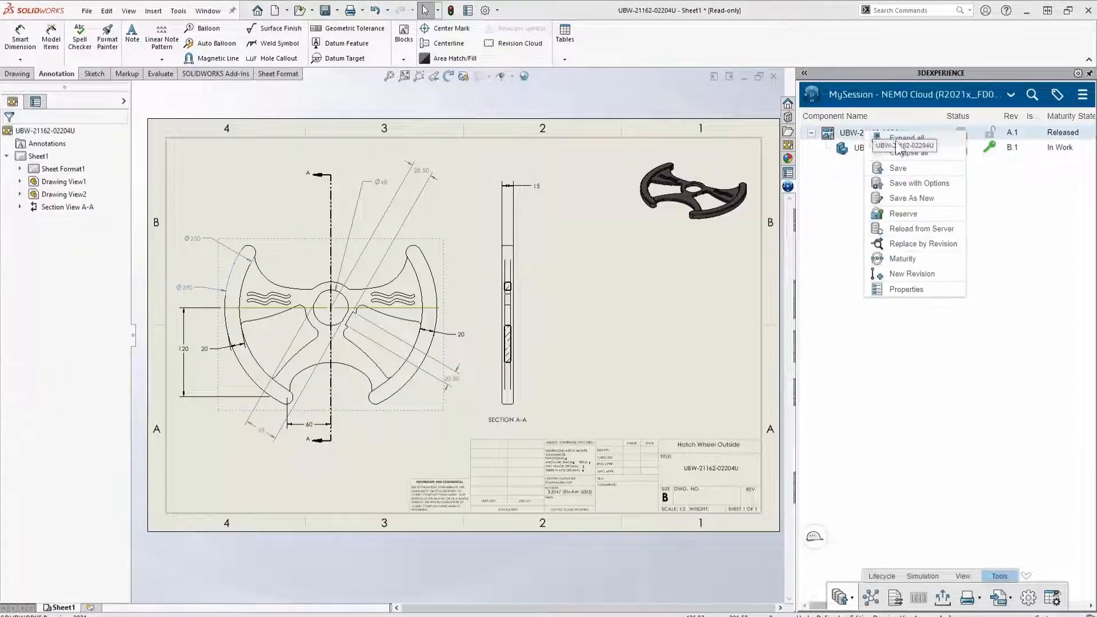
click(951, 183)
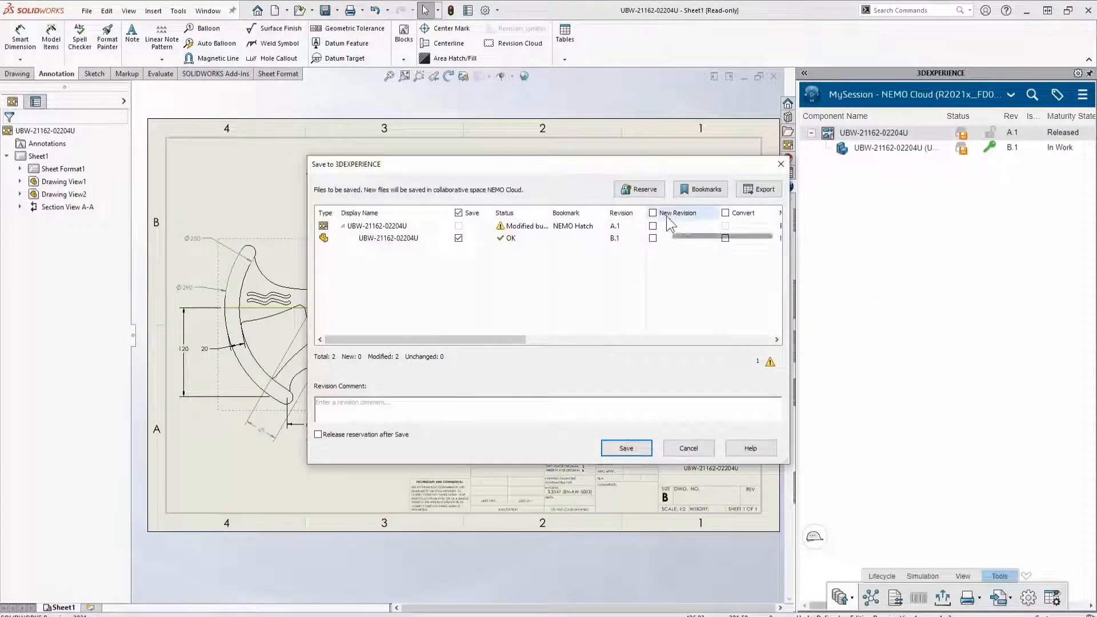
click(653, 226)
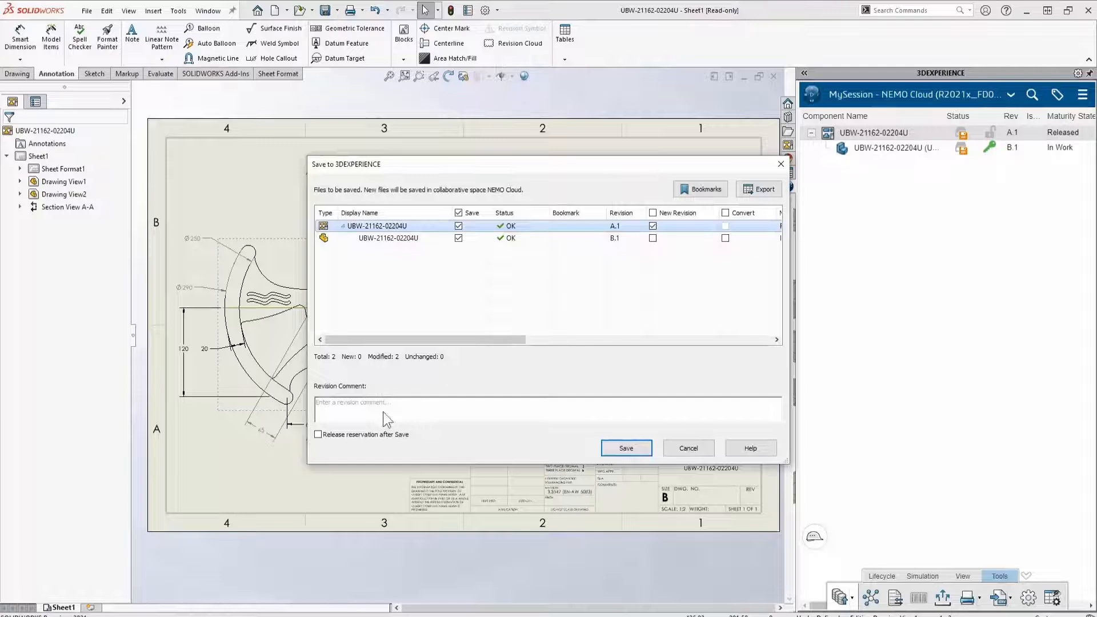
click(629, 448)
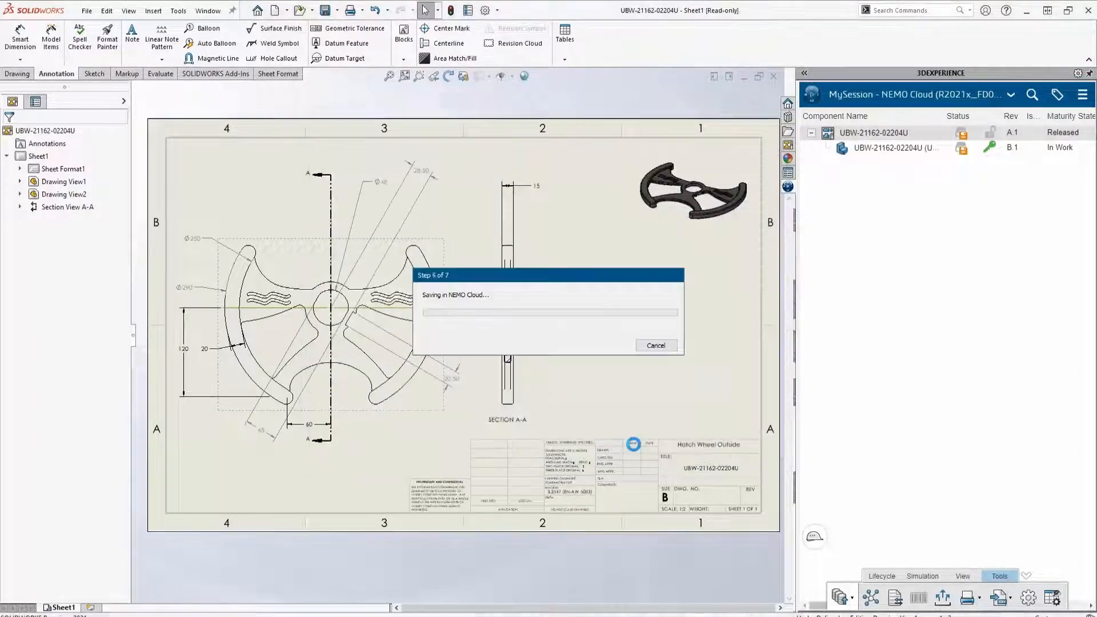
shift+click(882, 150)
right_click(895, 150)
click(958, 232)
click(951, 308)
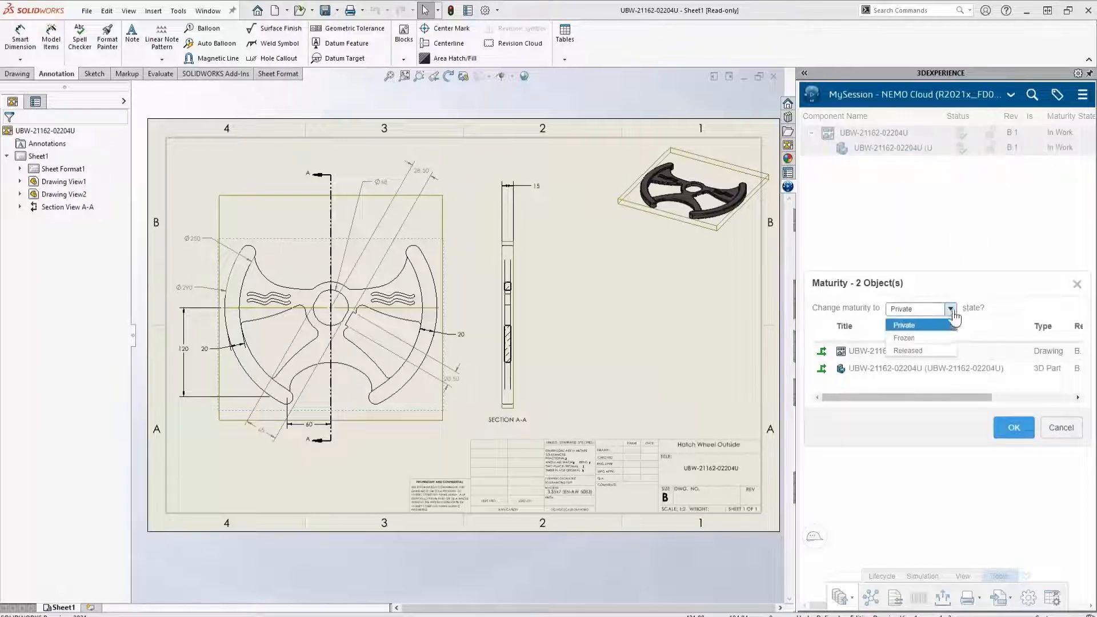
click(940, 339)
click(1016, 427)
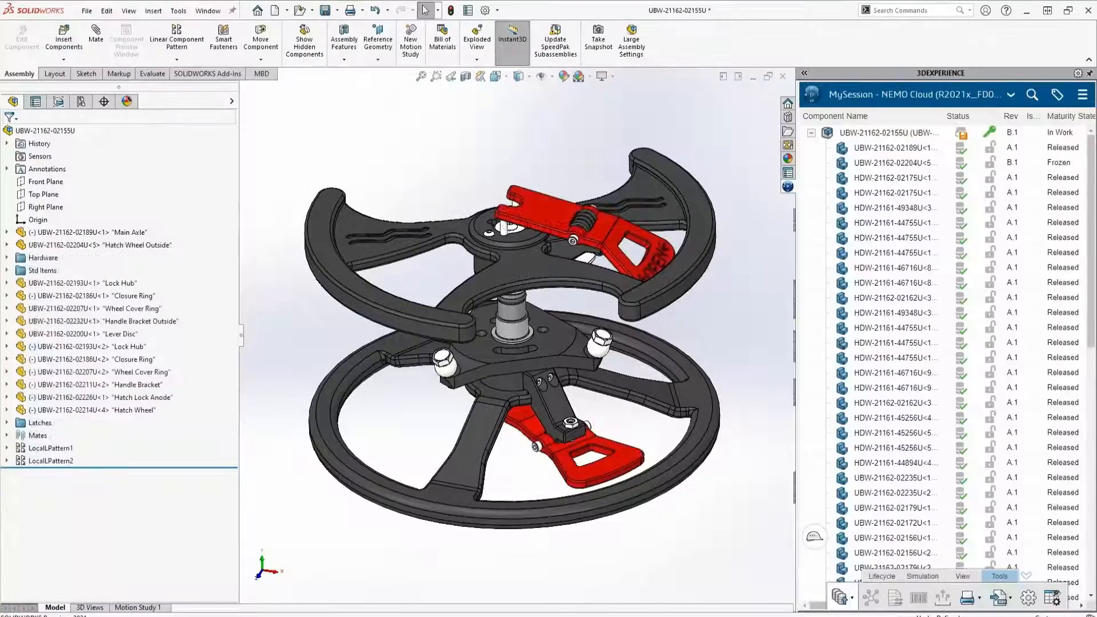
right_click(925, 134)
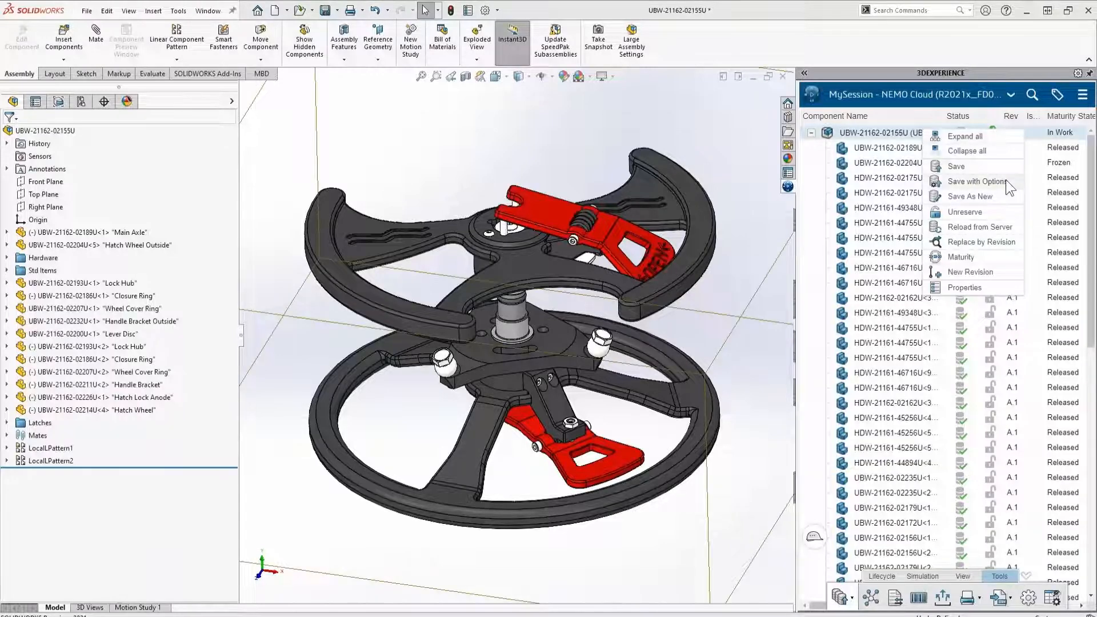
click(977, 181)
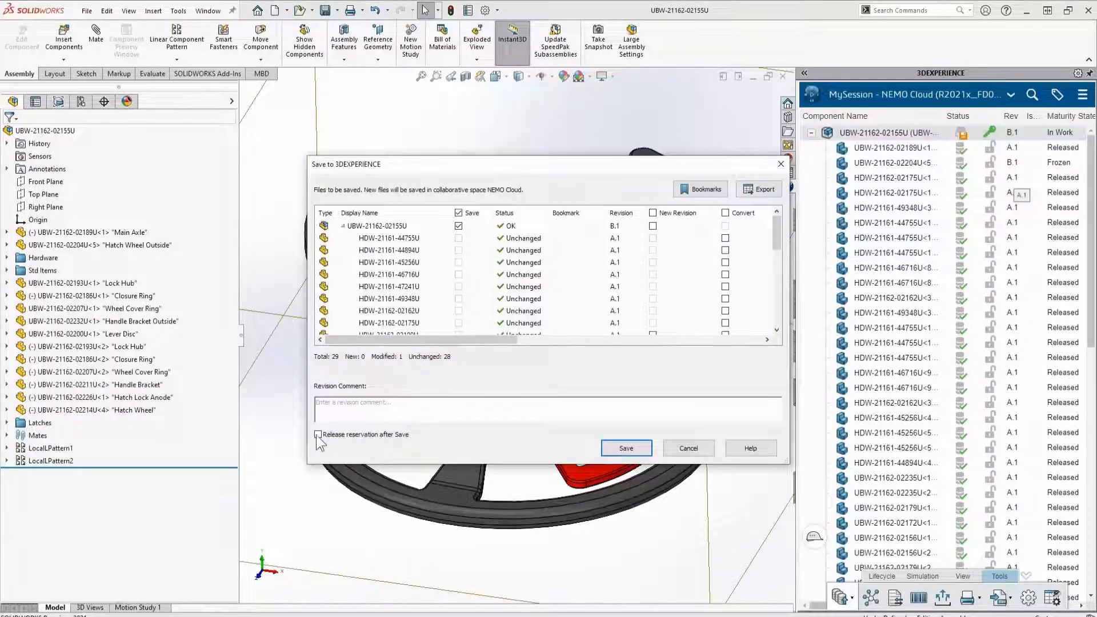
click(637, 451)
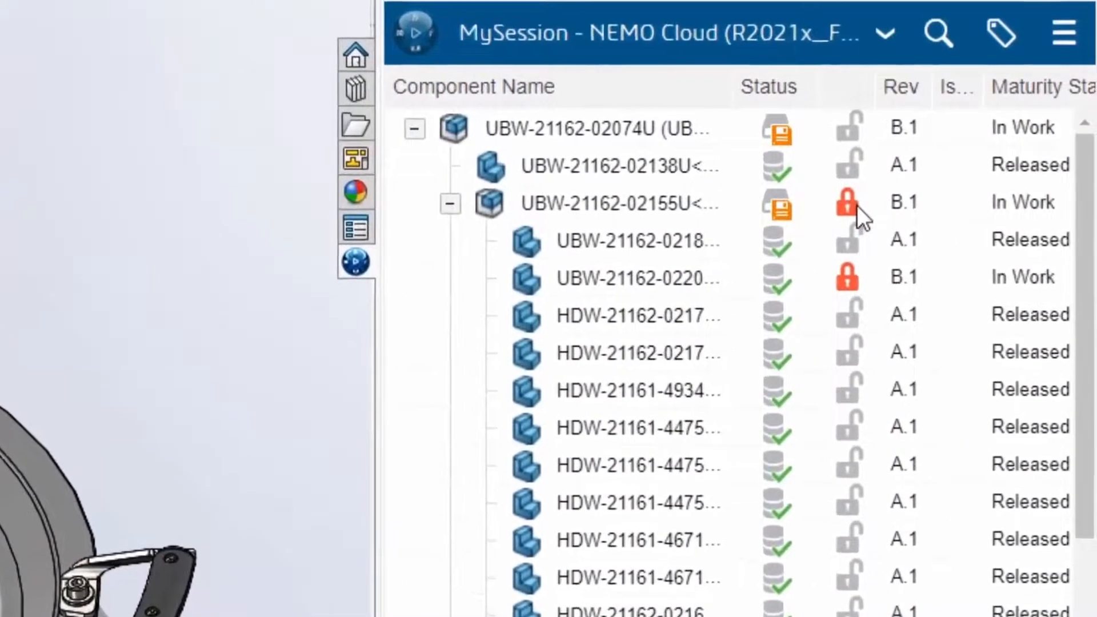
mouse_move(905, 192)
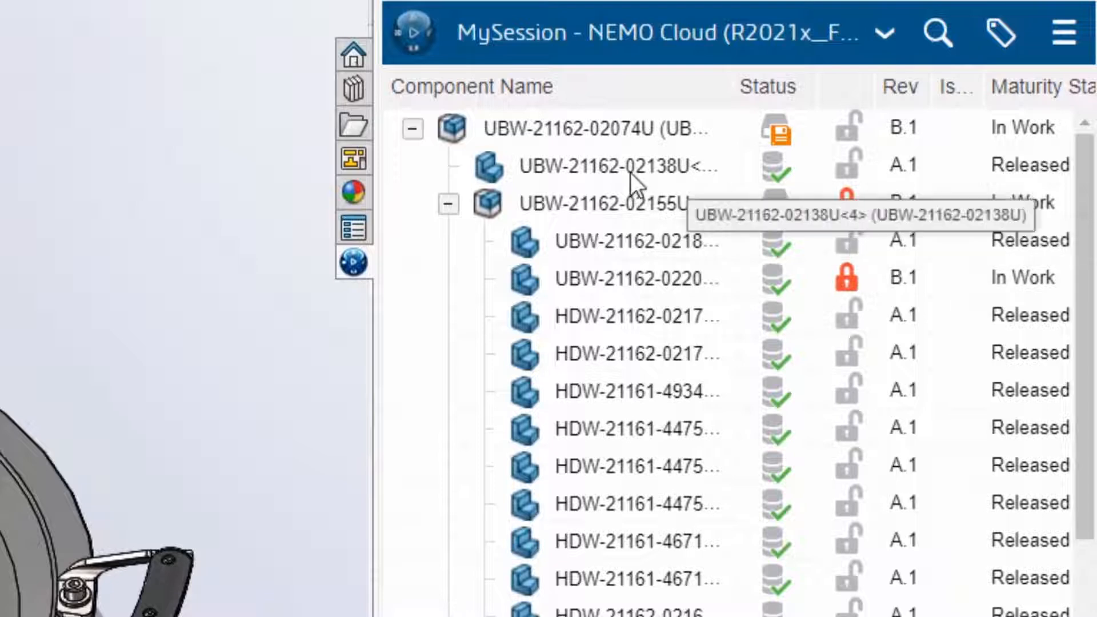
right_click(520, 126)
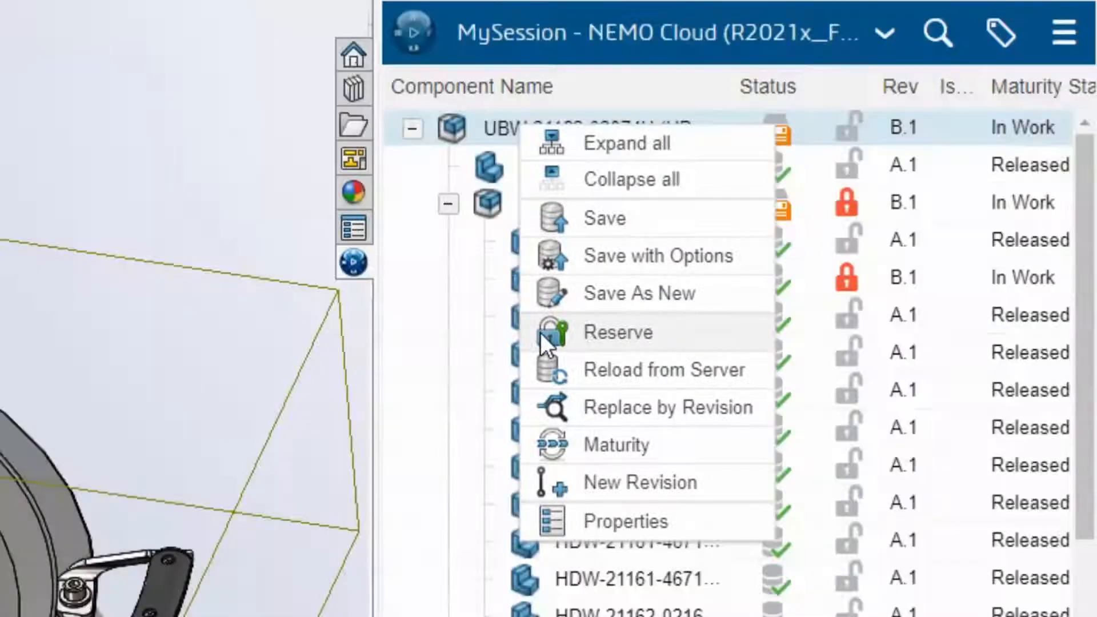
click(541, 332)
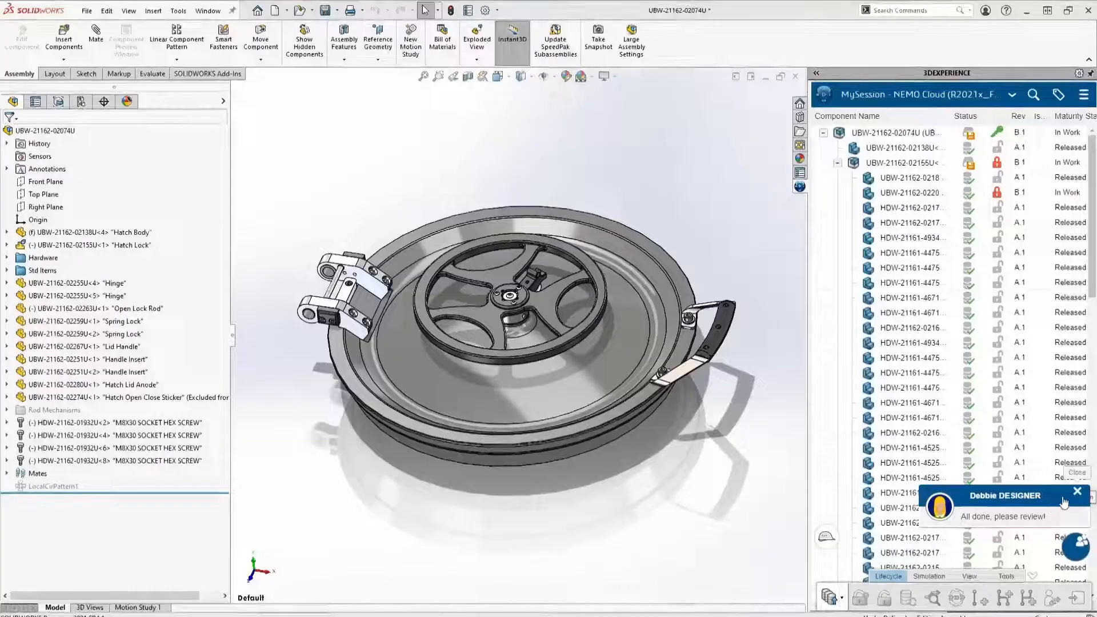
click(1077, 491)
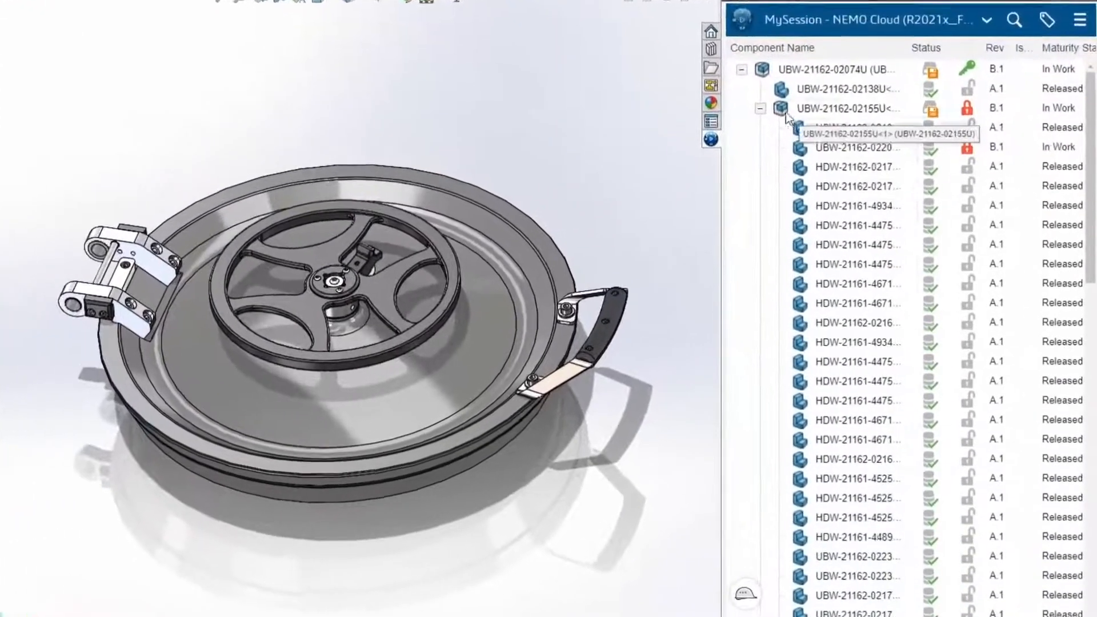
right_click(857, 164)
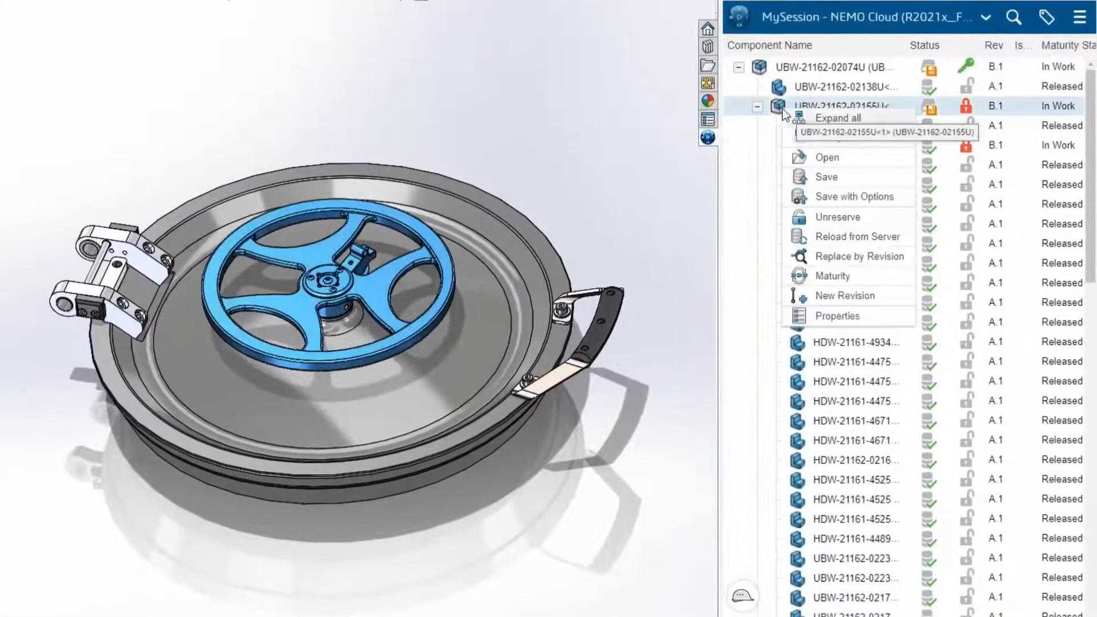
click(800, 237)
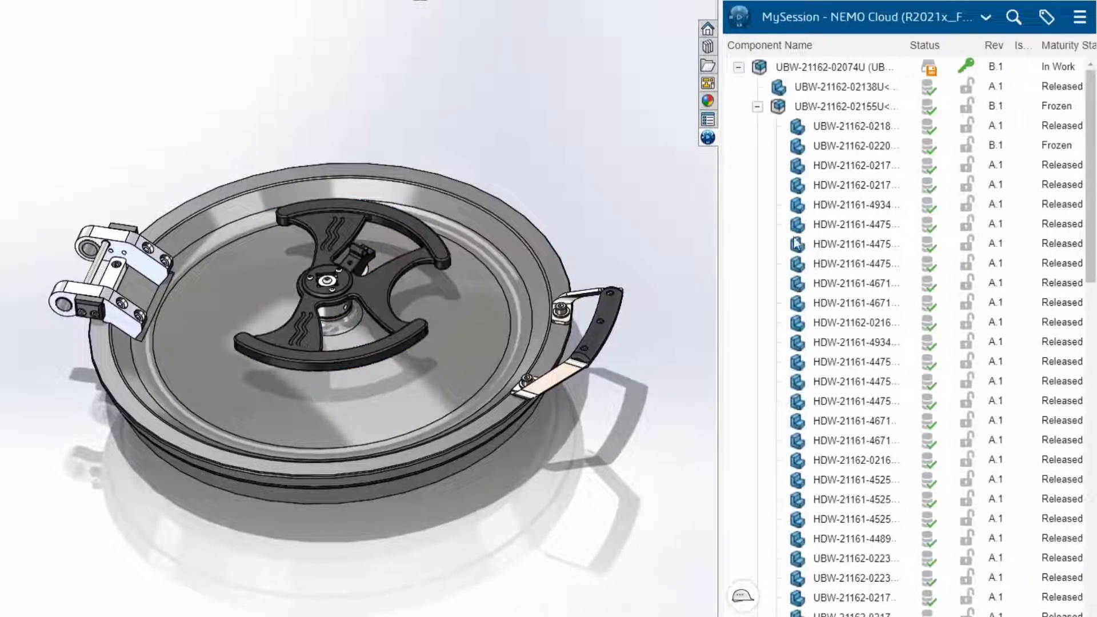
Open the outside hatch wheel's drawing from the lid assembly and change the maturity of the drawing and part to Released
click(440, 246)
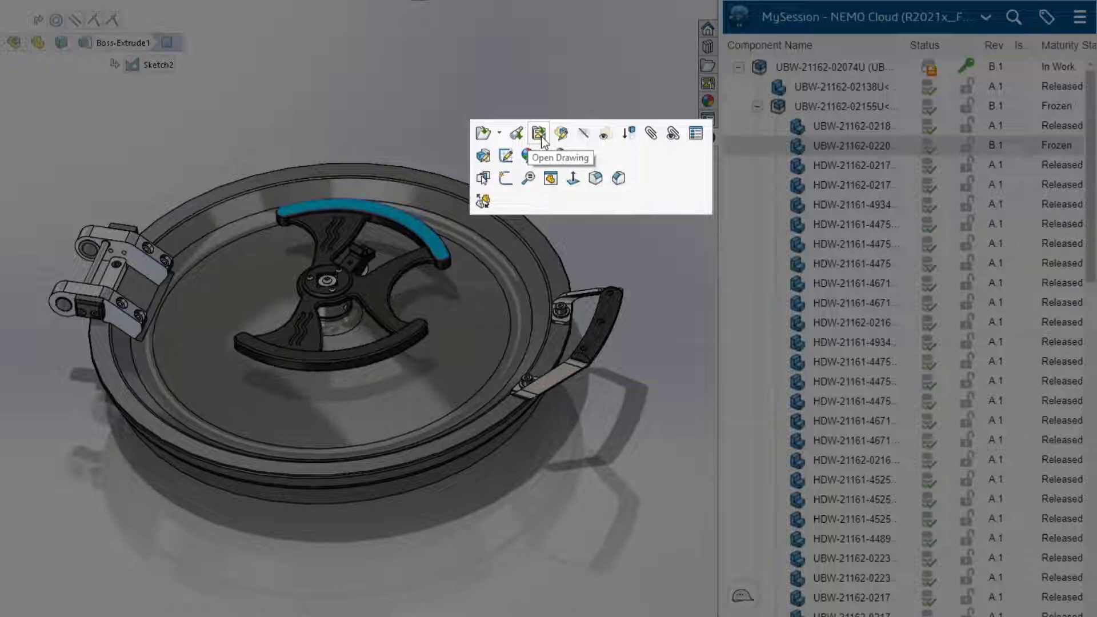
click(538, 134)
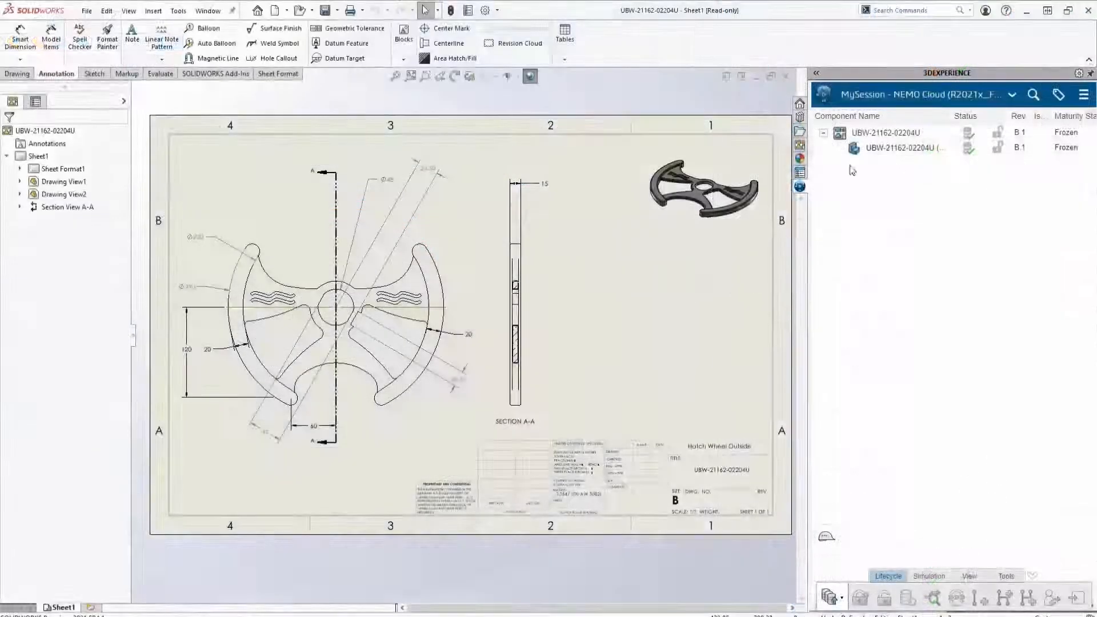
right_click(868, 139)
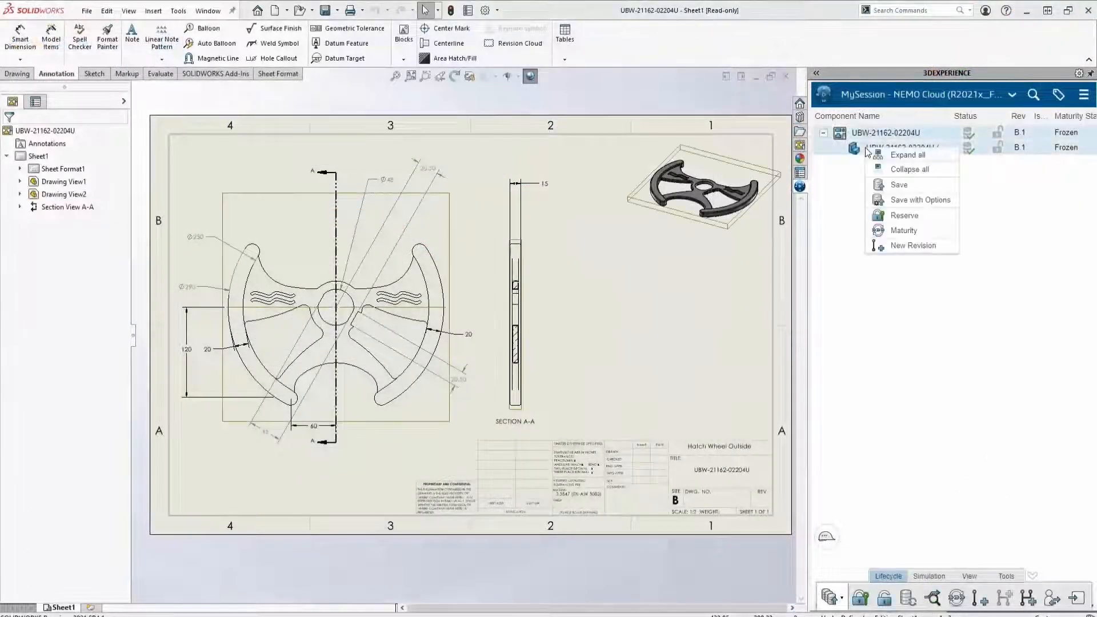
click(882, 233)
click(959, 308)
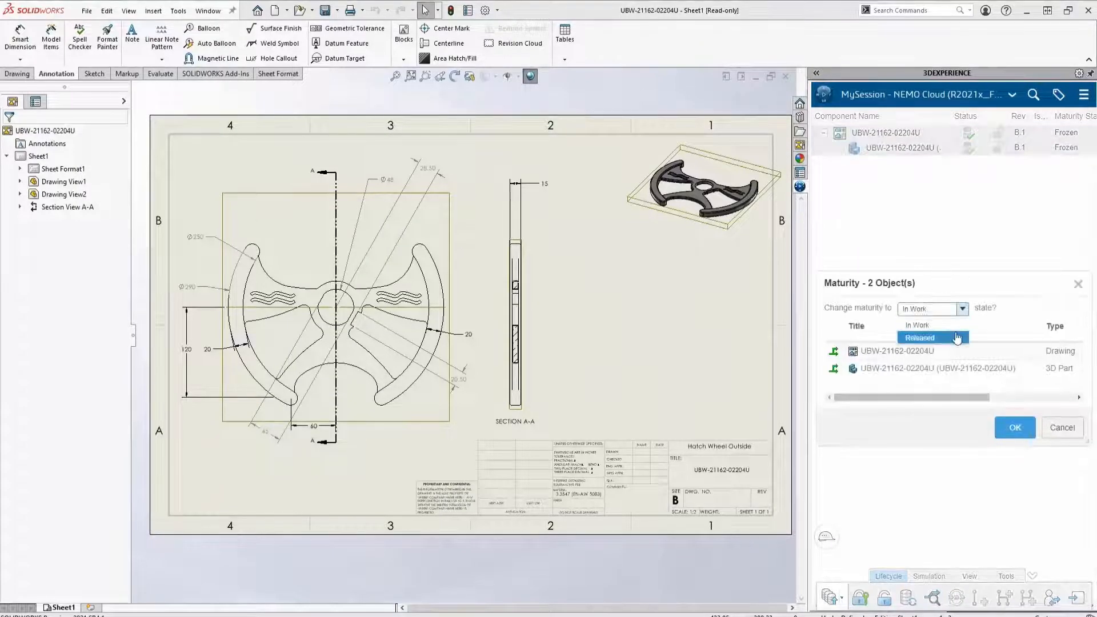
click(955, 338)
click(1014, 427)
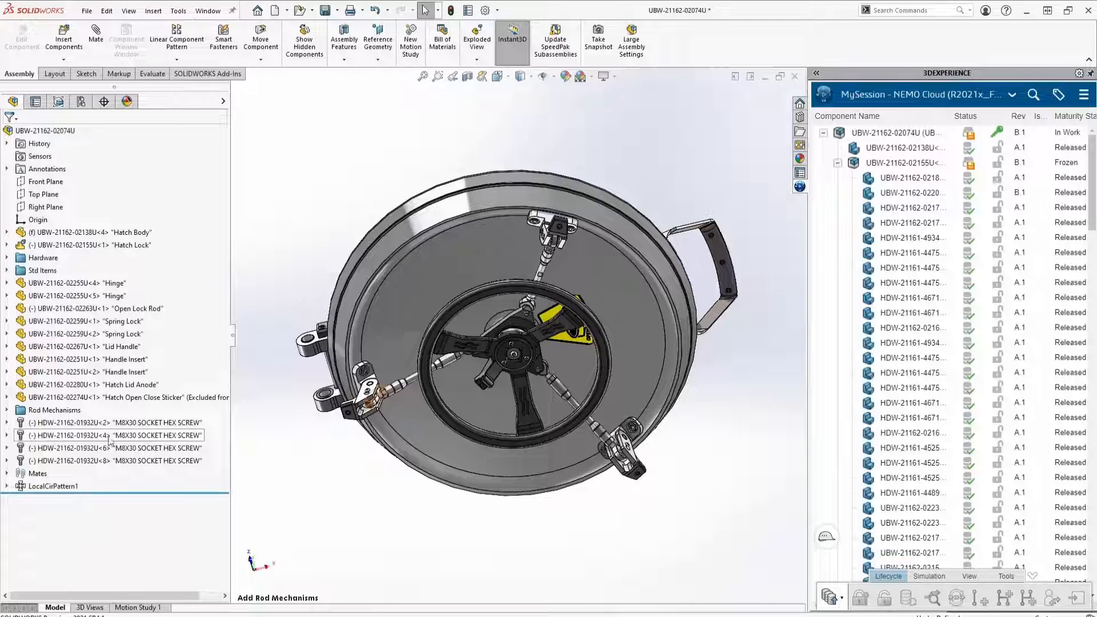
click(1011, 94)
click(987, 150)
right_click(889, 189)
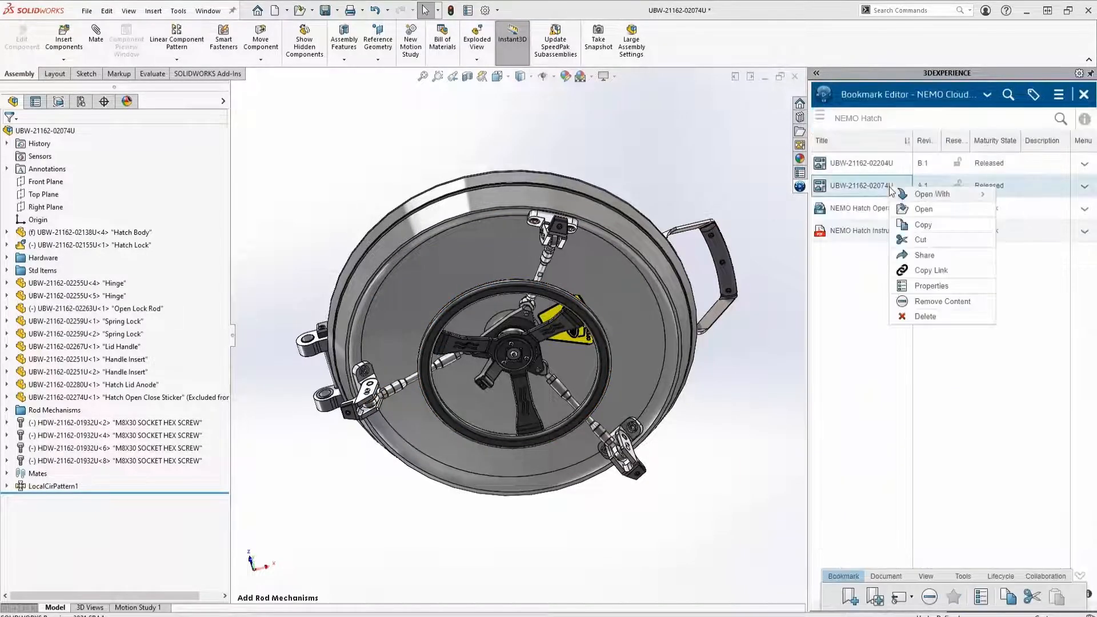
click(903, 209)
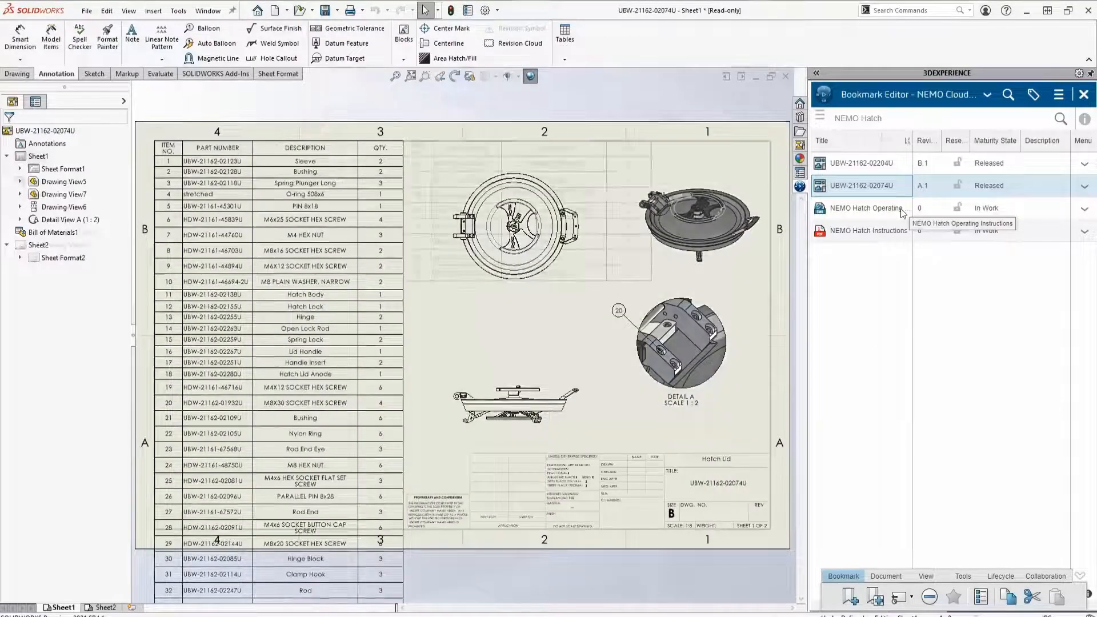
right_click(844, 139)
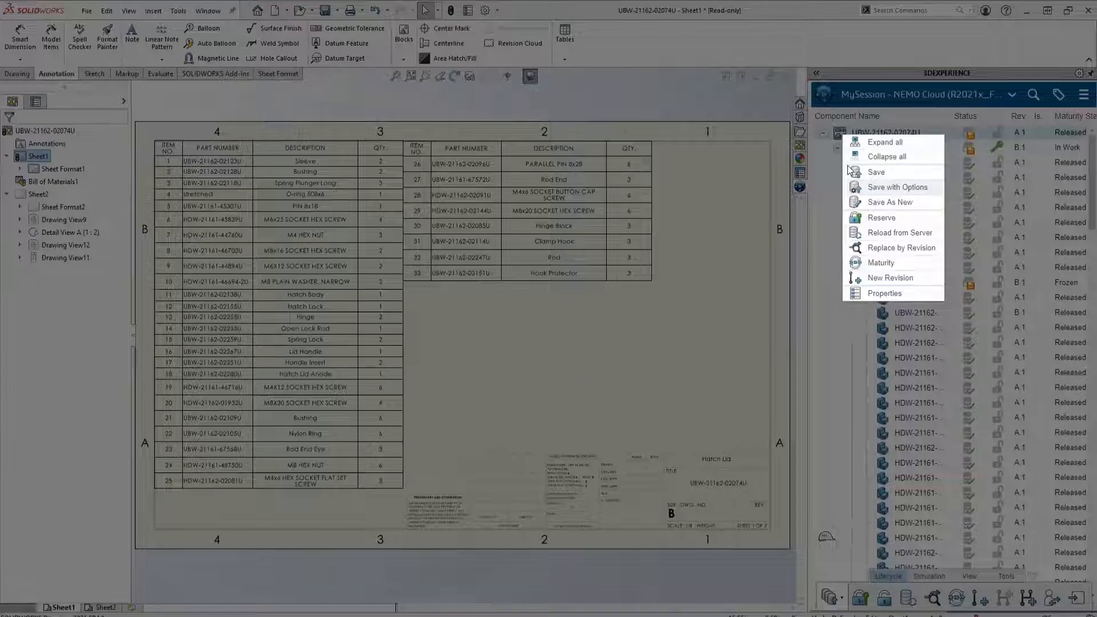
click(851, 172)
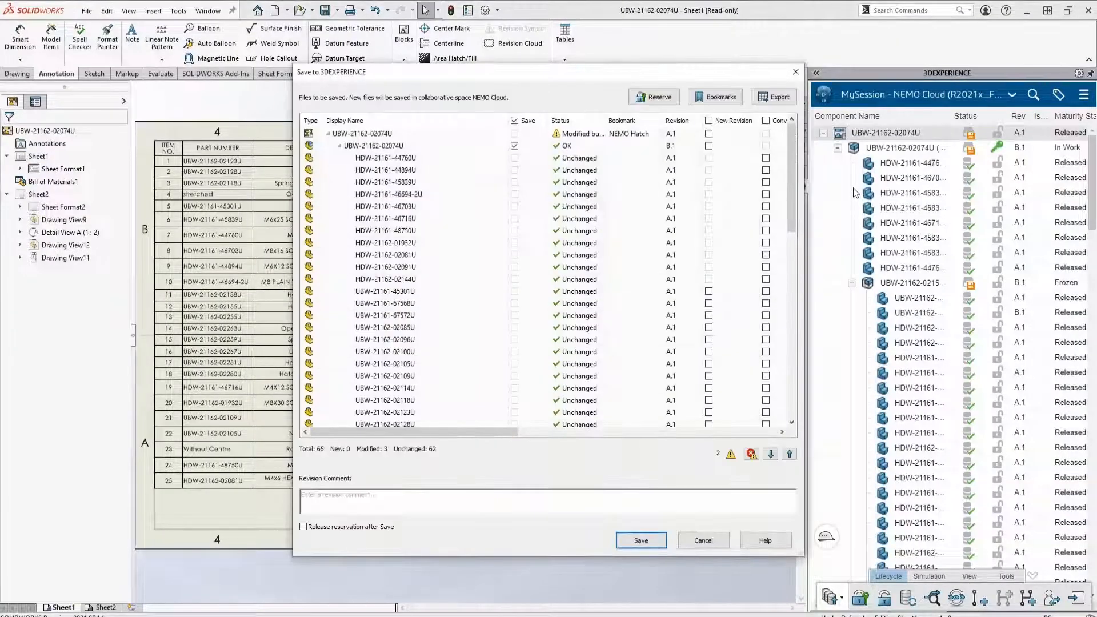
click(709, 134)
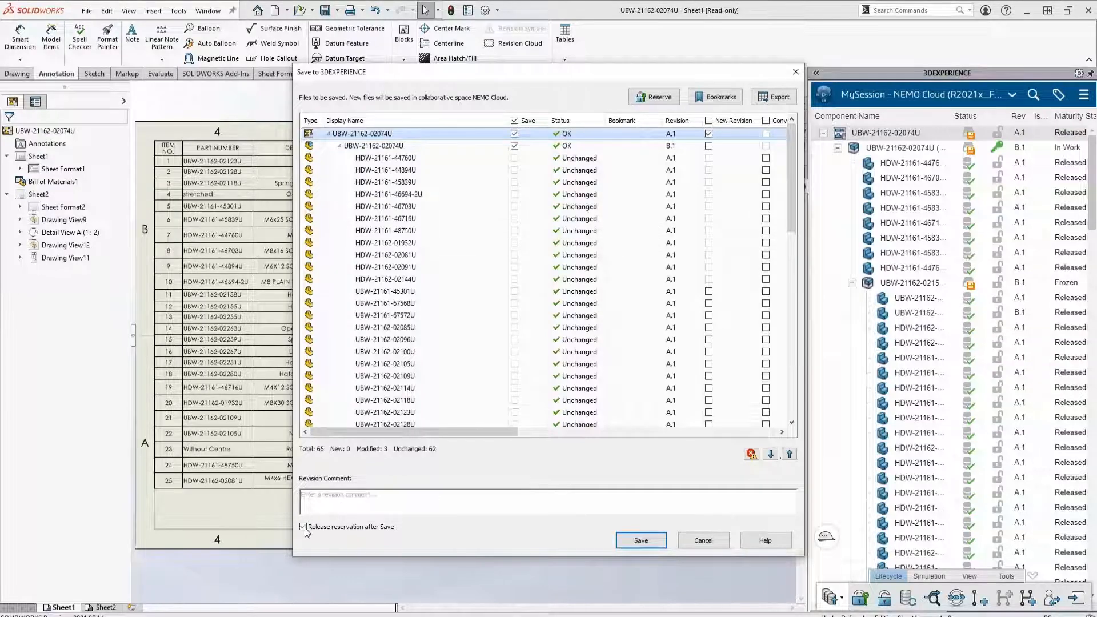
click(640, 538)
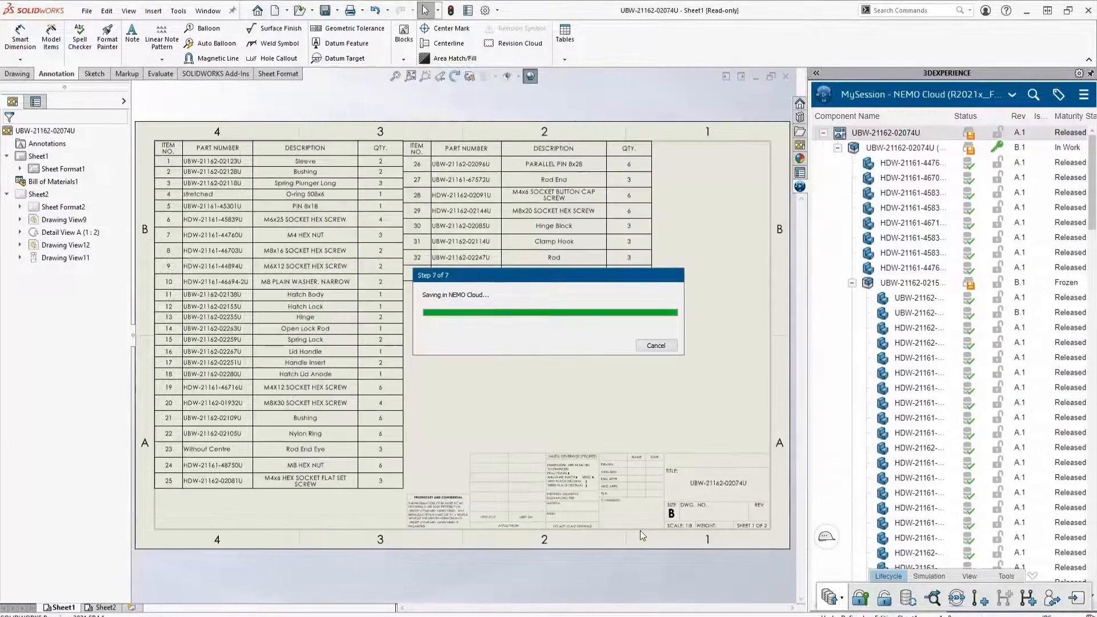
Return to the NEMO Hatch bookmark and put the NEMO Hatch Operating Instructions document into edit
click(1011, 95)
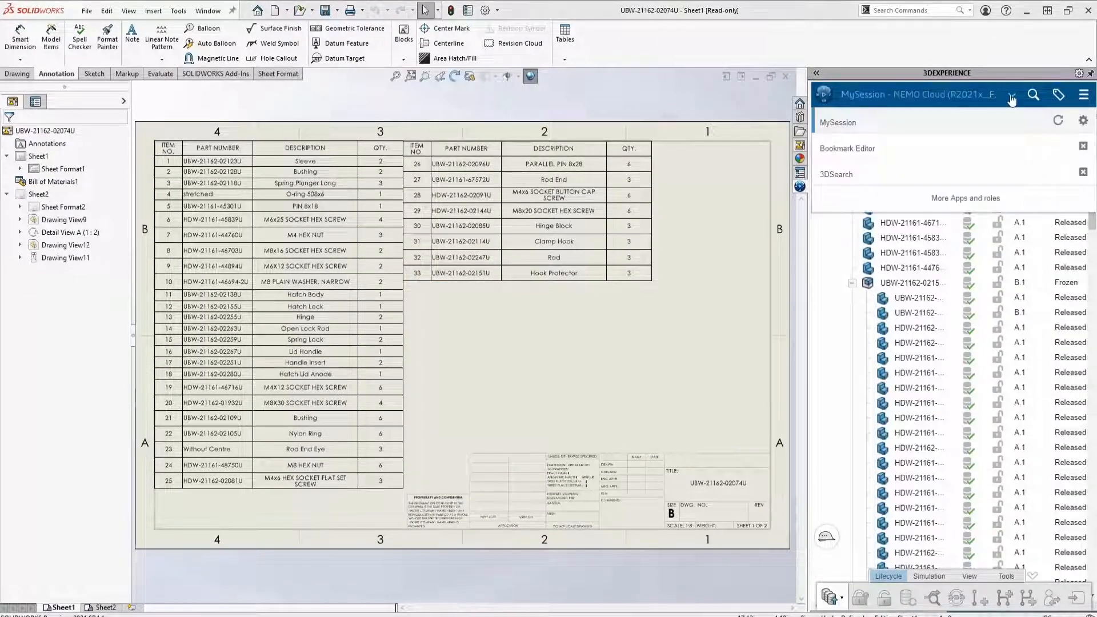
click(965, 150)
right_click(1014, 207)
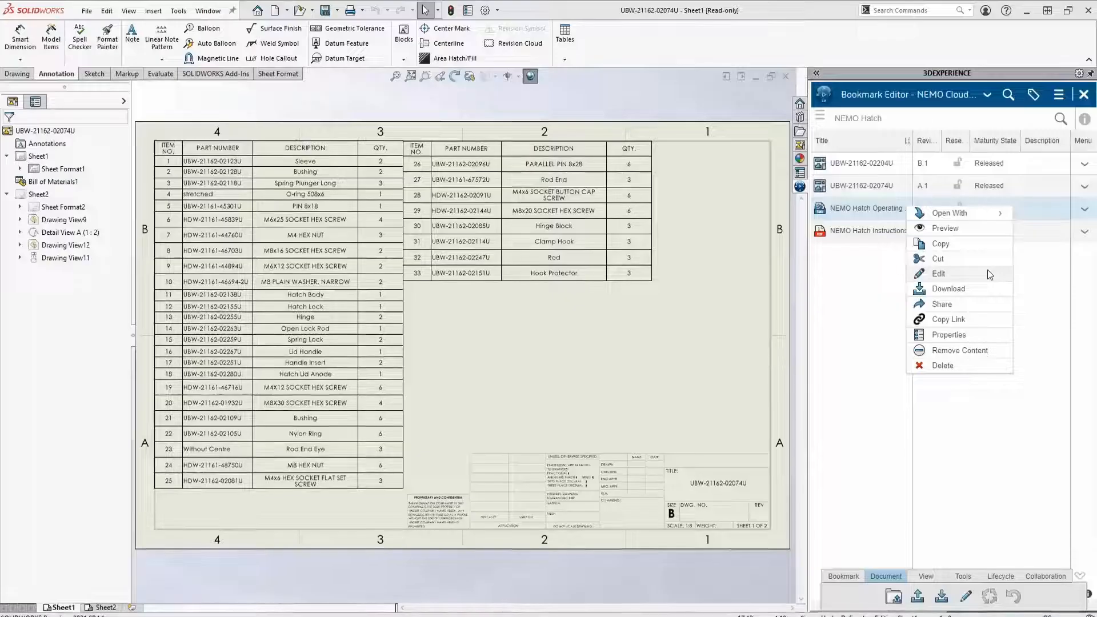
click(987, 272)
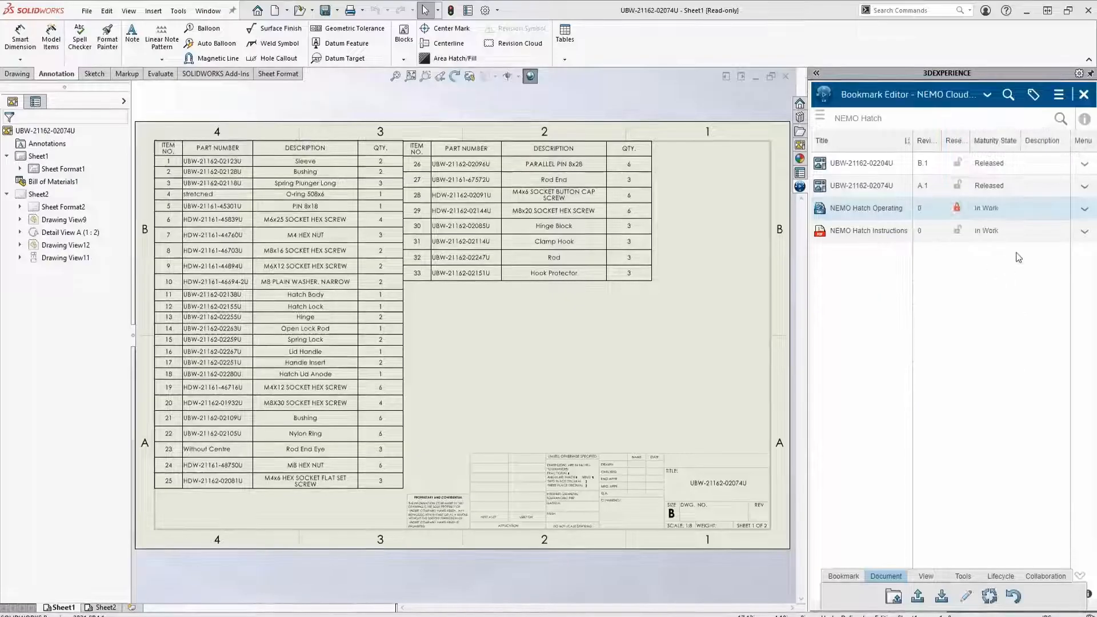
Preview the NEMO Hatch Operating Instructions document in a widened 3DEXPERIENCE view
click(1084, 209)
click(1017, 231)
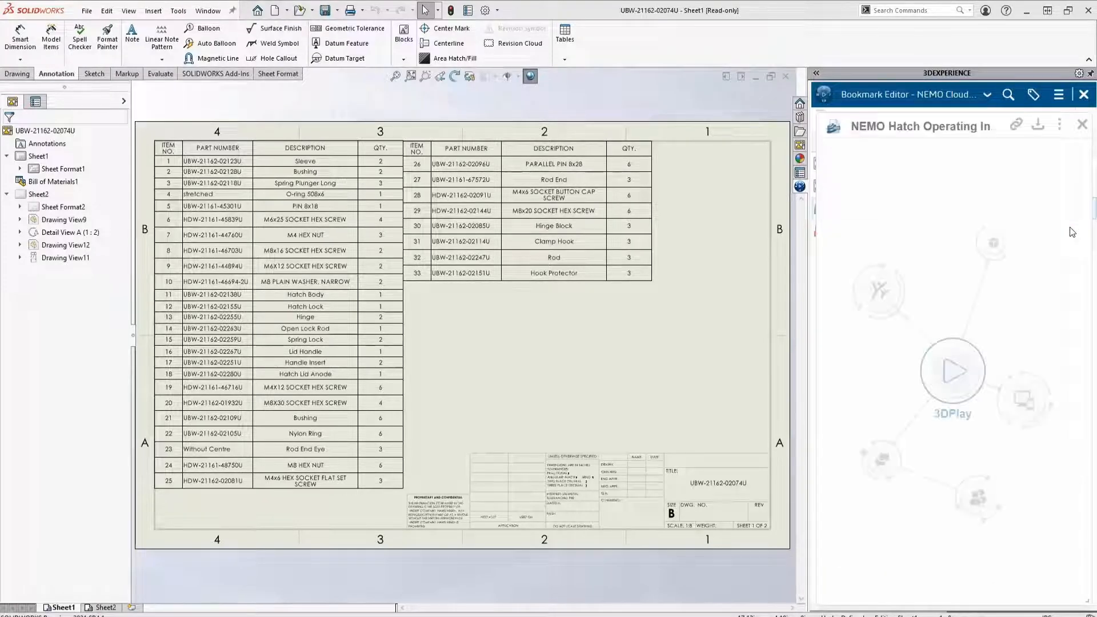
click(817, 76)
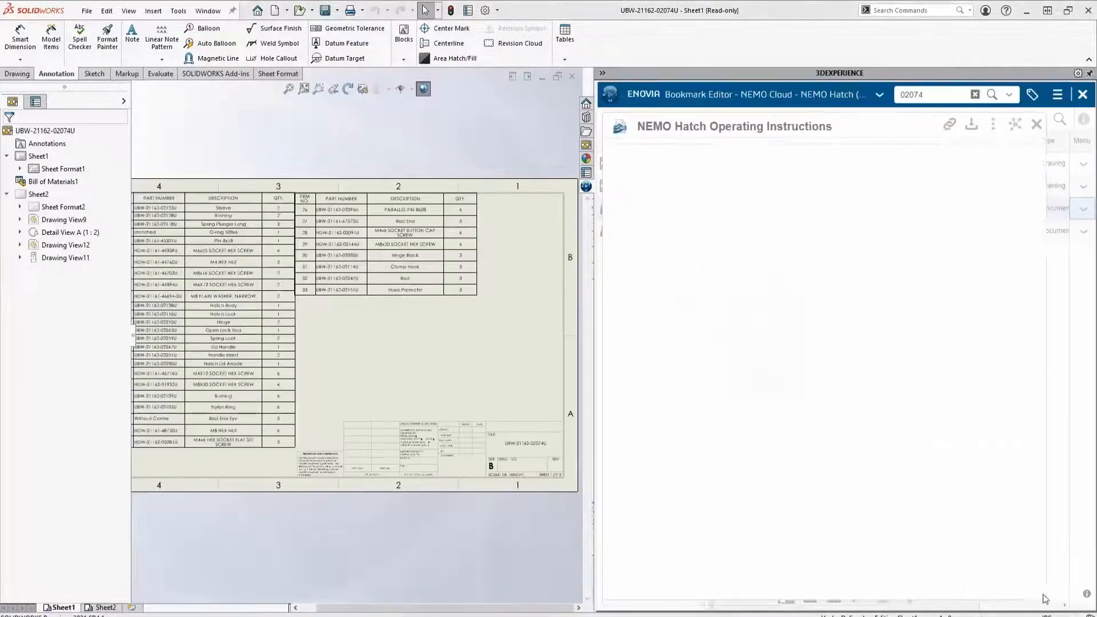
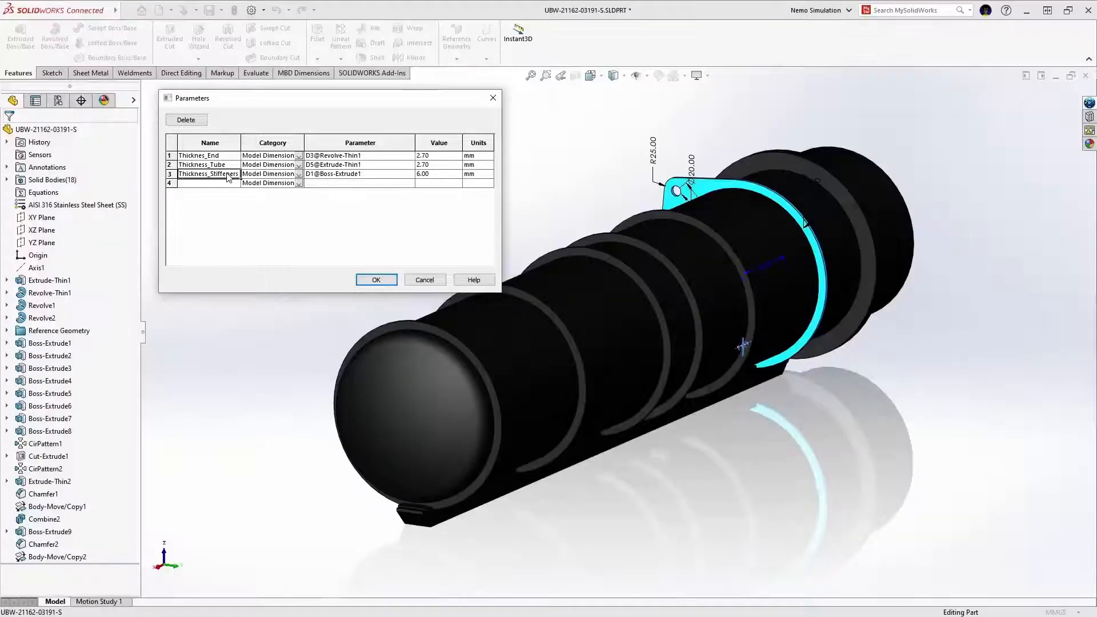
click(368, 279)
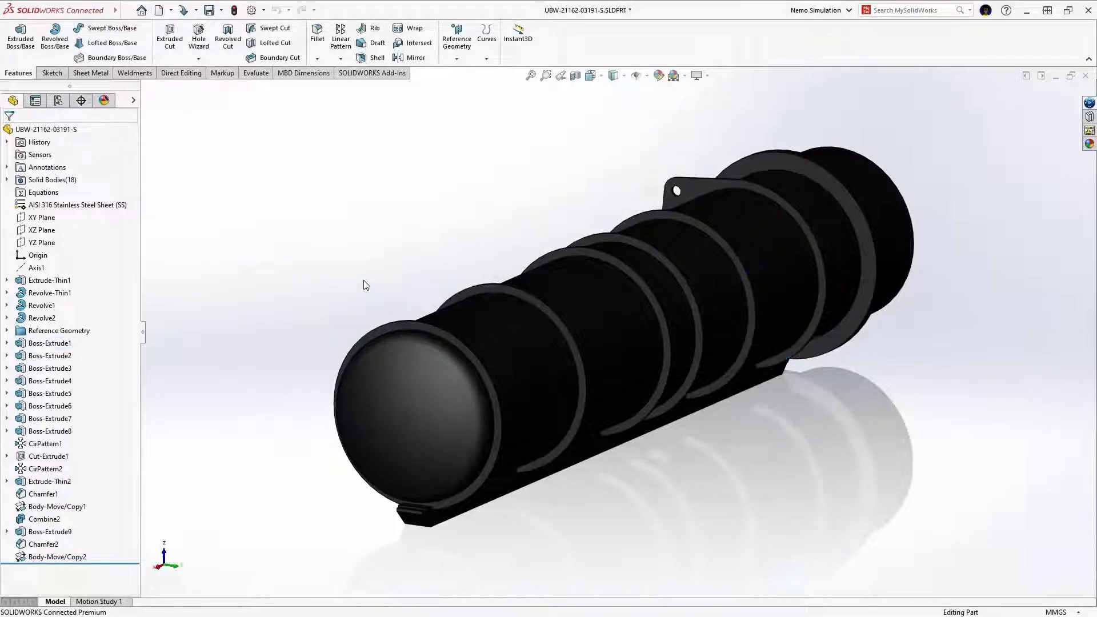
click(209, 11)
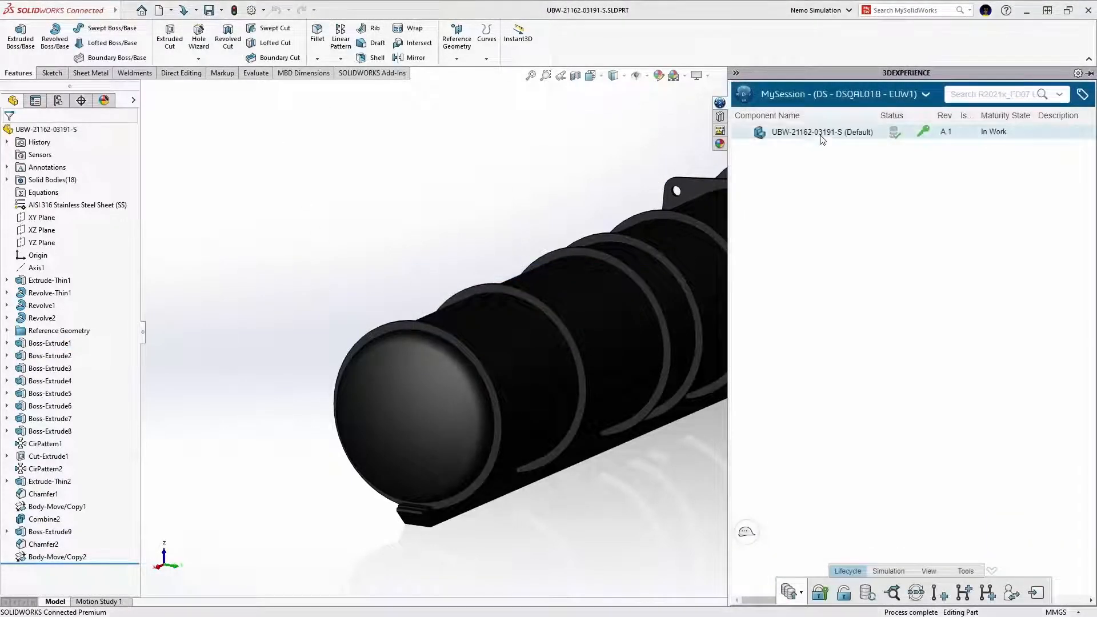
Switch to Model Assembly Design and run an Advanced Automated FEM with the Midsurface Mesh procedure applied on all parts
click(743, 93)
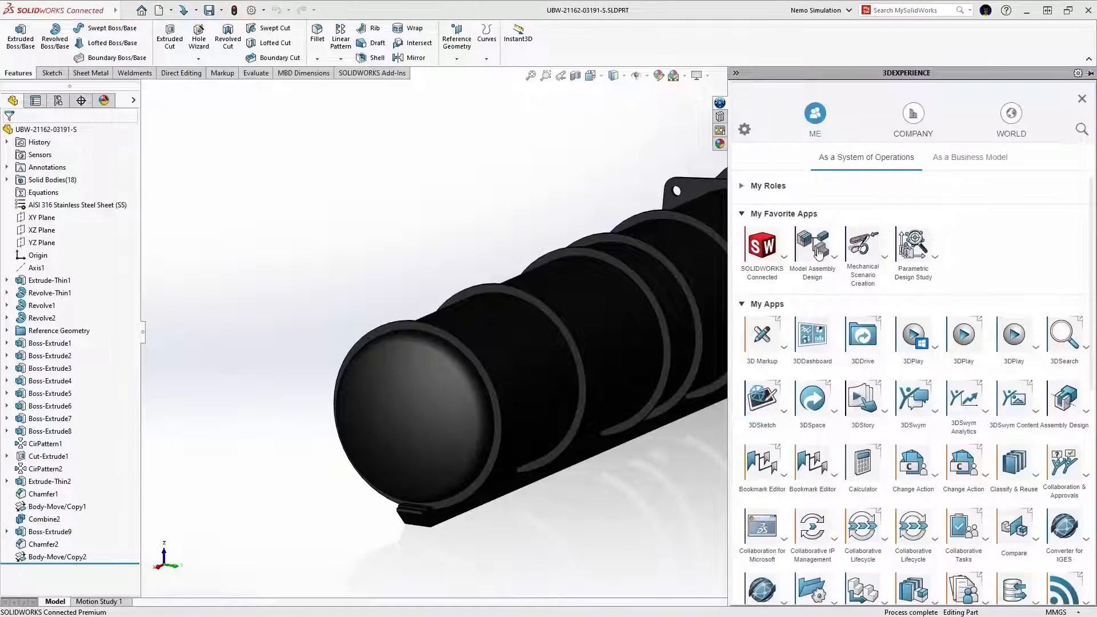
click(817, 250)
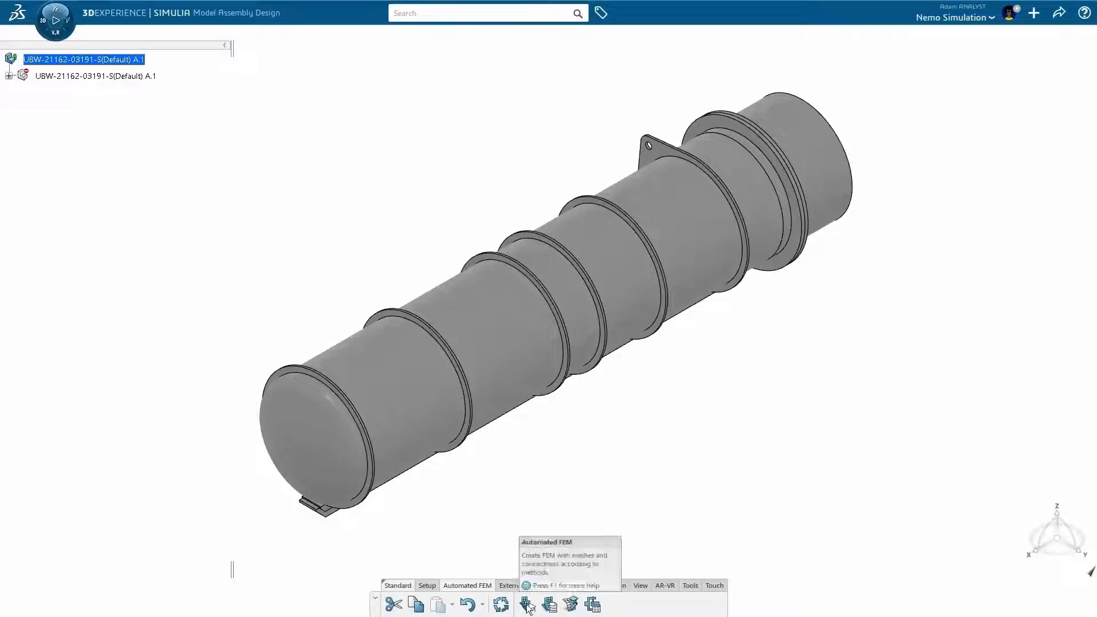
click(526, 604)
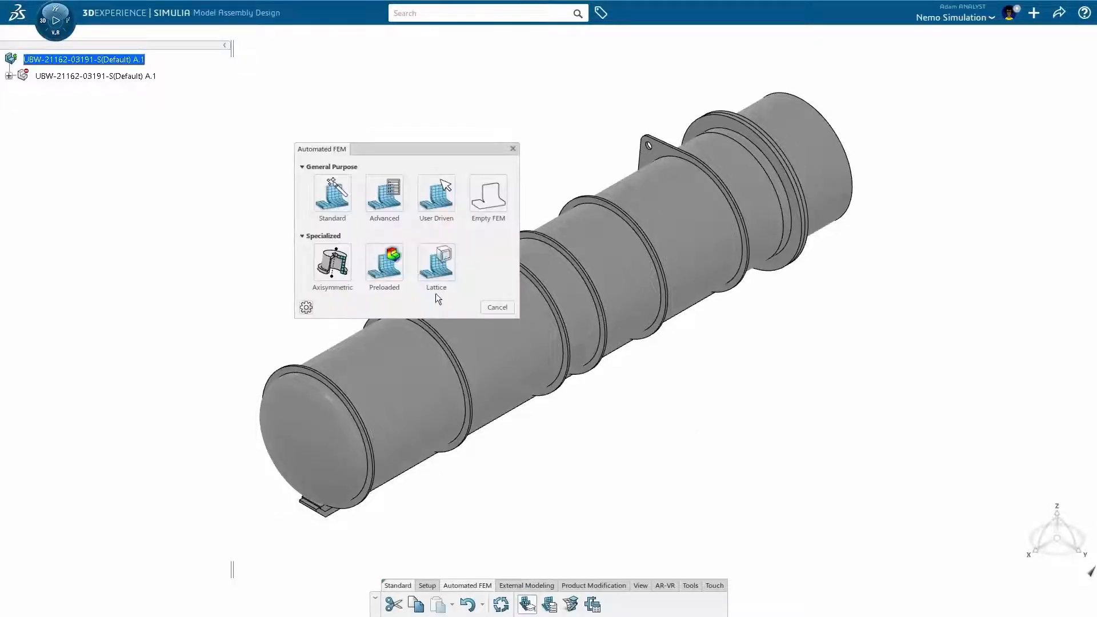
click(396, 200)
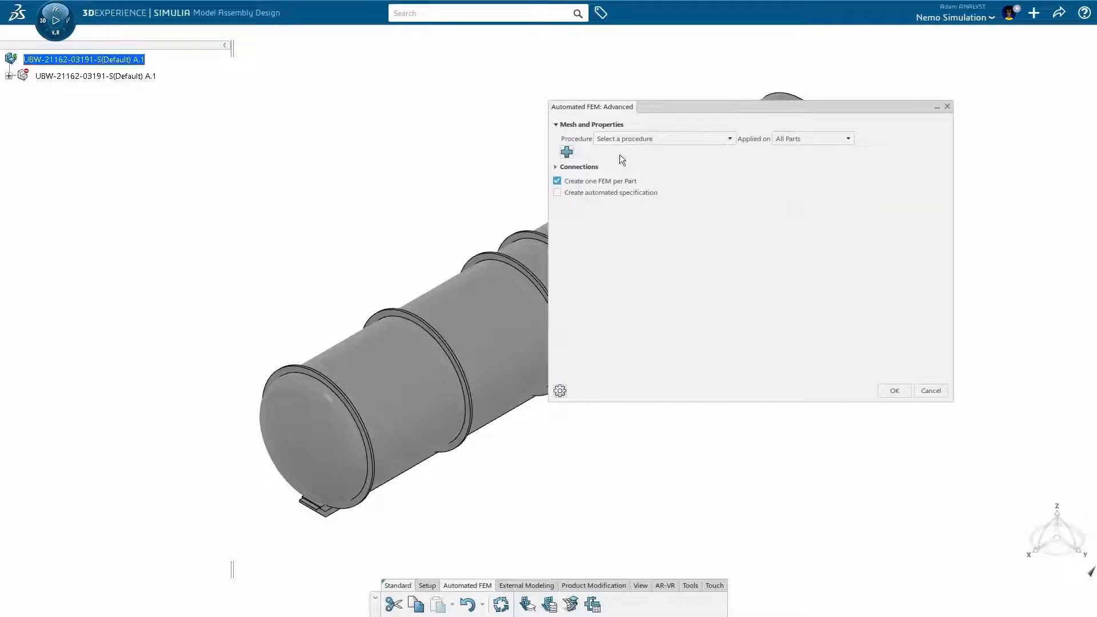
click(677, 138)
scroll(718, 171, down, 3)
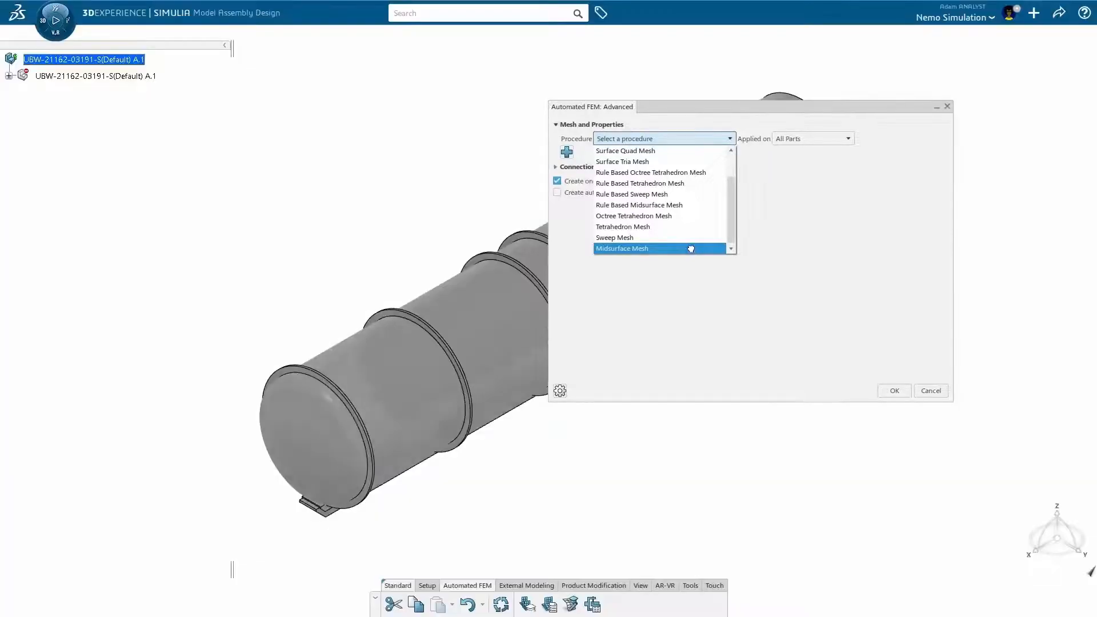
click(690, 248)
click(885, 389)
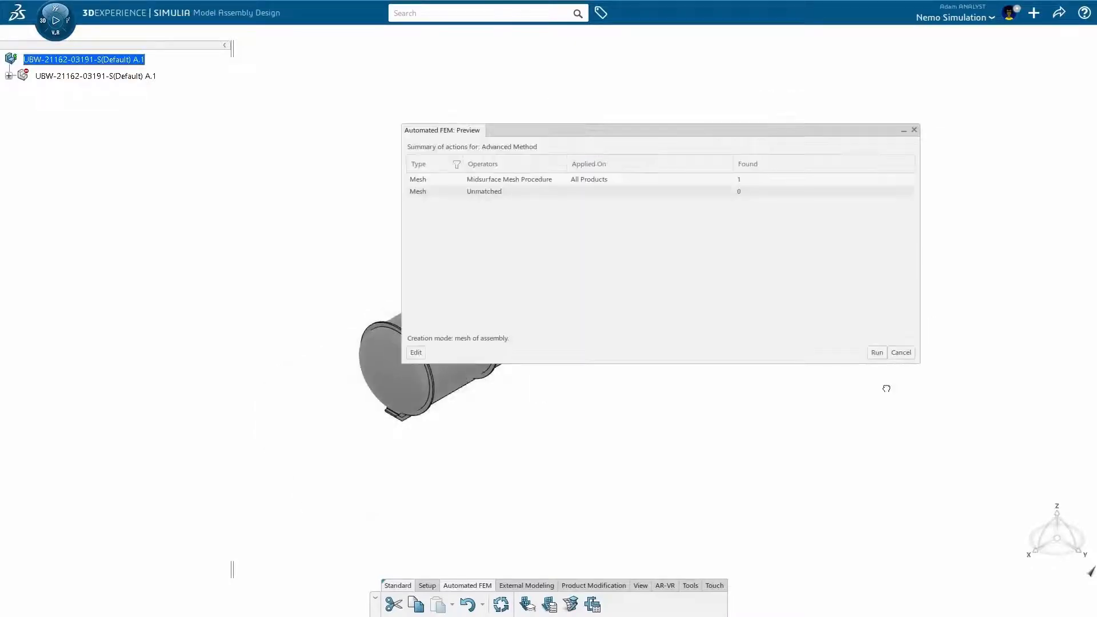
click(875, 353)
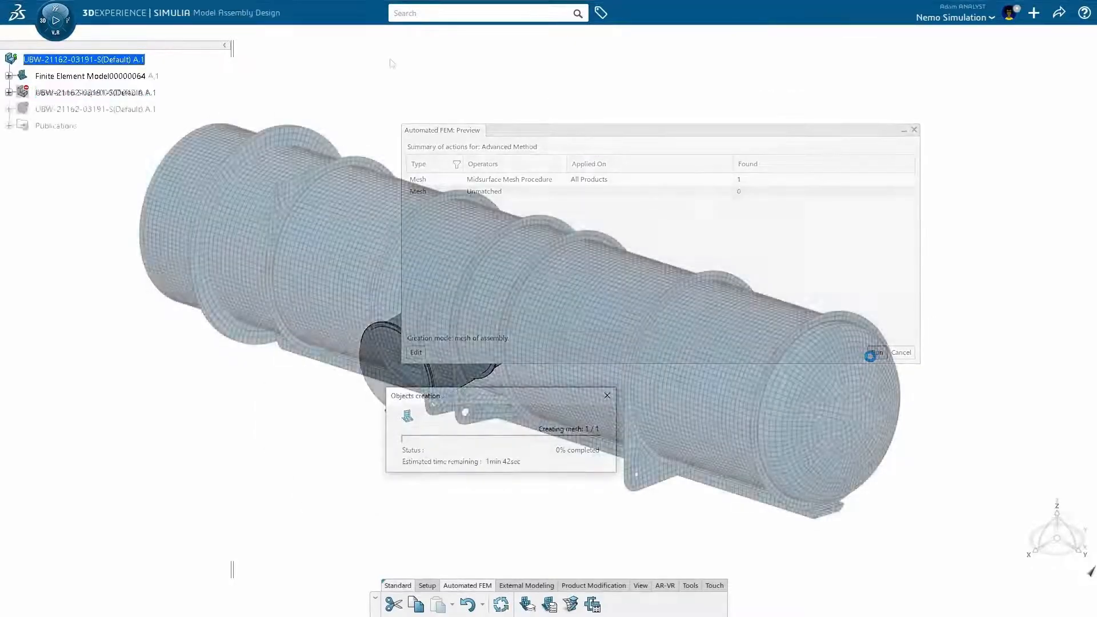
Open the meshed hull in Mechanical Scenario Creation
click(55, 20)
click(147, 203)
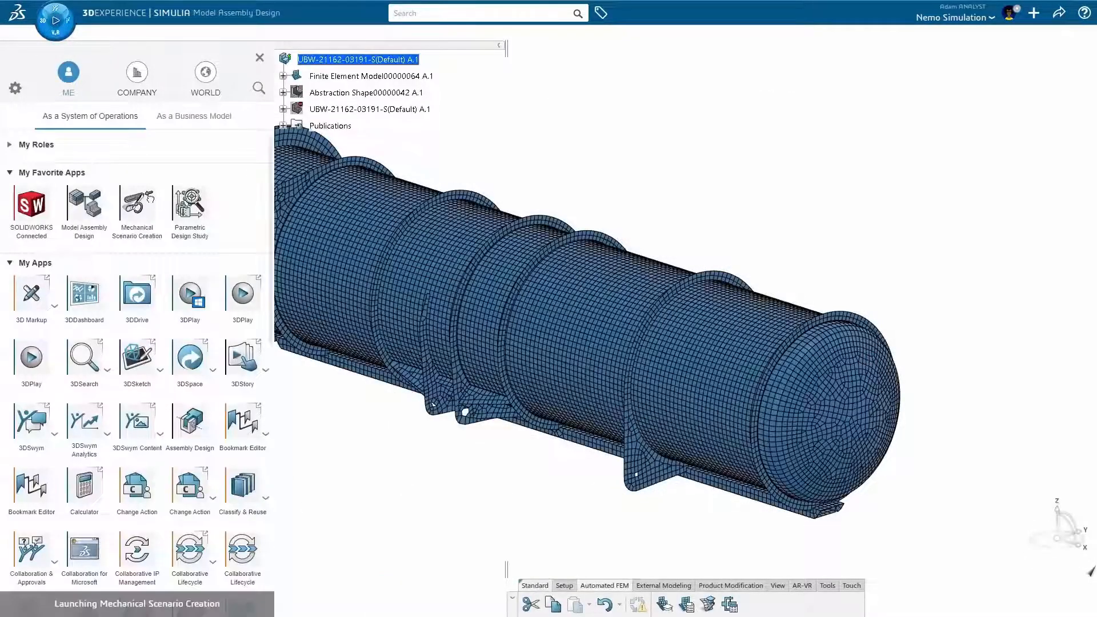
click(980, 399)
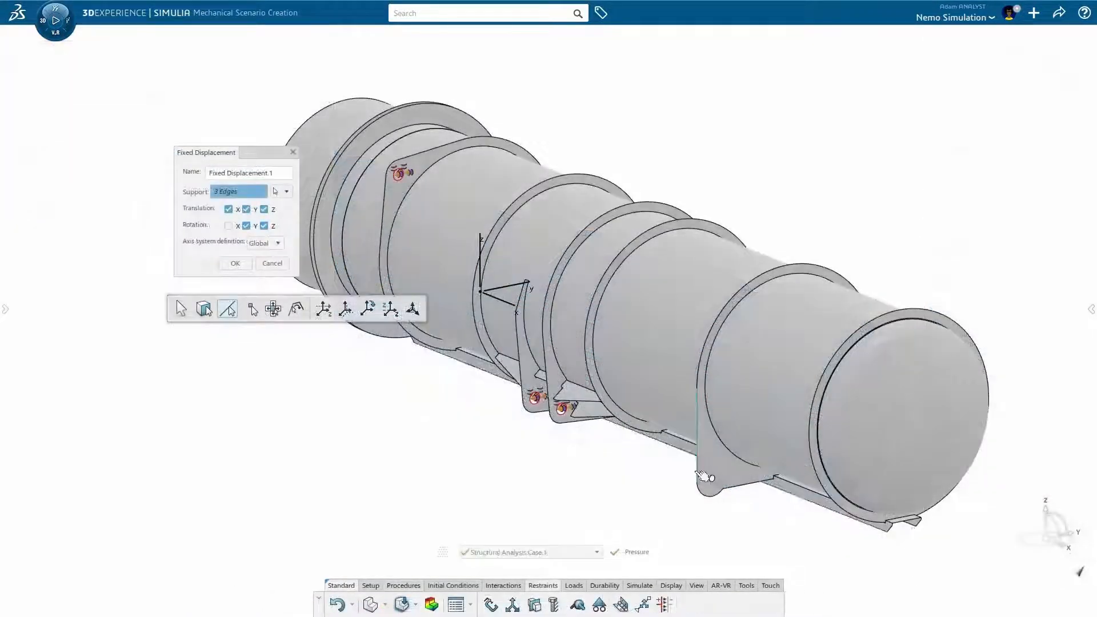
Restrain the lug hole edges with a fixed displacement and apply a 1e+006 Pa pressure to the hull's outer faces
click(711, 477)
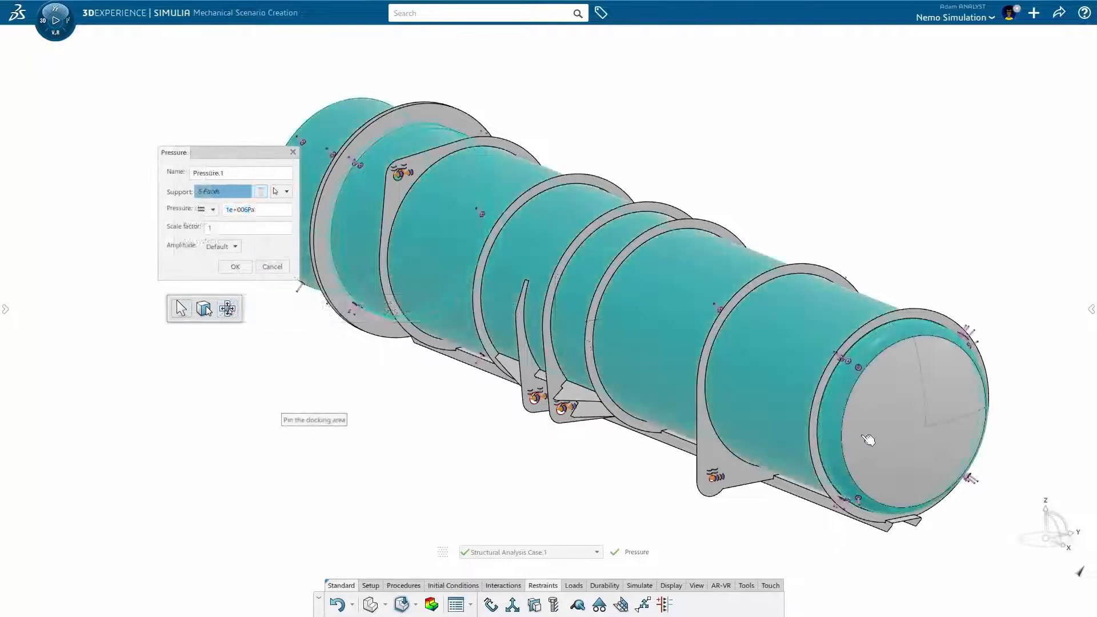
click(839, 437)
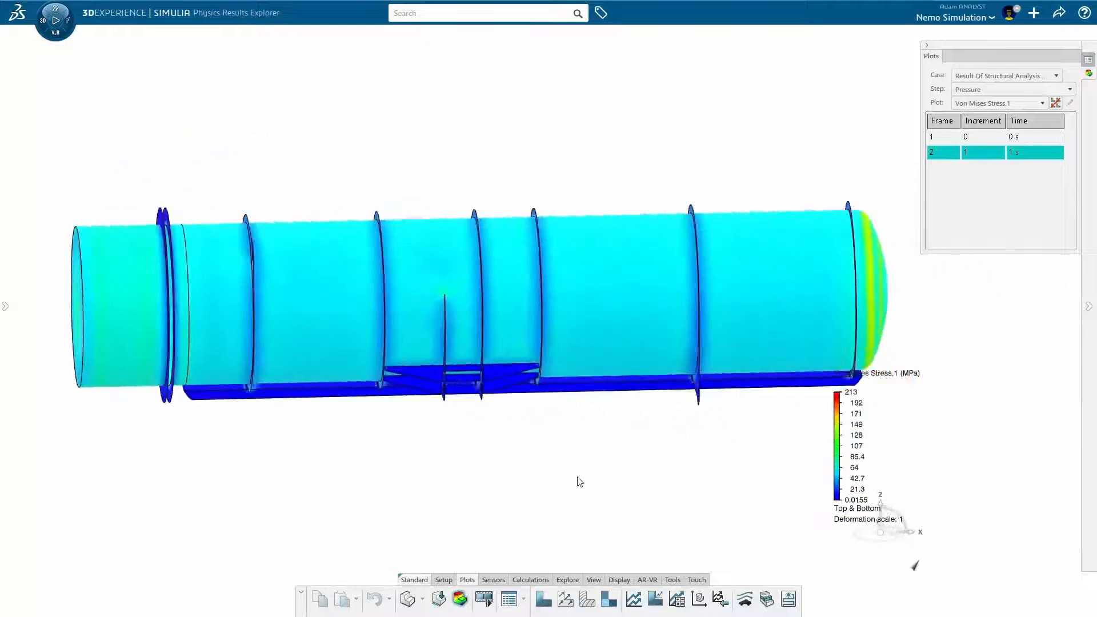
Switch from the Von Mises stress results to Parametric Design Study for the hull
click(484, 598)
click(56, 21)
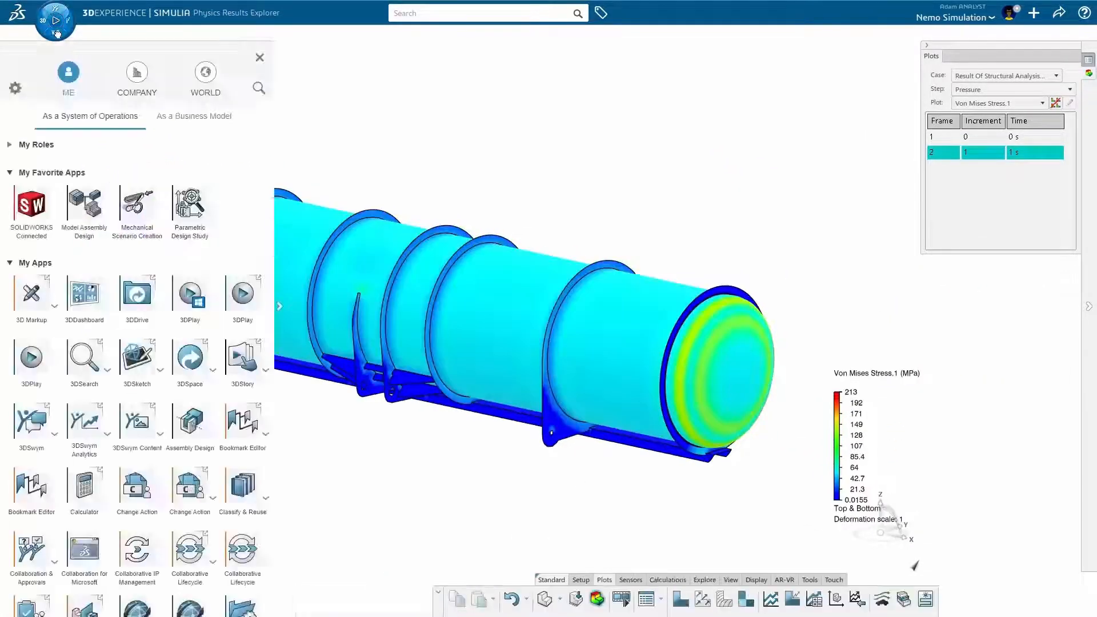
click(196, 209)
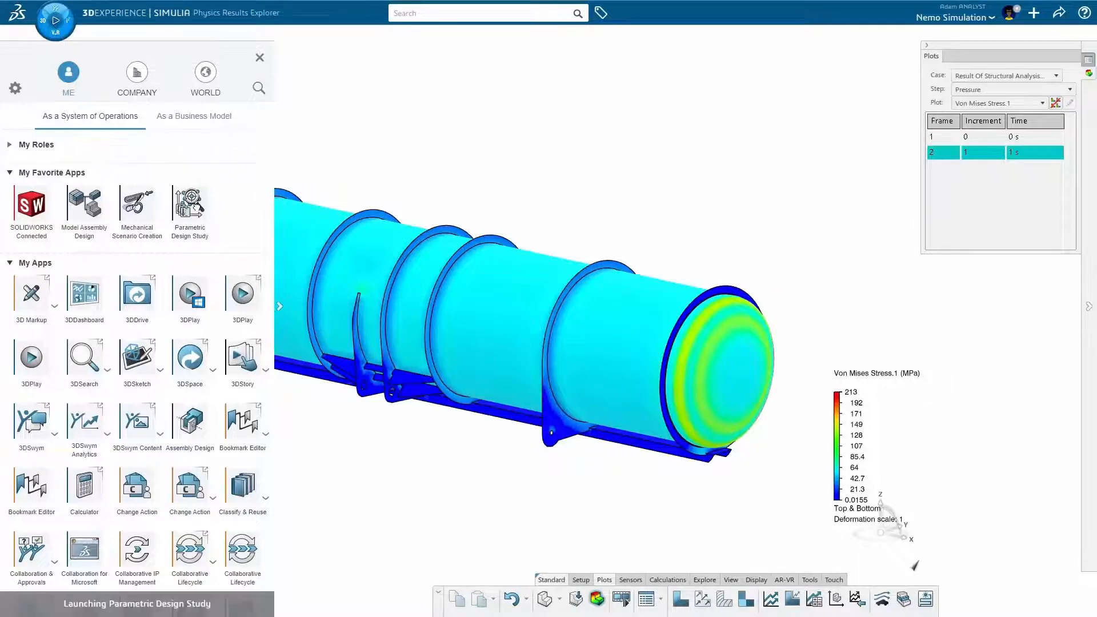
click(986, 314)
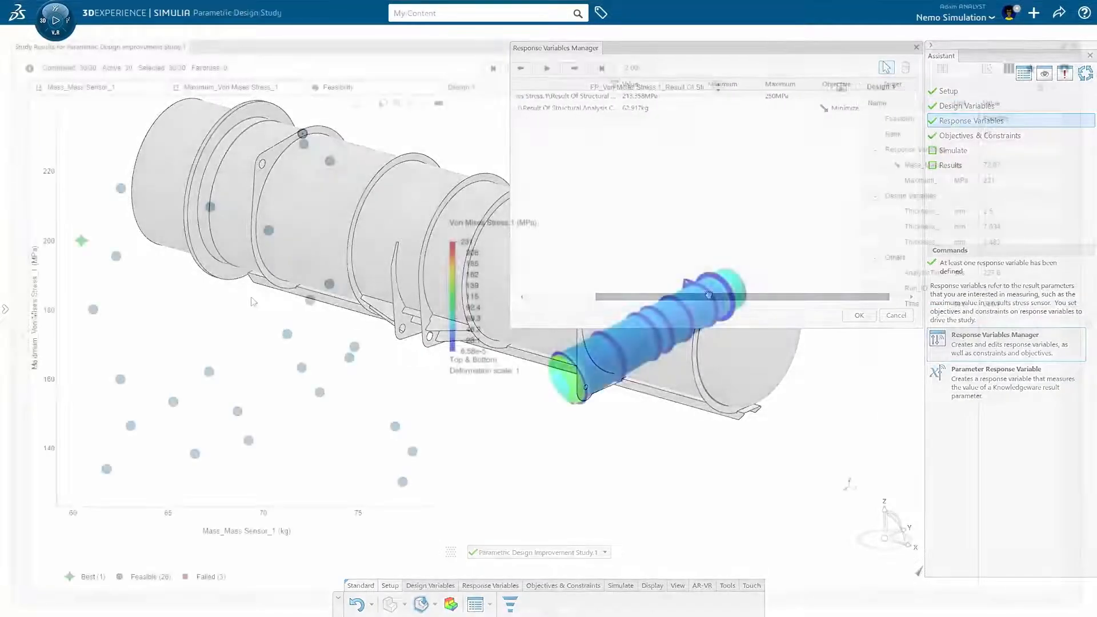
Select the low Thickness_End design points in the study results plot and compare them side by side
mouse_move(211, 208)
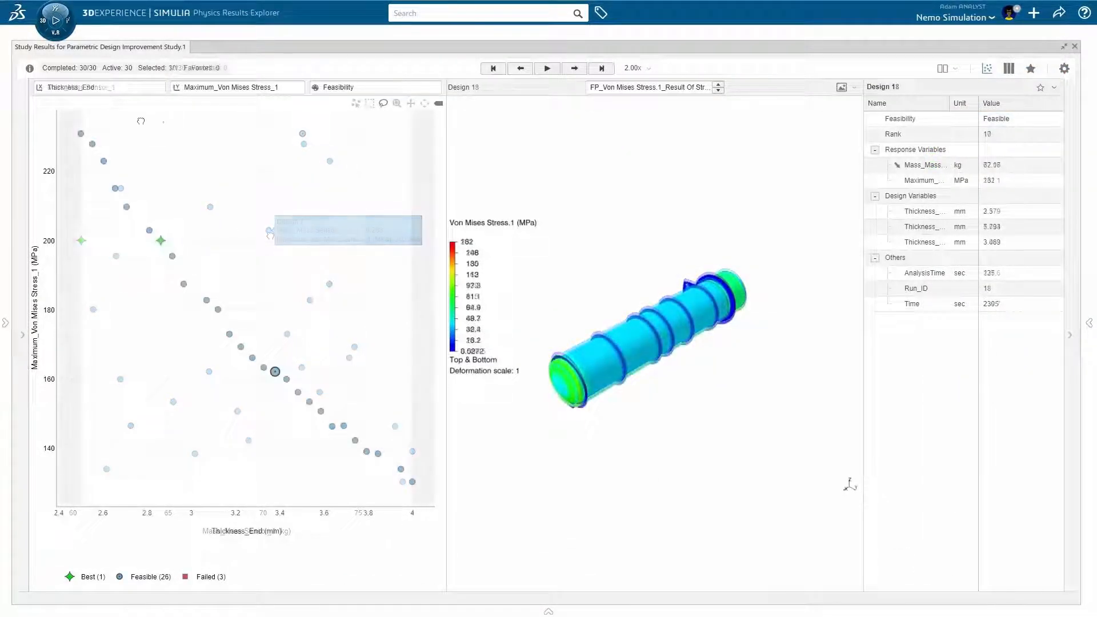
mouse_move(66, 129)
mouse_down()
mouse_move(71, 178)
mouse_move(208, 196)
mouse_move(183, 127)
mouse_up()
click(1008, 68)
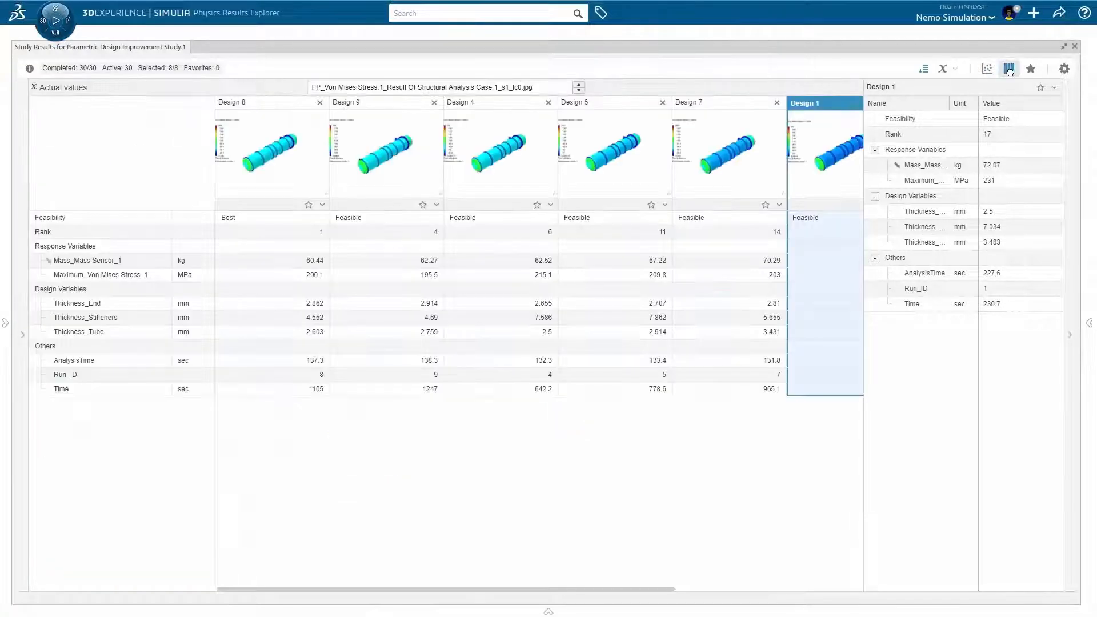
Mark Design 8 and Design 9 as favorites and show the compared designs' values as differences
click(308, 204)
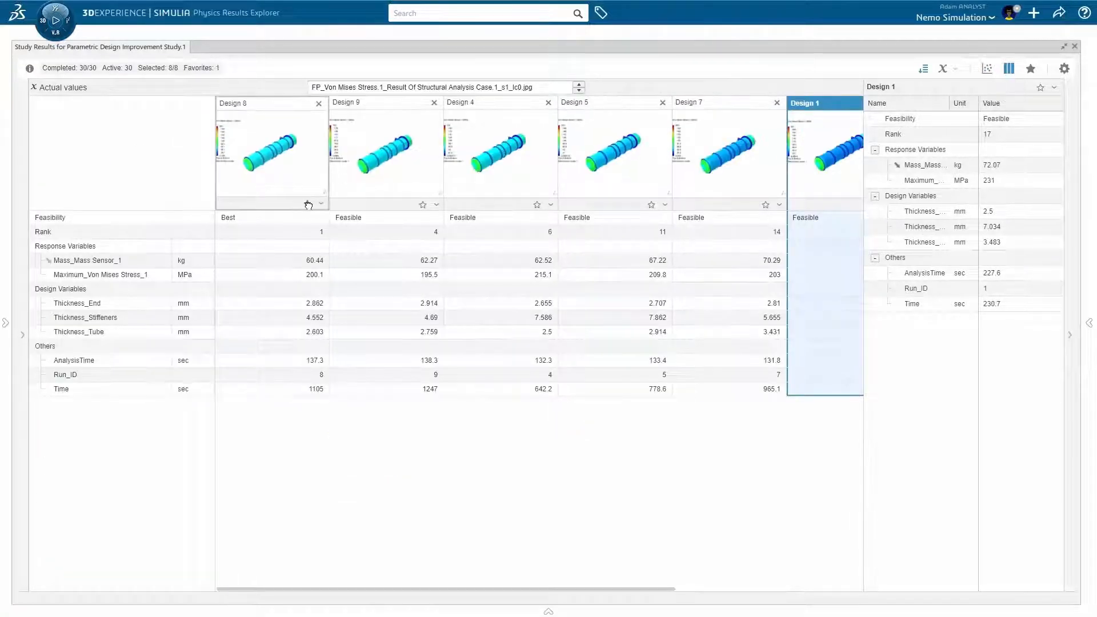
click(422, 204)
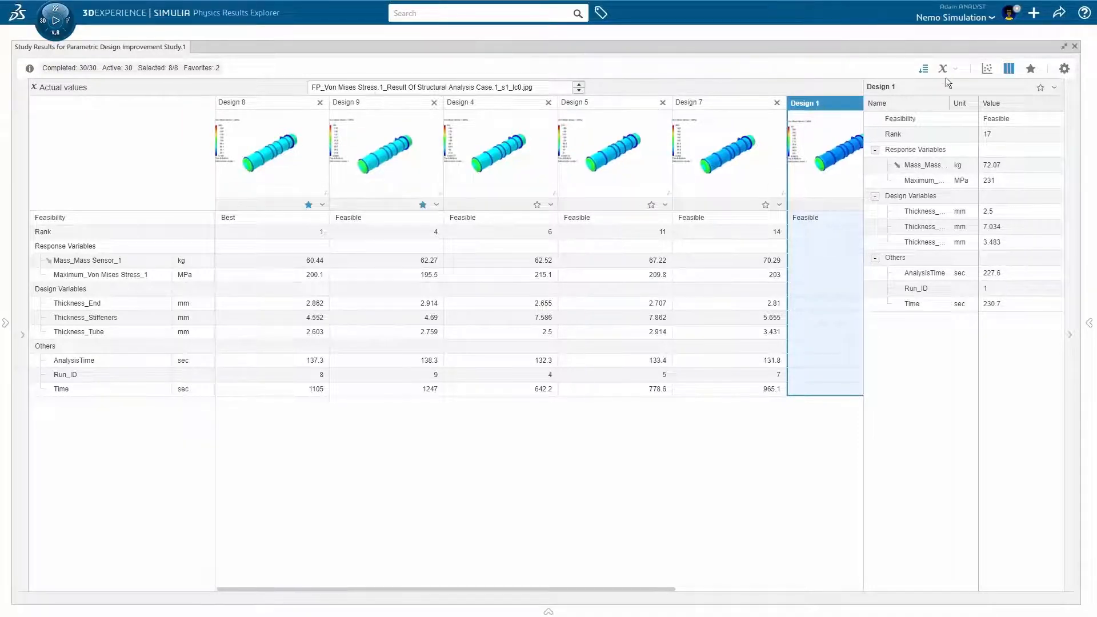
click(946, 70)
click(956, 103)
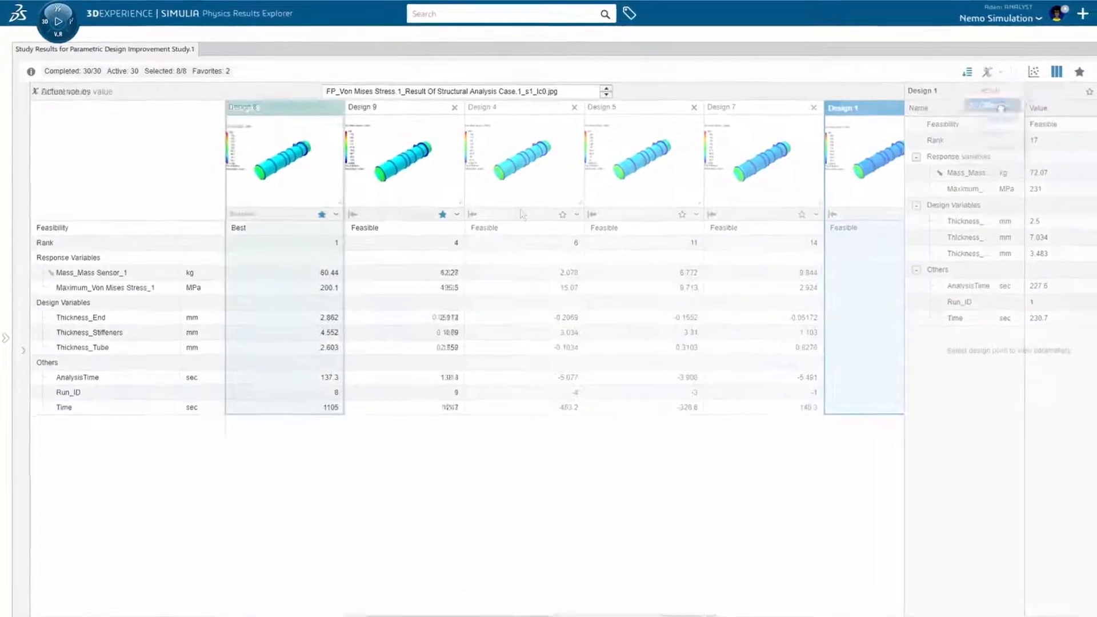
Generate an alternative from the best-ranked Design 8 using the prefix Best
click(336, 213)
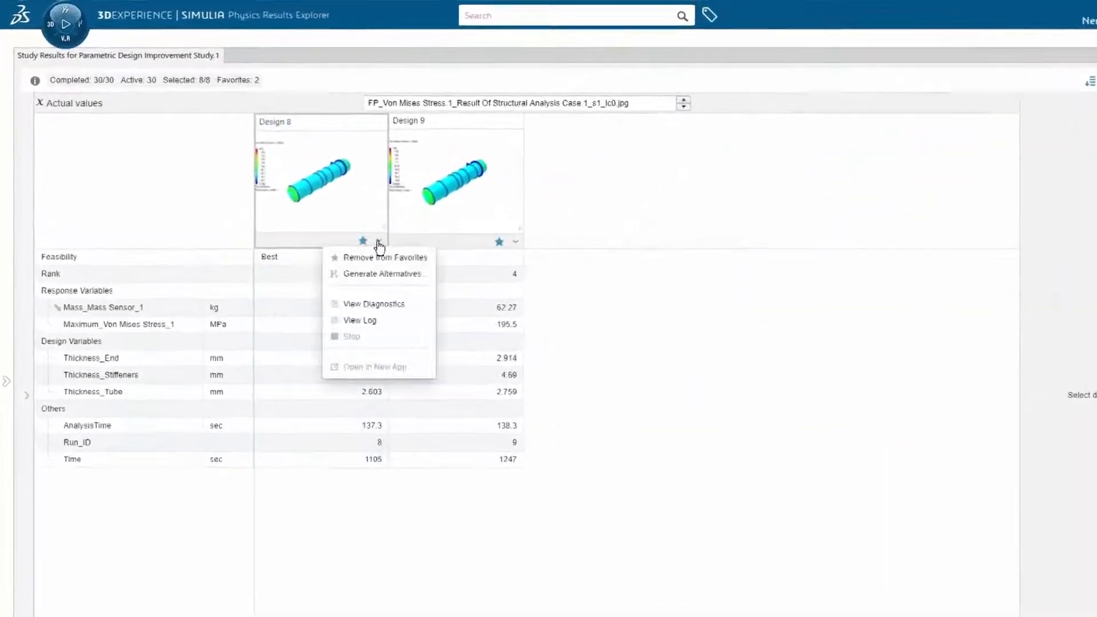
click(347, 242)
click(597, 398)
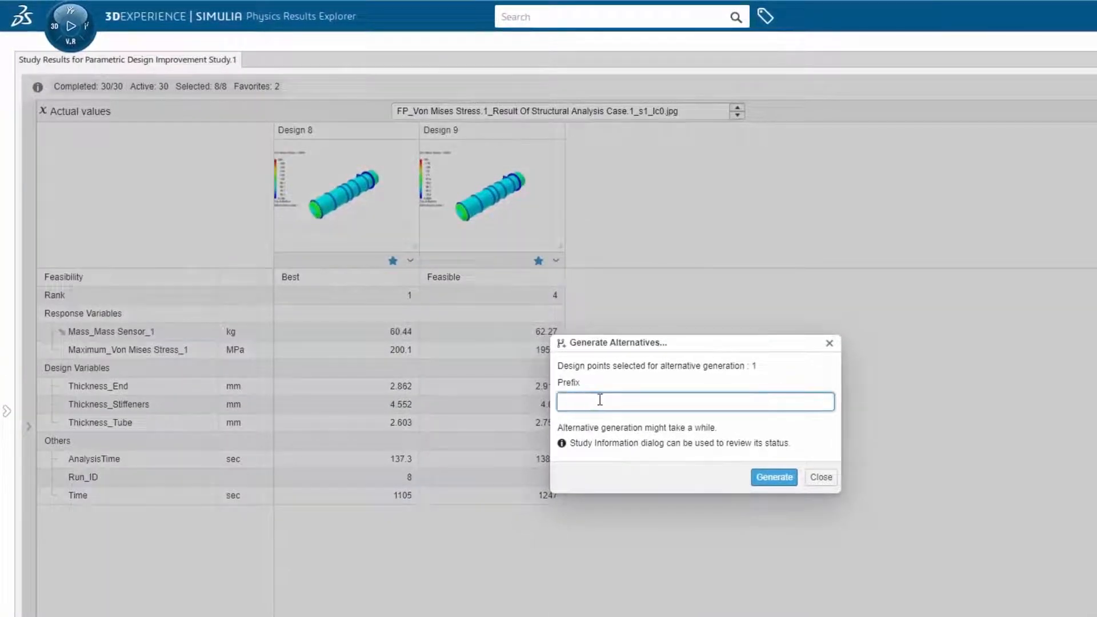
text(Best)
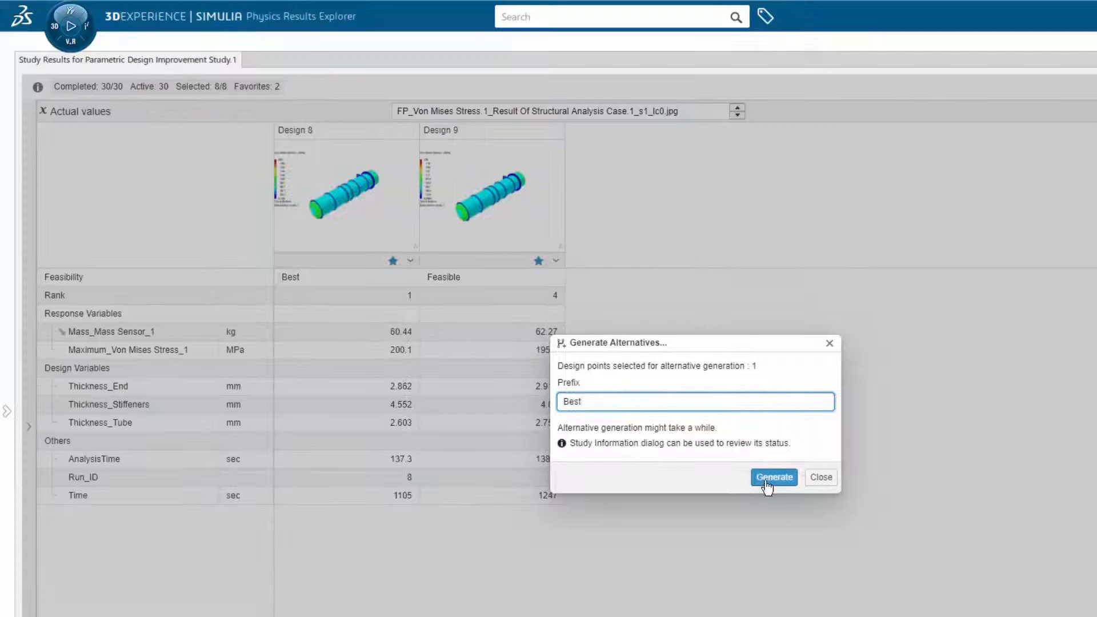
click(768, 478)
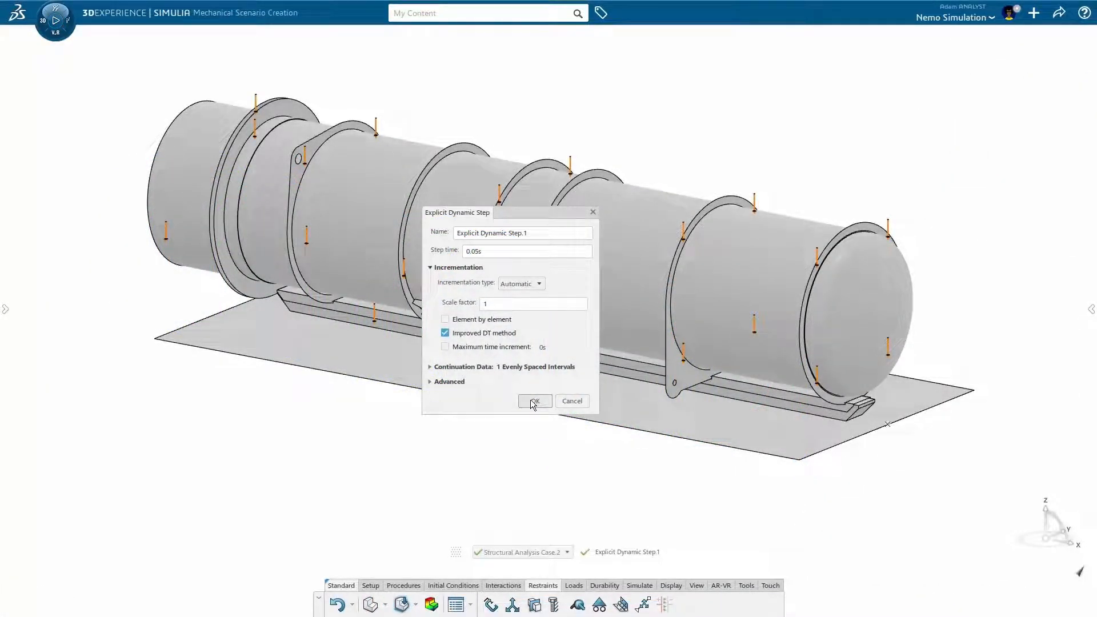
Accept the explicit dynamic step with a 0.05 s step time and set the simulation's execution location to Cloud
click(524, 403)
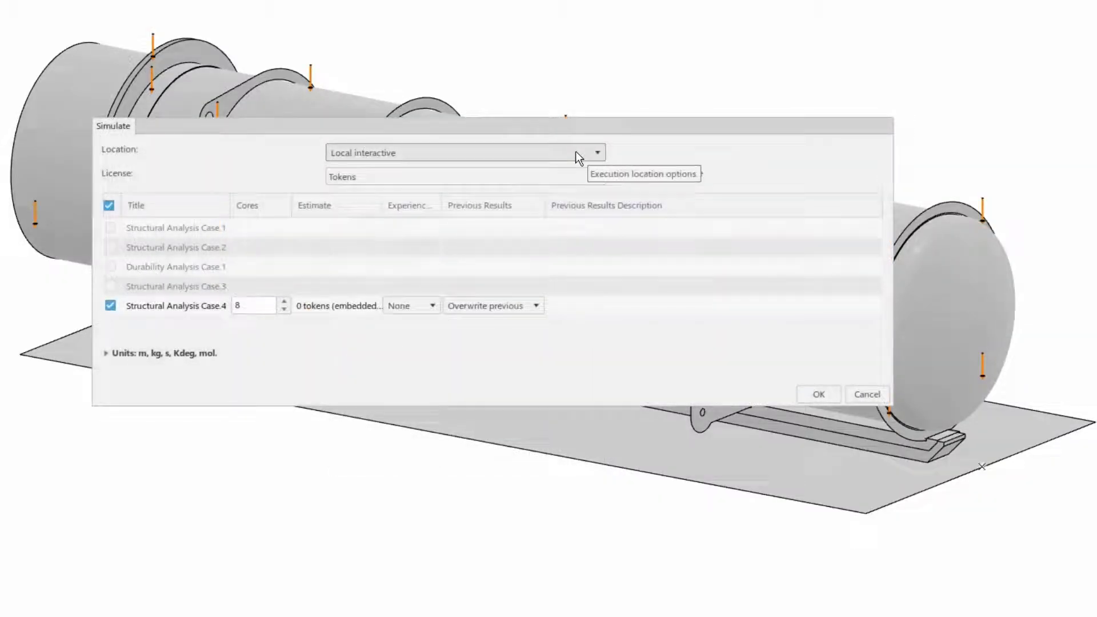
click(575, 152)
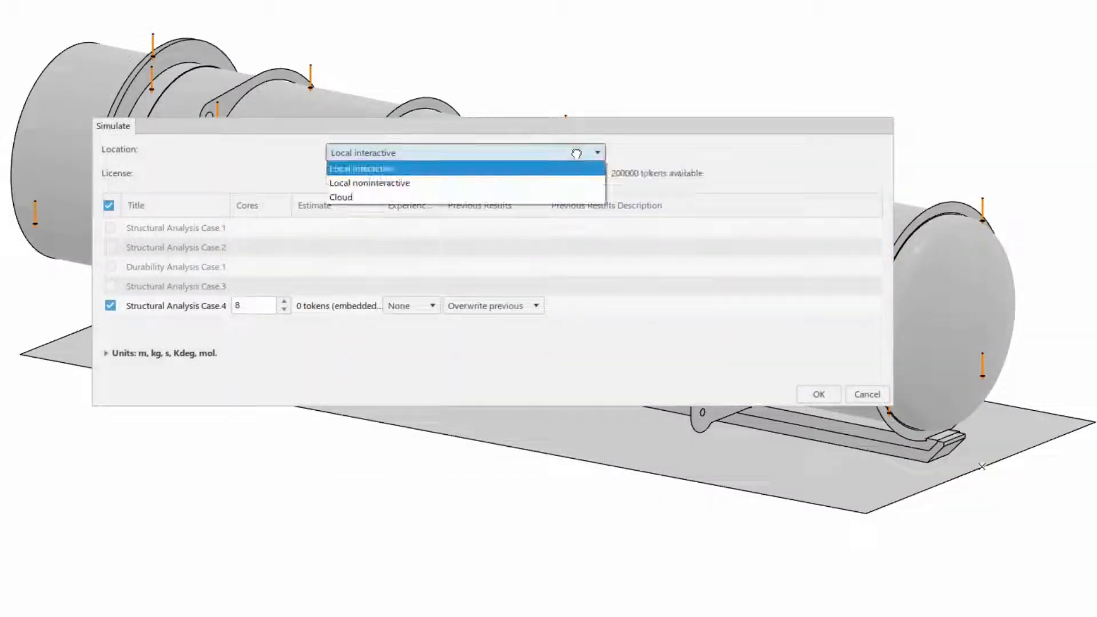
click(558, 196)
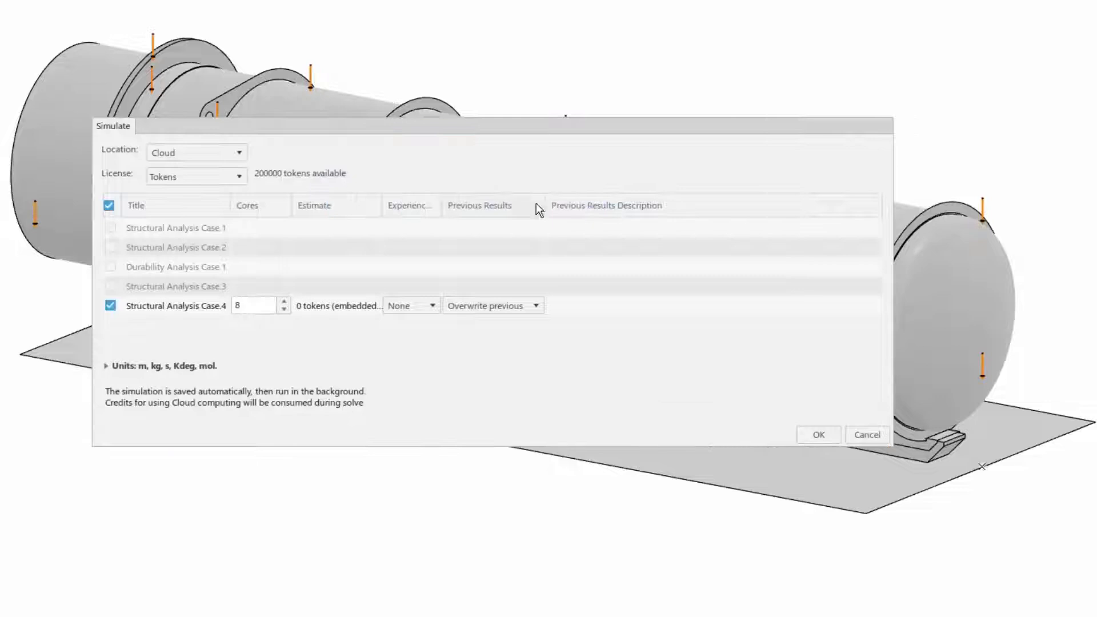
Raise the core count for the Structural Analysis Case.4 cloud run to more than 20
click(282, 299)
click(282, 299)
click(283, 299)
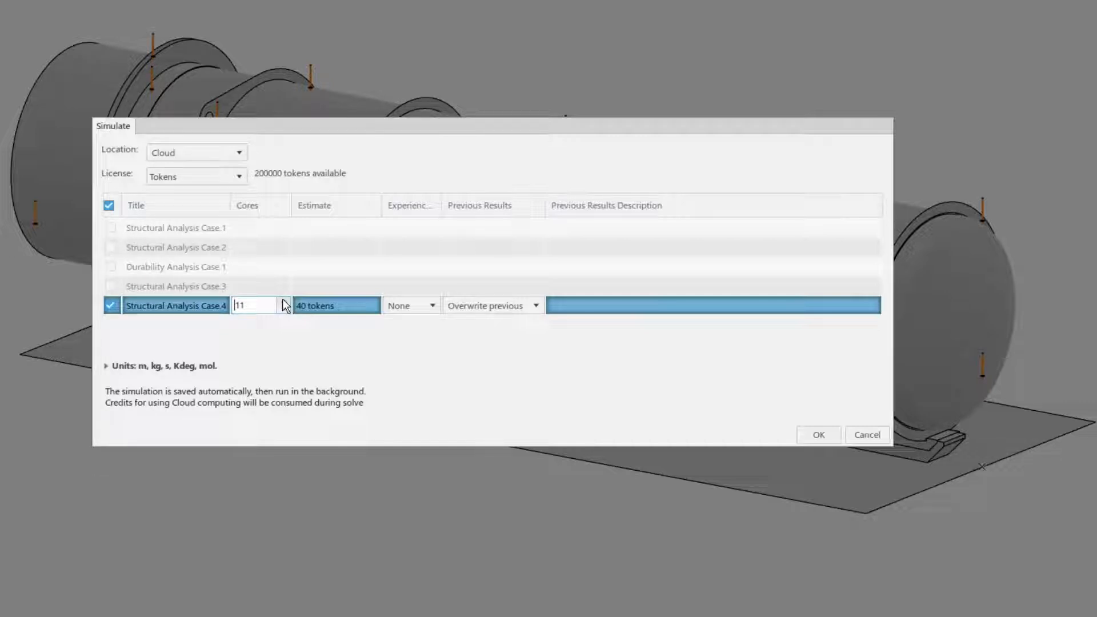
click(282, 299)
click(282, 299)
click(282, 299)
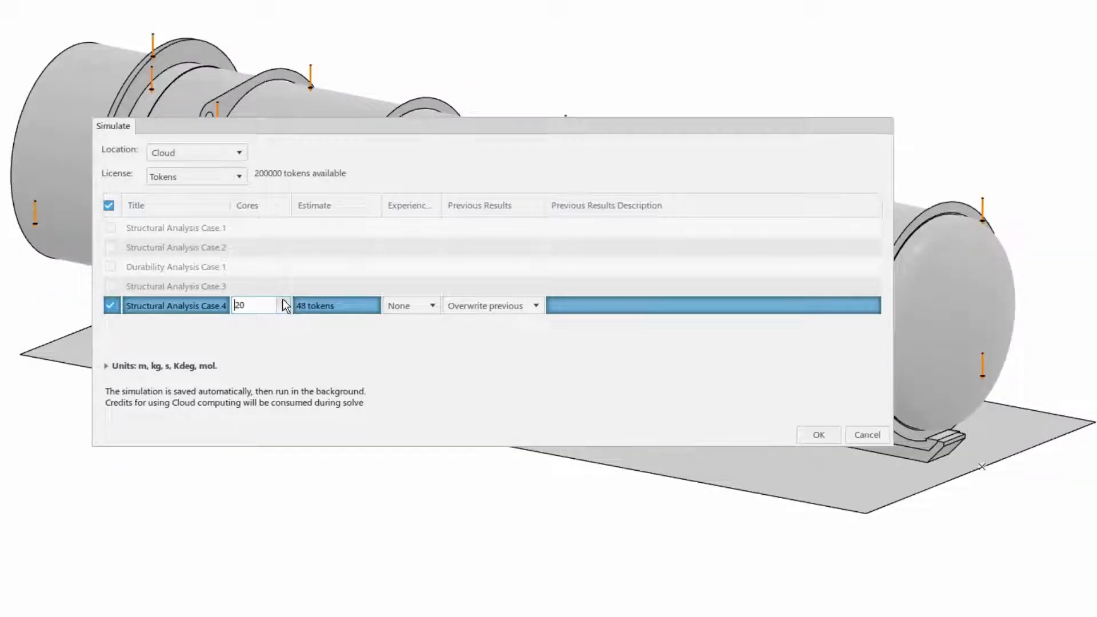
click(282, 299)
click(283, 300)
click(283, 300)
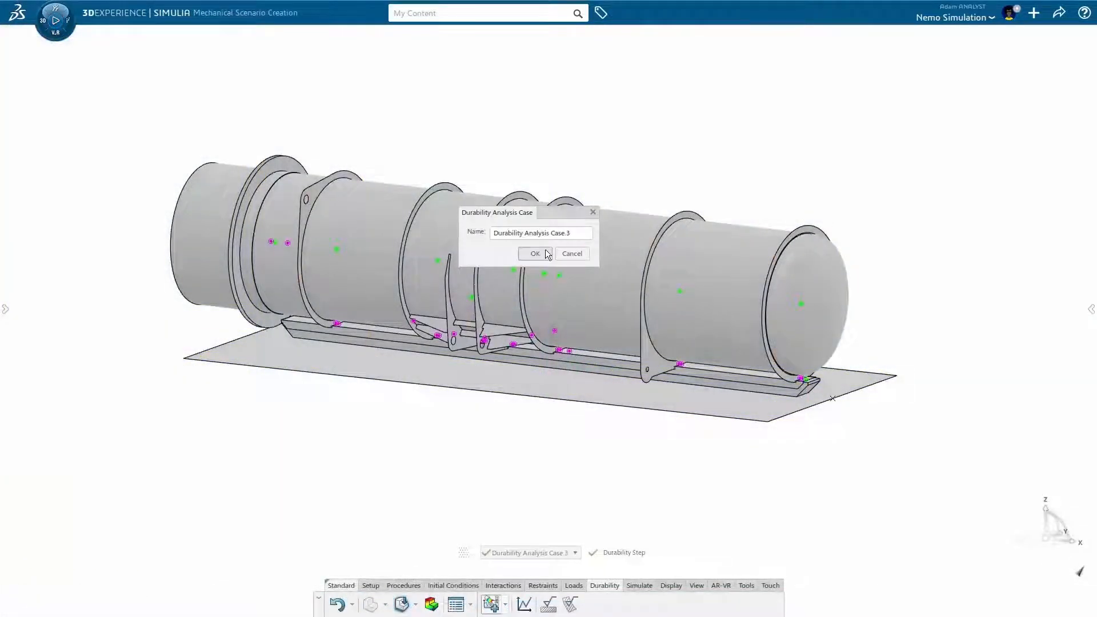
Create Durability Analysis Case.3 and add a sequence of frames event to its fatigue loading
click(535, 253)
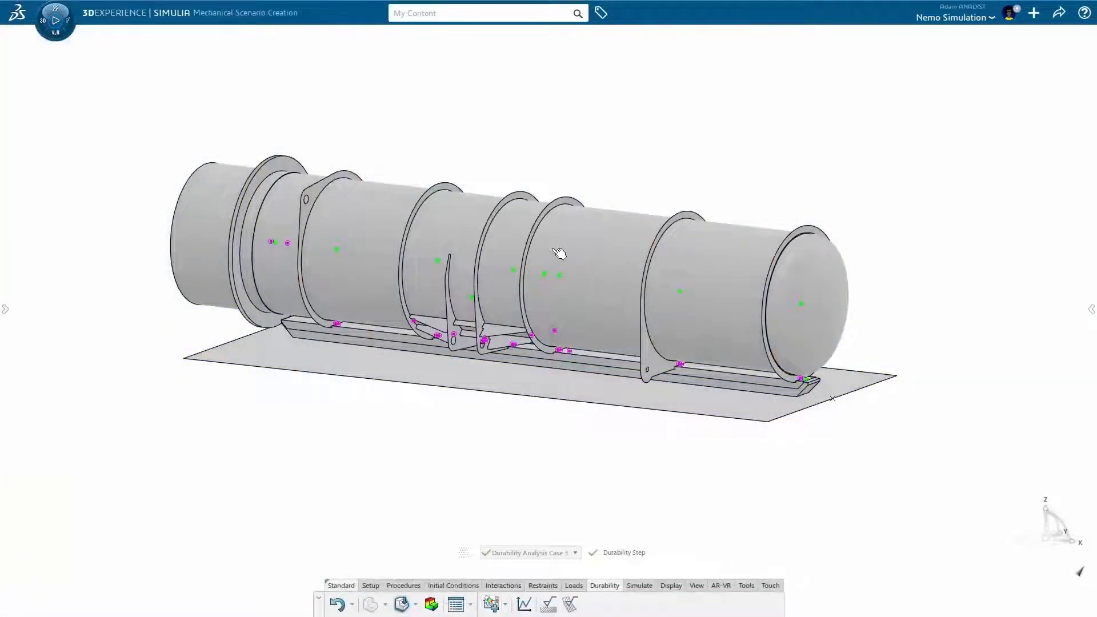
click(1089, 306)
click(1005, 357)
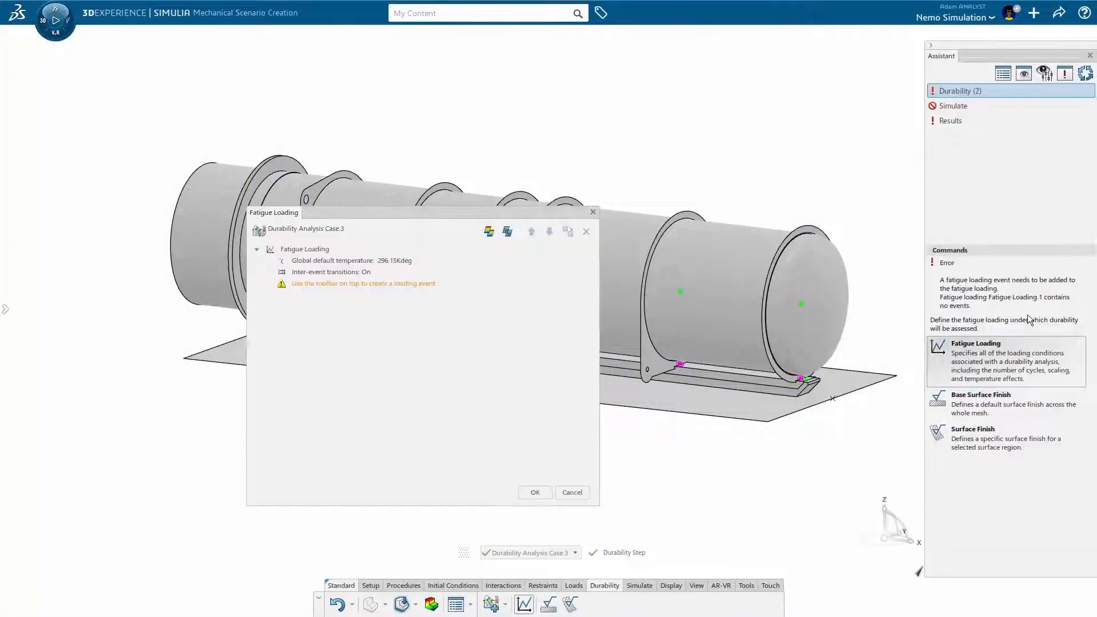
right_click(405, 282)
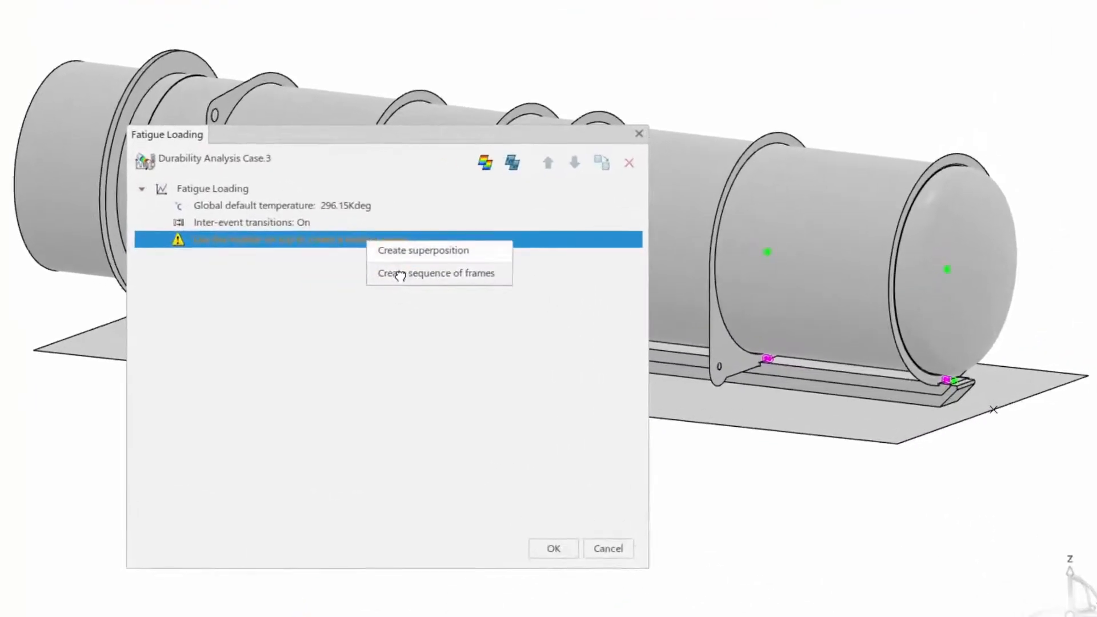
click(419, 304)
Add the last increment of Structural Analysis Case.1's Pressure step to the fatigue loading sequence
right_click(378, 308)
click(393, 314)
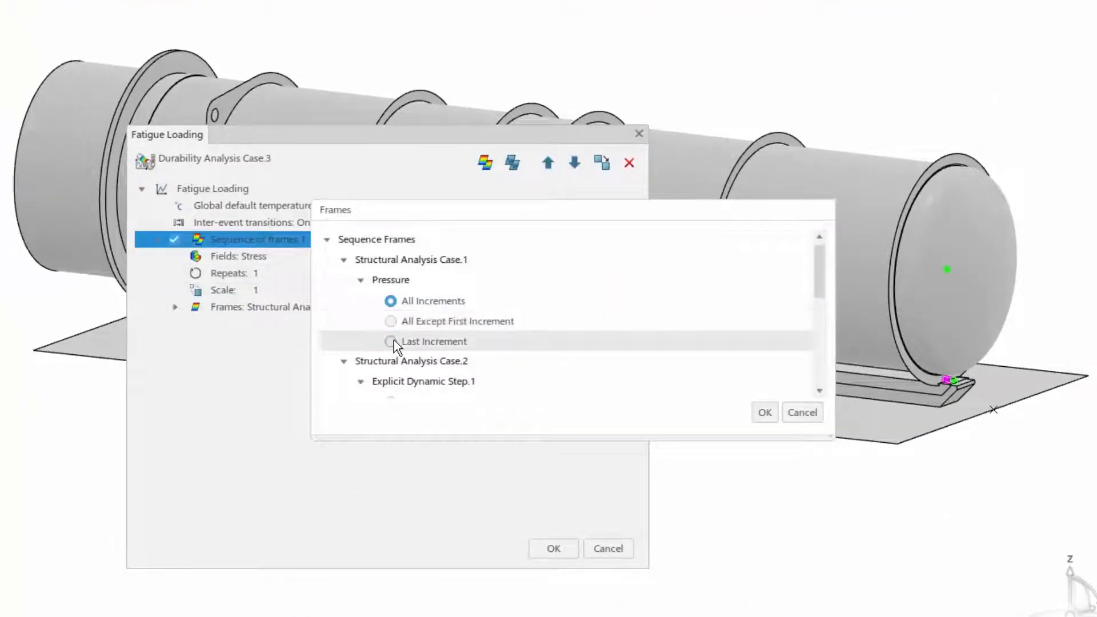
click(764, 411)
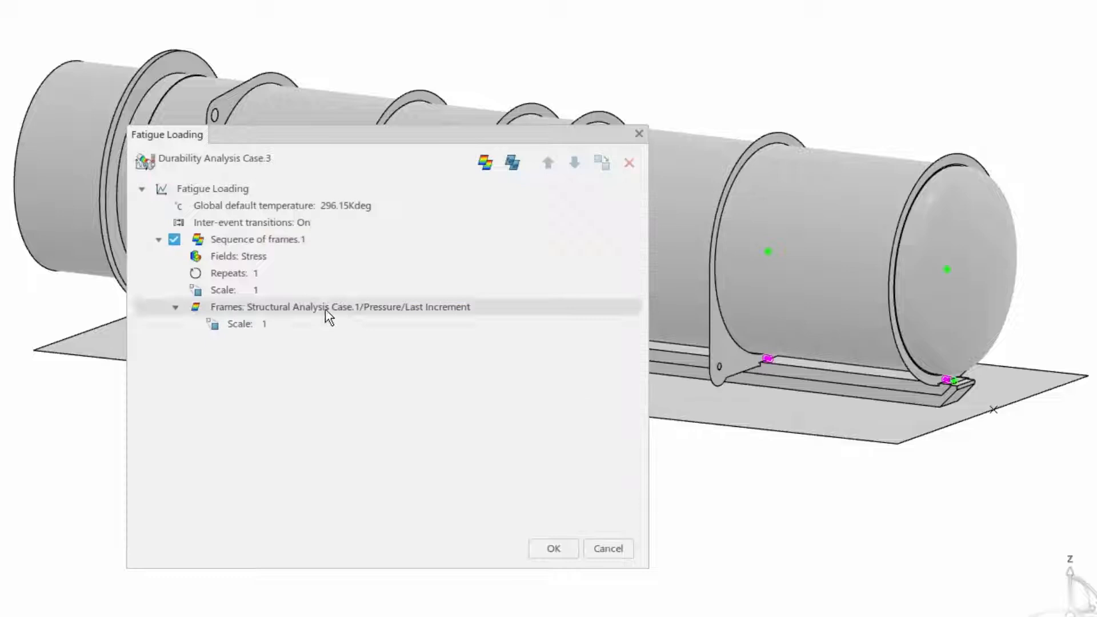
Add all increments of Structural Analysis Case.2's Explicit Dynamic Step.1 to the same sequence of frames
right_click(265, 239)
click(297, 243)
scroll(784, 302, down, 3)
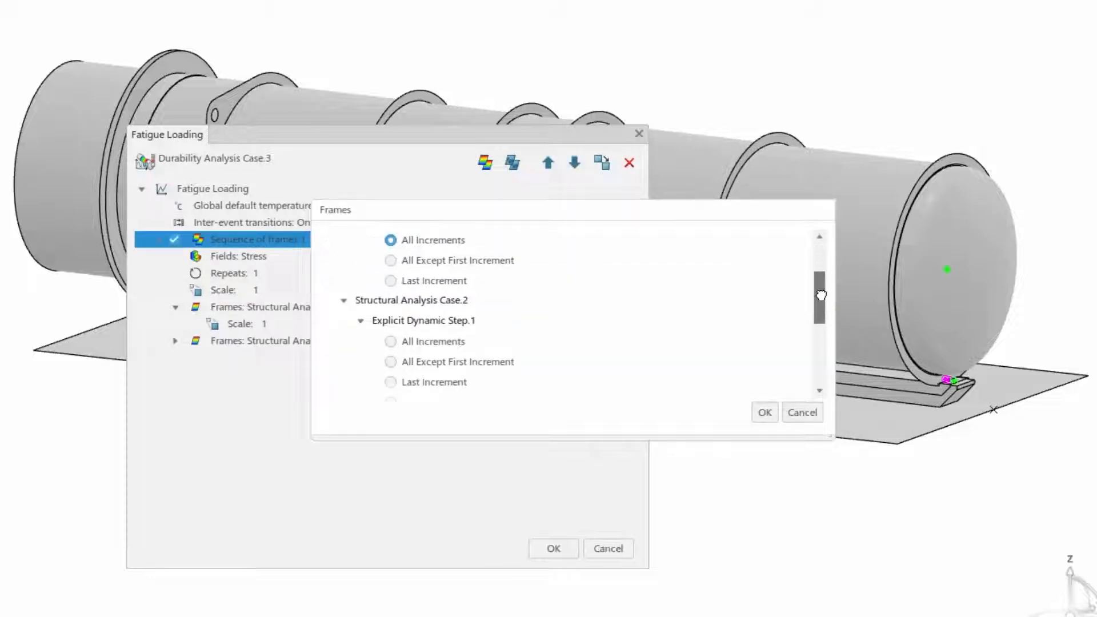
click(453, 322)
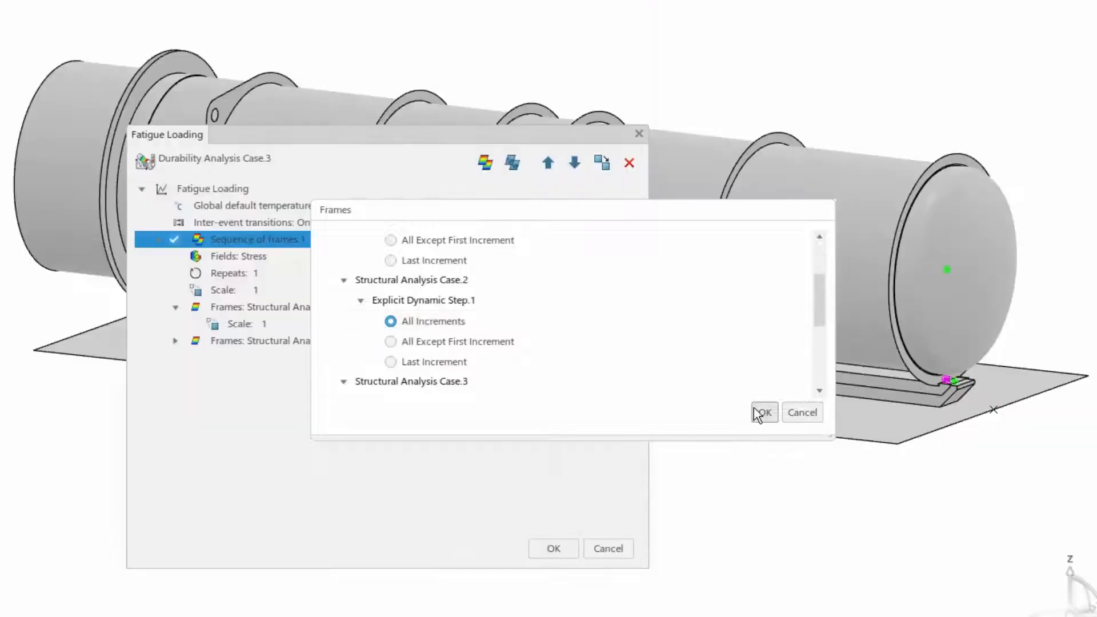
click(765, 412)
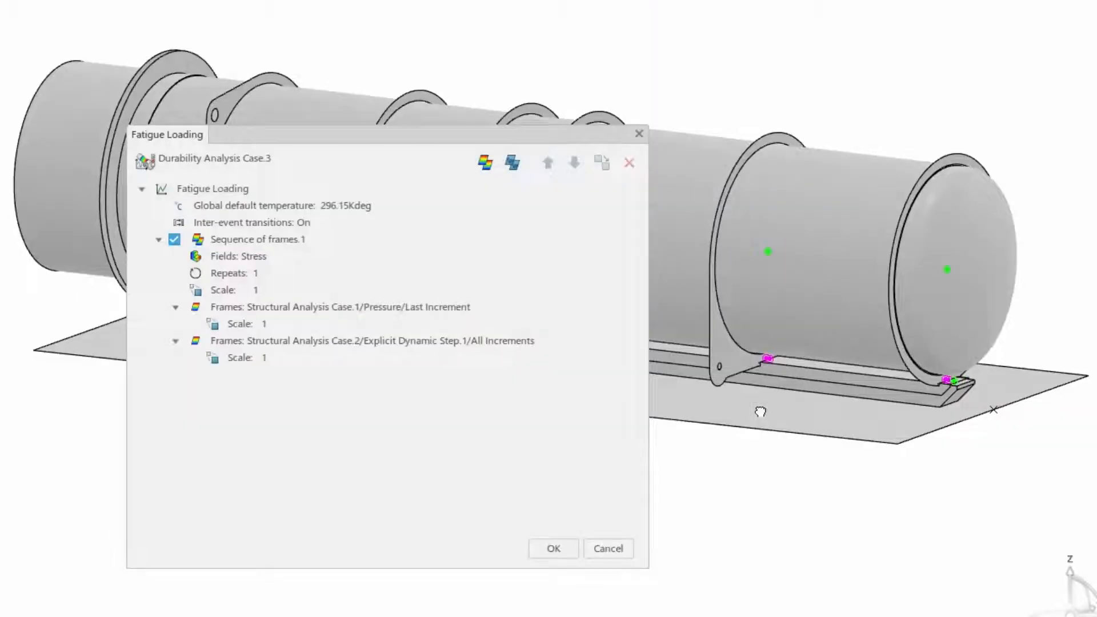
Include Strain along with Stress in the fields of the fatigue loading sequence
click(351, 259)
click(360, 263)
click(355, 261)
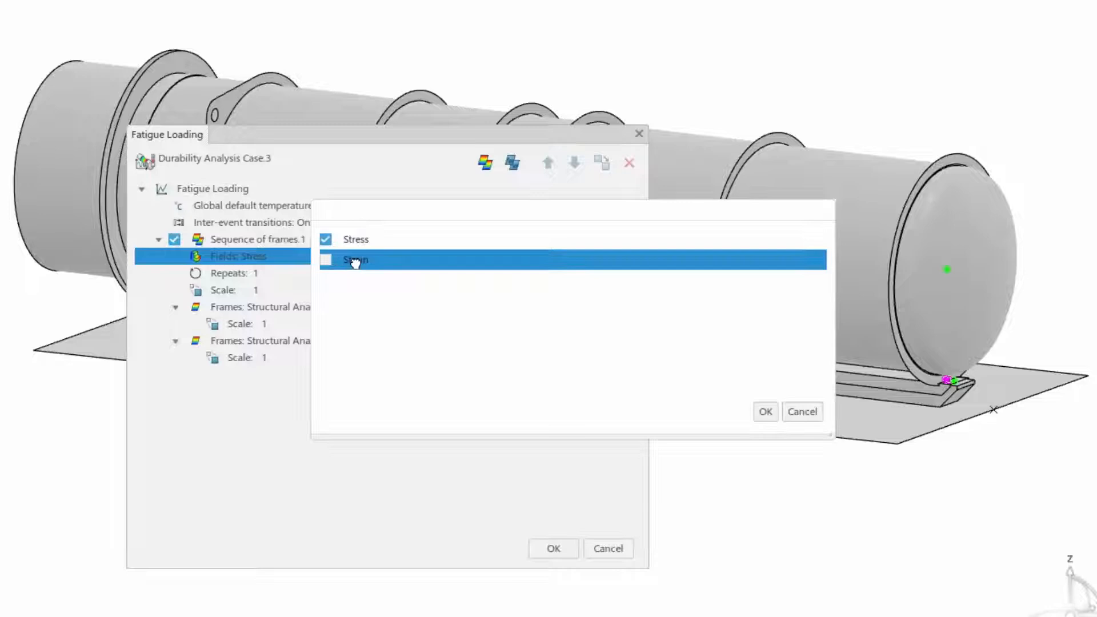
click(325, 260)
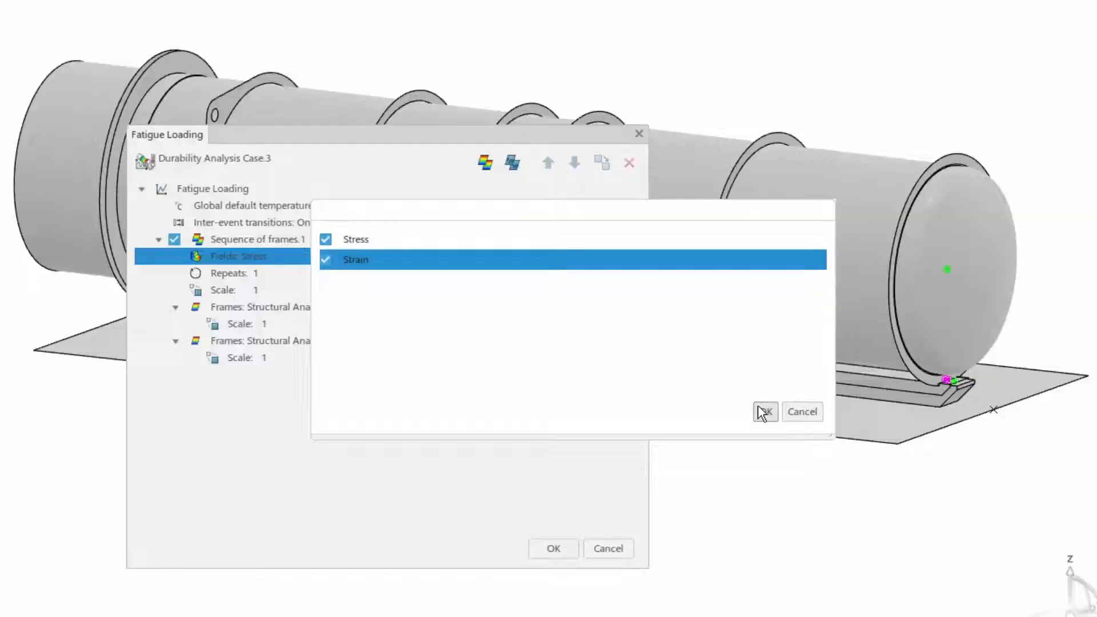
click(763, 412)
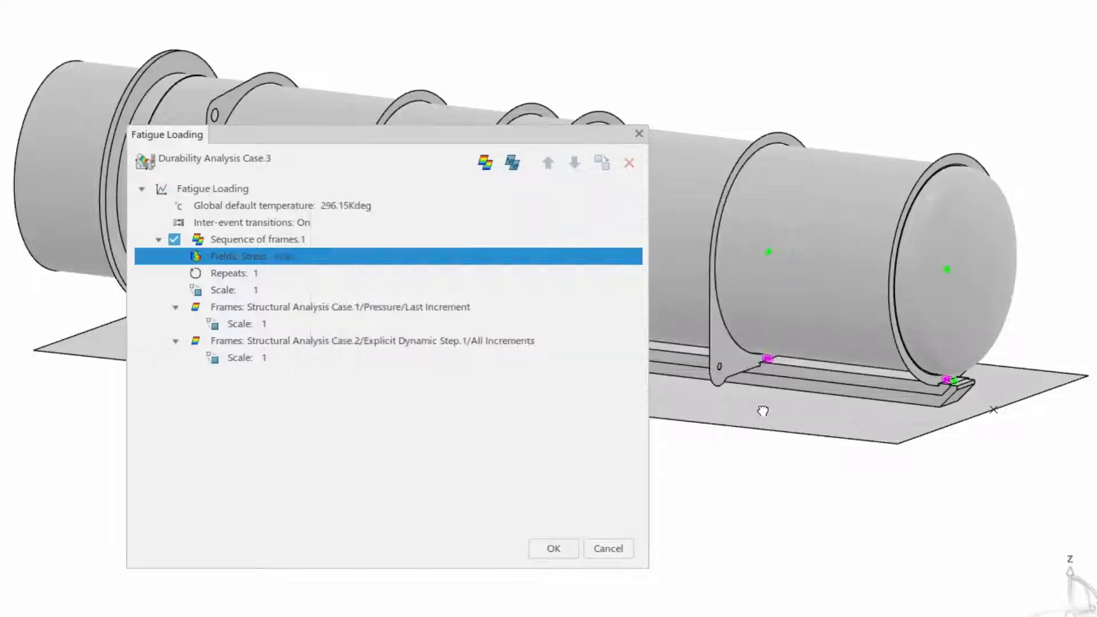
Turn off inter-event transitions and accept the fatigue loading definition
right_click(311, 227)
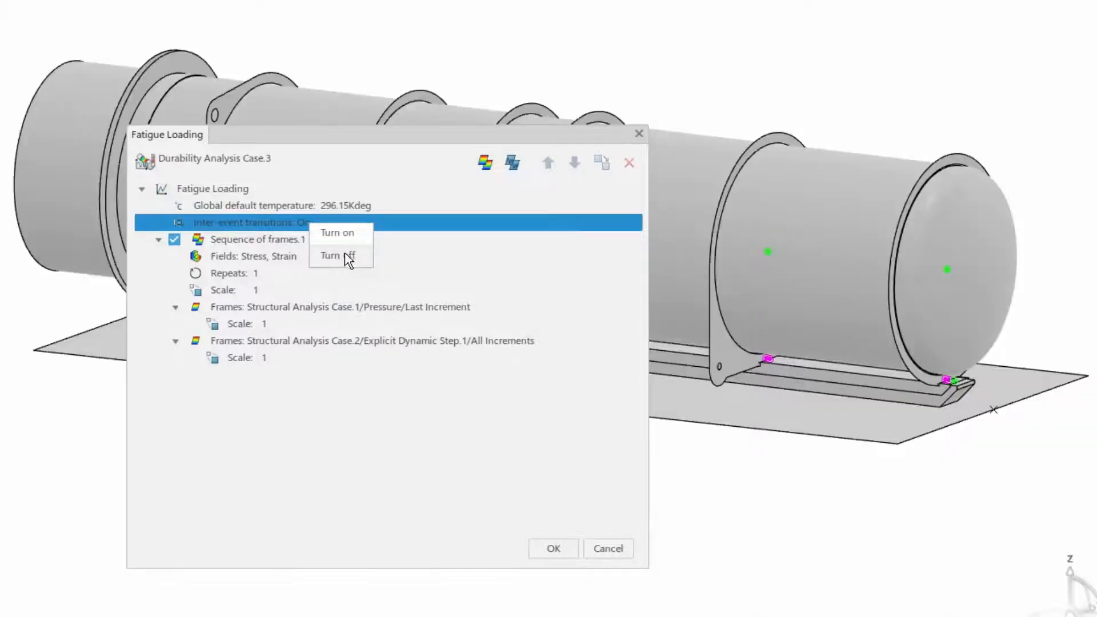
click(345, 255)
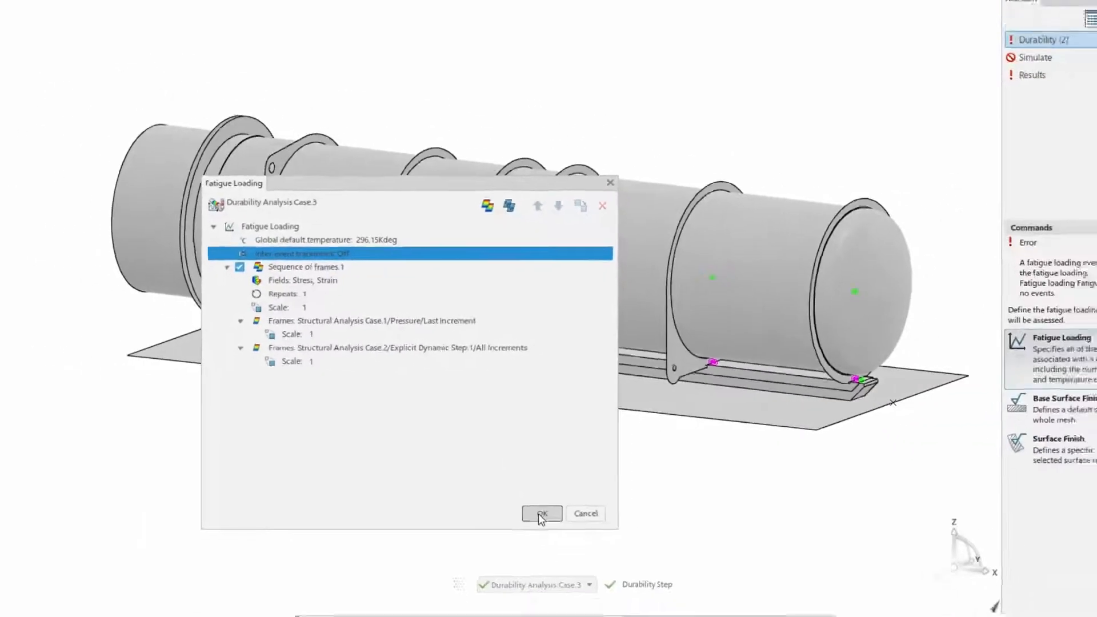
click(549, 548)
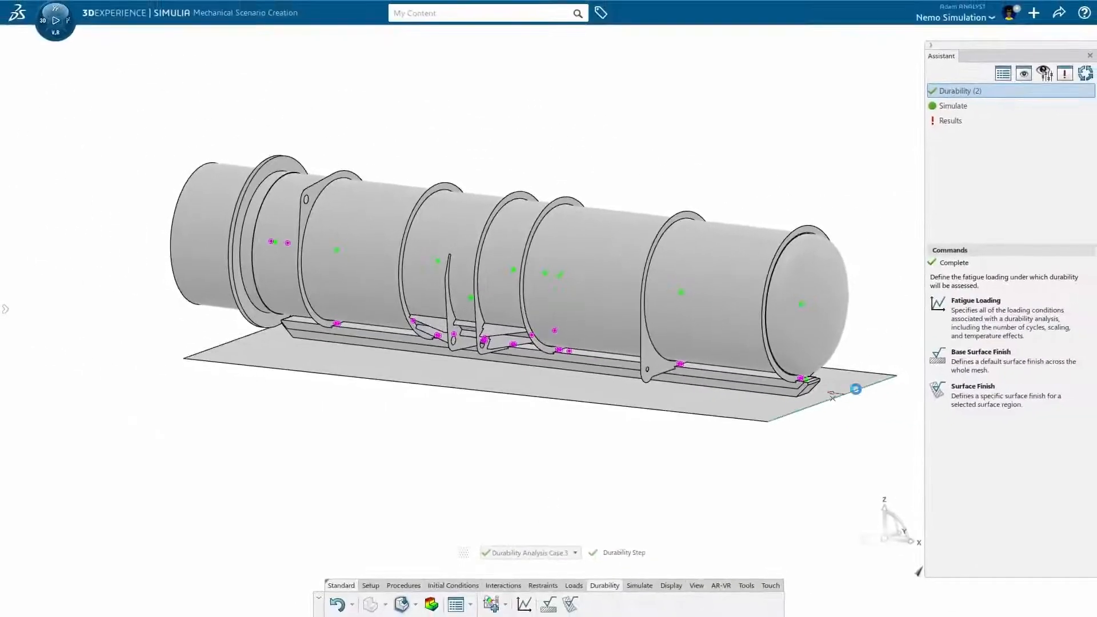
Define a base surface finish from Juvinall 1967 (steel) with the quality Fine ground or commercially polished
click(965, 359)
click(544, 252)
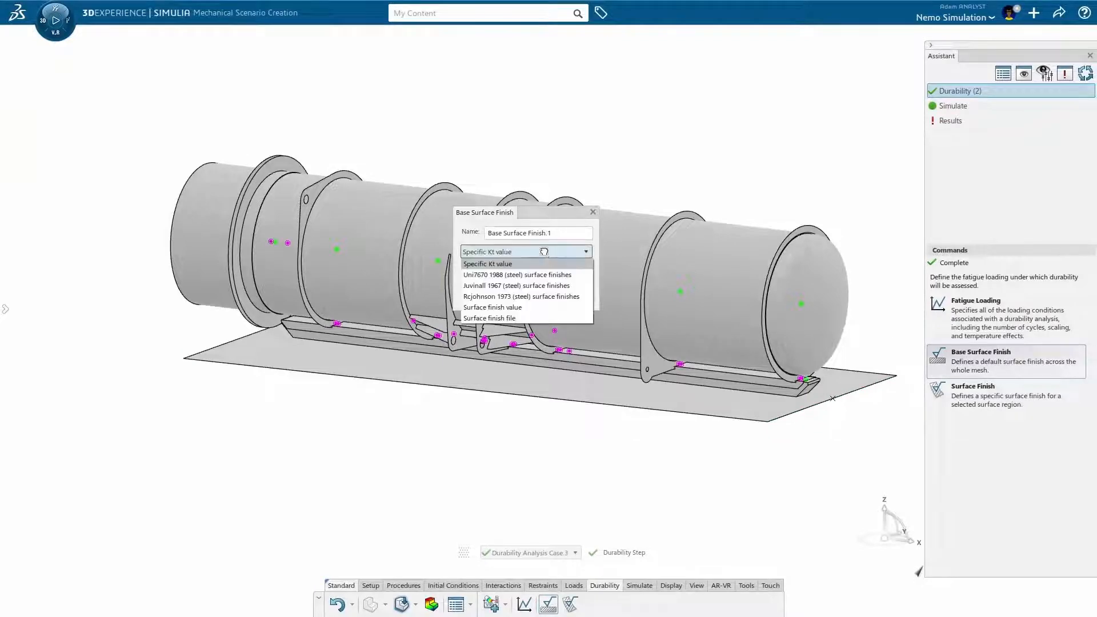
click(542, 285)
click(536, 273)
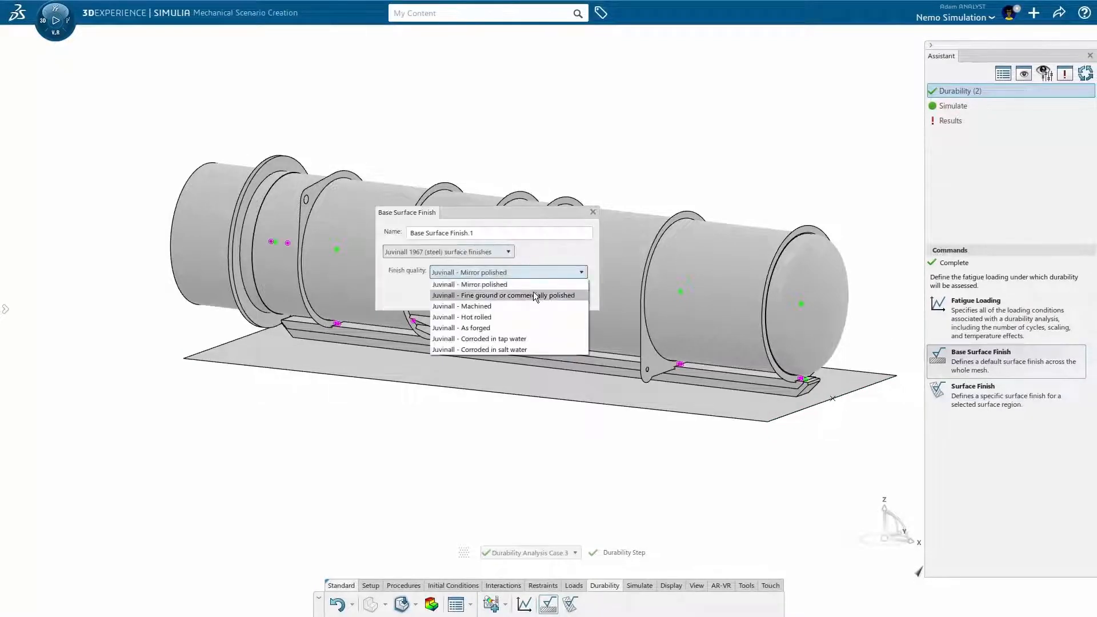
click(532, 295)
click(535, 297)
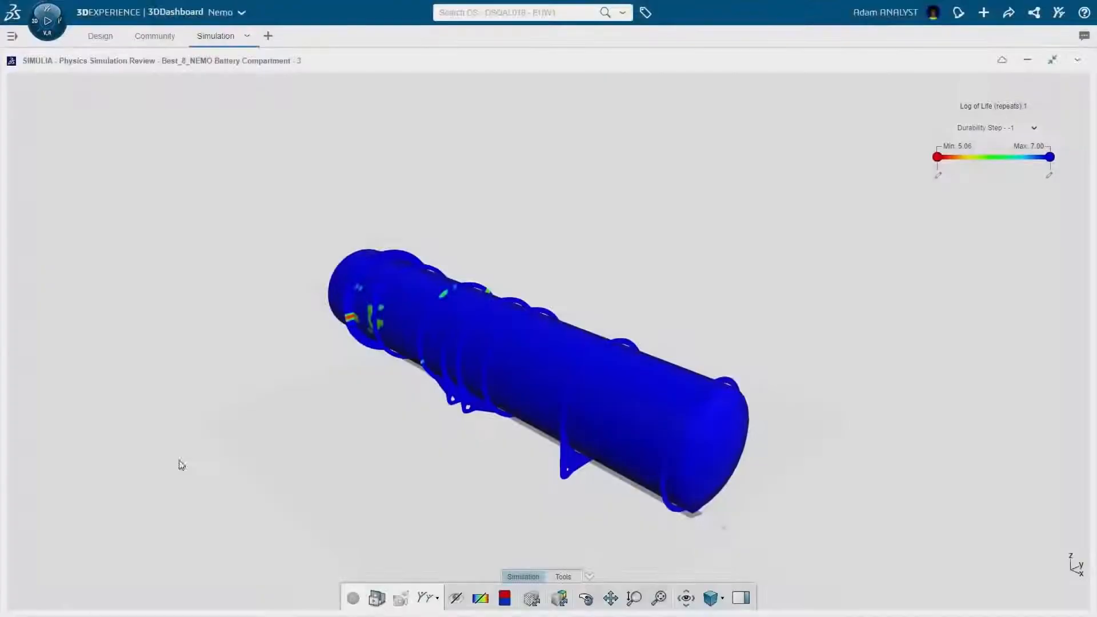
Examine the Log of Life results of the battery compartment from several angles in Physics Simulation Review
middle_drag(179, 462, 360, 387)
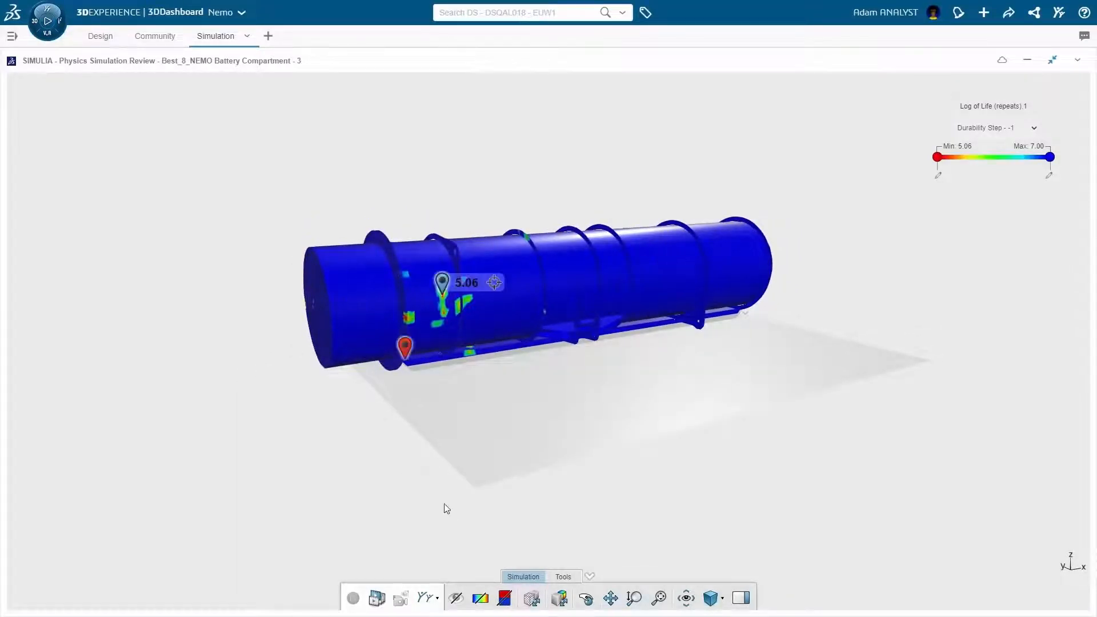
middle_drag(446, 508, 960, 466)
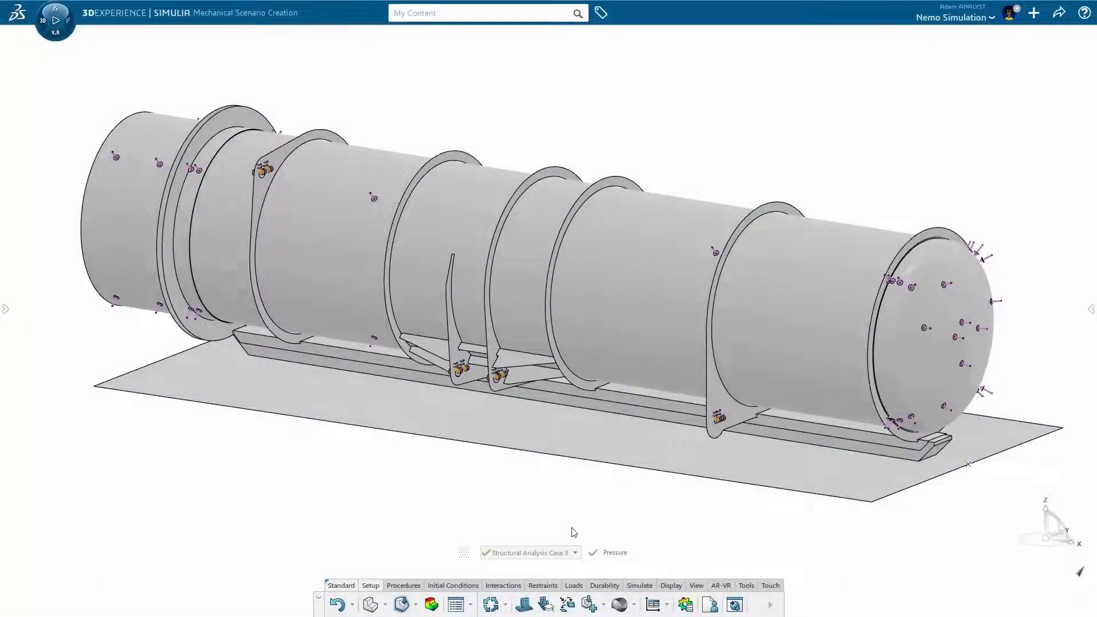
Duplicate Structural Analysis Case.3 with its pressure loads and restraints as Structural Analysis Case.5
click(603, 604)
click(624, 516)
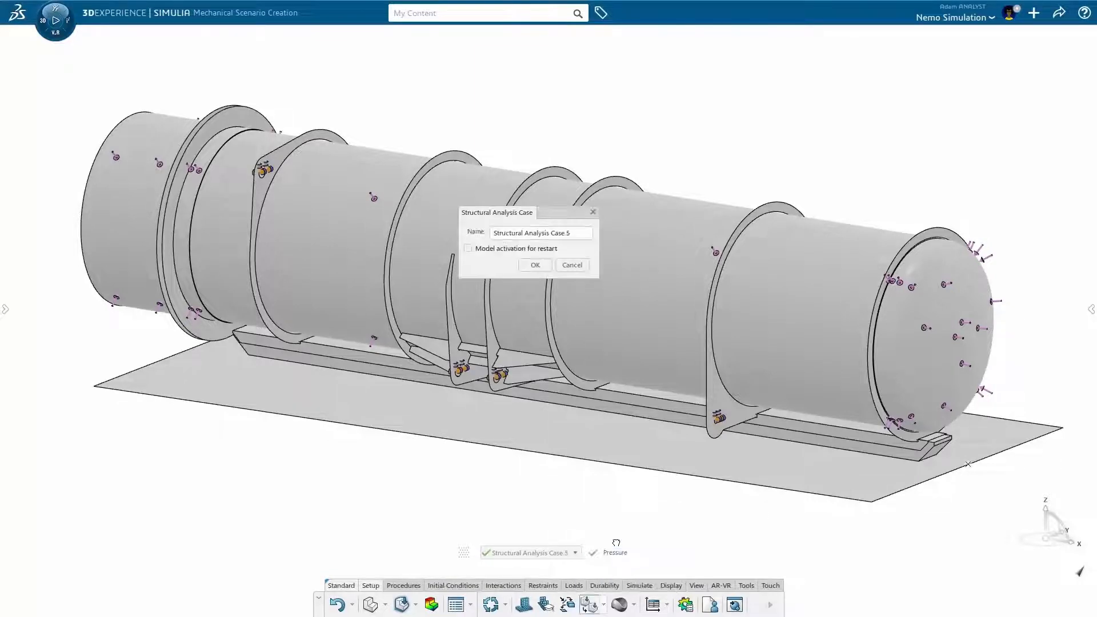
click(535, 265)
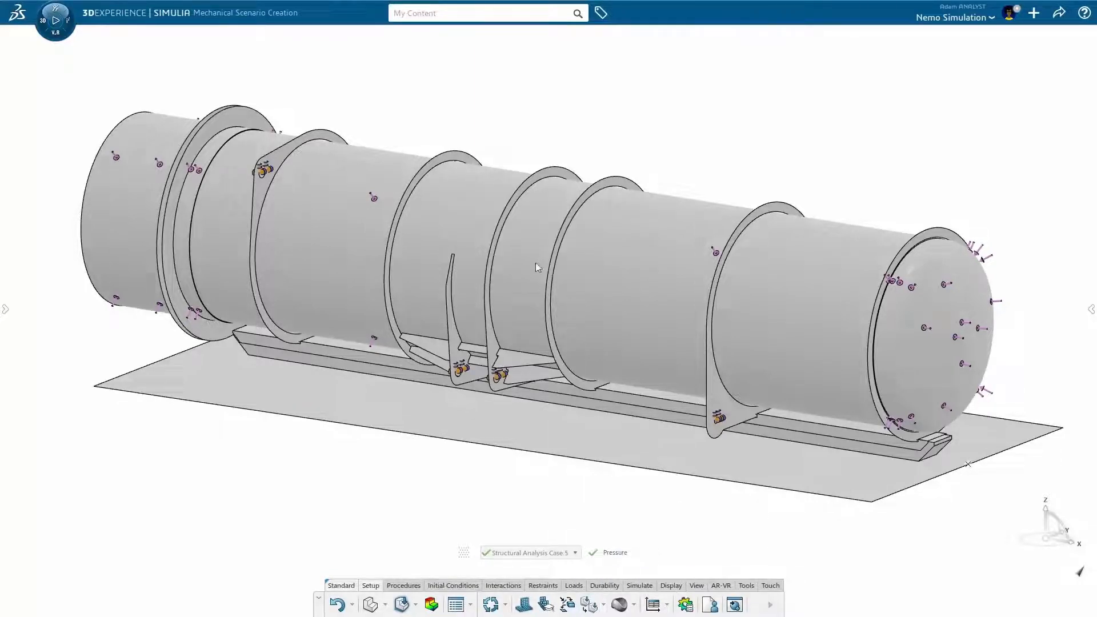
Add a Static Riks step to the duplicated structural analysis case
click(402, 585)
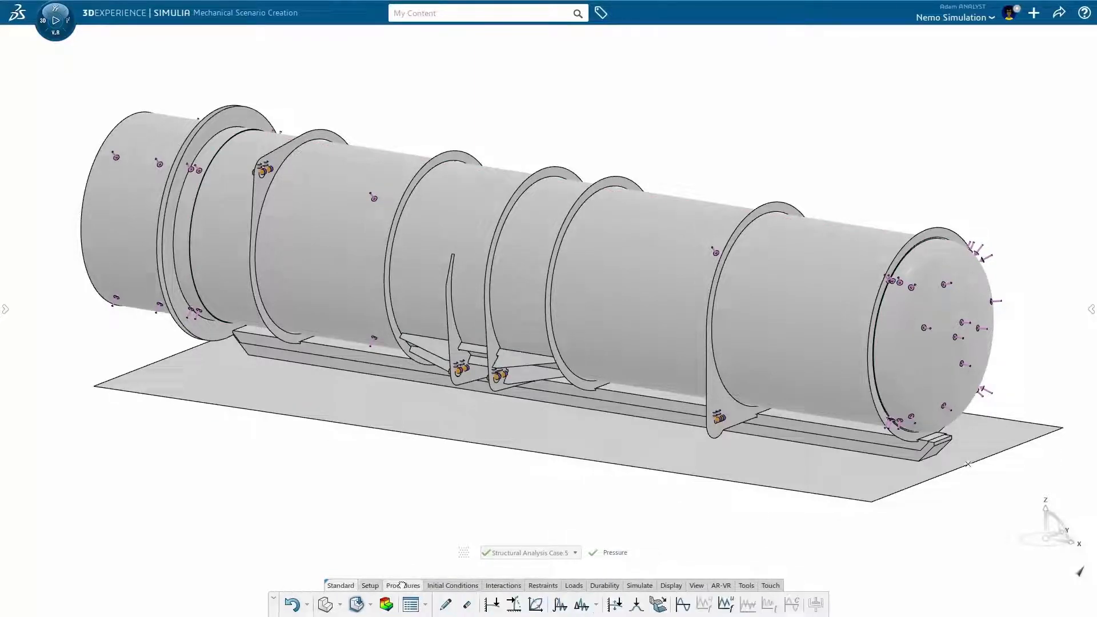
click(512, 604)
click(531, 266)
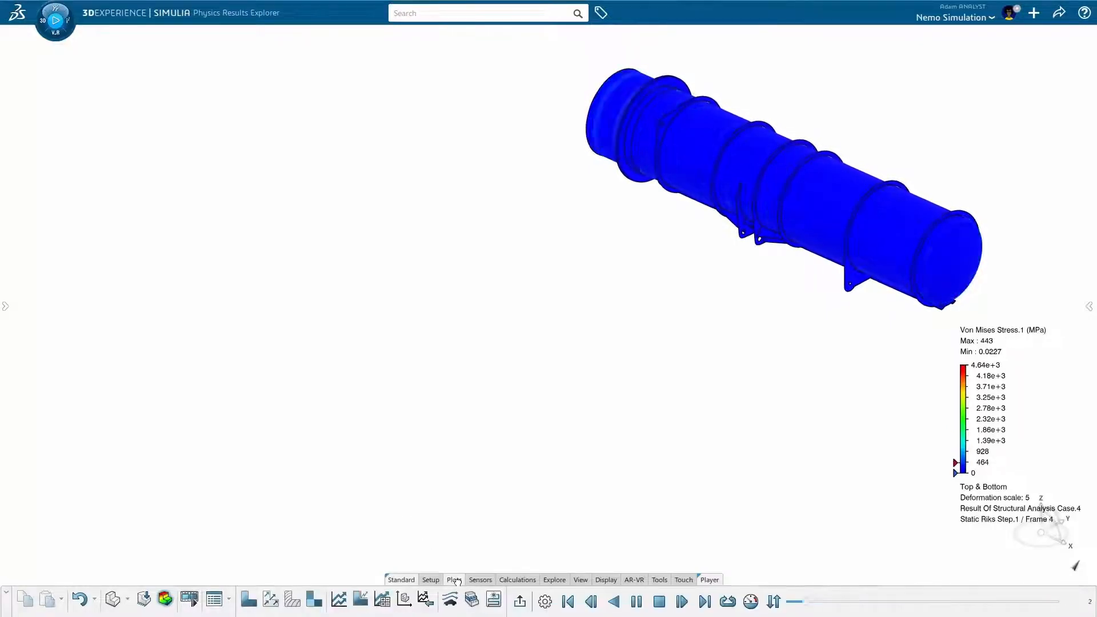
Create an X-Y history plot of LPF, Load proportionality factor, against arc length for the whole model in Static Riks Step.1
click(430, 579)
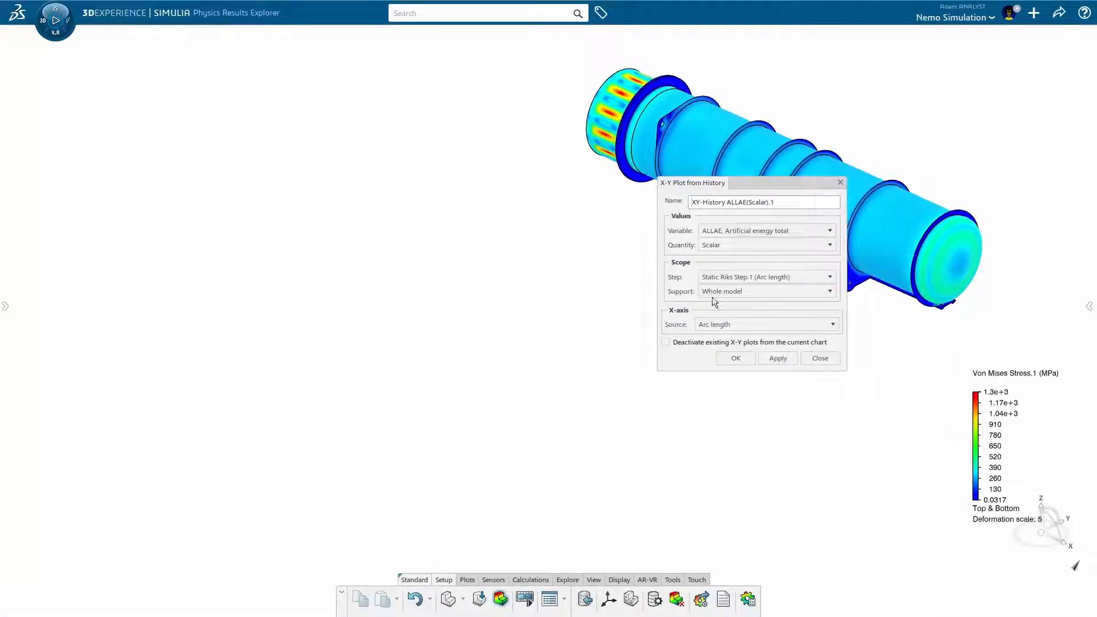
click(758, 233)
drag(831, 266, 831, 296)
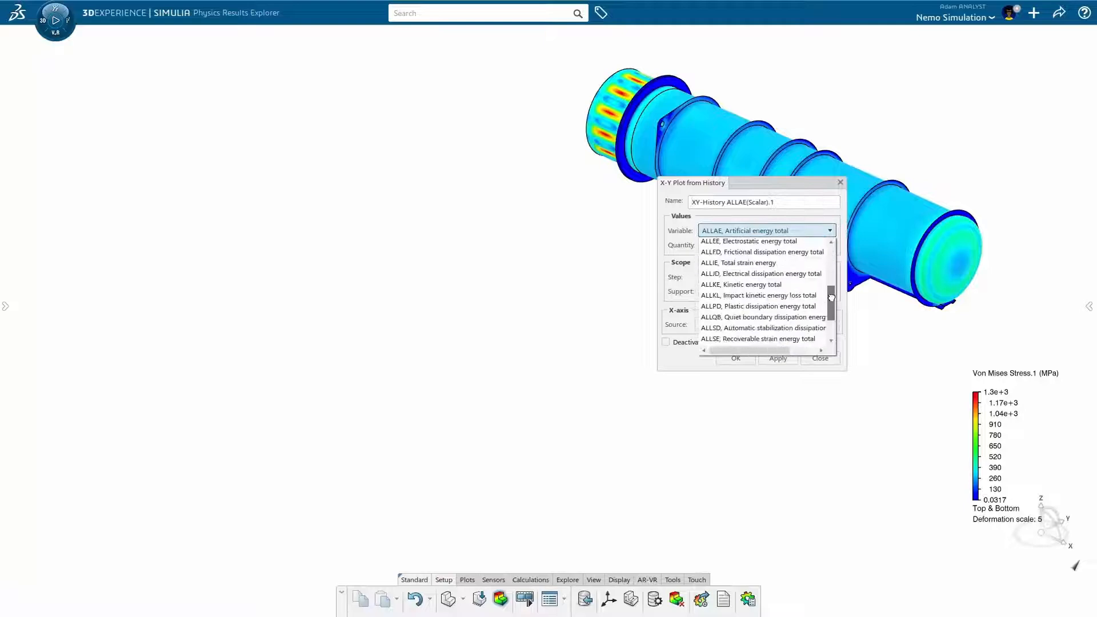
scroll(754, 317, down, 3)
click(750, 339)
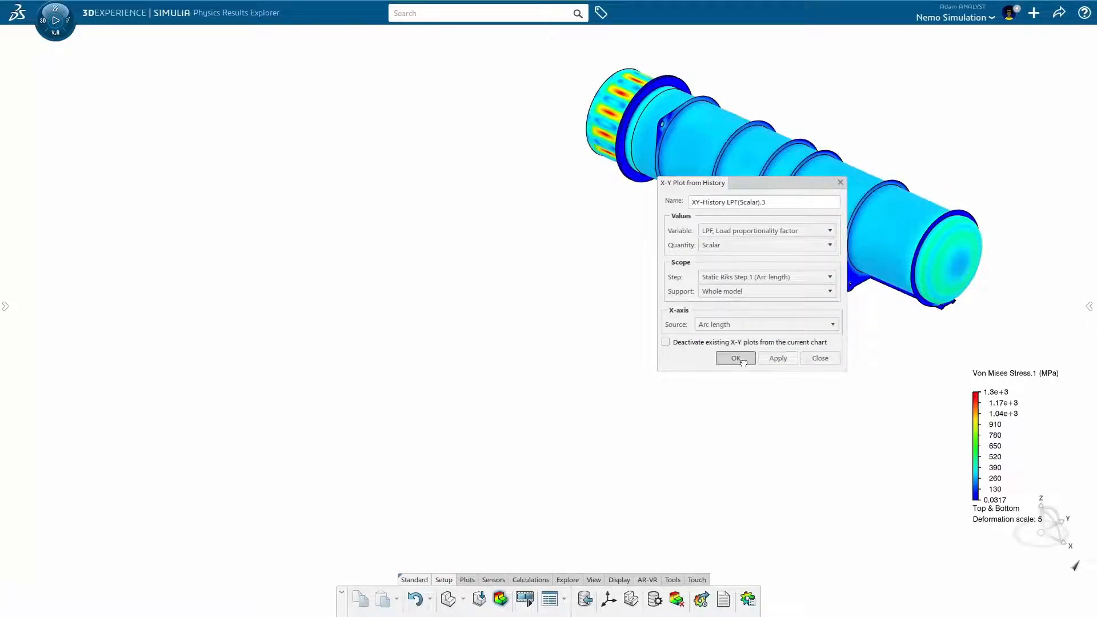
click(735, 358)
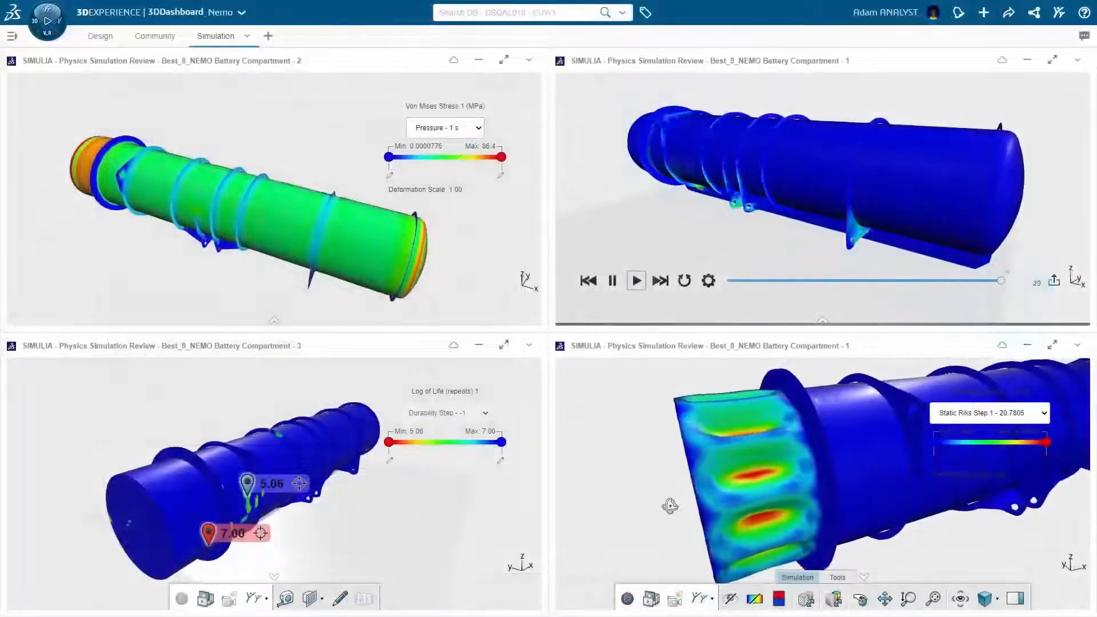
Compare the buckling, pressure and dynamic stress results on the Simulation dashboard by viewing each hull from other angles
middle_drag(670, 506, 679, 497)
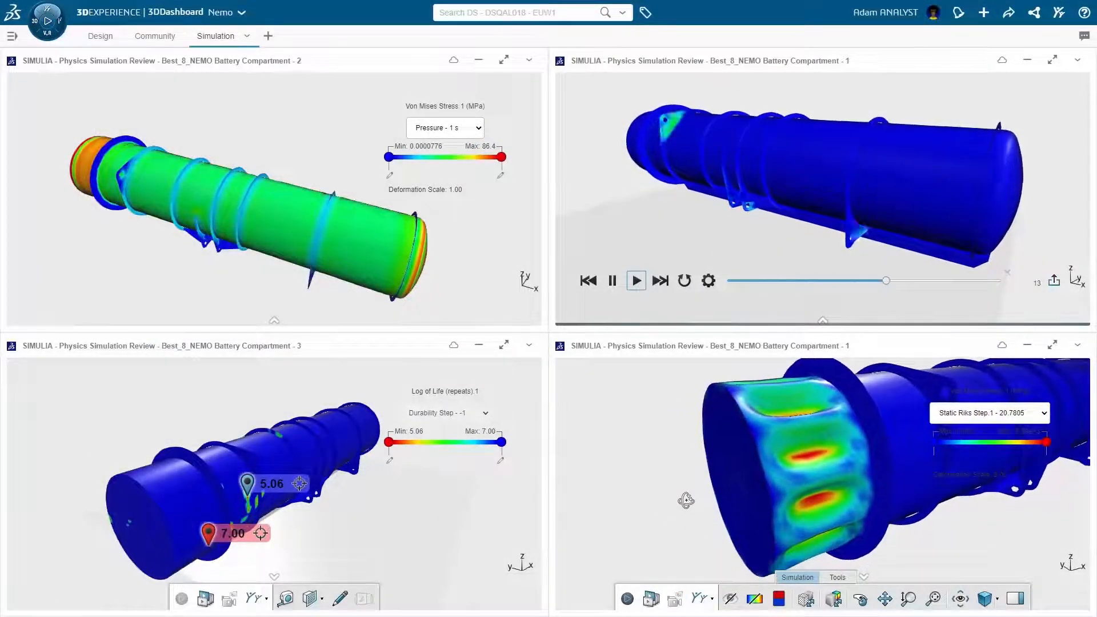
middle_drag(499, 314, 669, 218)
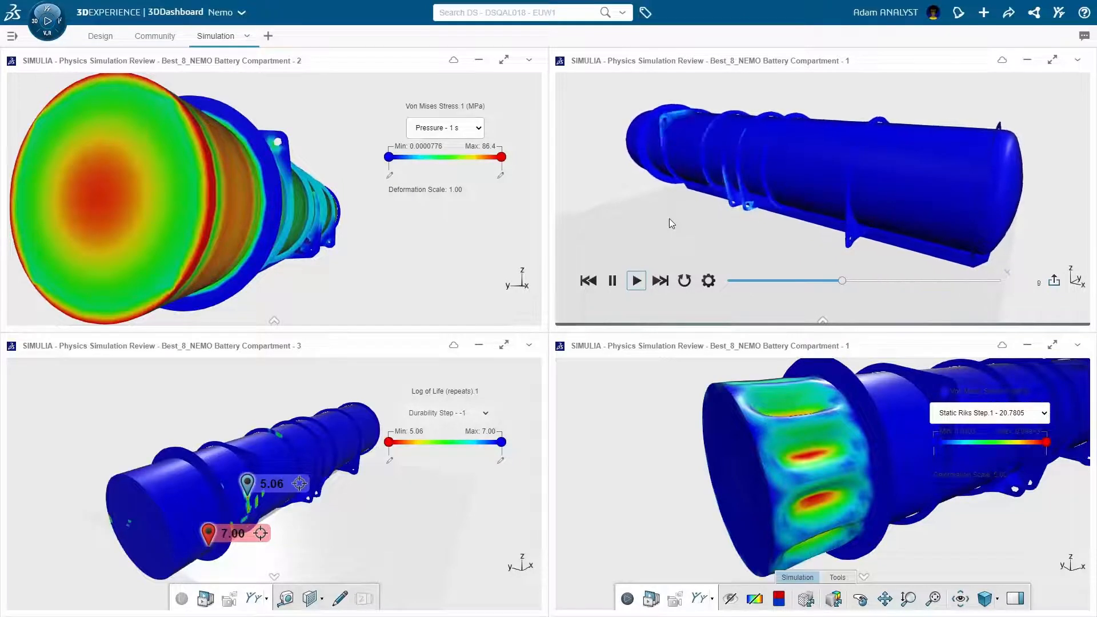
mouse_move(669, 218)
middle_down()
mouse_move(711, 231)
mouse_move(667, 222)
middle_up()
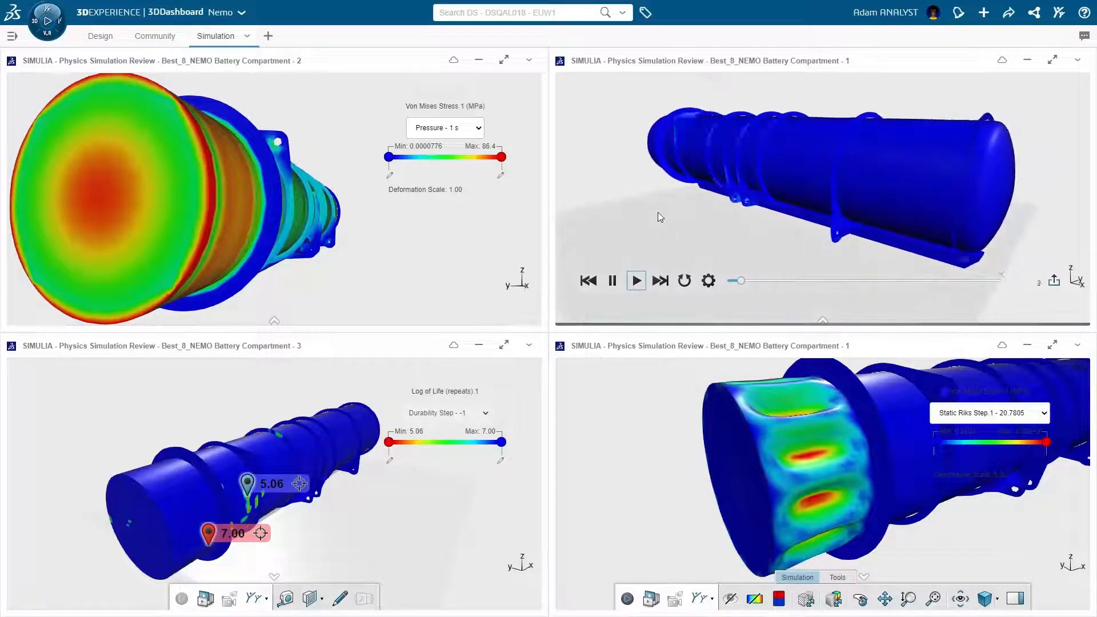